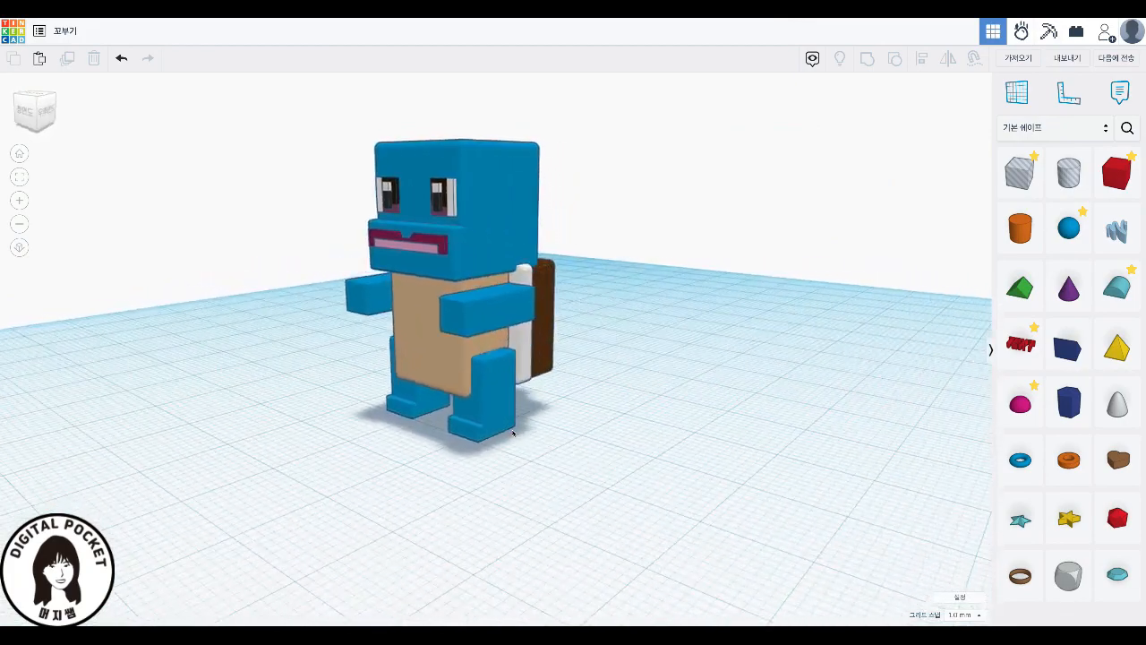
- Examine the finished blocky character from the front, side and slightly above
right_drag(658, 396, 457, 399)
right_drag(550, 397, 394, 396)
right_drag(838, 431, 588, 434)
right_drag(502, 431, 497, 375)
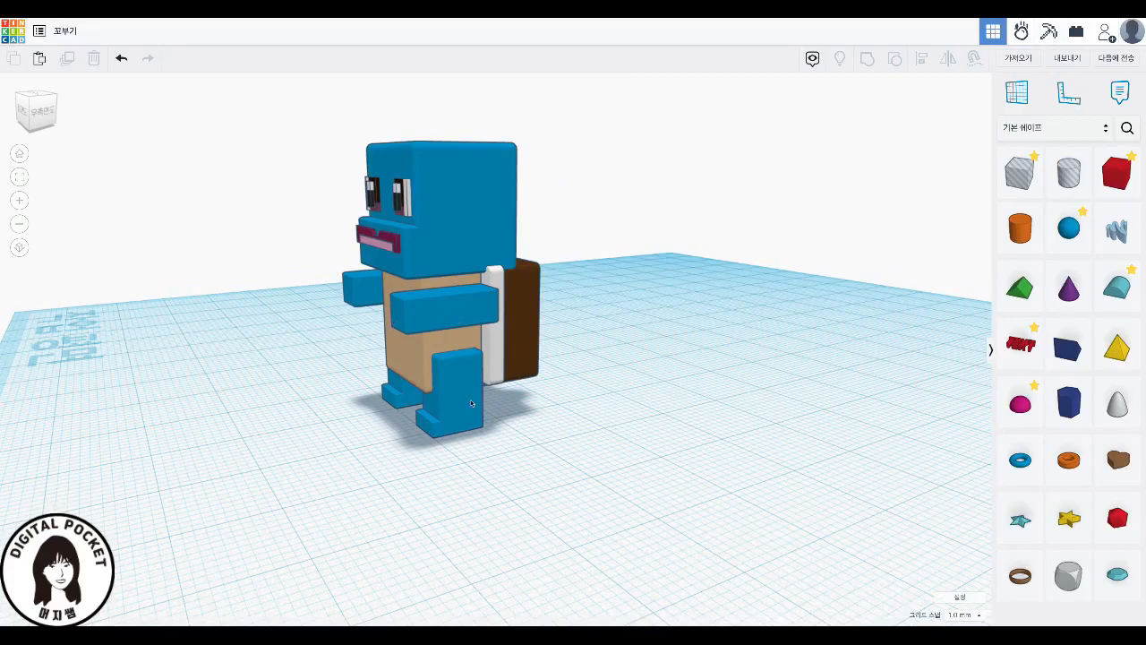
right_drag(480, 401, 534, 183)
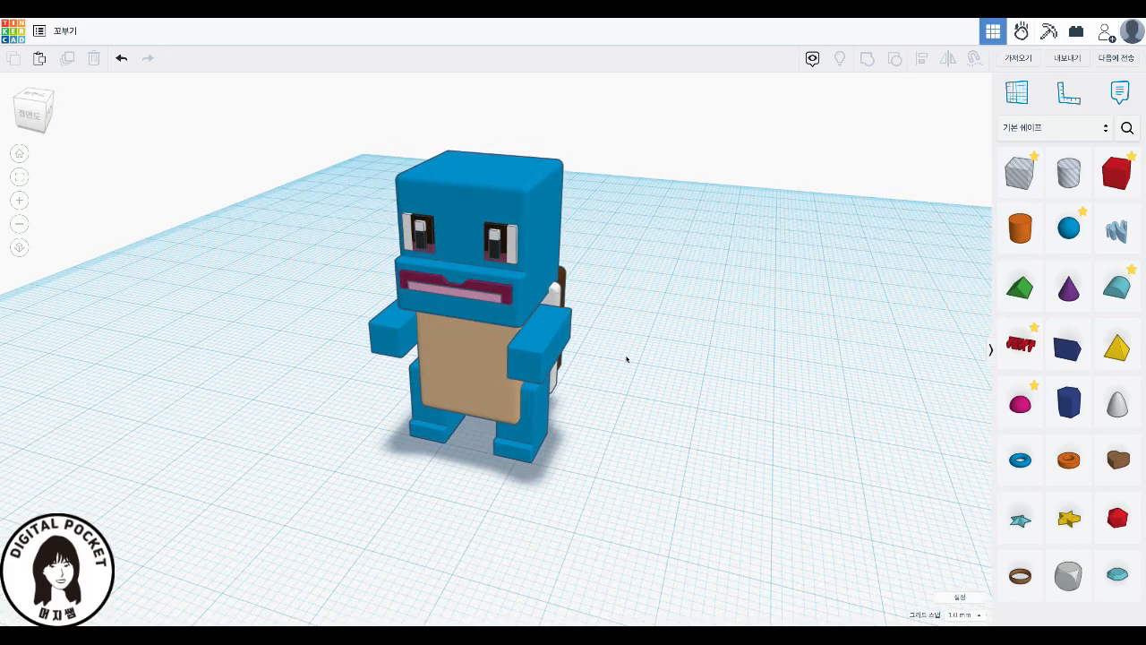
right_drag(671, 570, 507, 510)
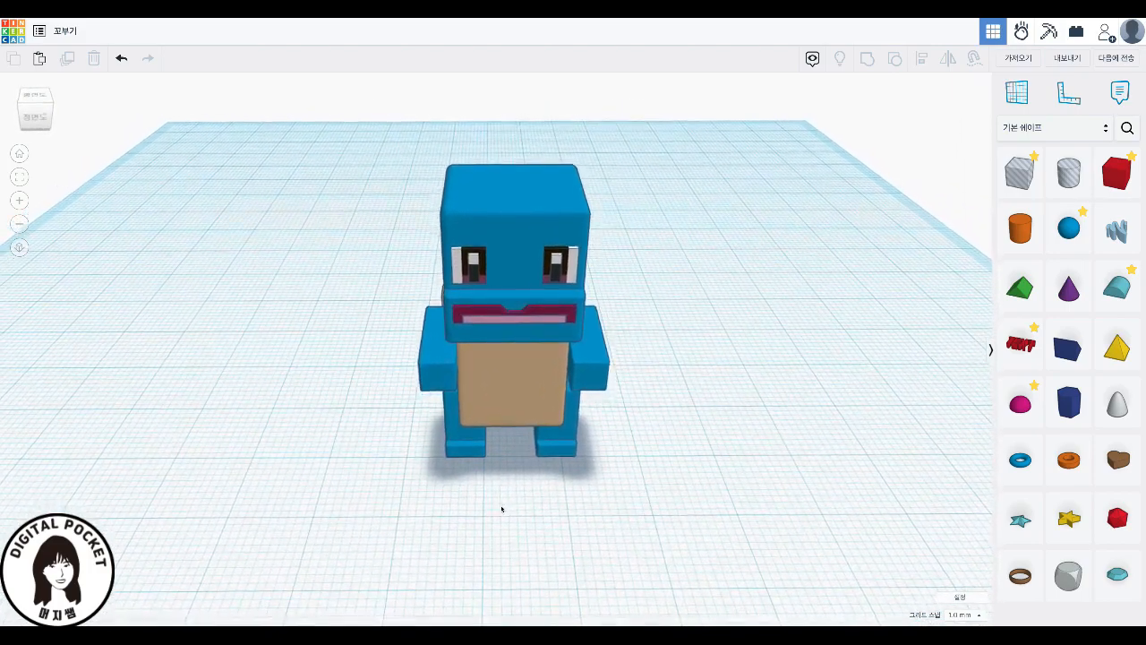
- Move the finished character to the far corner of the workplane and add a box with an edge radius of 1
drag(551, 397, 297, 228)
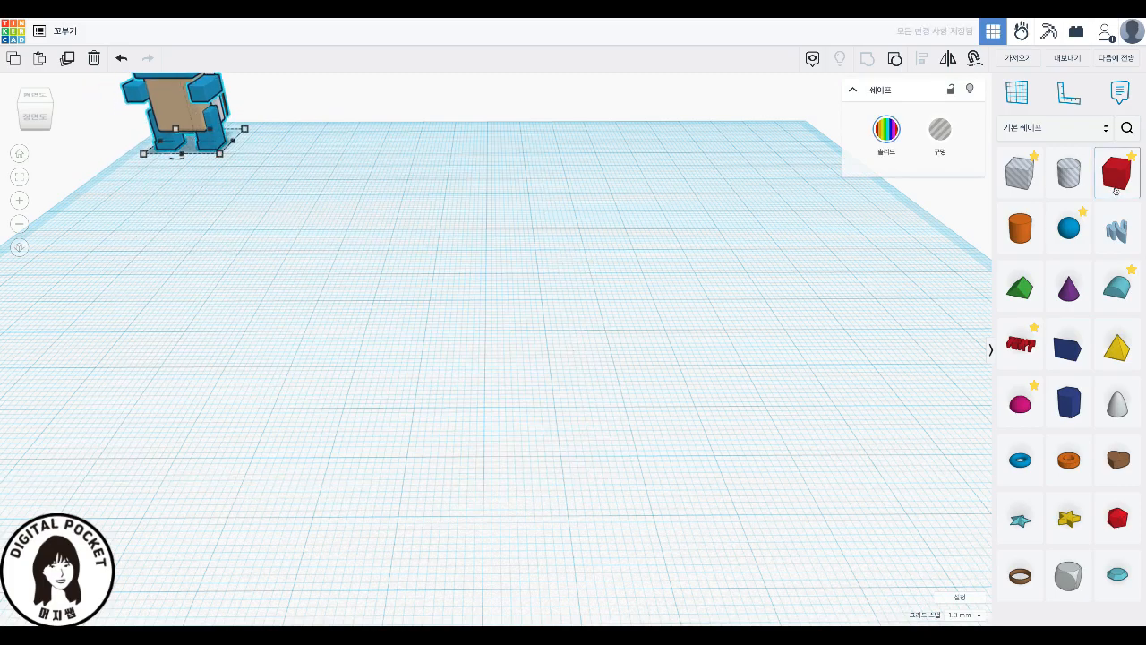
drag(1116, 171, 476, 351)
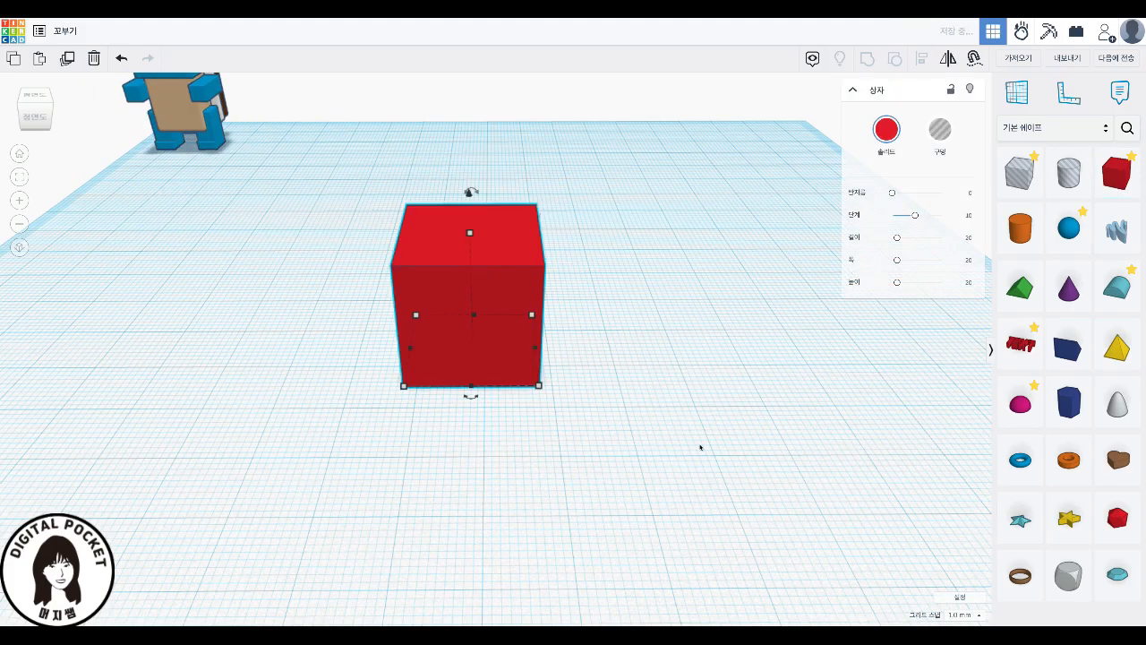
click(971, 193)
text(1)
key(Return)
- Size the box to 13 mm wide, 8 mm deep and 15 mm high, and colour it light brown
mouse_move(538, 385)
click(470, 424)
text(1)
key(Tab)
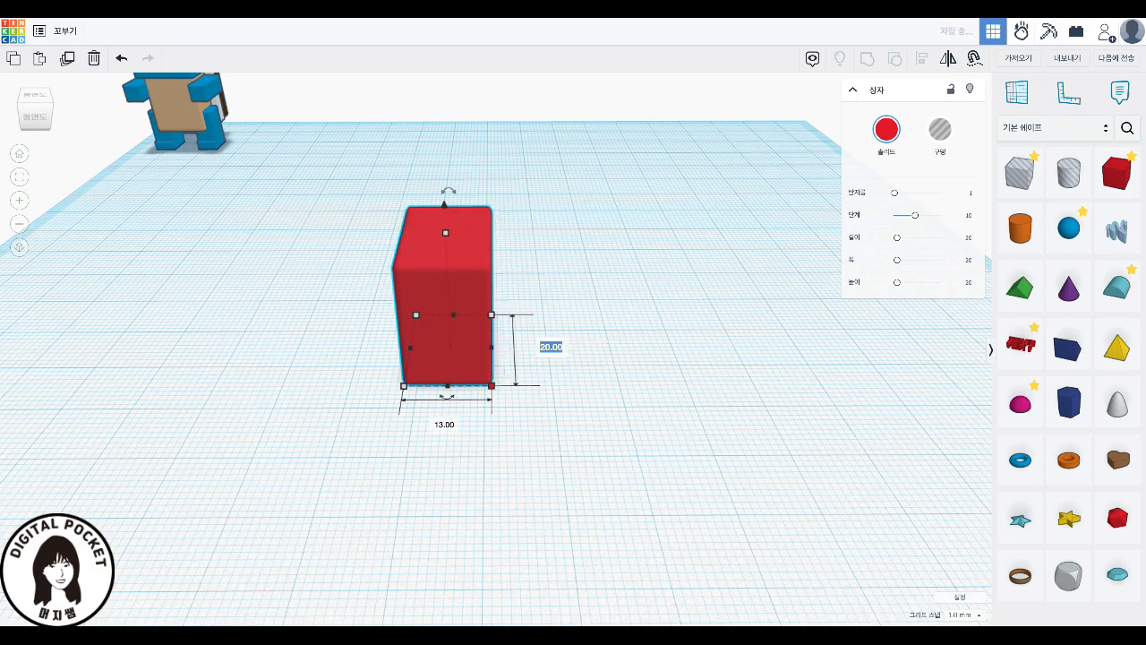
text(8)
key(Return)
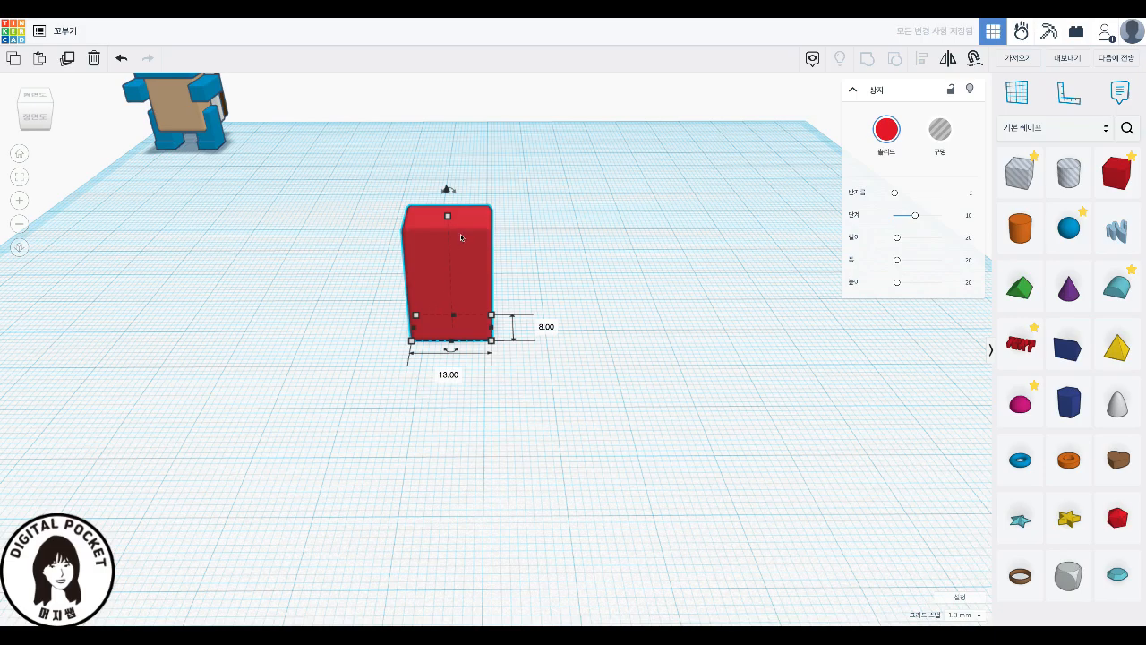
mouse_move(449, 222)
click(508, 274)
text(15)
key(Return)
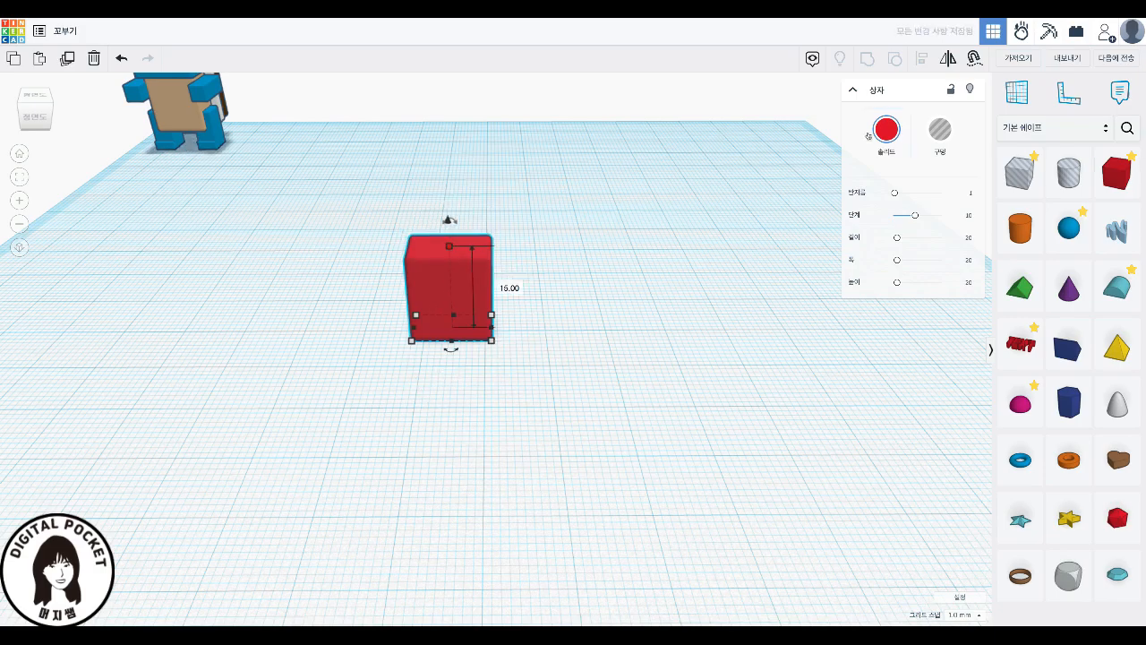
click(884, 130)
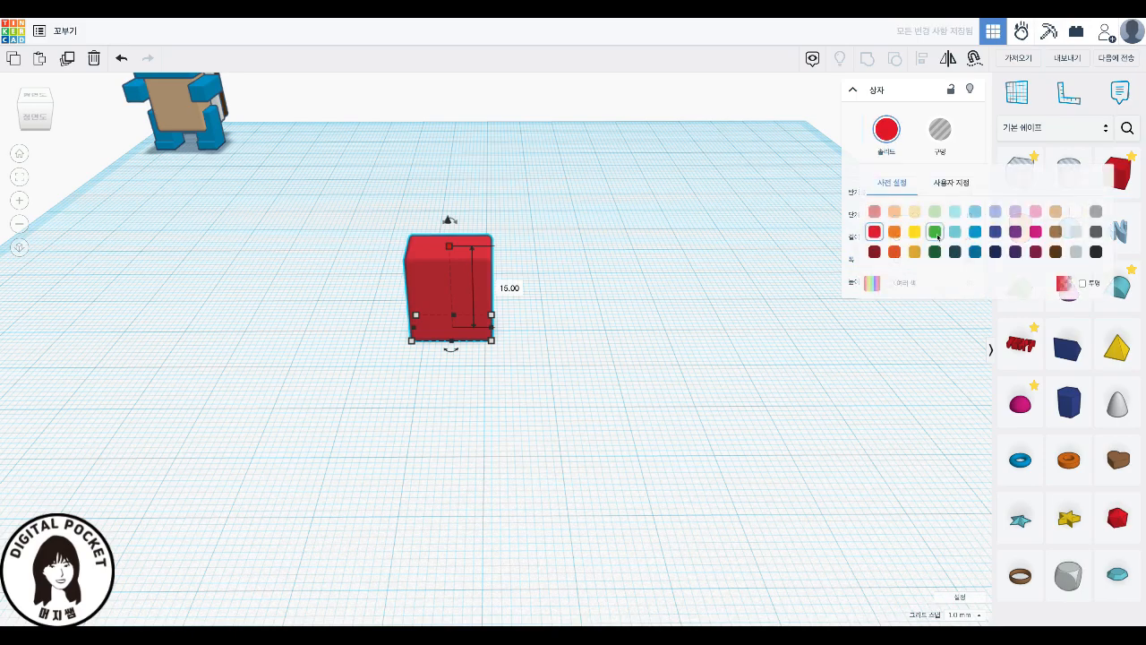
click(1055, 213)
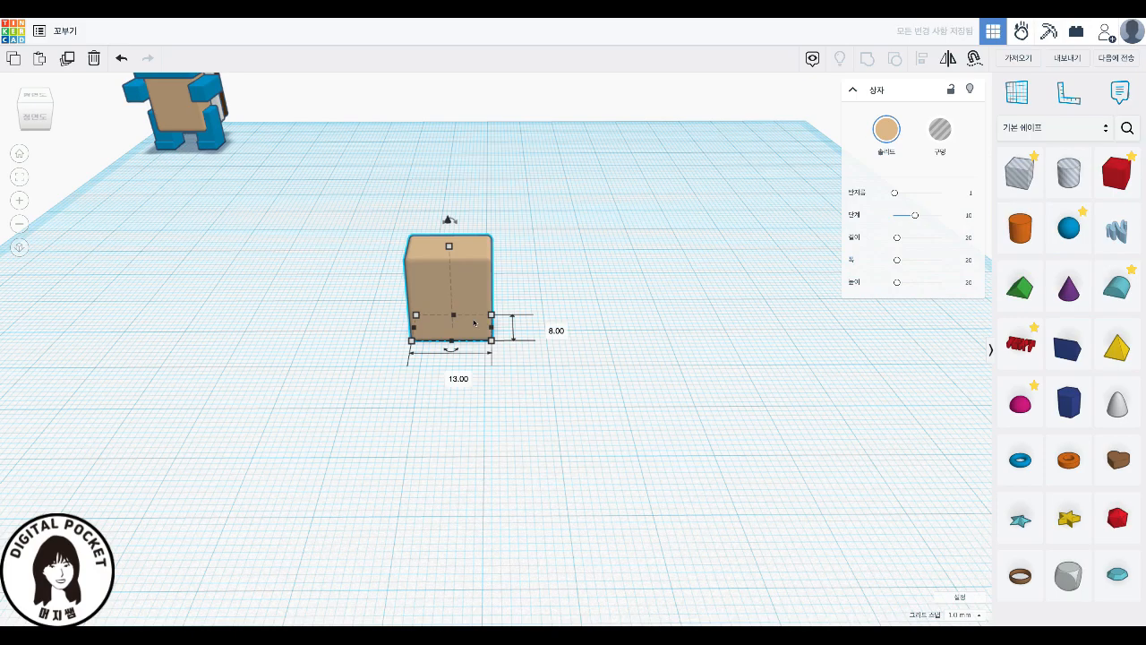
- Duplicate the light brown box, place the copy beside it and colour the copy white
key(ctrl+d)
drag(474, 286, 634, 288)
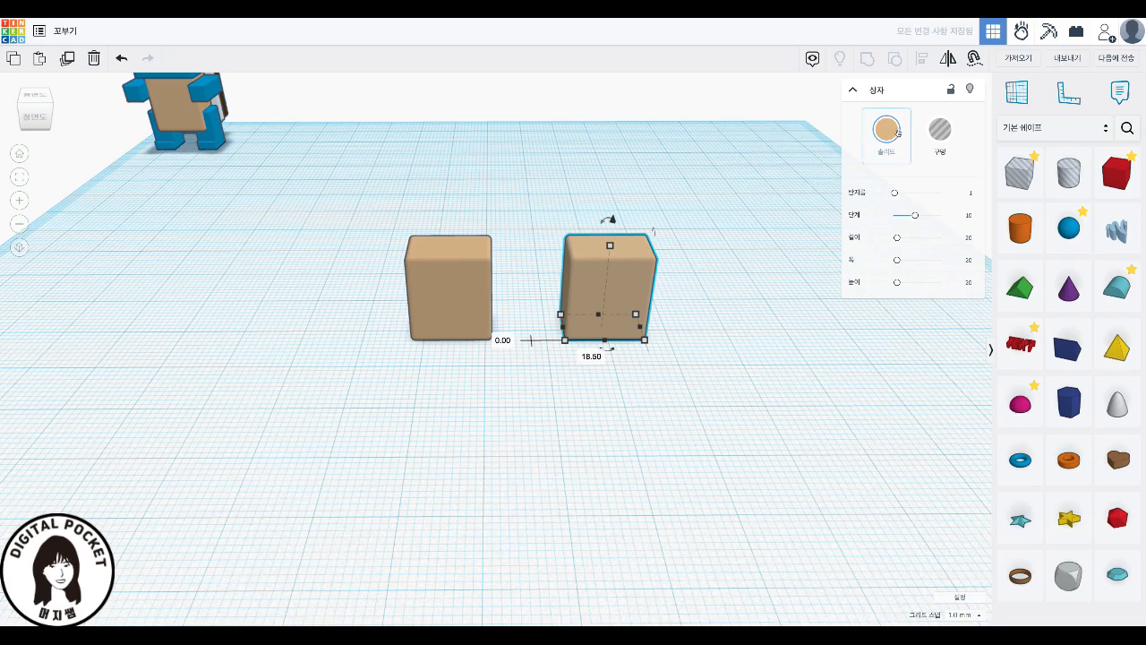
click(885, 130)
click(1076, 215)
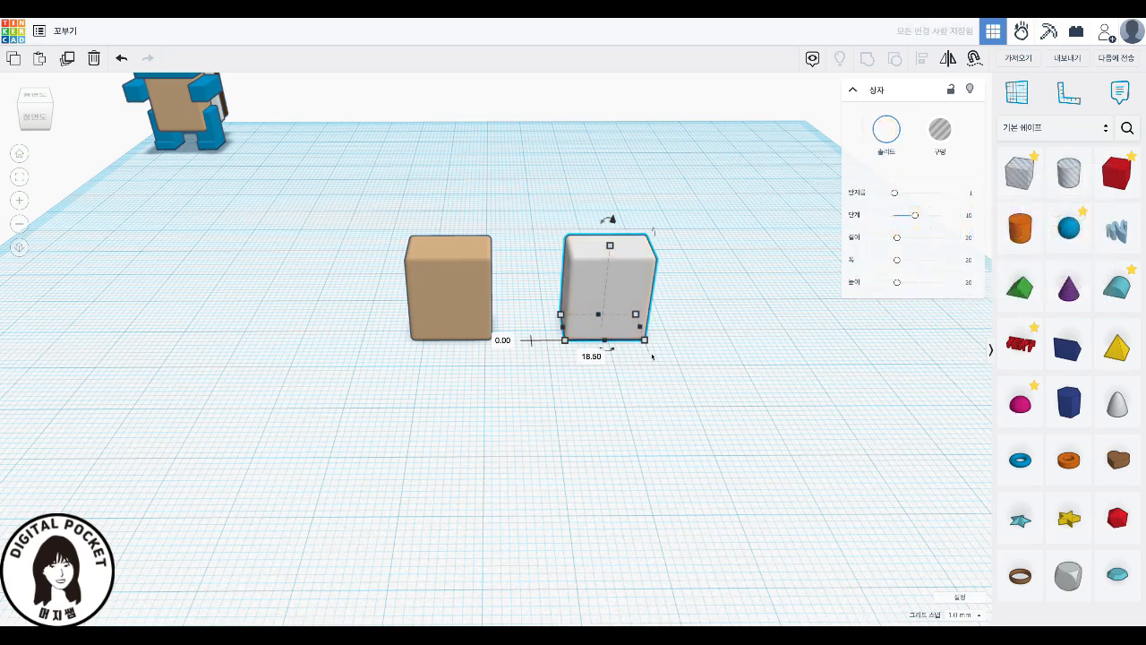
- Set the white box to 17 mm wide and 2 mm deep, and shift both boxes sideways to free up space
click(613, 375)
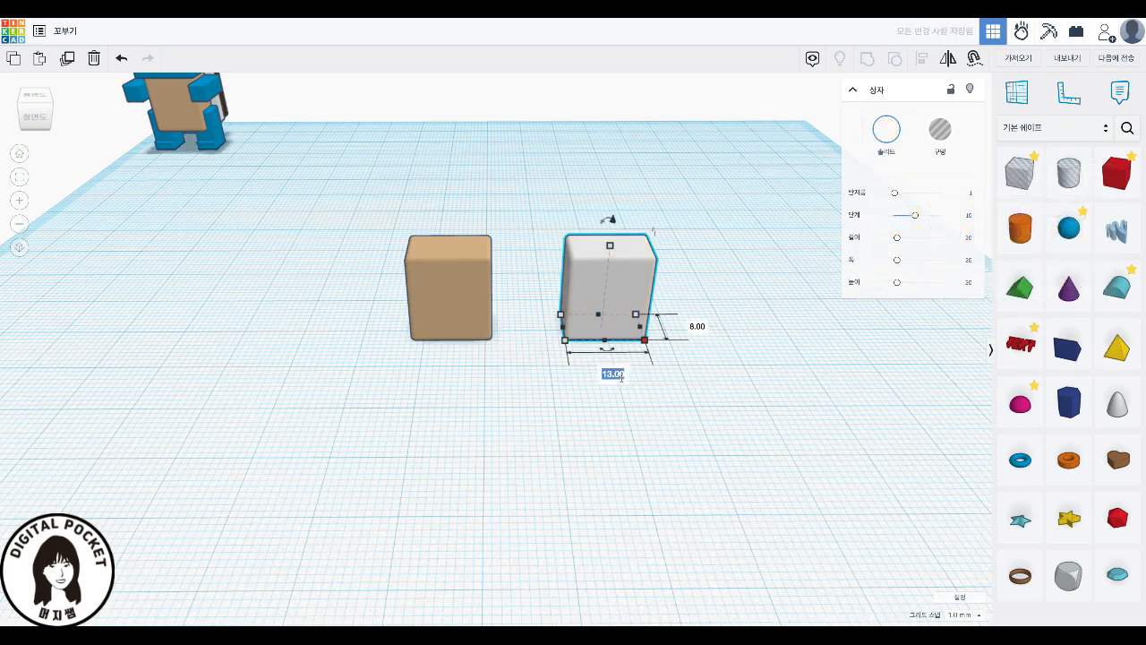
text(17)
key(Tab)
text(2)
key(Return)
mouse_move(621, 239)
drag(451, 330, 334, 309)
drag(649, 308, 485, 310)
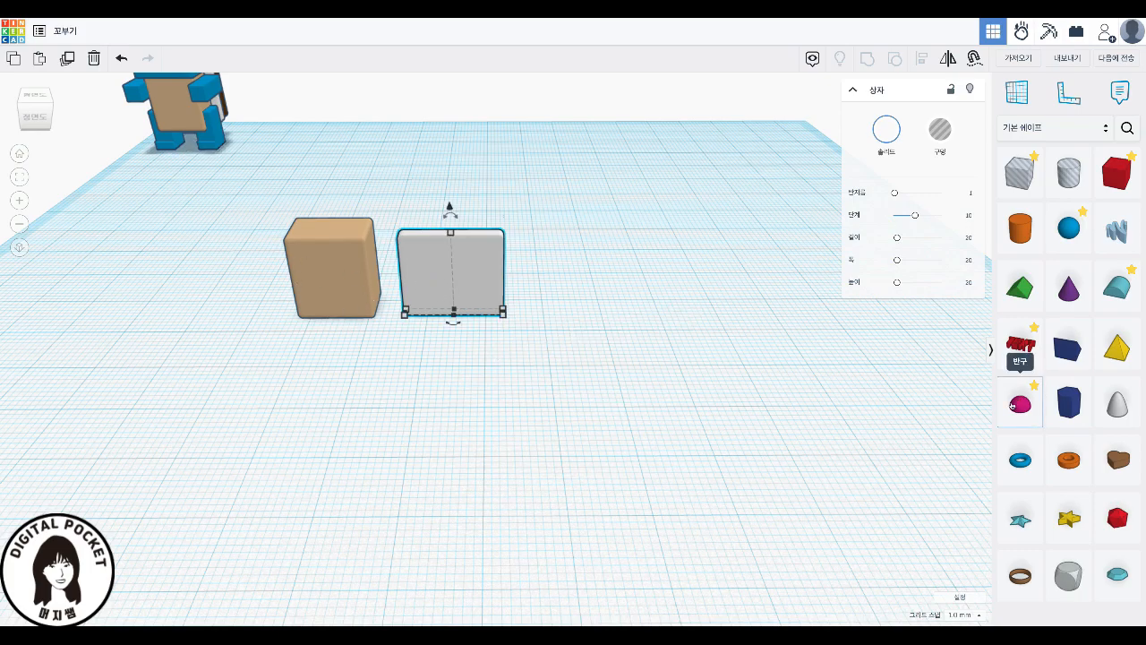
- Paste a copy of the white plate about 20.5 mm beside it and colour it dark brown
key(ctrl+v)
drag(520, 265, 650, 271)
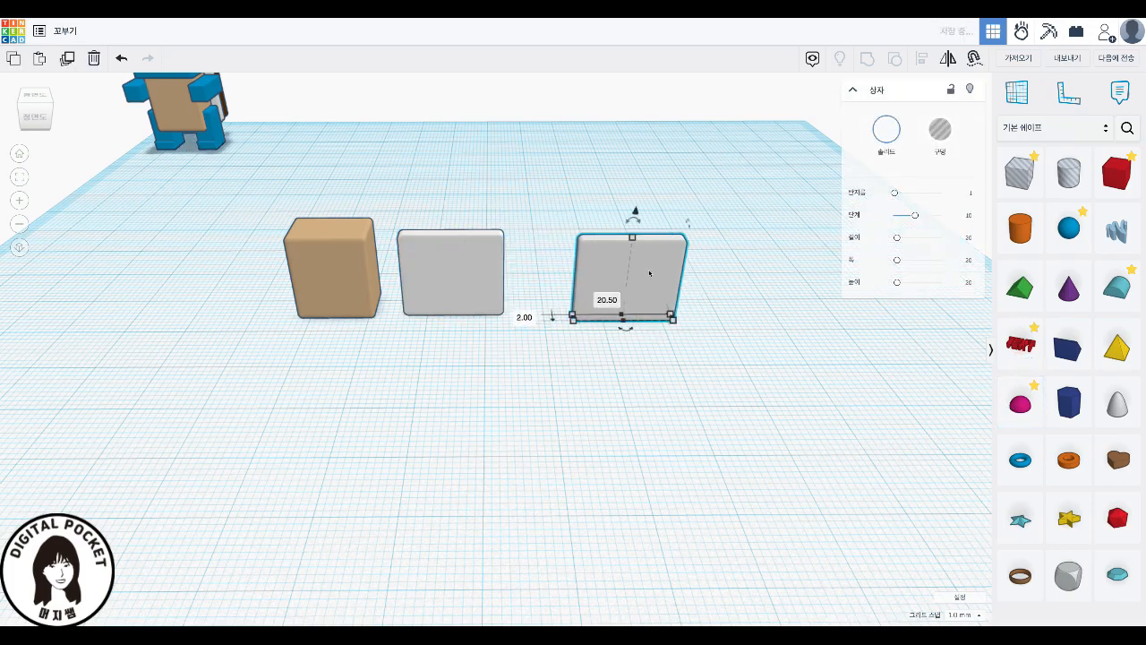
click(886, 129)
click(1056, 252)
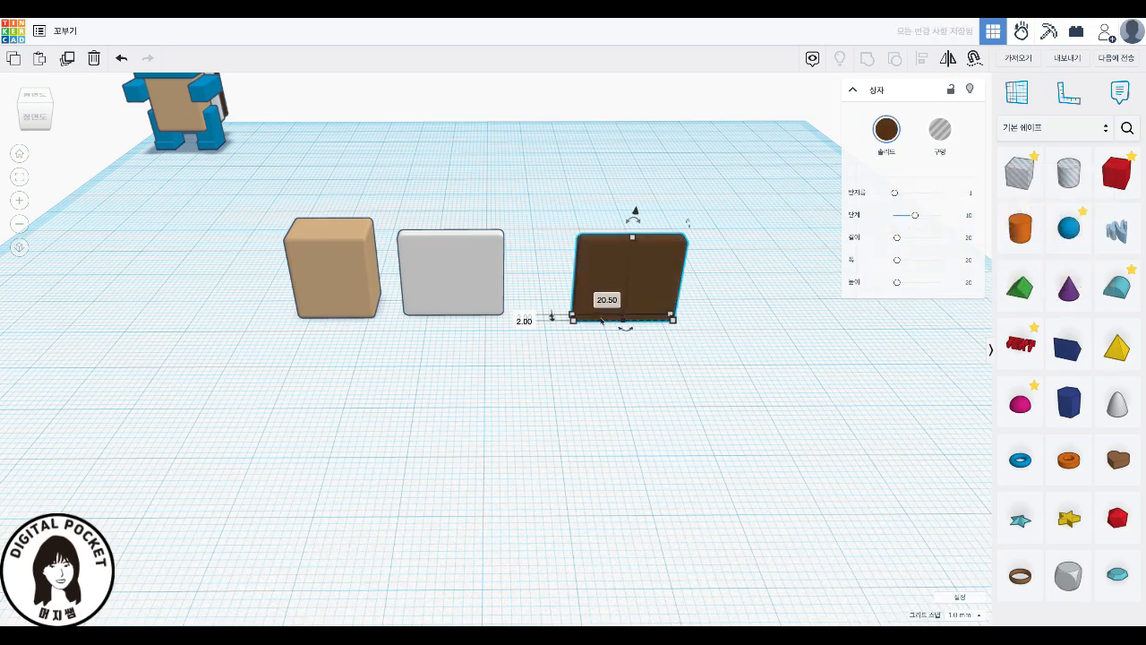
- Set the dark brown plate to 15 mm wide and 6 mm deep
click(632, 353)
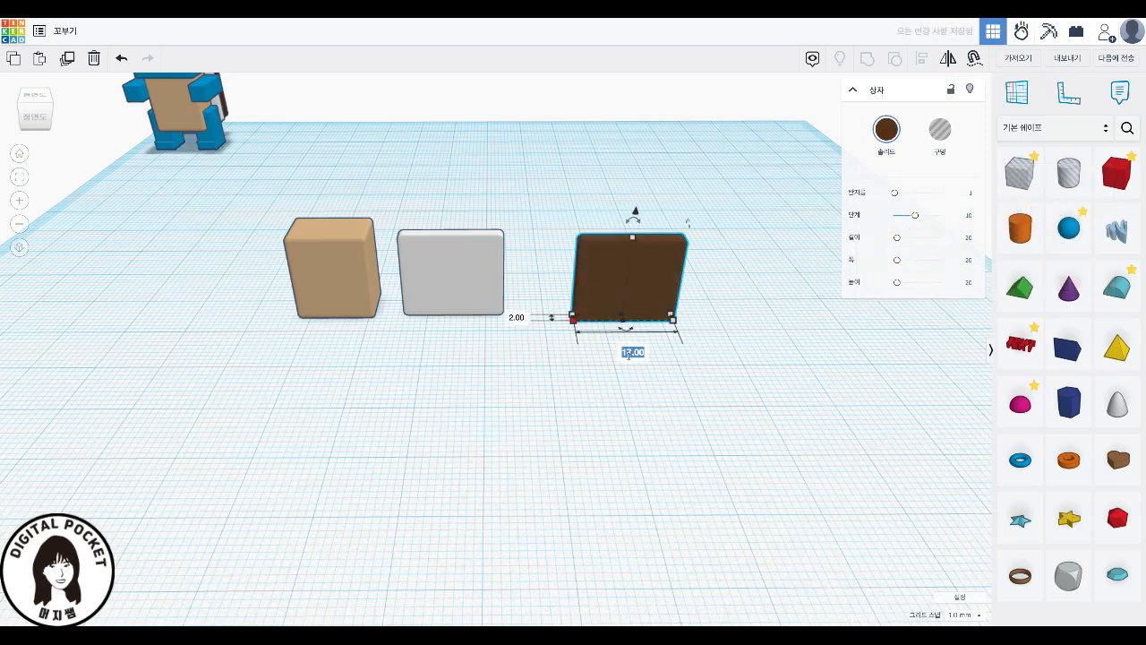
text(15)
key(Tab)
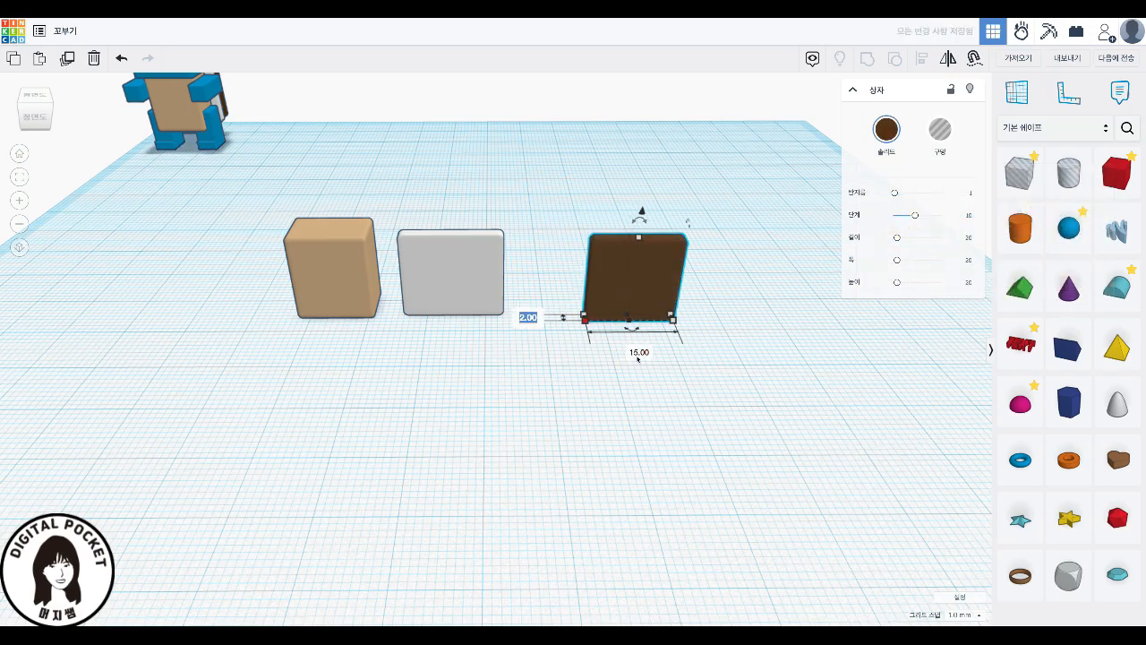
text(6)
key(Return)
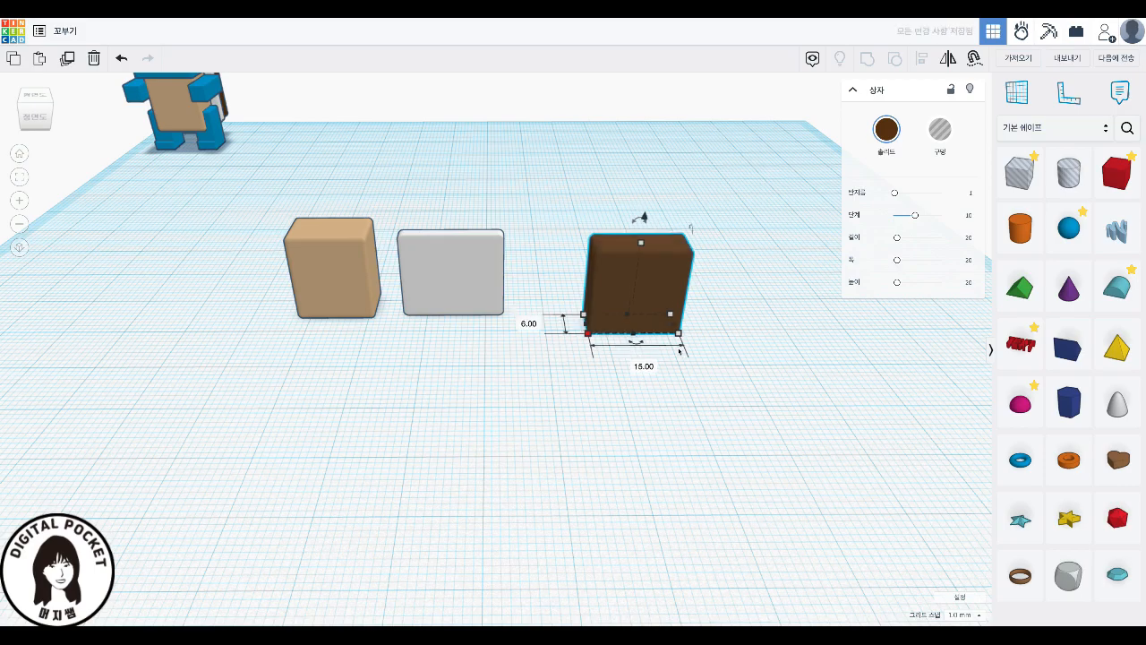
- Line up the three boxes one behind another, with light brown in front, white in the middle and dark brown at the back
click(352, 362)
drag(335, 309, 480, 472)
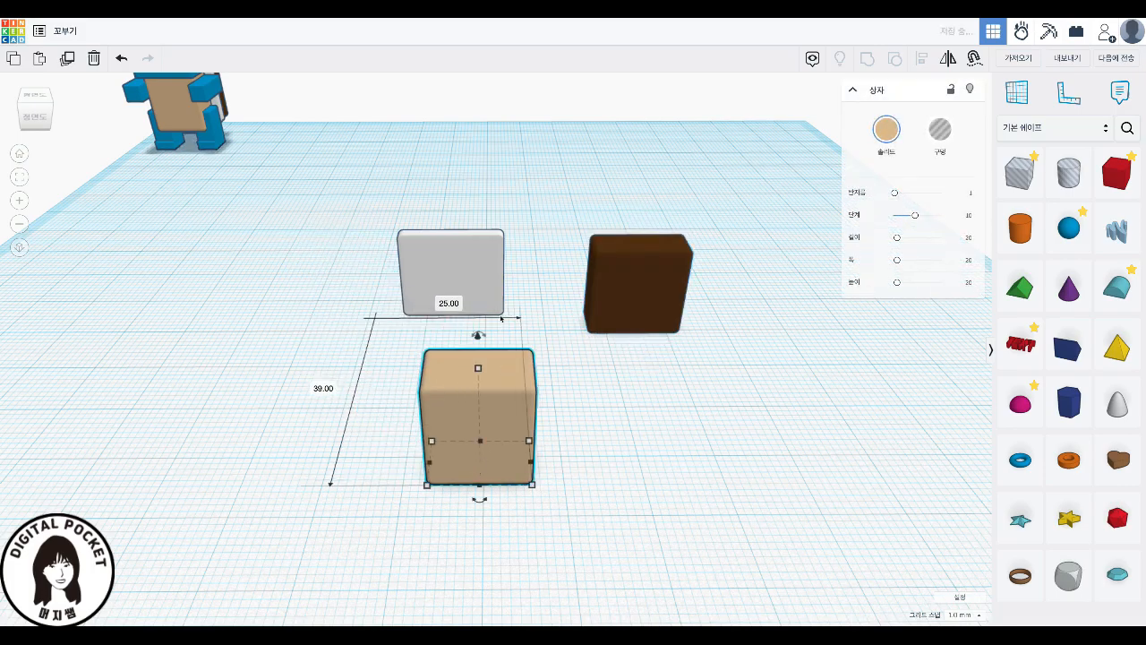
drag(489, 284, 515, 326)
drag(634, 302, 483, 295)
- Move the white plate against the back of the light brown box and the dark brown box against the plate
right_drag(749, 404, 481, 391)
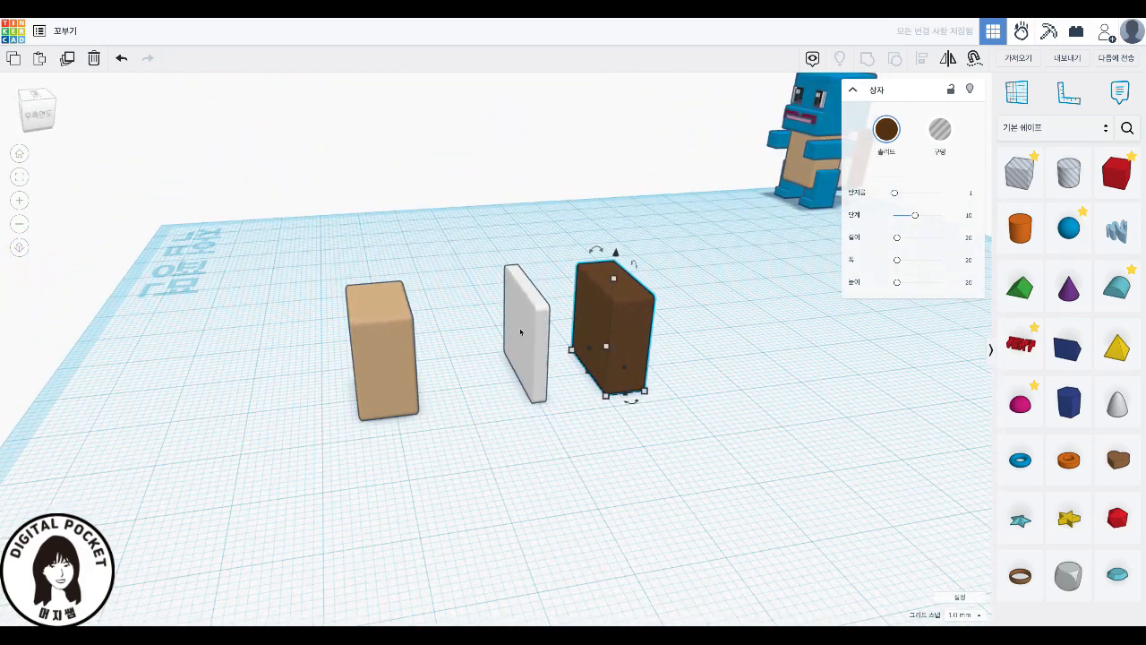
drag(538, 382, 423, 388)
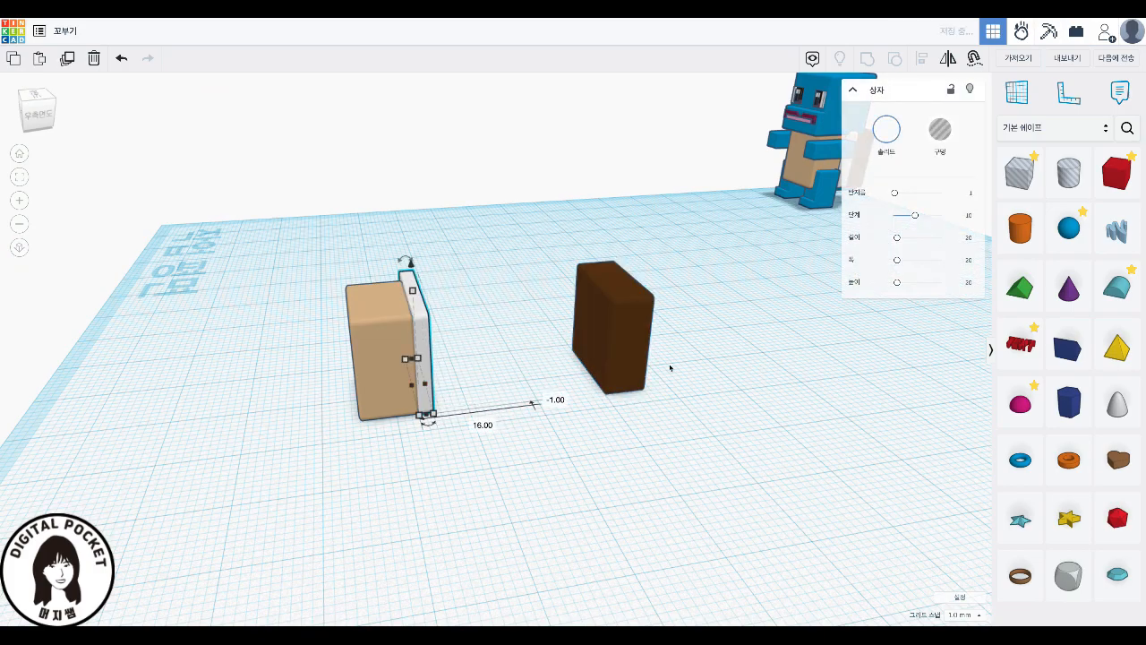
drag(628, 375, 462, 373)
right_drag(462, 372, 529, 409)
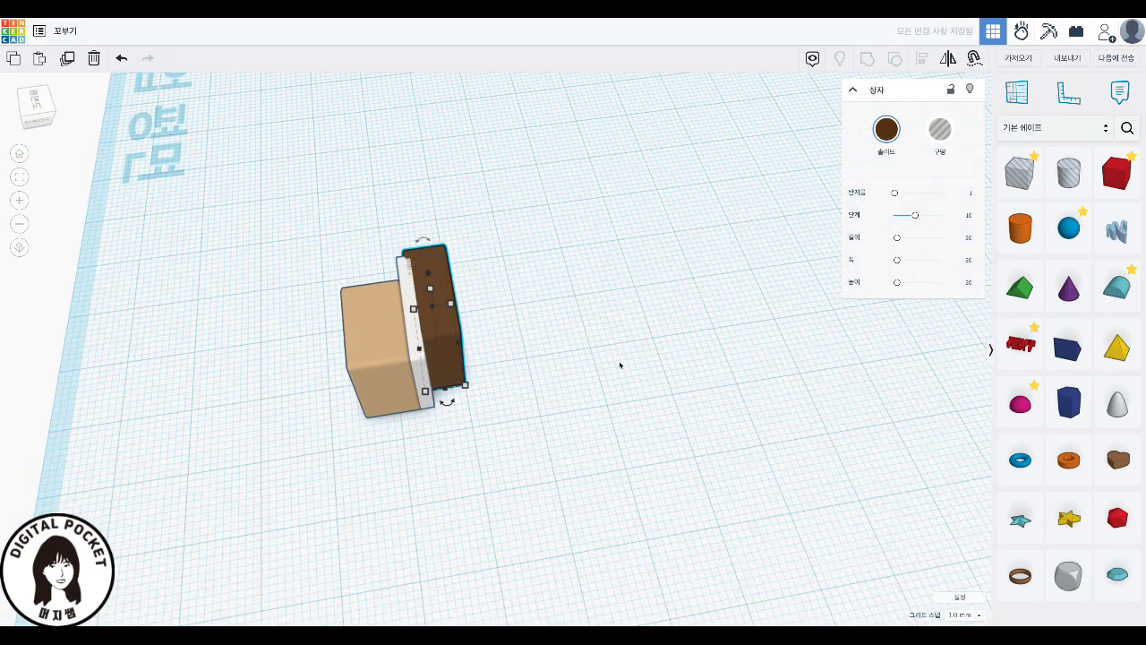
- Select the three boxes and align them to their common centre across the width
right_drag(478, 442, 191, 386)
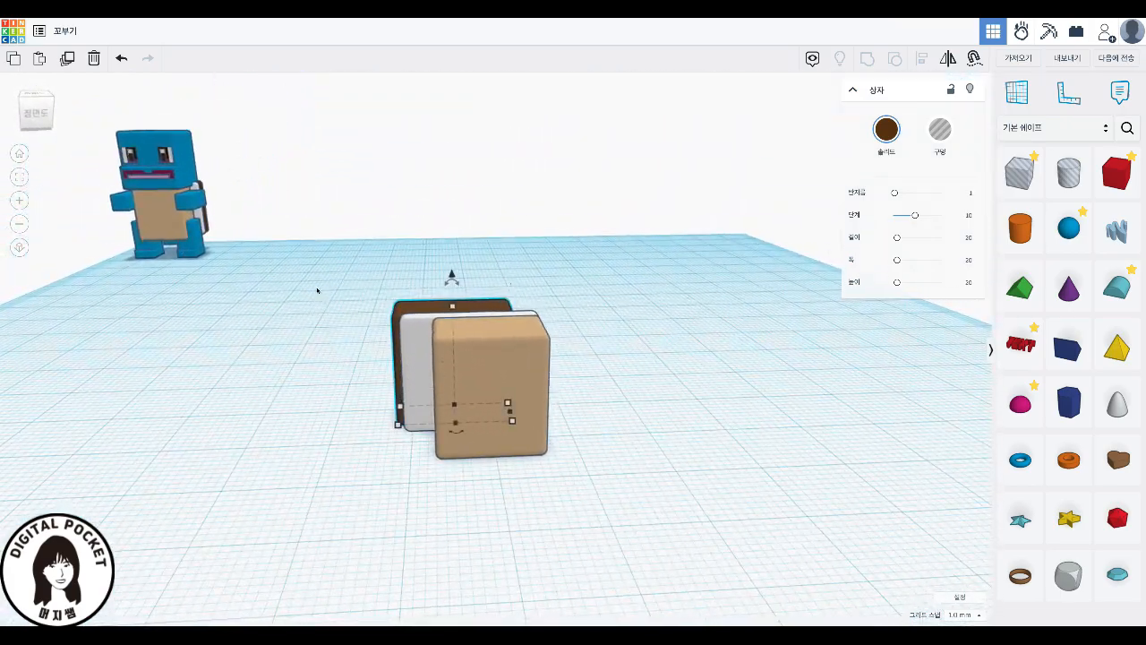
drag(324, 266, 627, 536)
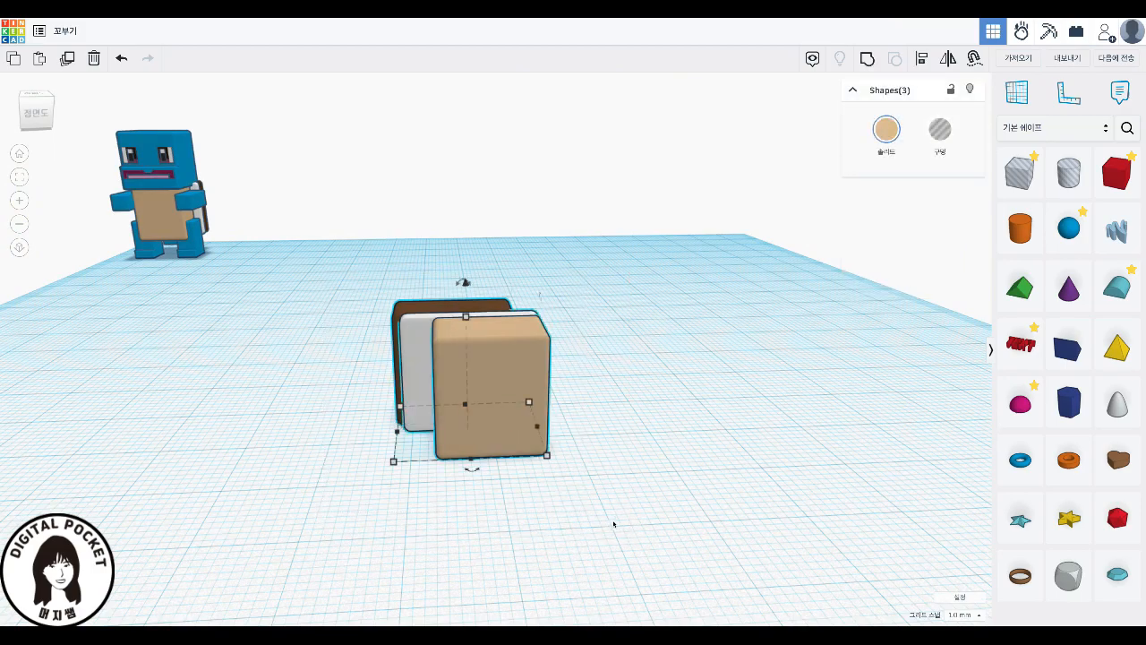
key(l)
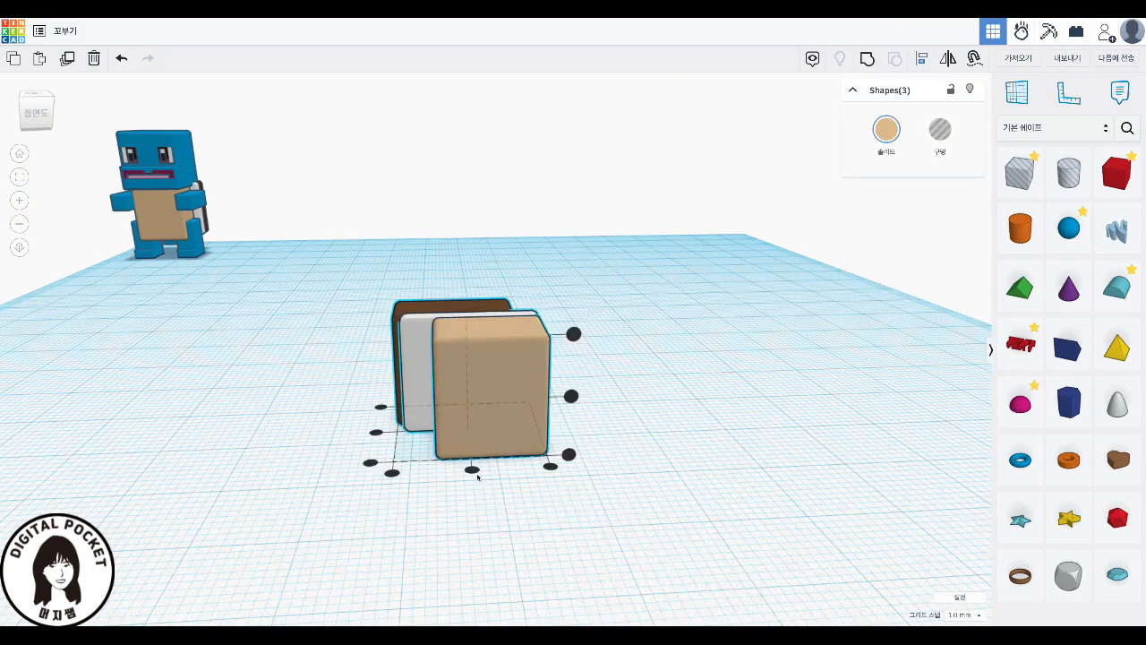
click(472, 469)
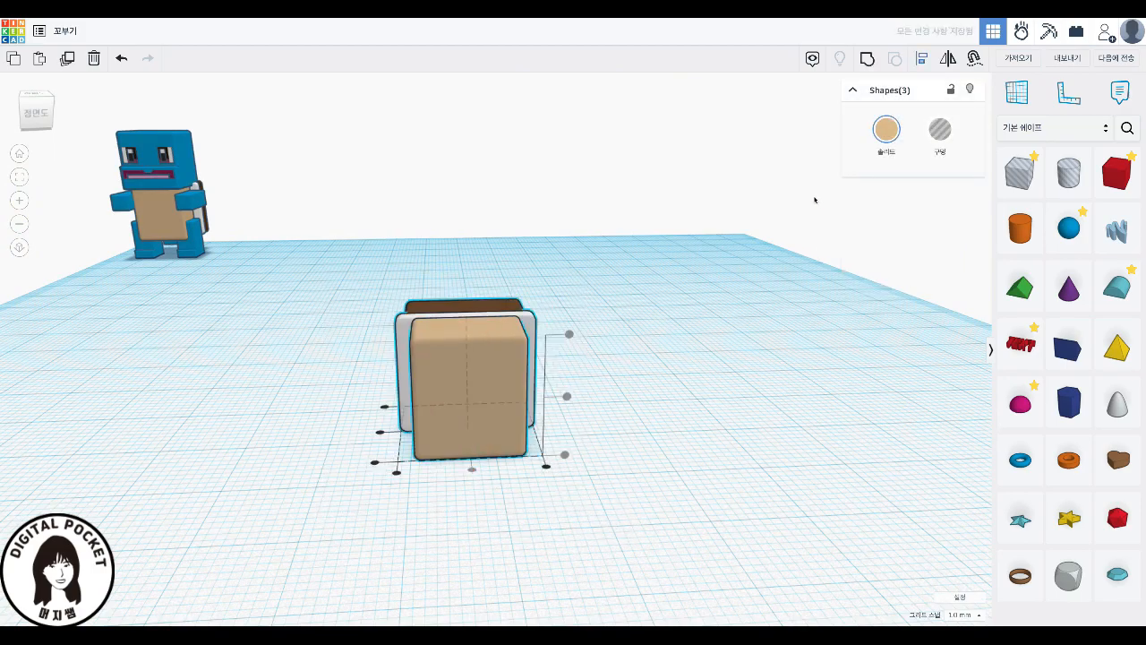
- Group the three boxes and turn on multicolour so each part keeps its own colour
click(867, 59)
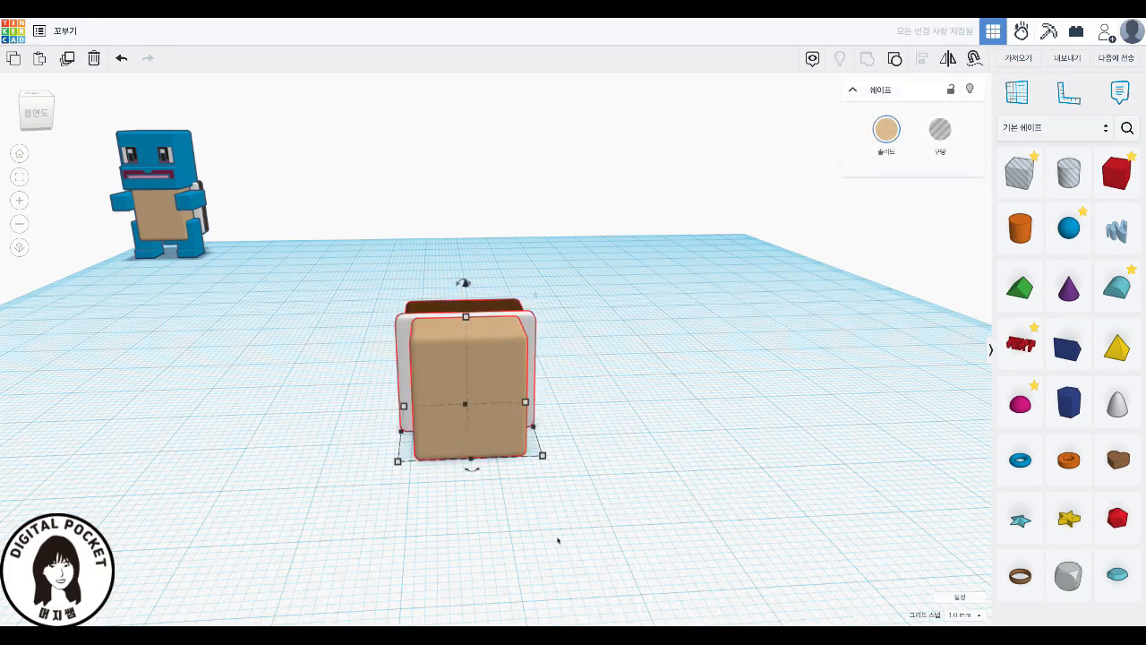
click(887, 130)
click(899, 285)
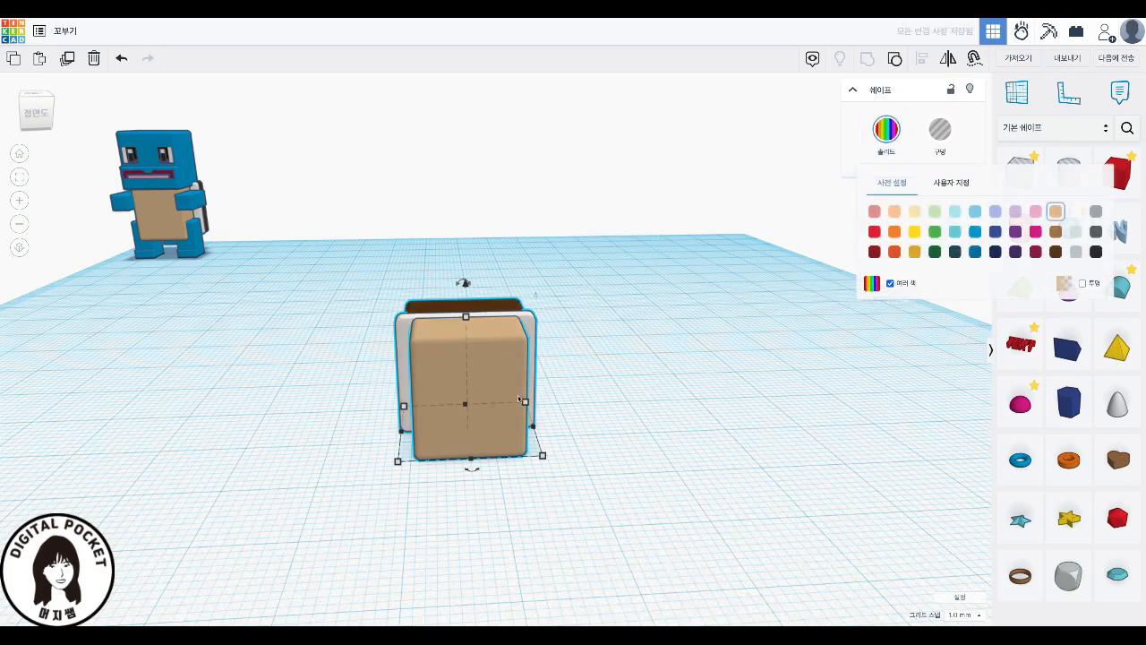
- Move the grouped body aside to clear the middle of the workplane
drag(503, 436, 227, 385)
click(731, 456)
right_drag(734, 455, 723, 463)
- Add a box in the middle of the workplane with an edge radius of 1 and colour it blue
drag(1116, 172, 507, 399)
click(971, 194)
text(1)
key(Return)
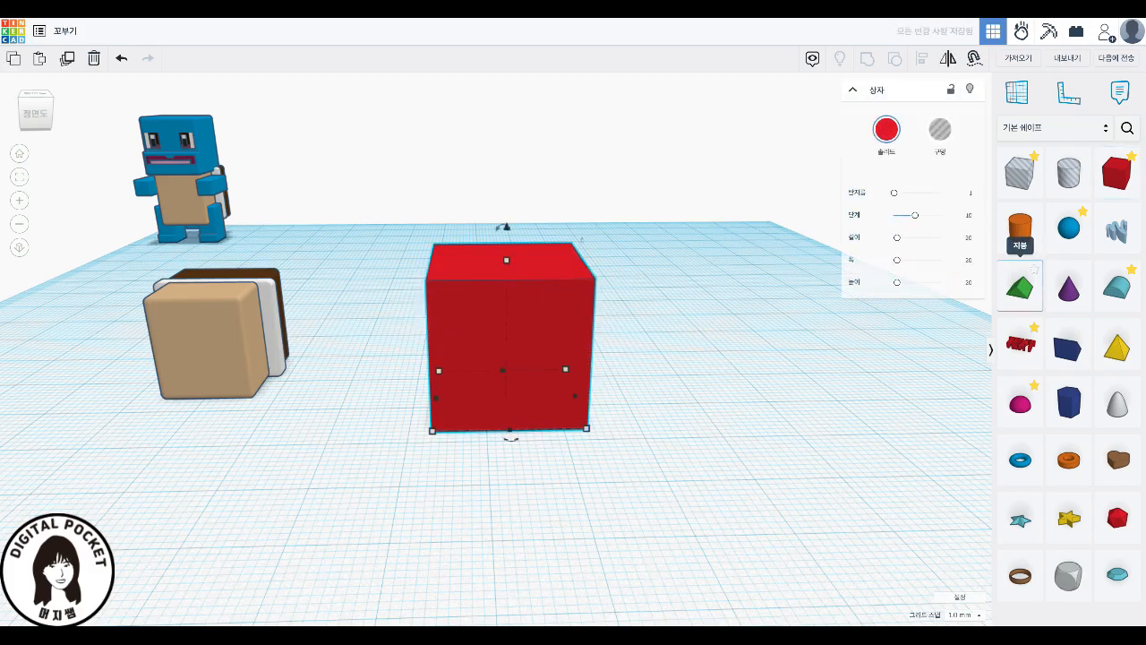
click(885, 135)
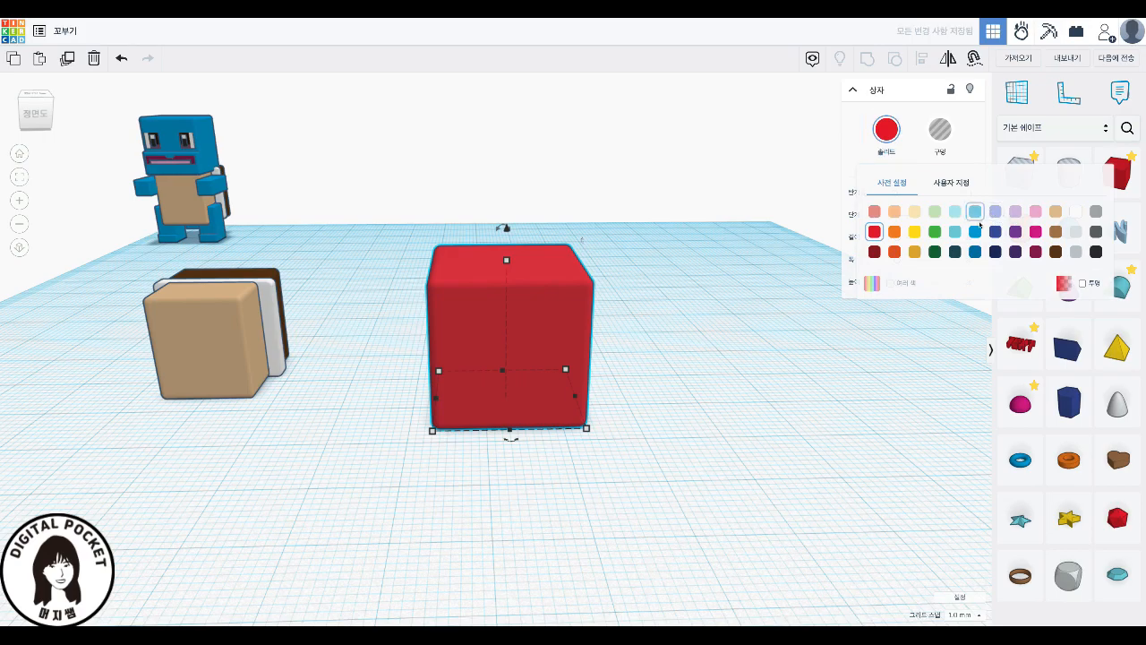
click(977, 231)
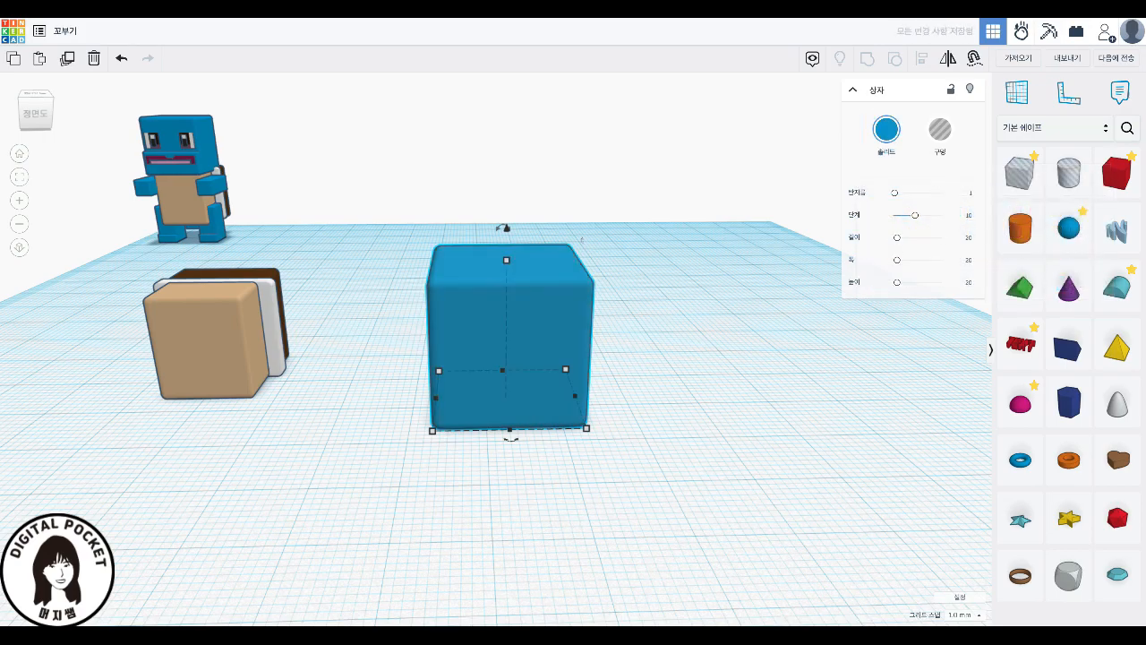
- Resize the blue box to 4 mm wide, 12 mm long and 4 mm high as an arm
mouse_move(587, 428)
click(514, 467)
text(4)
key(Tab)
text(12)
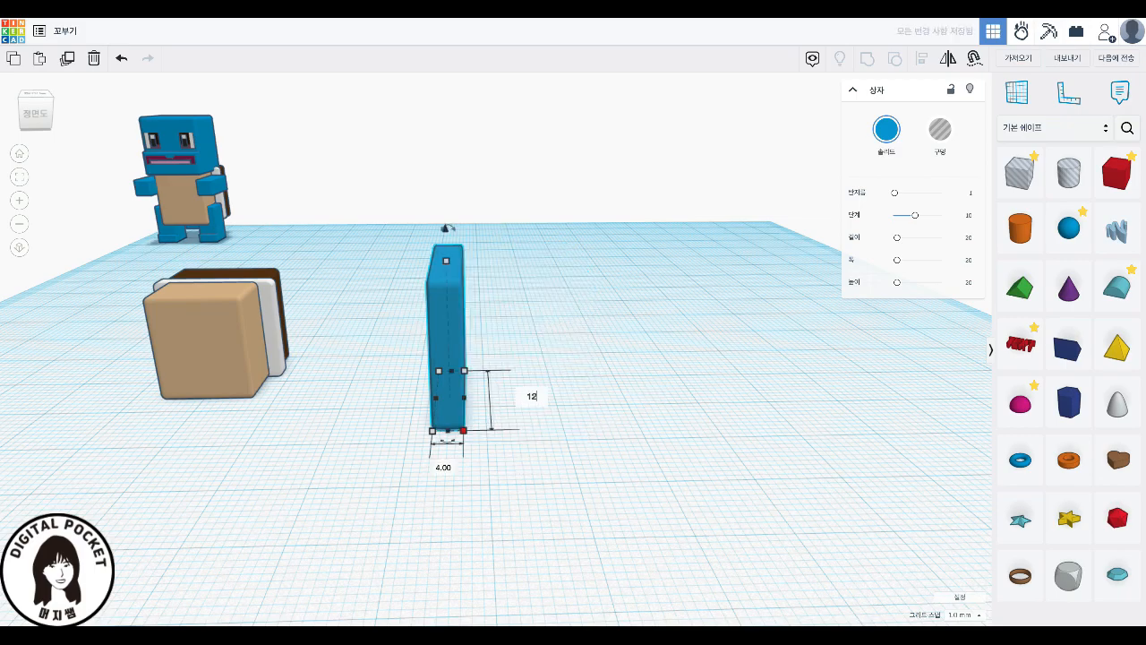
key(Return)
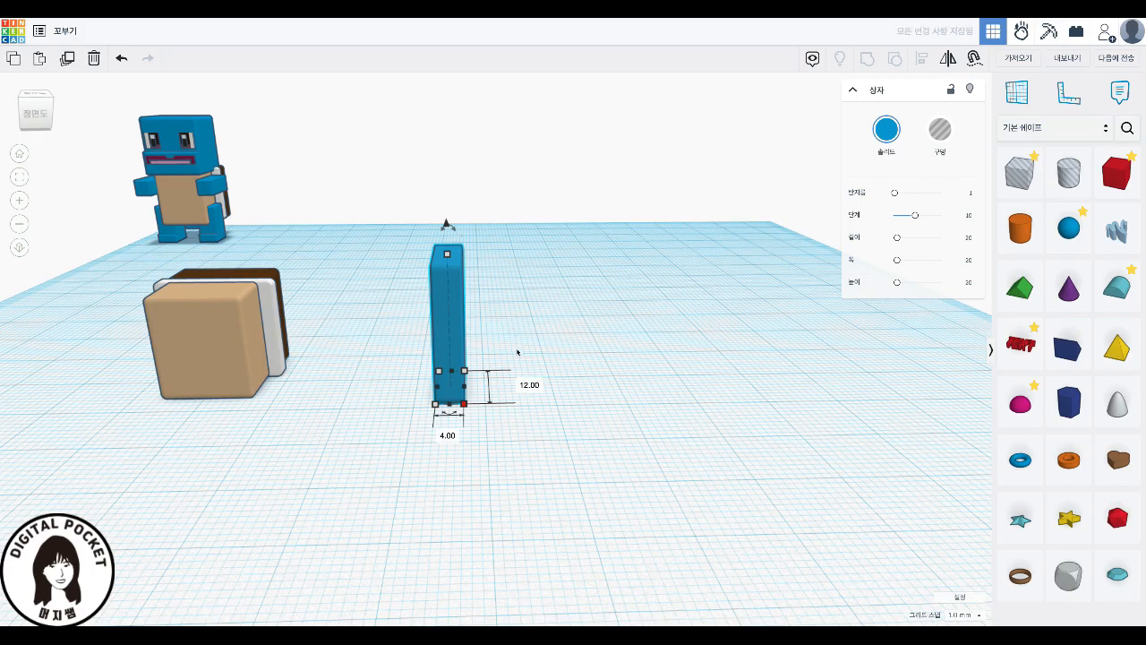
mouse_move(447, 253)
click(515, 322)
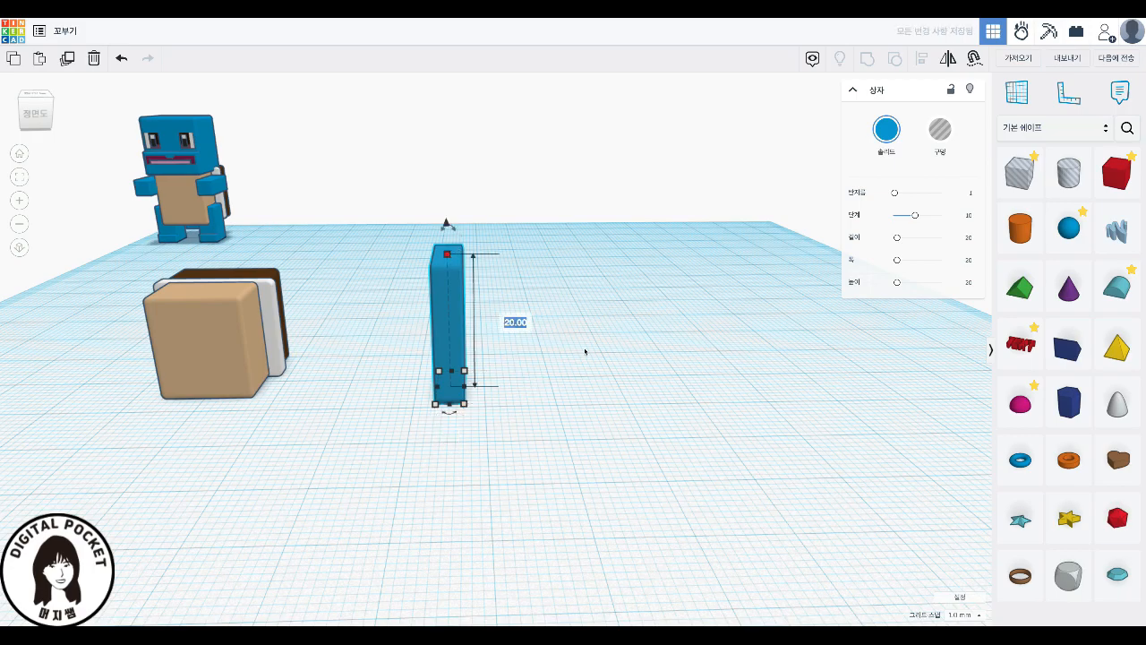
text(4)
key(Return)
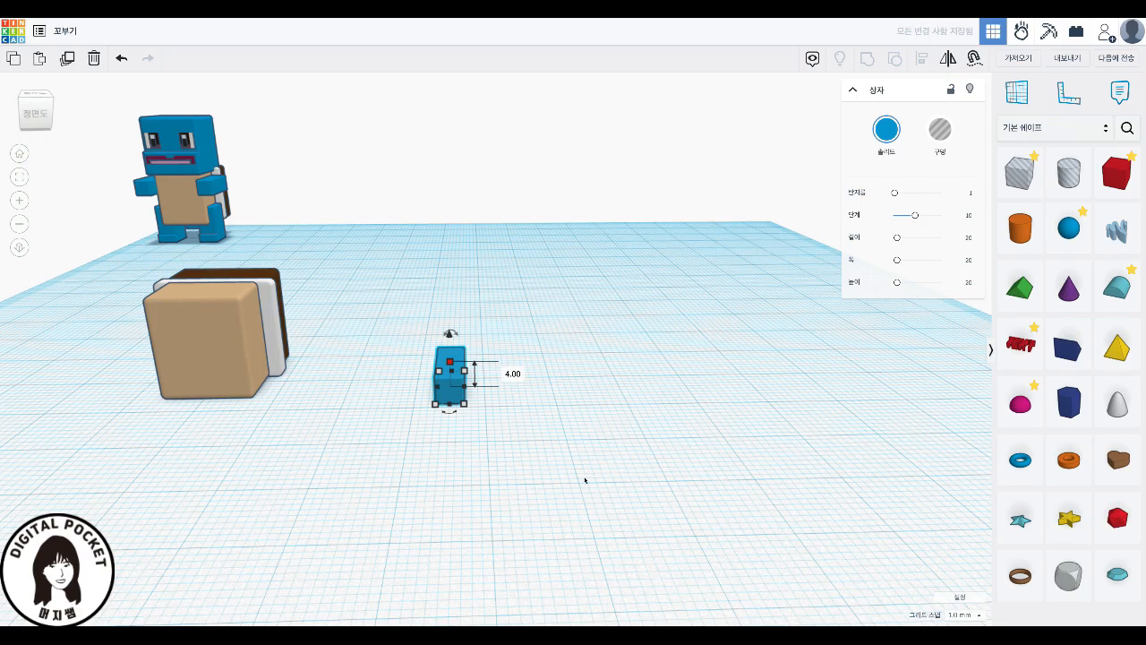
- Duplicate the blue arm box and place the copy about 14 mm to the side of the original
scroll(585, 480, up, 2)
key(ctrl+v)
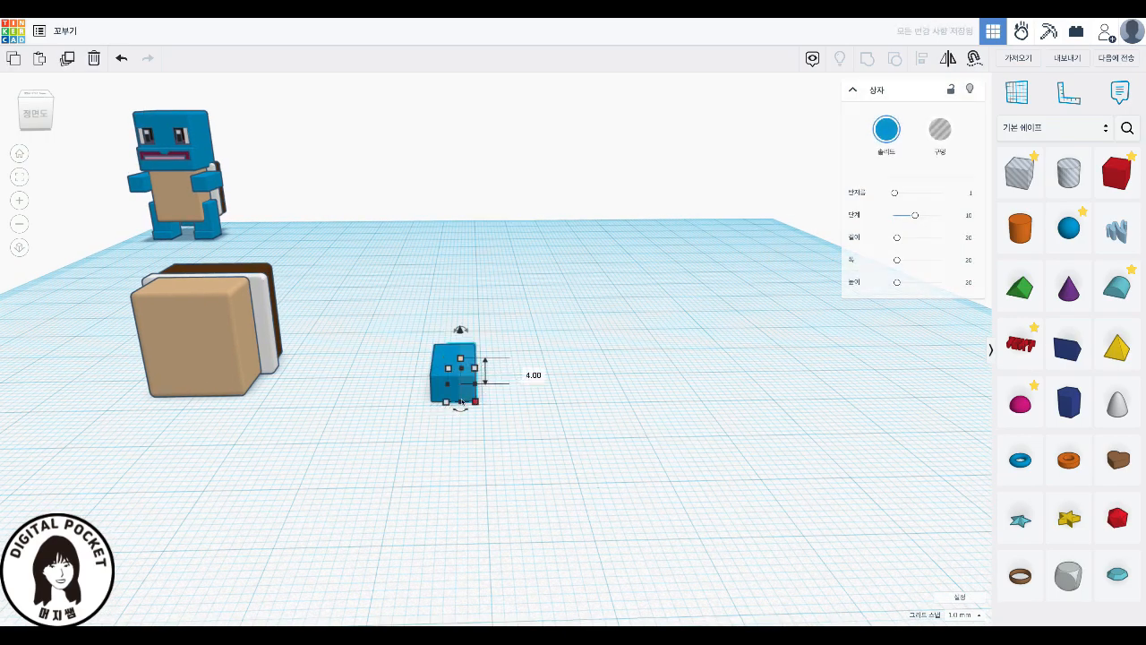
drag(460, 400, 564, 402)
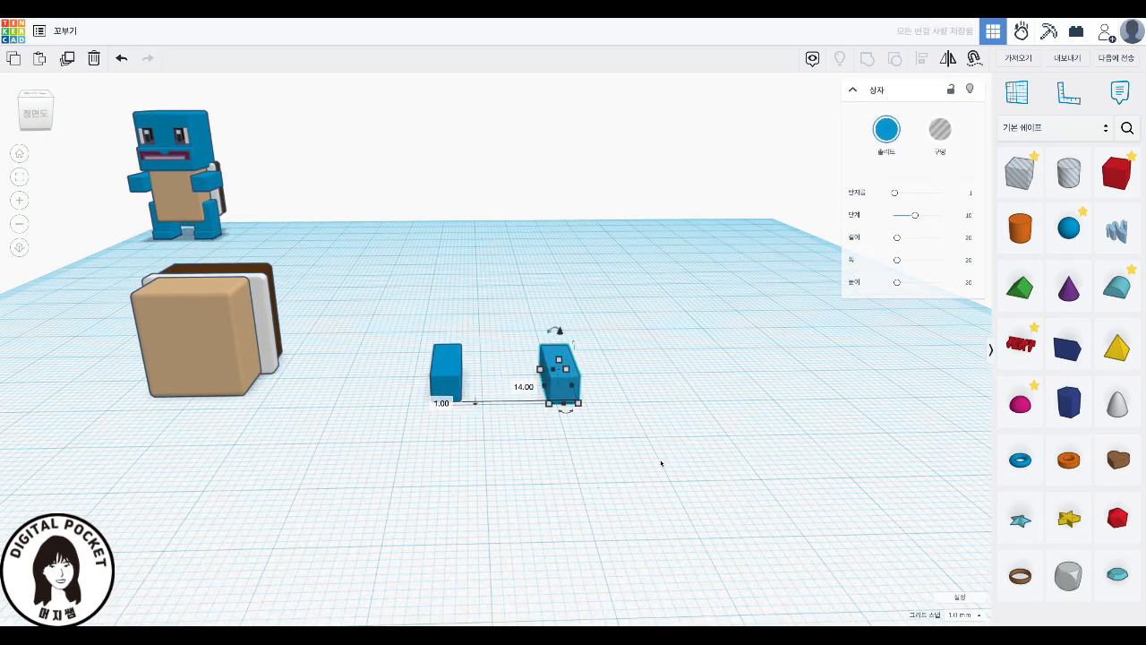
scroll(660, 462, up, 3)
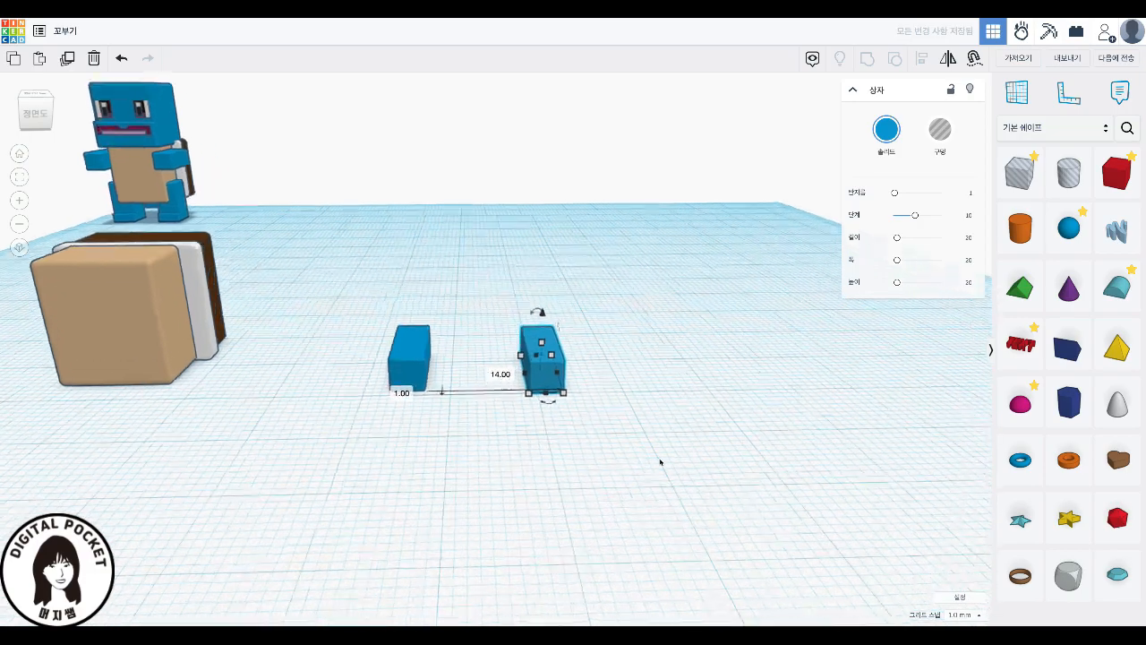
right_drag(633, 418, 430, 387)
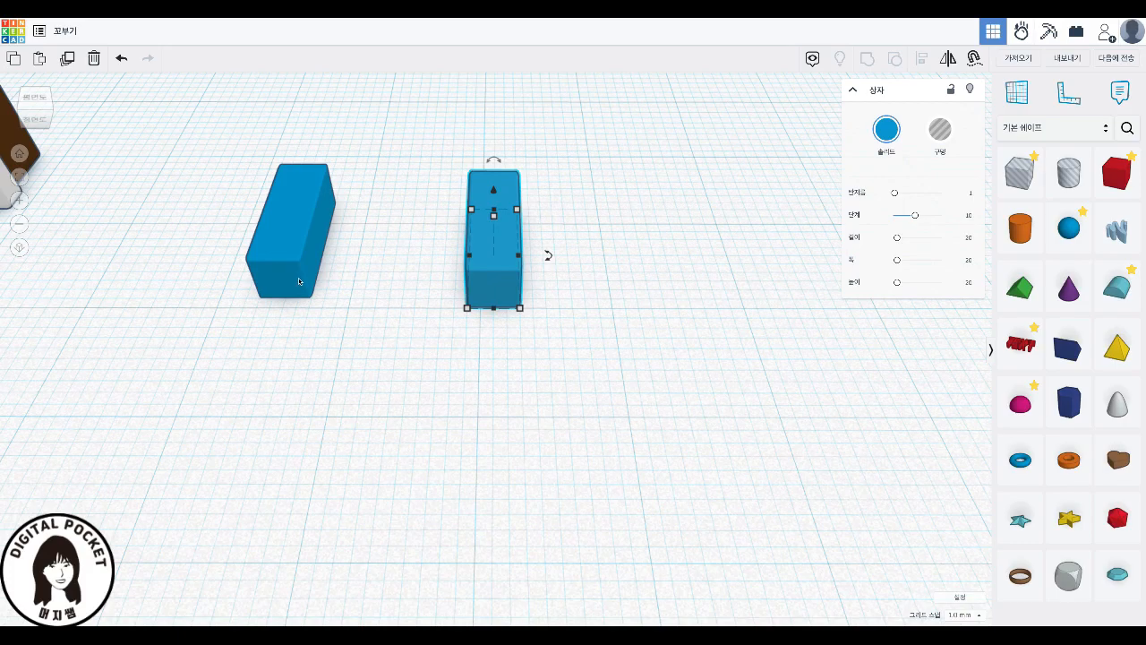
- Move the original arm 3 mm towards the copy and 1 mm forward, and nudge the copy outward to widen the gap
drag(300, 281, 337, 294)
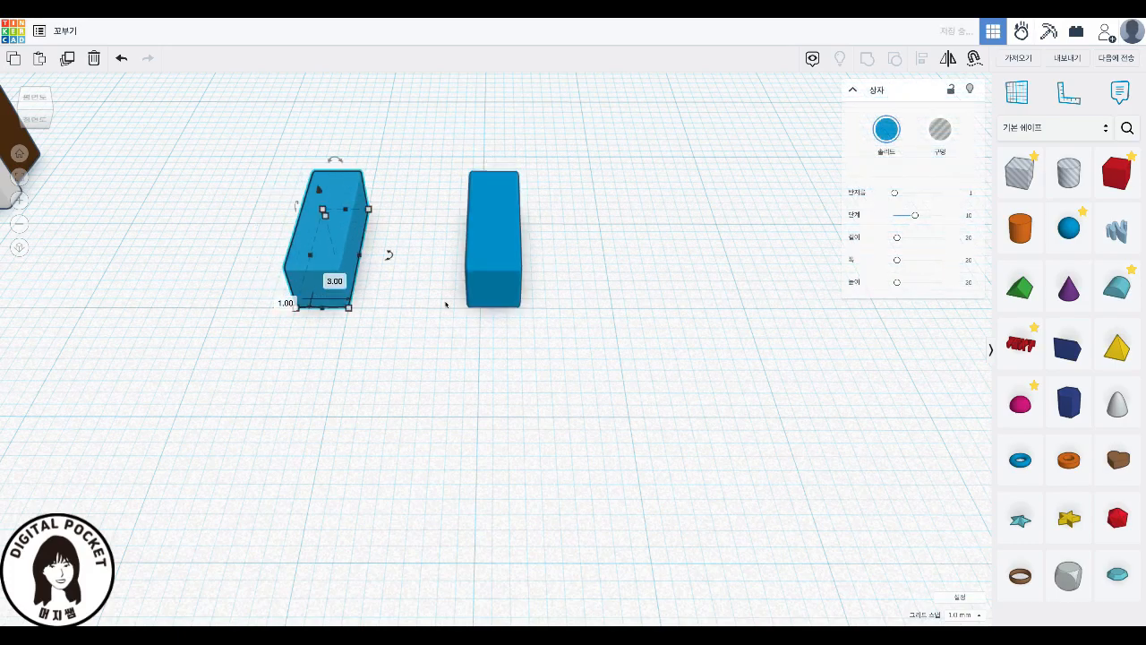
drag(517, 303, 531, 304)
right_drag(560, 253, 464, 288)
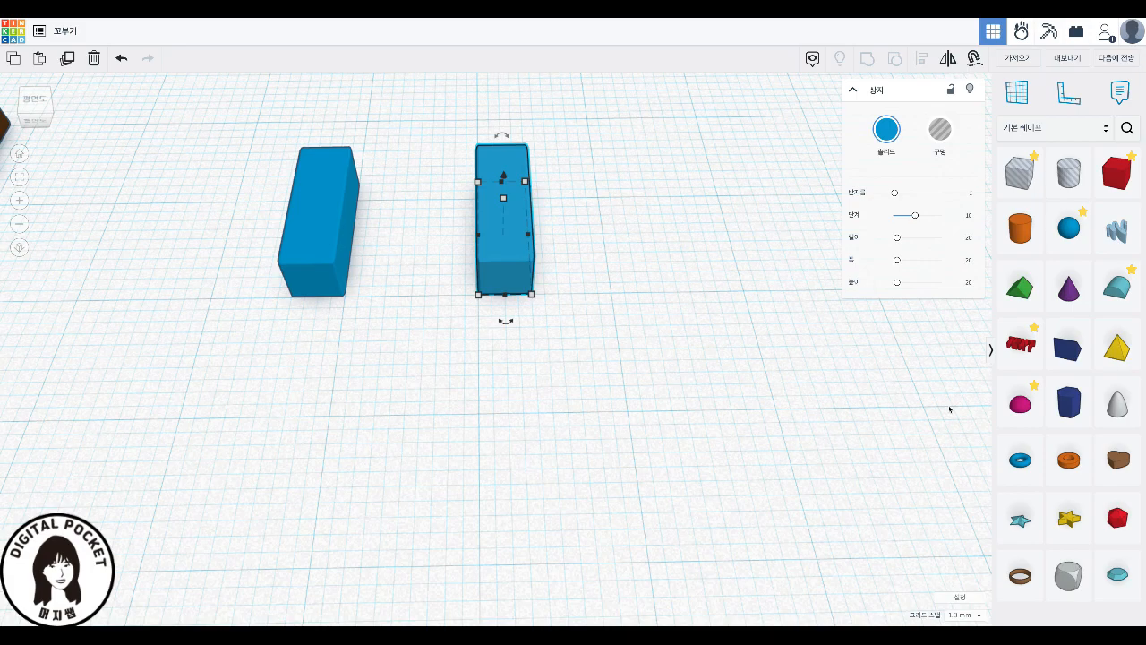
key(Right)
key(Right)
key(Right)
key(Right)
key(Right)
key(Right)
key(Right)
key(Right)
key(Right)
key(Right)
key(Right)
key(Right)
key(Right)
key(Right)
key(Right)
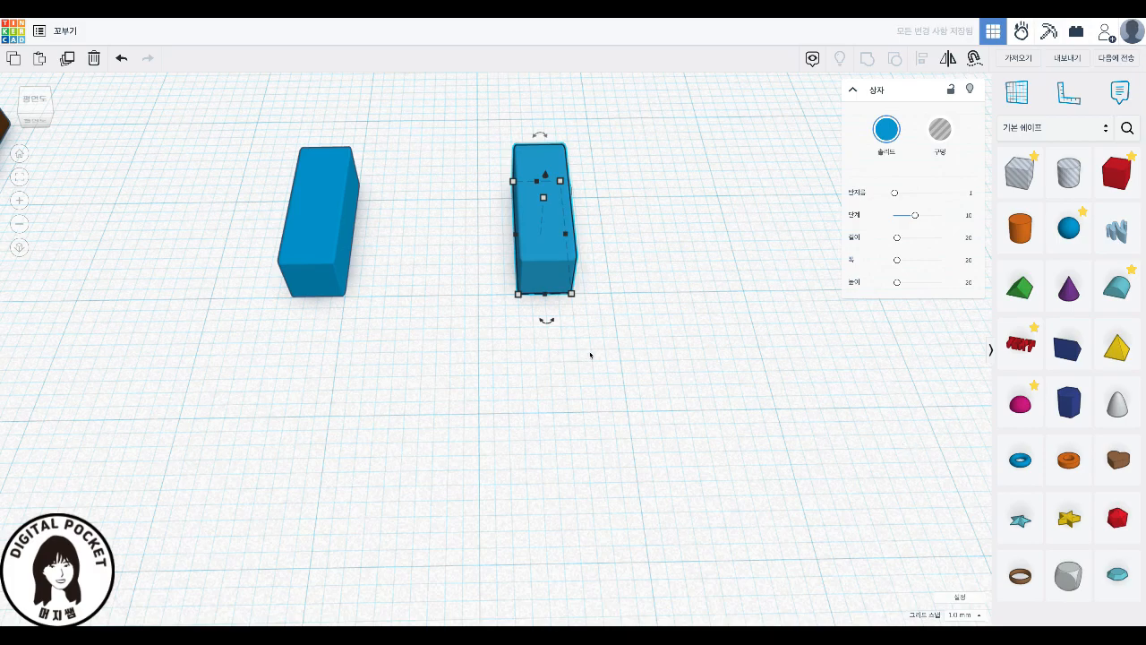
- Group the two blue arm boxes and raise the group 9 mm above the workplane
drag(590, 356, 266, 159)
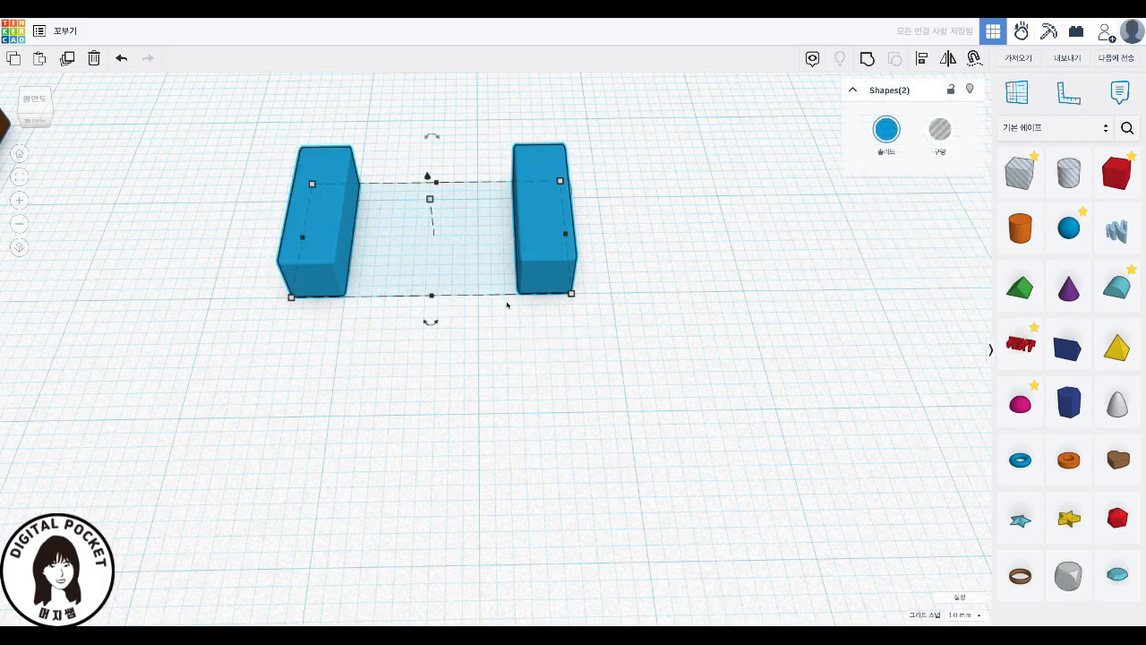
click(867, 58)
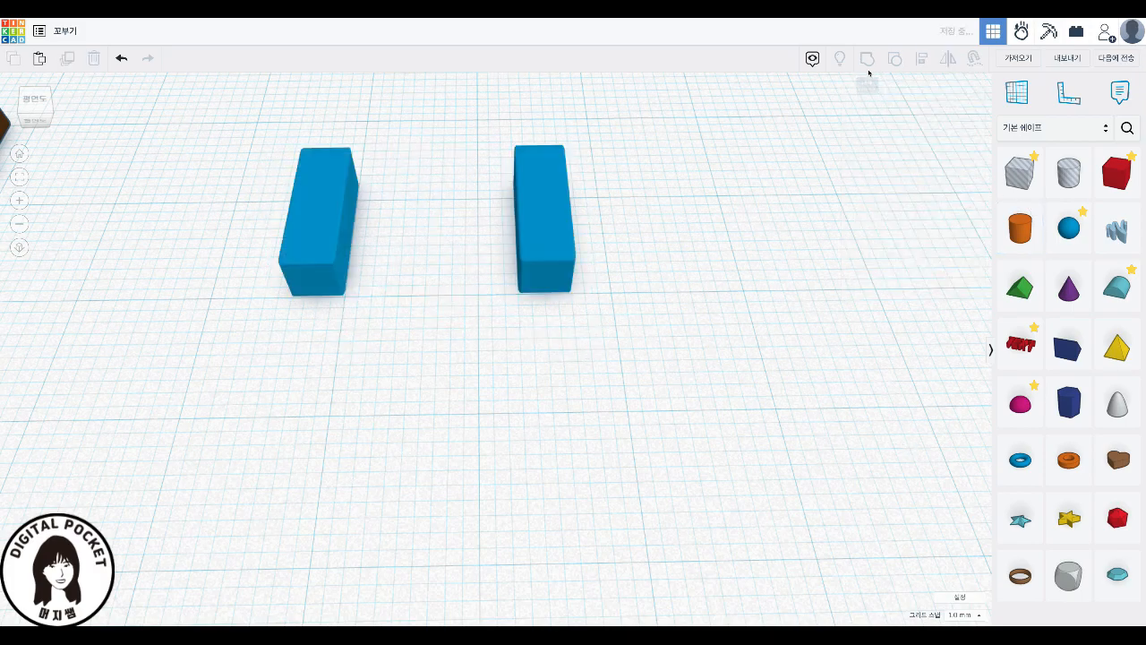
right_drag(499, 409, 627, 473)
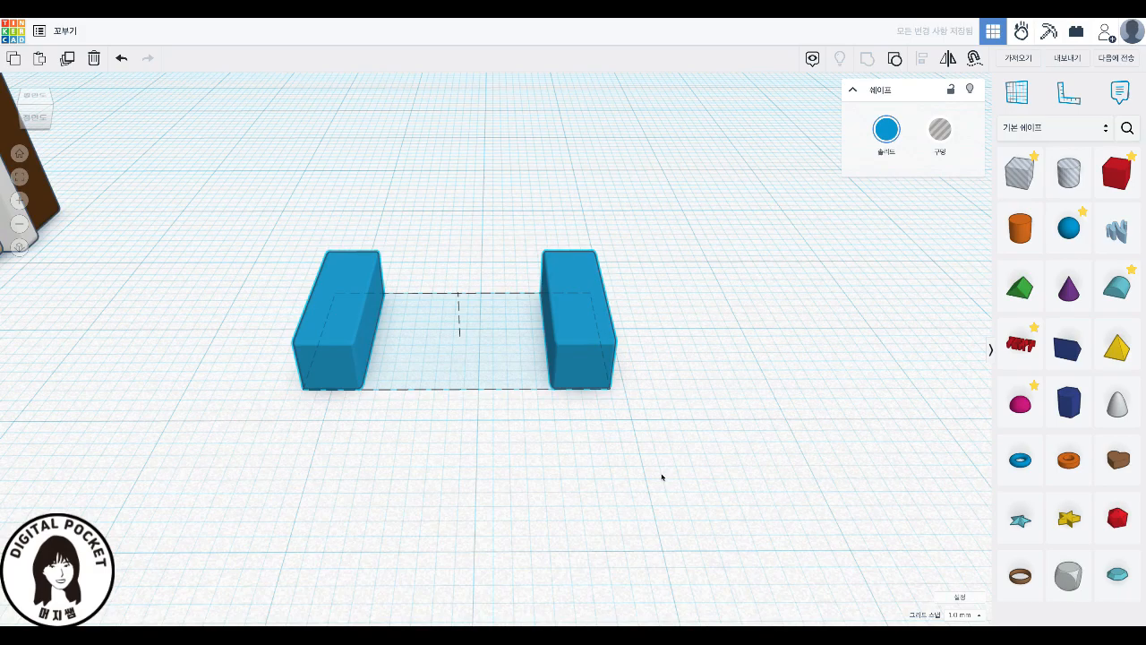
drag(456, 263, 452, 136)
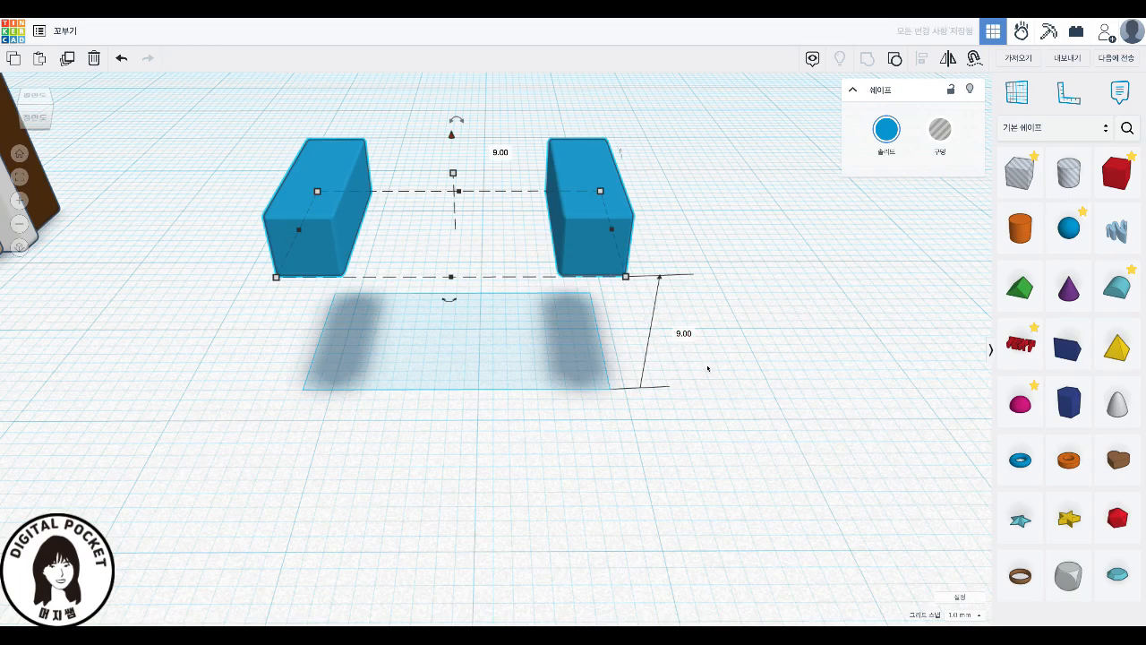
- Move the grouped body and shell to just behind the raised arms
scroll(708, 368, down, 5)
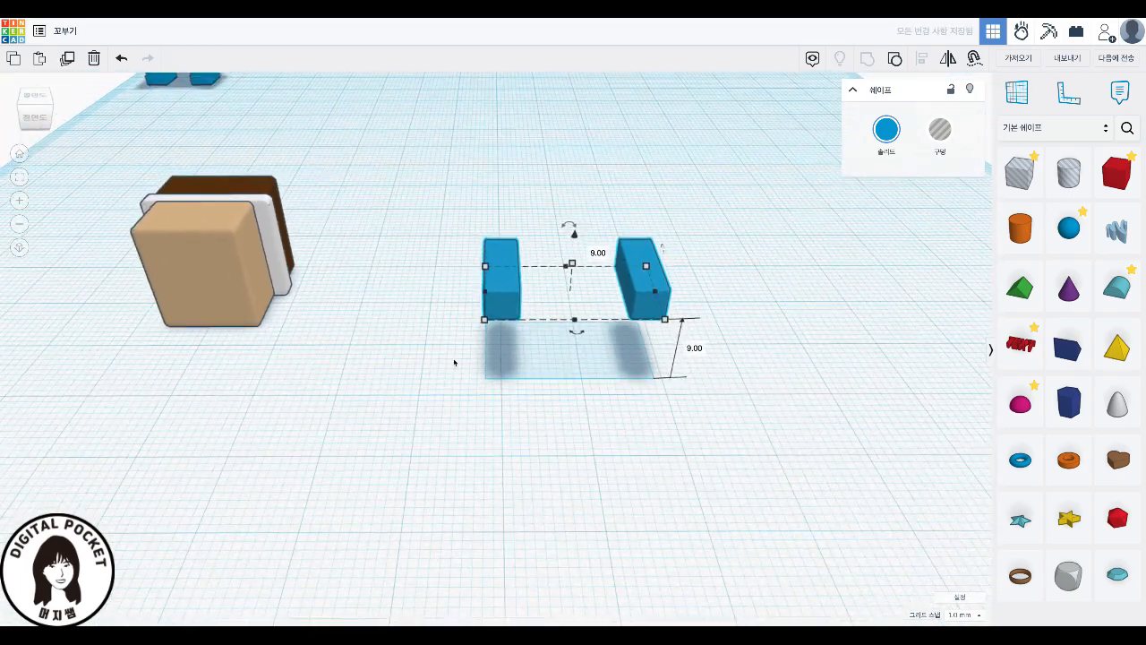
drag(217, 295, 569, 228)
right_drag(755, 305, 761, 374)
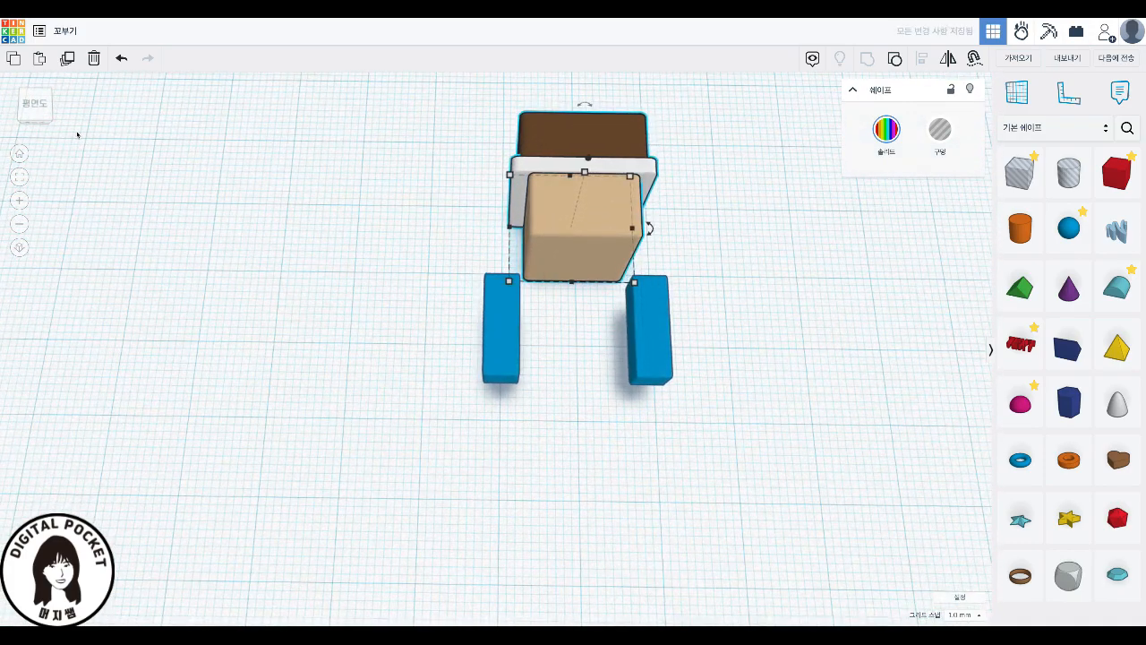
- In an orthographic top view, fit the arms against both sides of the tan body, in front of the white shell rim
click(34, 103)
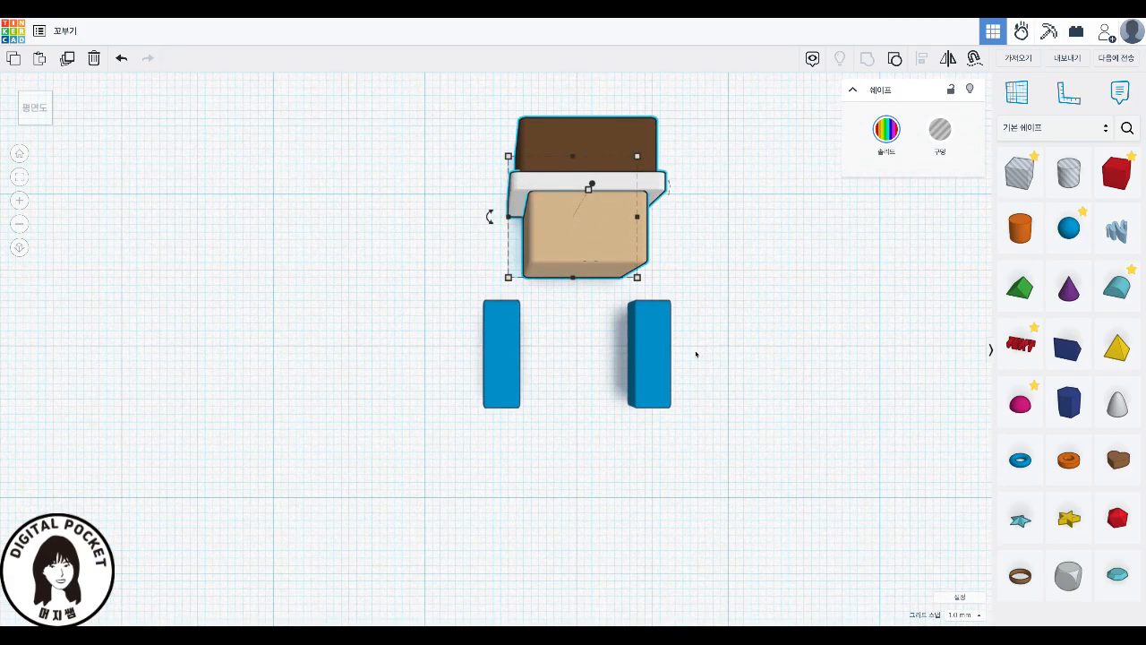
click(19, 249)
drag(614, 346, 632, 264)
click(768, 325)
scroll(767, 325, down, 3)
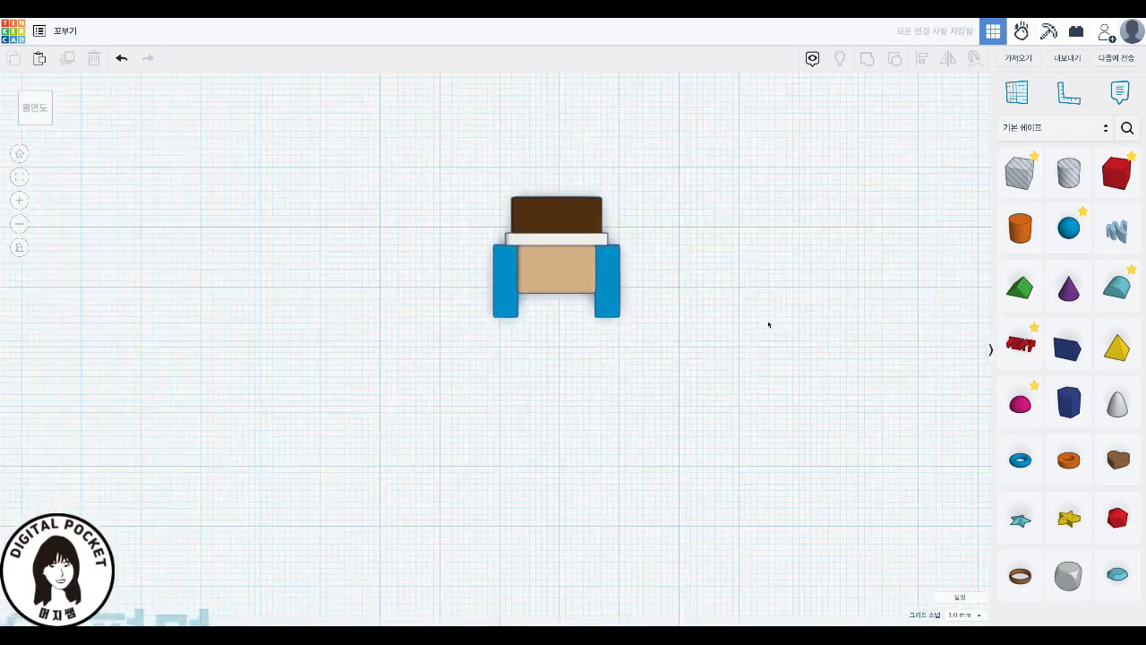
- Return to perspective view, group the body with the arms, and move the group beside the finished Squirtle model
scroll(766, 341, up, 3)
scroll(766, 355, up, 3)
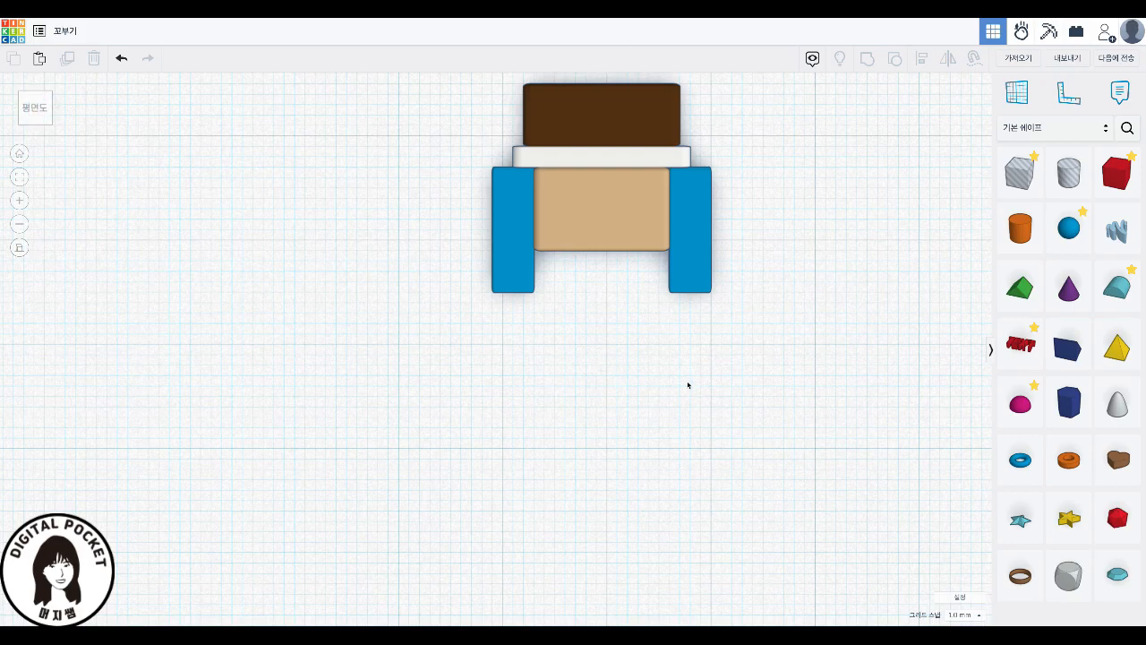
right_drag(768, 376, 613, 279)
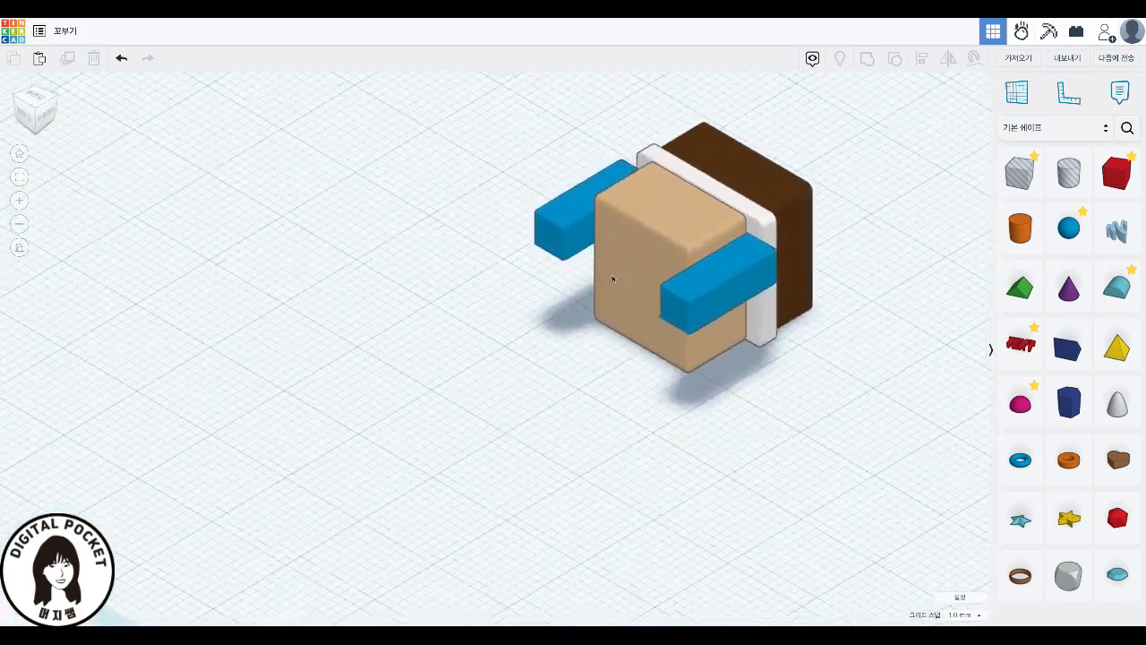
click(19, 252)
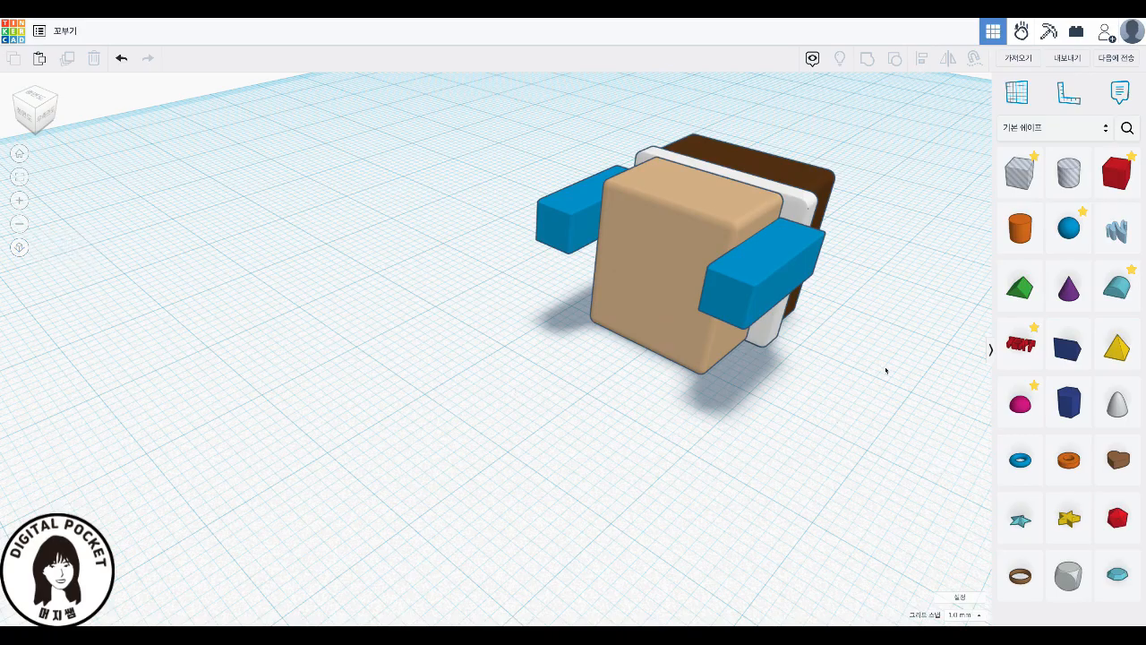
right_drag(876, 361, 863, 416)
drag(863, 417, 486, 115)
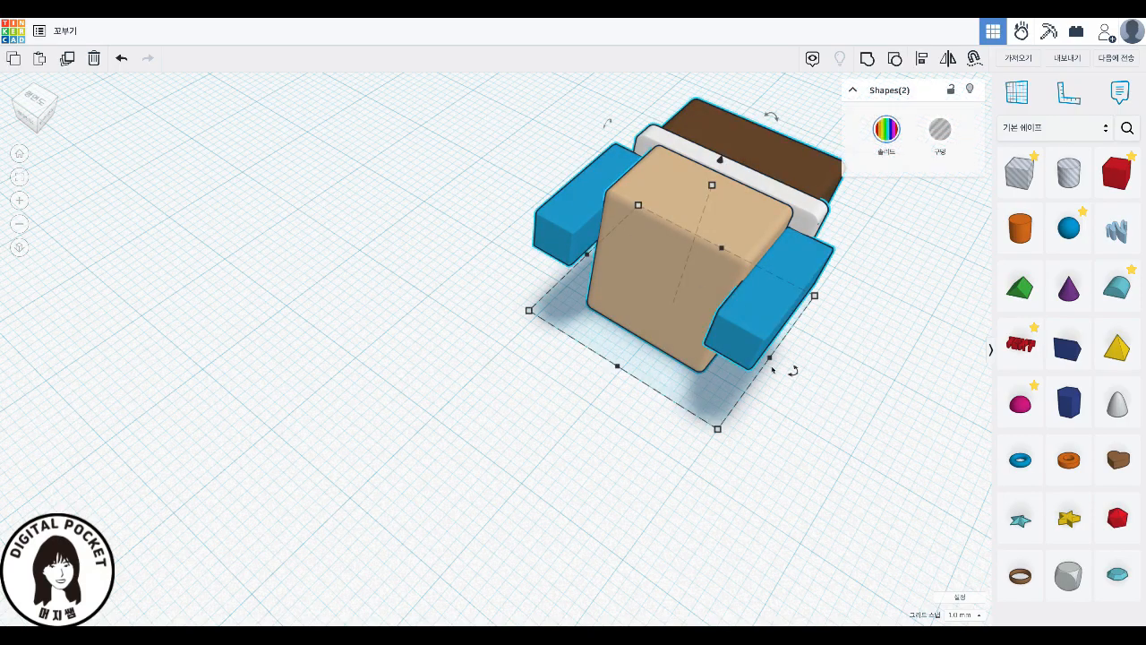
key(ctrl+g)
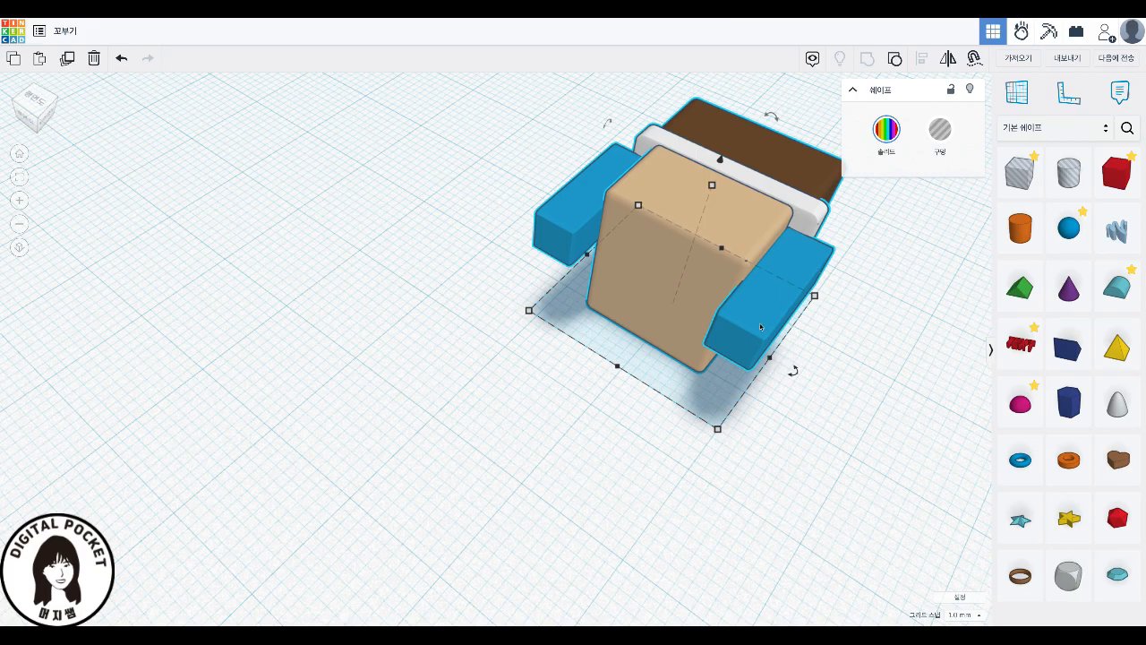
drag(671, 267, 480, 316)
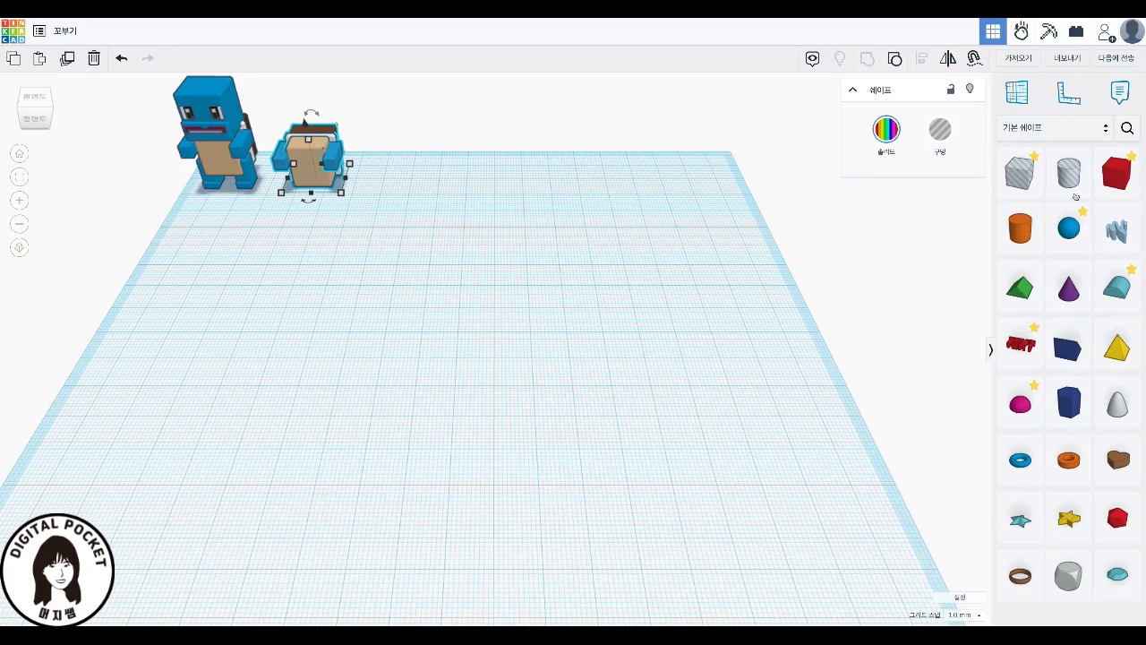
- Add a box to the open workplane, colour it blue and set its edge radius to 1
drag(1116, 172, 427, 368)
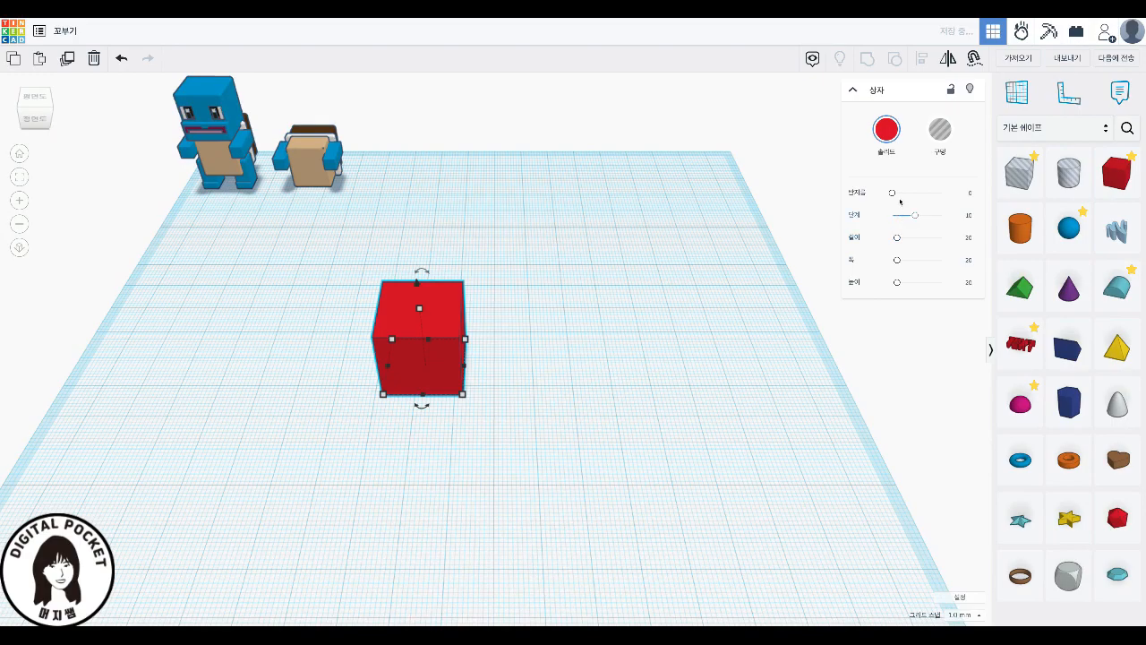
click(887, 129)
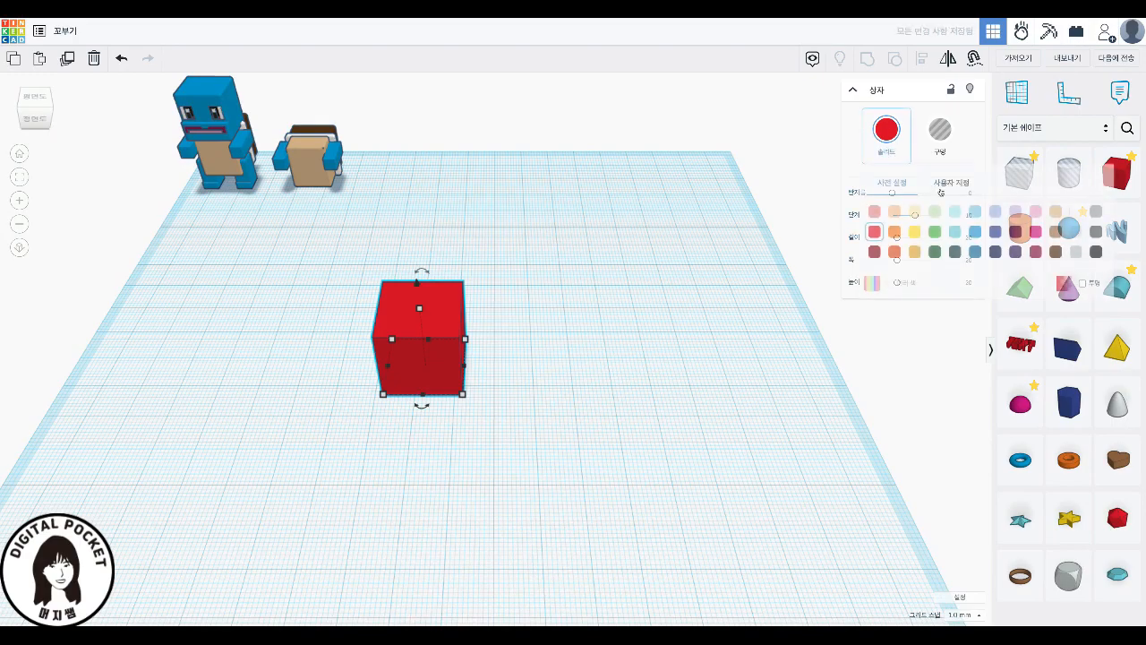
click(975, 231)
click(970, 196)
text(1)
key(Return)
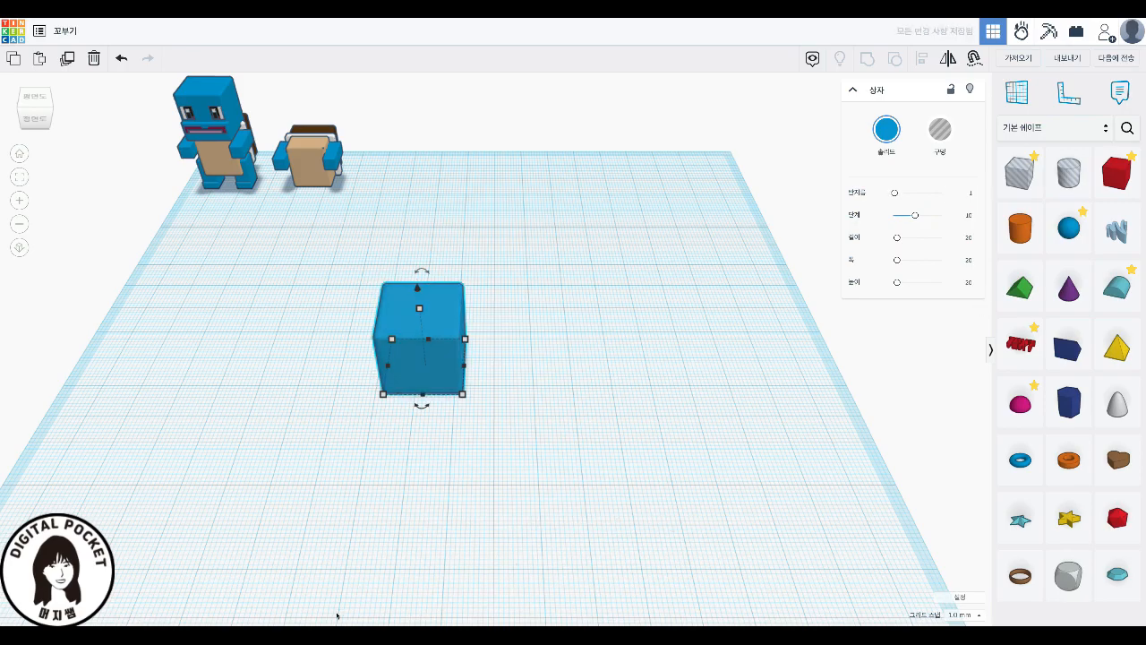
- Resize the new blue box to 5 mm wide, 7 mm long and 2 mm high as a foot
mouse_move(462, 394)
click(418, 437)
text(5)
key(Tab)
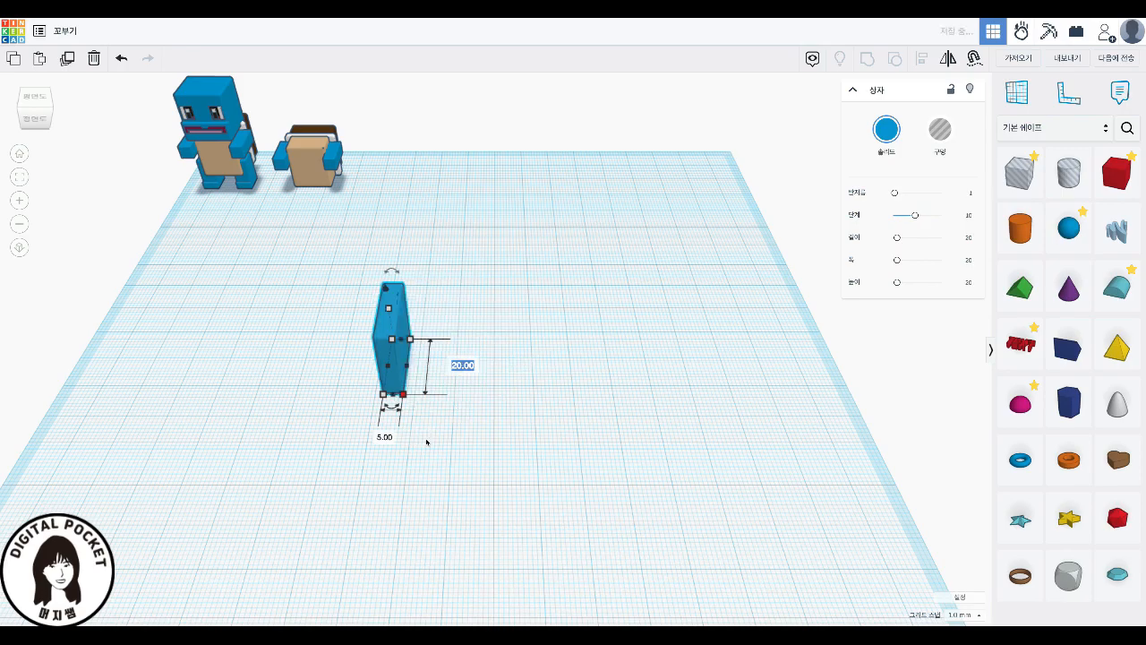
text(7)
key(Return)
mouse_move(392, 291)
click(451, 319)
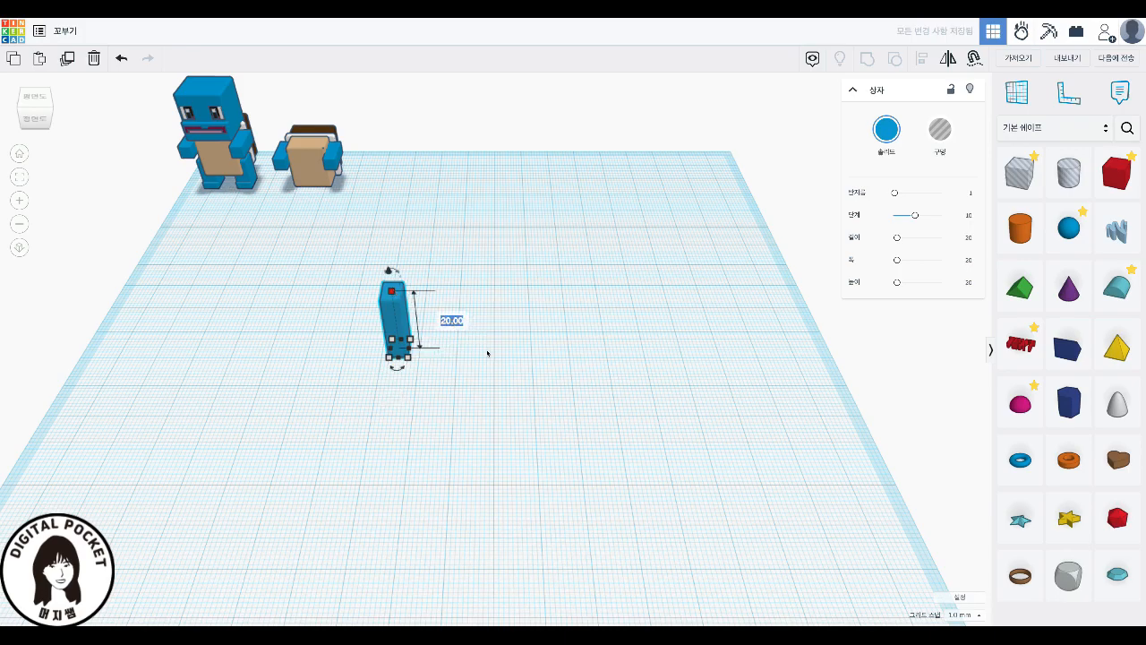
text(2)
key(Return)
- Duplicate the flat foot box and place the copy to its side with a clear gap
scroll(487, 353, up, 3)
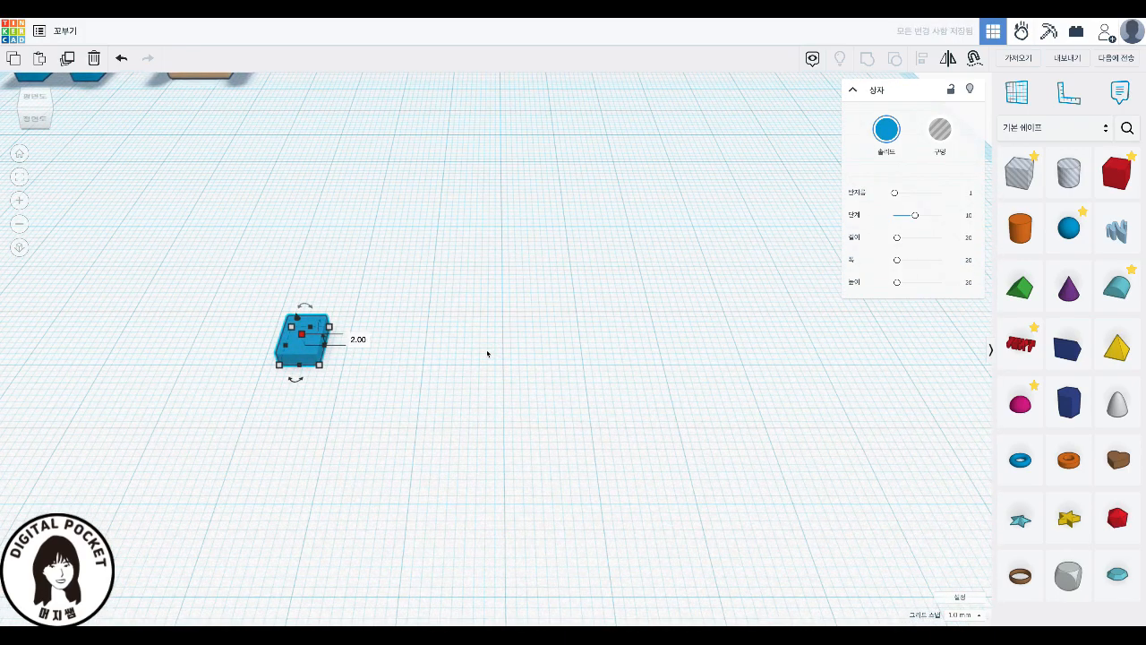
scroll(487, 353, up, 1)
scroll(487, 354, up, 2)
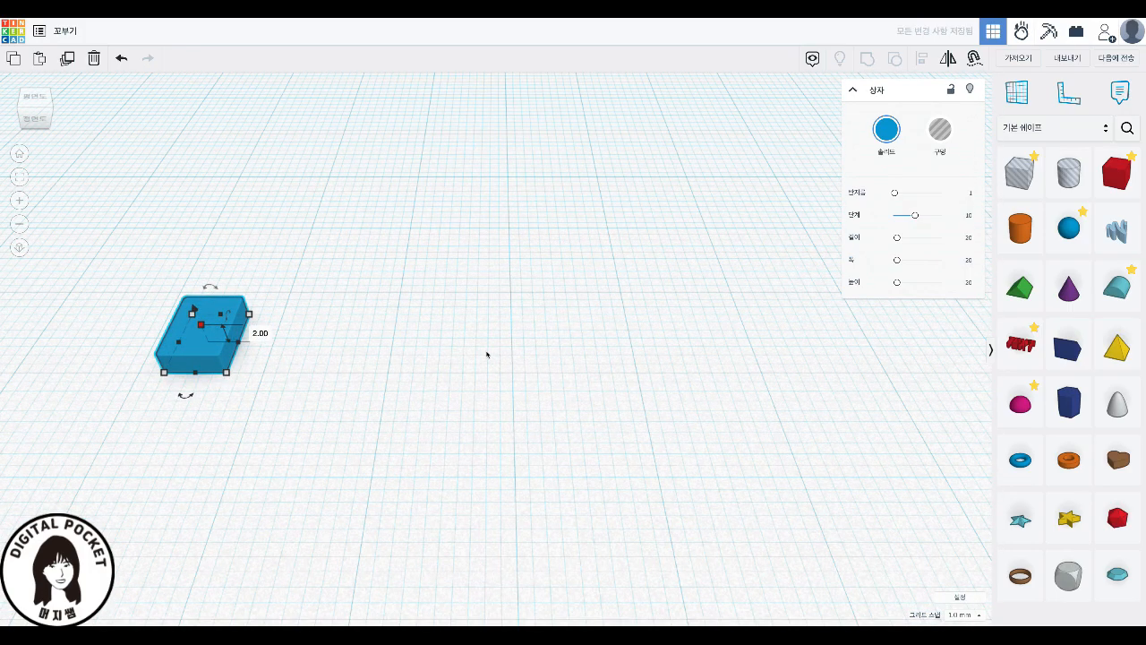
key(ctrl+v)
drag(249, 358, 474, 362)
scroll(473, 362, down, 1)
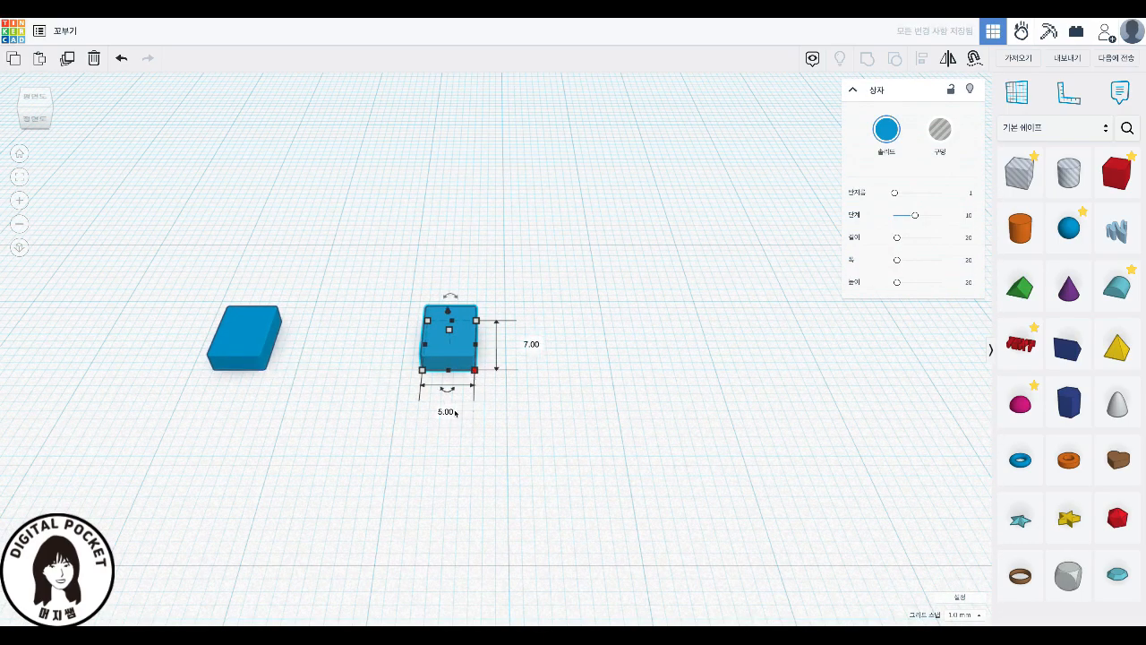
- Set the copied box's length to 6 mm and its height to 10 mm to make a leg
click(530, 346)
text(6)
key(Return)
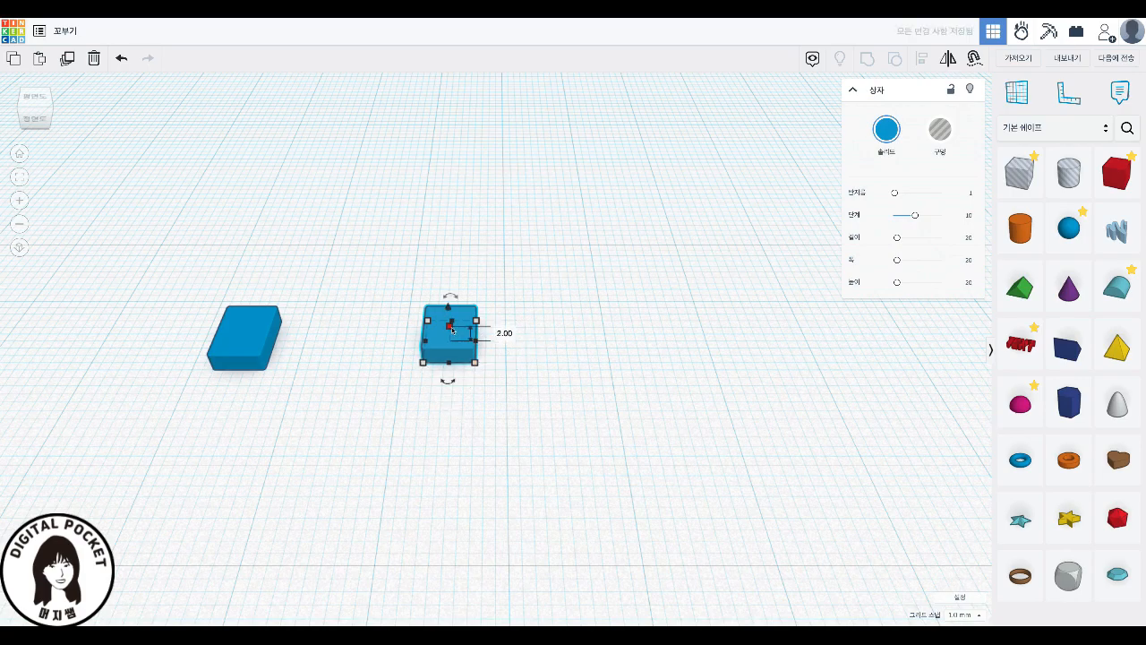
click(504, 333)
text(10)
key(Return)
- Move the flat foot box beside the leg, align both by their width centres and back faces, and group them
click(236, 341)
drag(235, 341, 517, 354)
drag(352, 176, 659, 533)
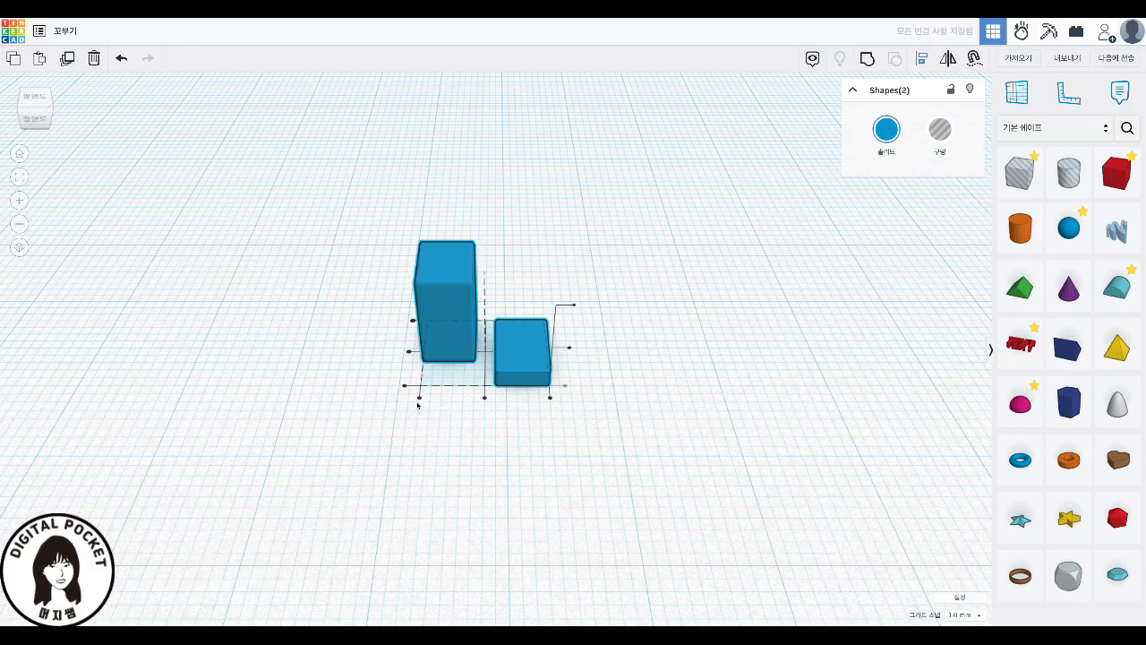
click(485, 397)
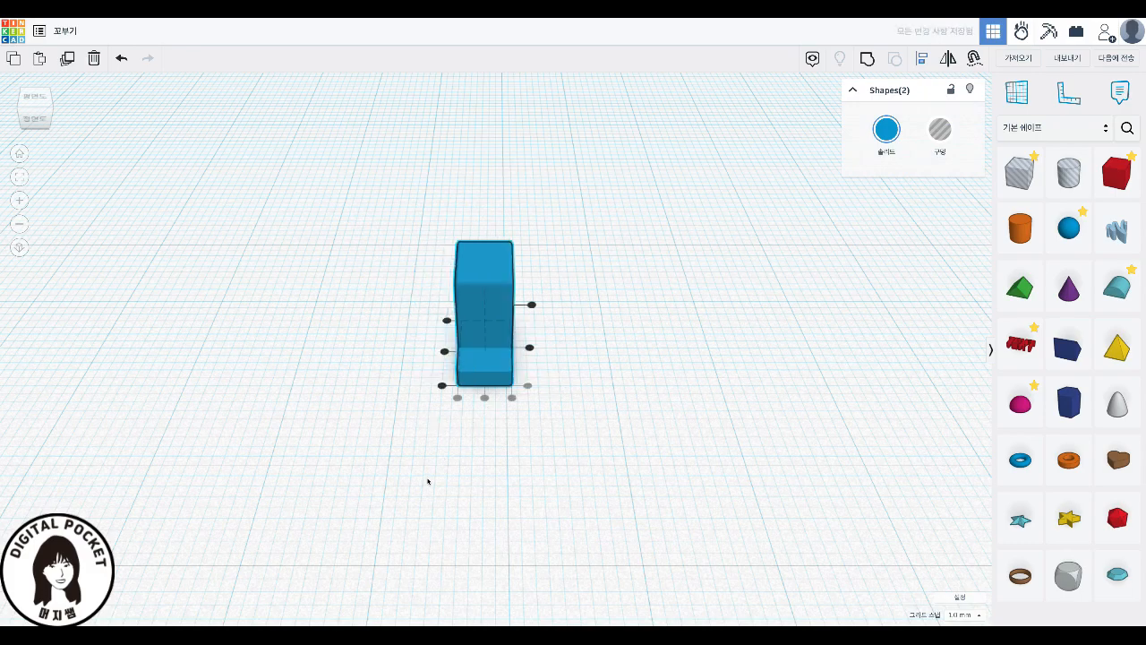
click(447, 320)
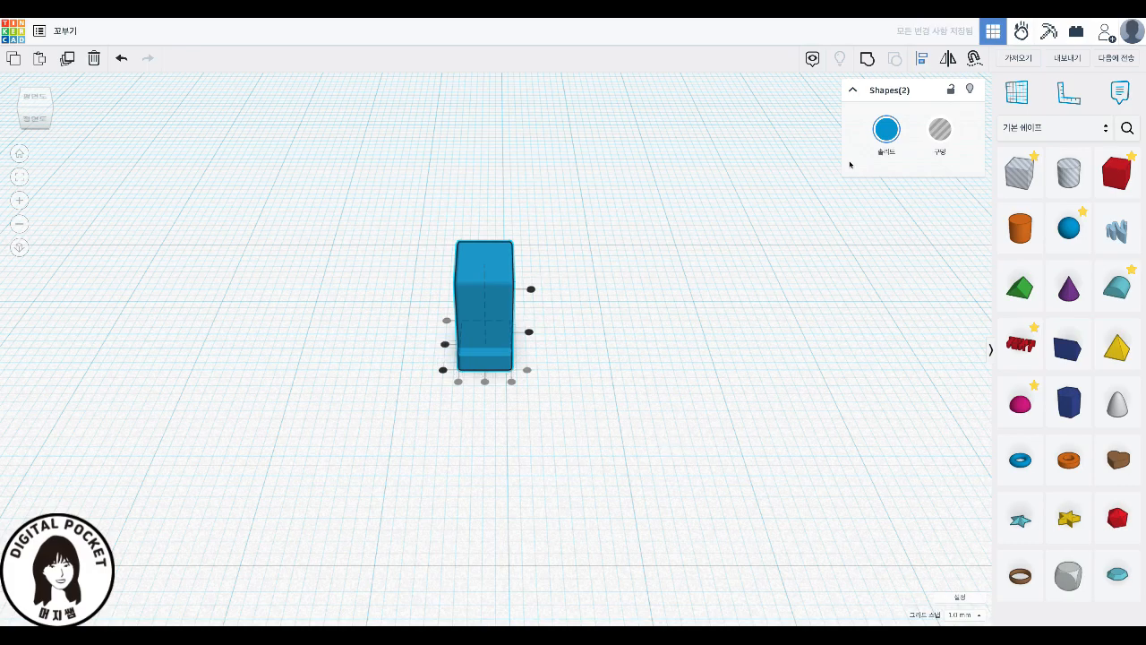
click(866, 59)
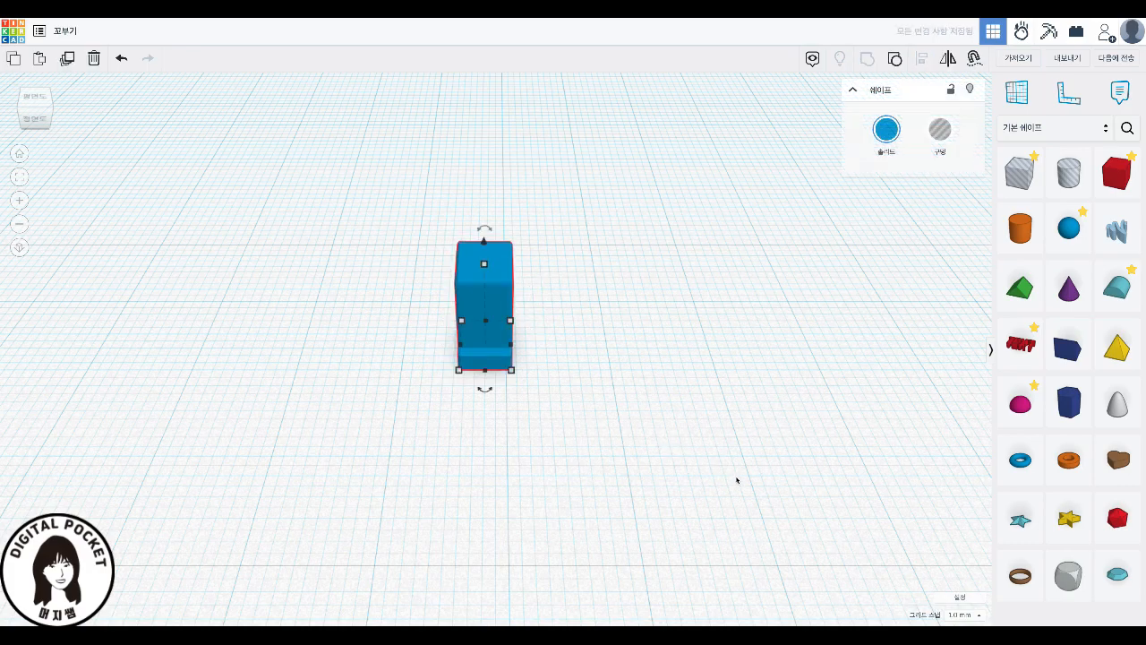
- Shift the grouped leg aside, duplicate it, and move the copy sideways to leave a gap between the two legs
drag(492, 359, 433, 359)
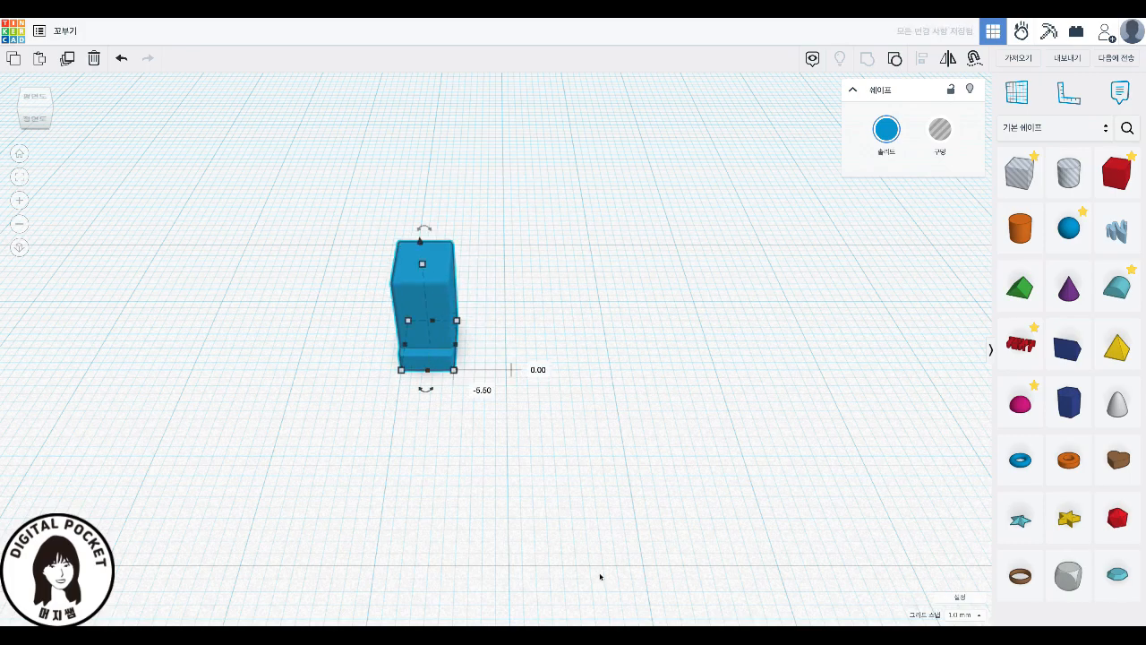
key(ctrl+v)
drag(463, 306, 494, 307)
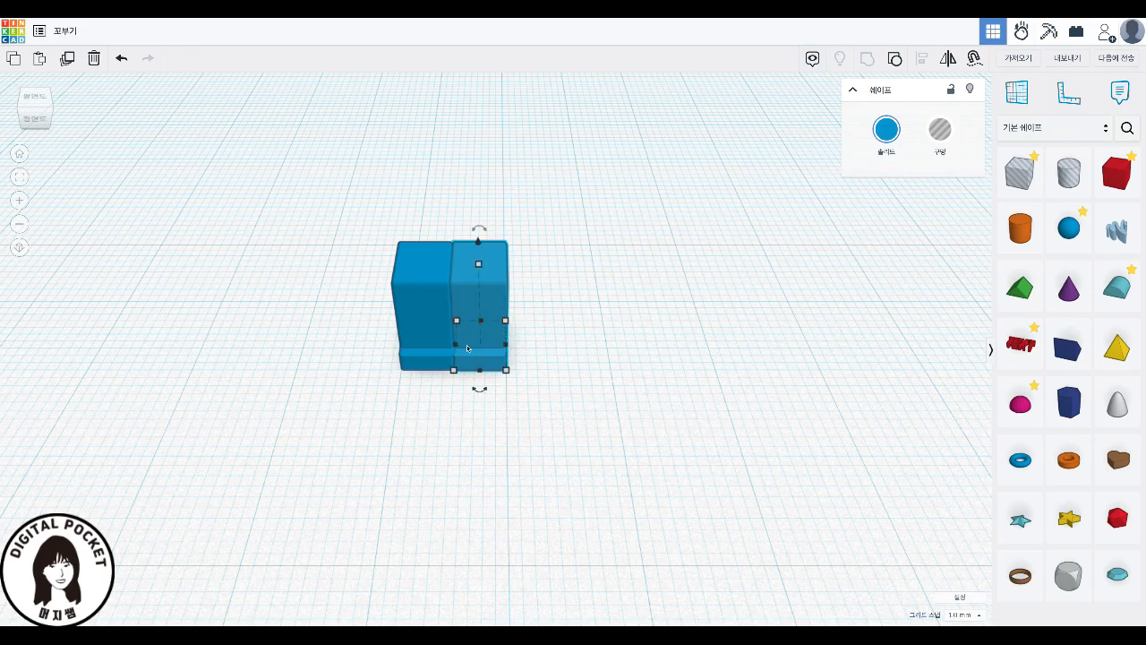
key(Right)
key(Right)
key(Right)
key(Right)
key(Right)
key(Right)
key(Right)
key(Right)
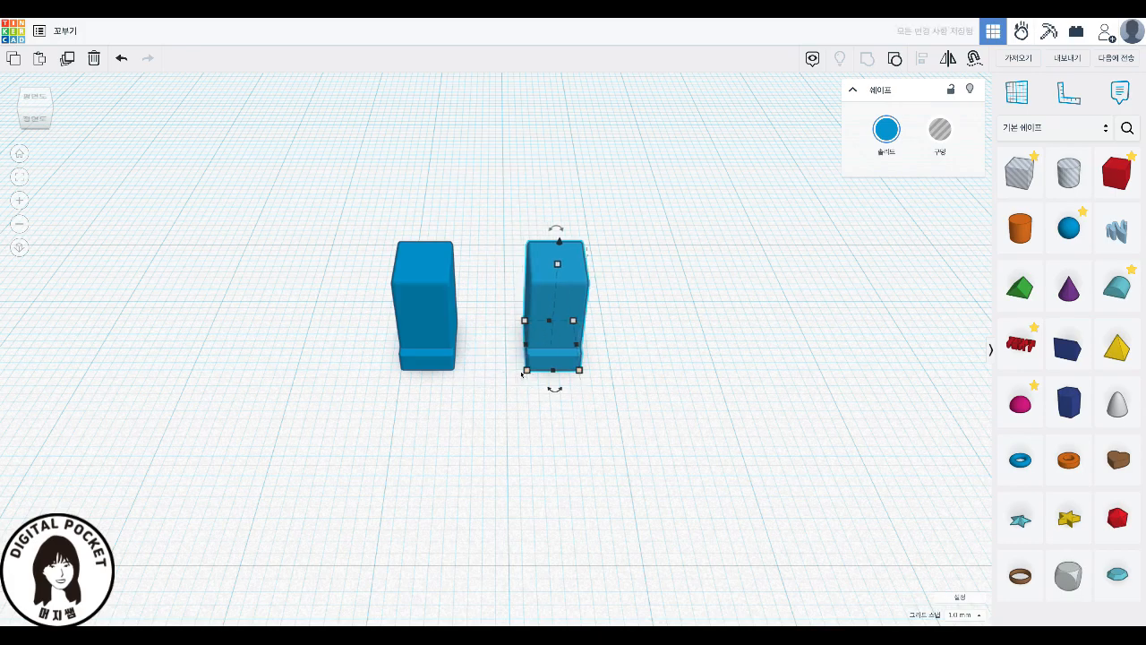
- Group the two blue legs into one object
drag(373, 222, 664, 418)
scroll(653, 420, up, 2)
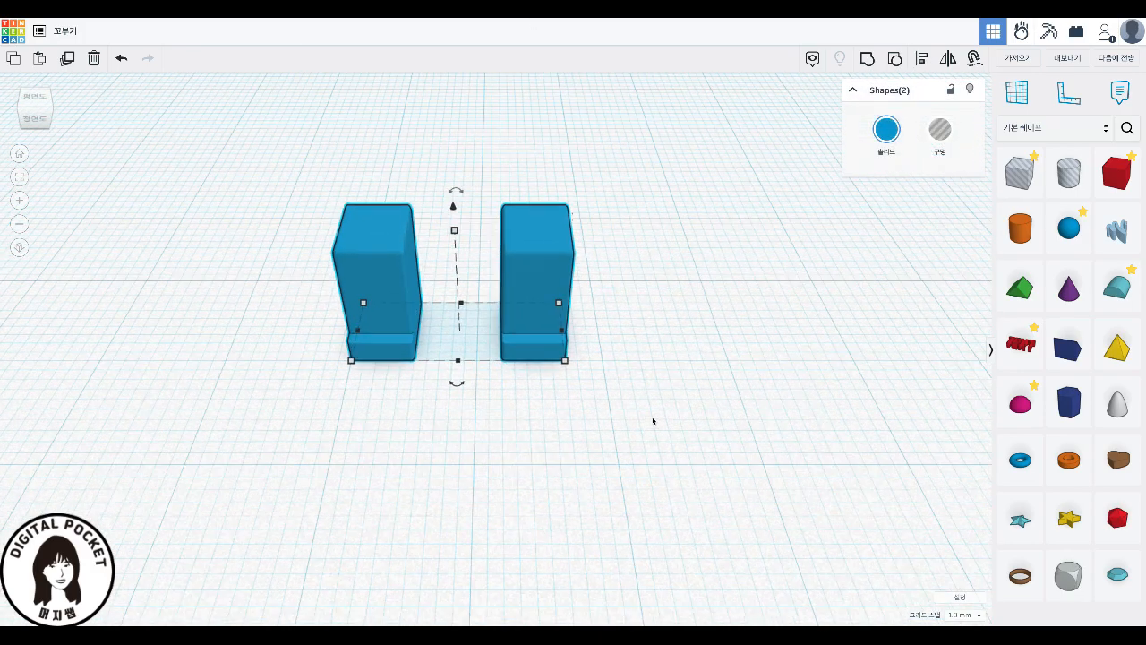
key(ctrl+g)
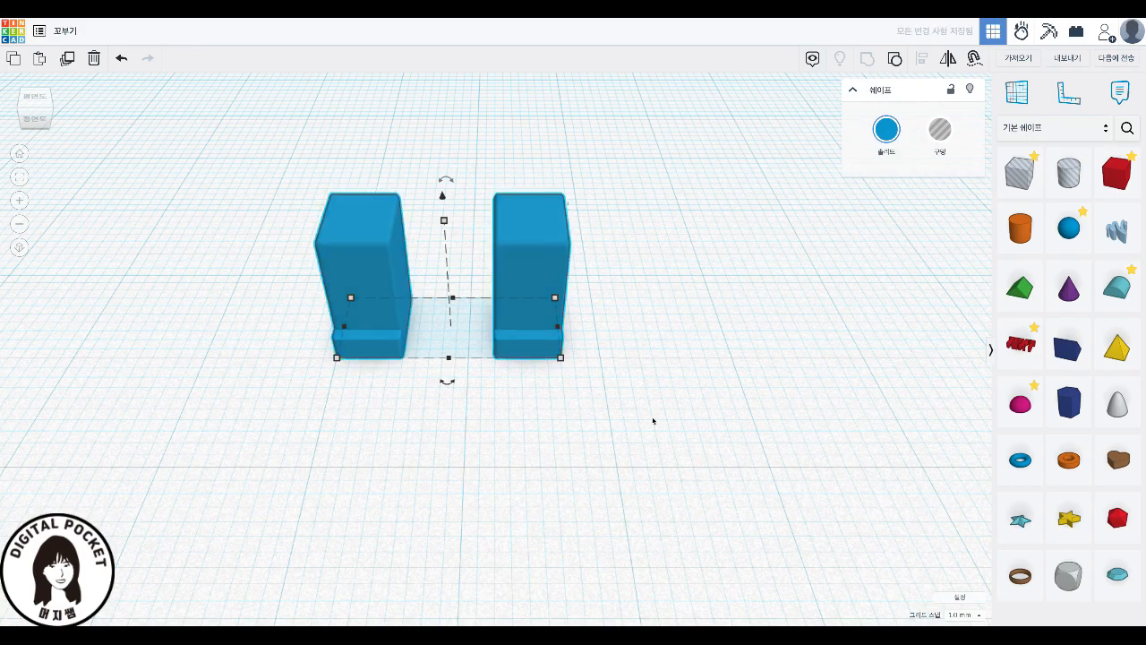
- Bring the body with shell and arms next to the legs and raise it 5 mm above the workplane
scroll(659, 378, down, 3)
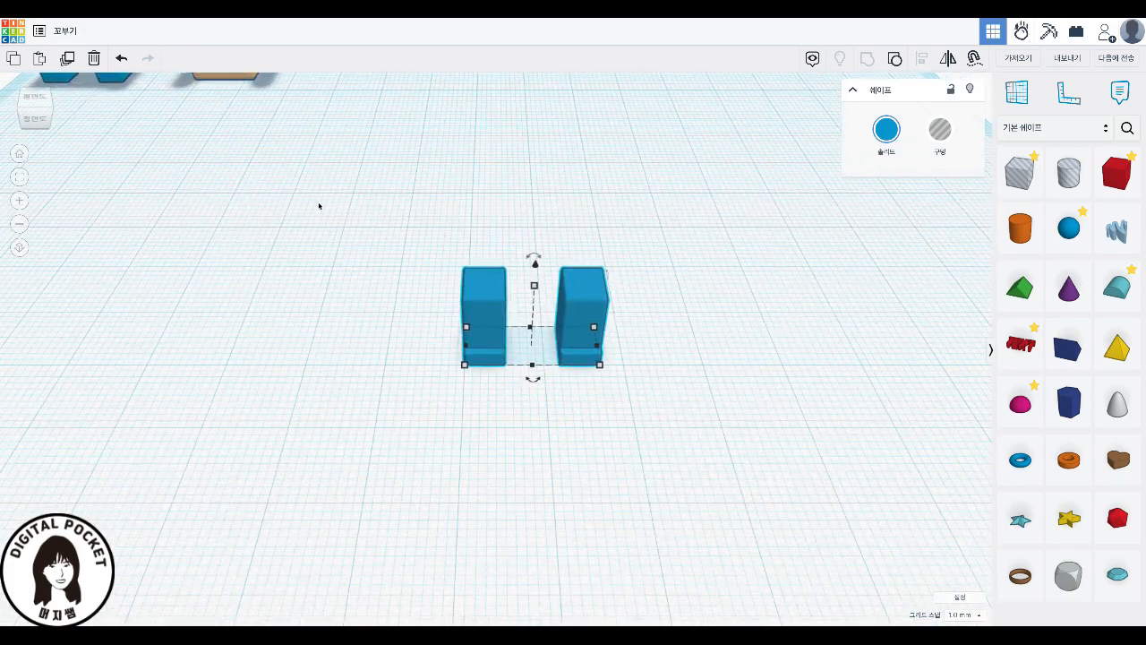
scroll(315, 205, down, 3)
drag(240, 90, 341, 307)
right_drag(581, 373, 609, 346)
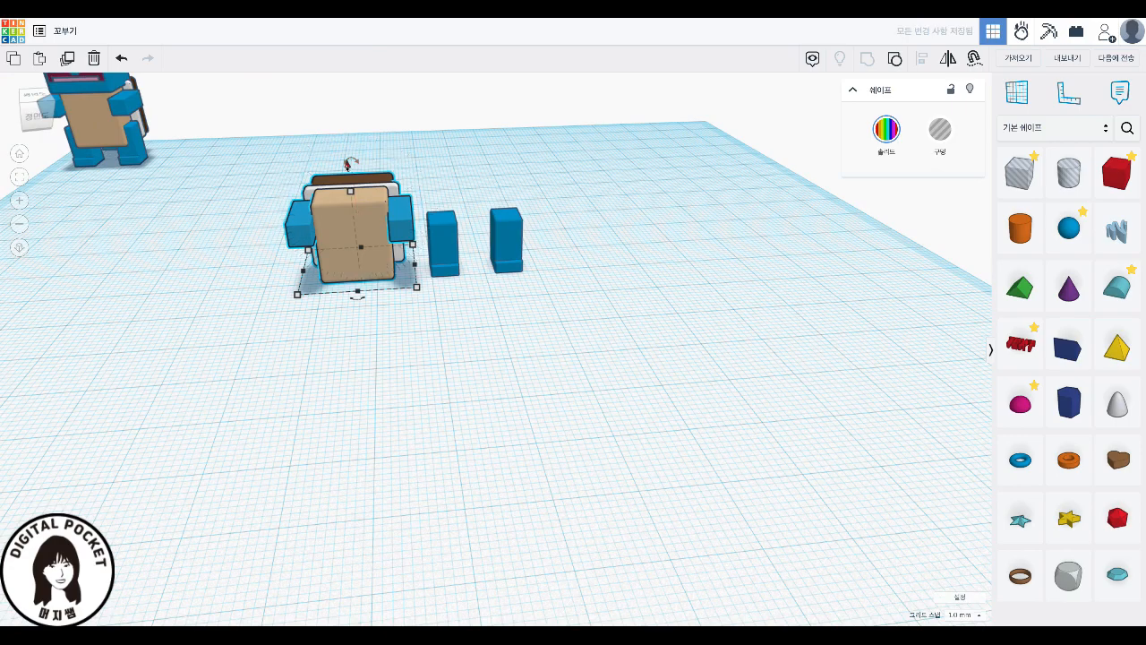
drag(347, 164, 347, 166)
drag(347, 164, 348, 133)
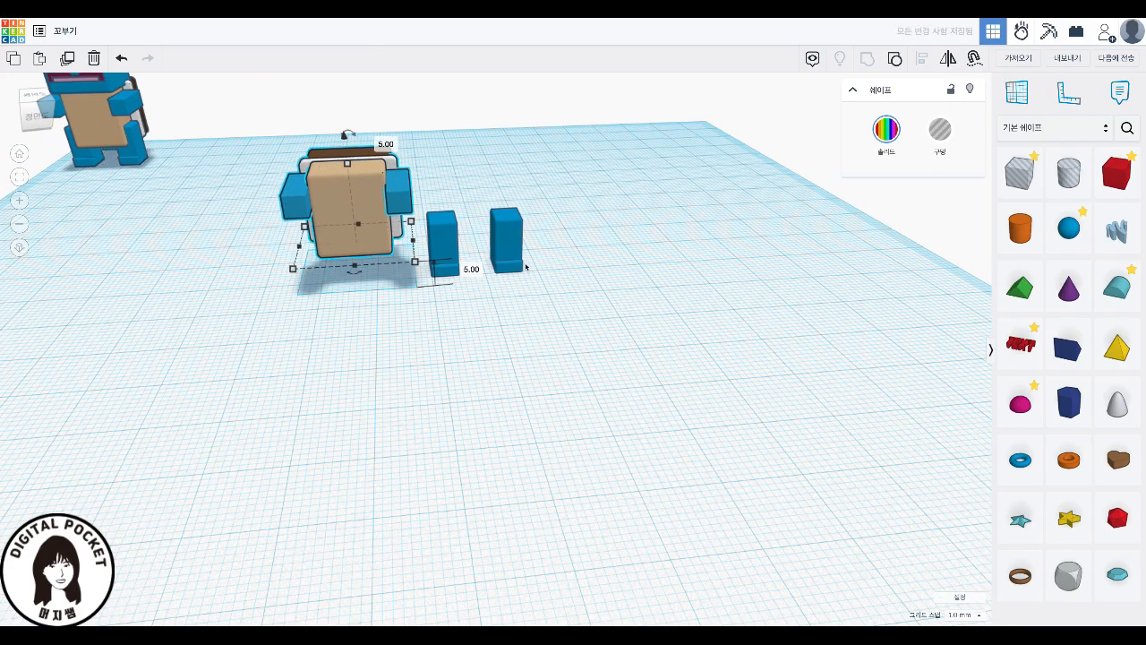
- Slide the pair of legs under the body and shift it toward the body's front
drag(515, 261, 407, 261)
right_drag(681, 290, 457, 233)
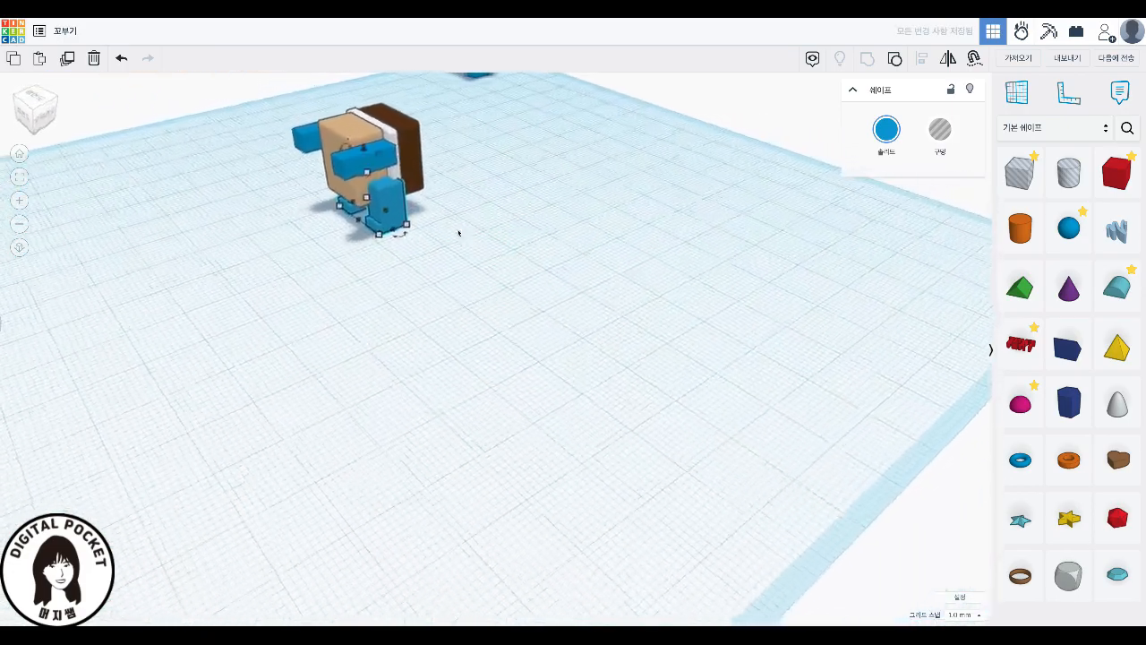
scroll(458, 232, up, 5)
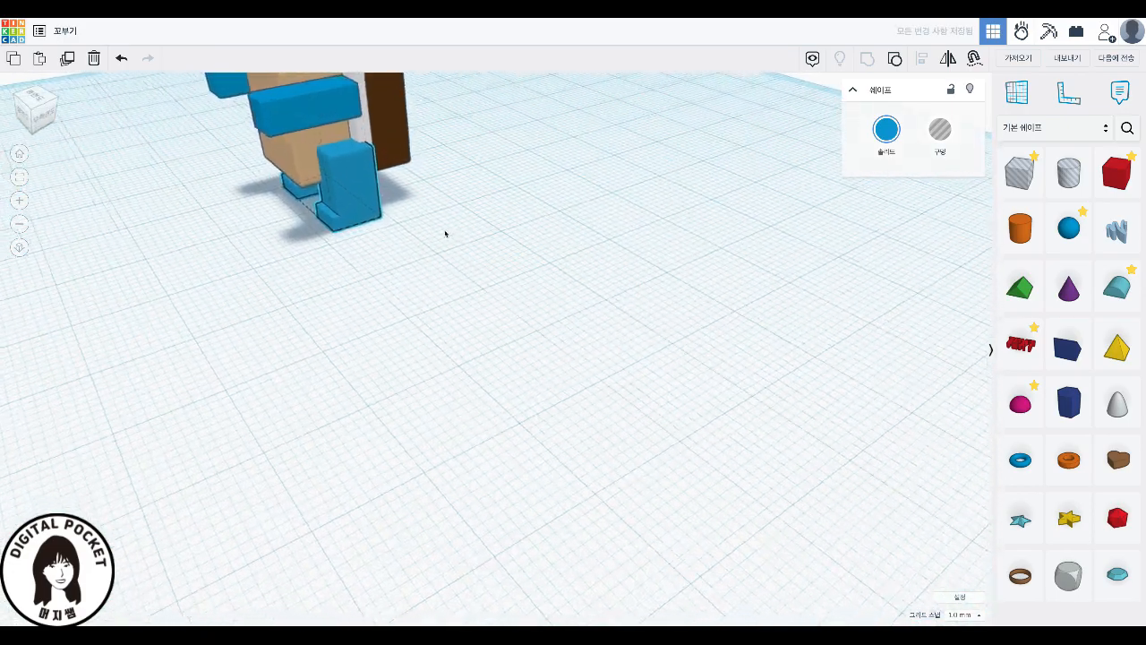
right_drag(407, 217, 532, 237)
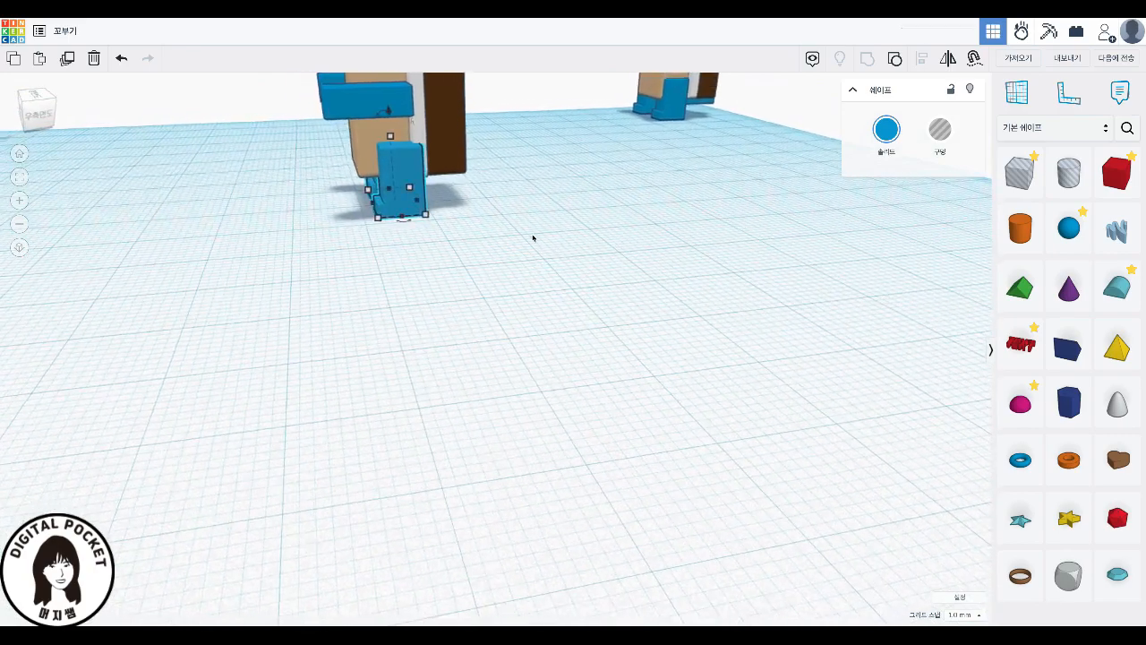
key(Left)
key(Left)
key(Left)
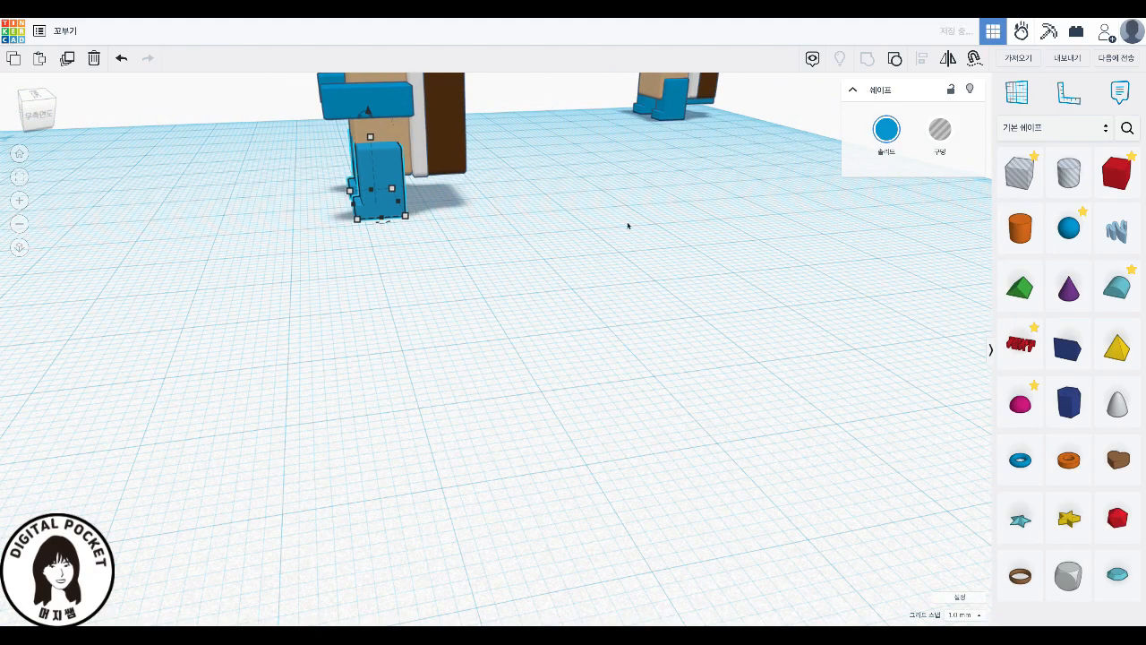
- Shift the pair of legs back 1 mm so the toes line up with the belly's front face
drag(570, 153, 217, 103)
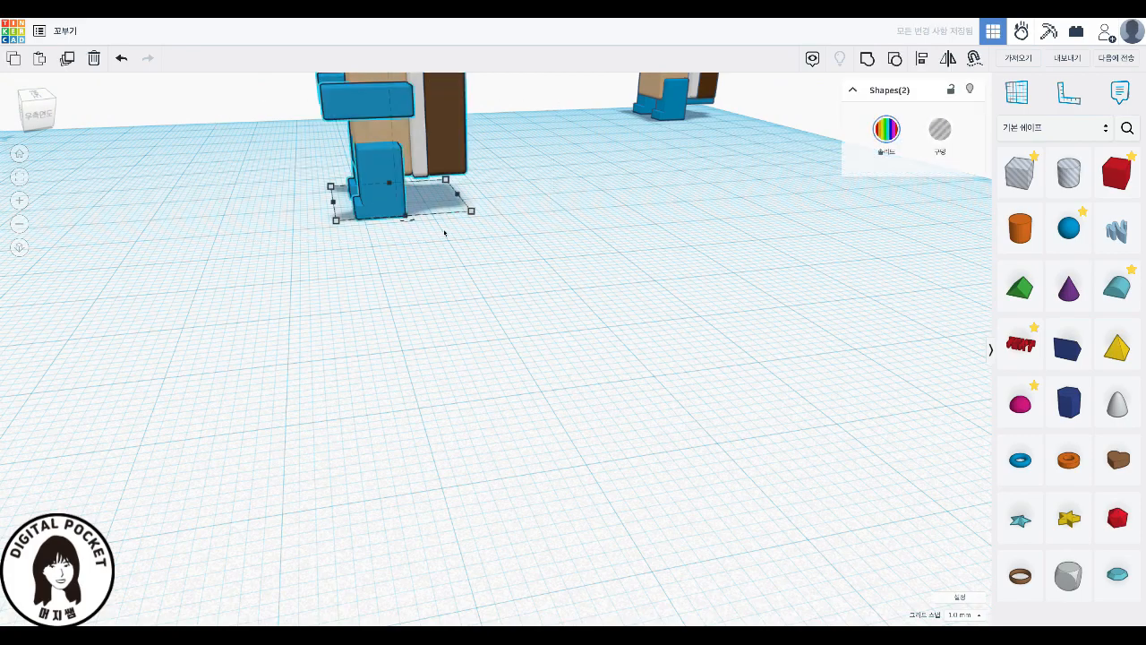
key(f)
right_drag(755, 458, 711, 410)
click(593, 531)
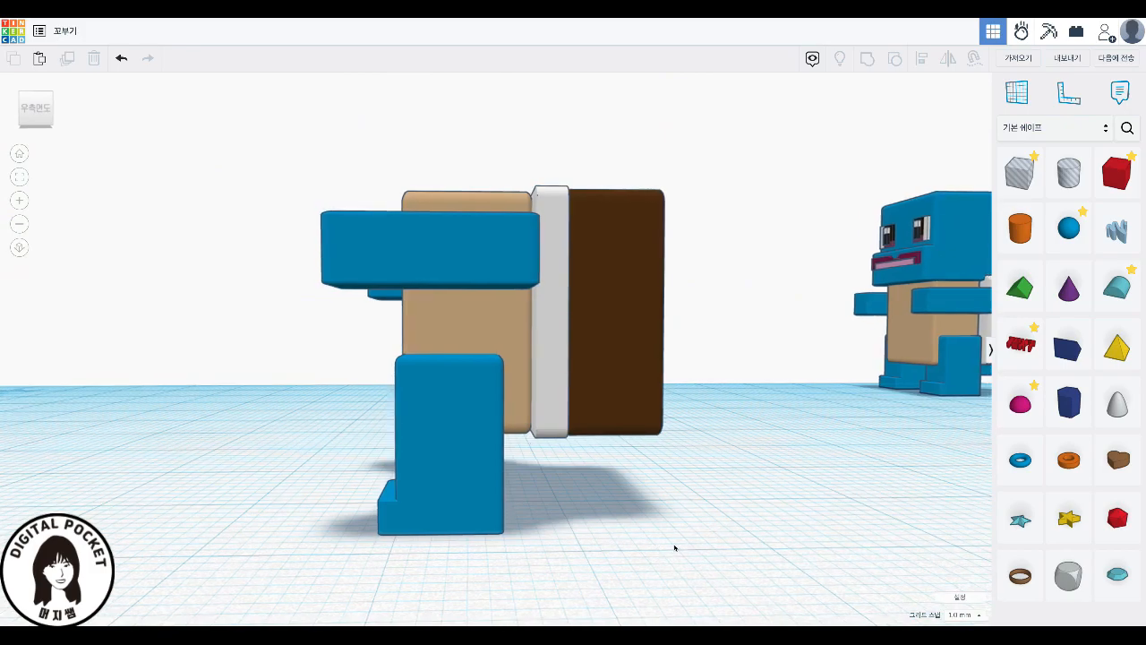
right_drag(676, 545, 714, 554)
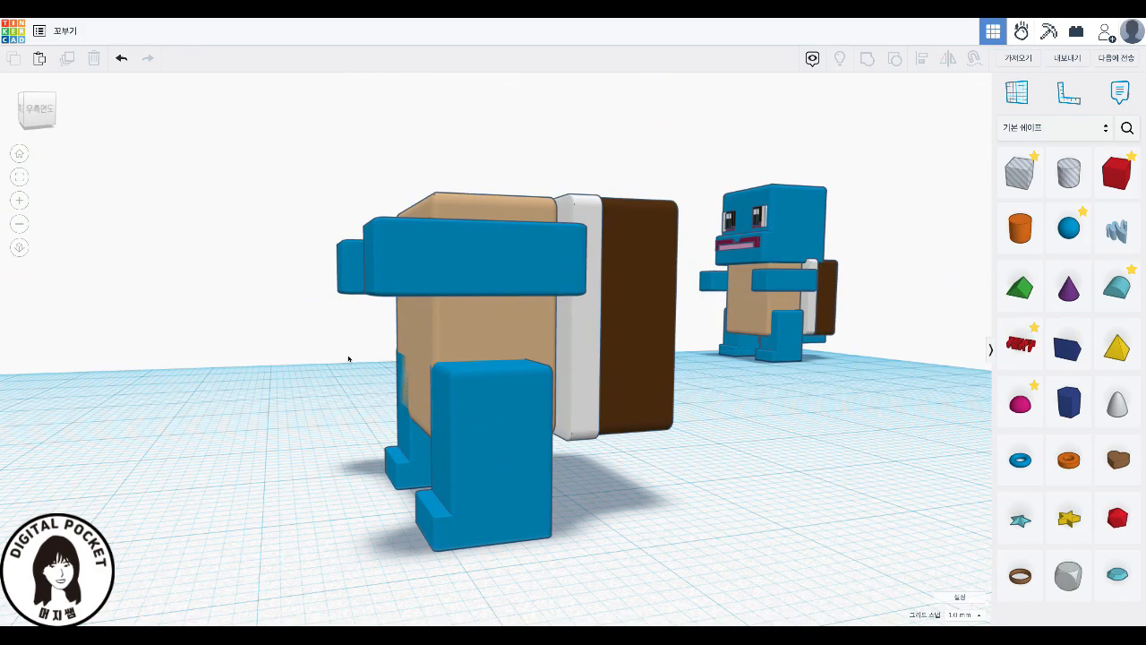
click(463, 422)
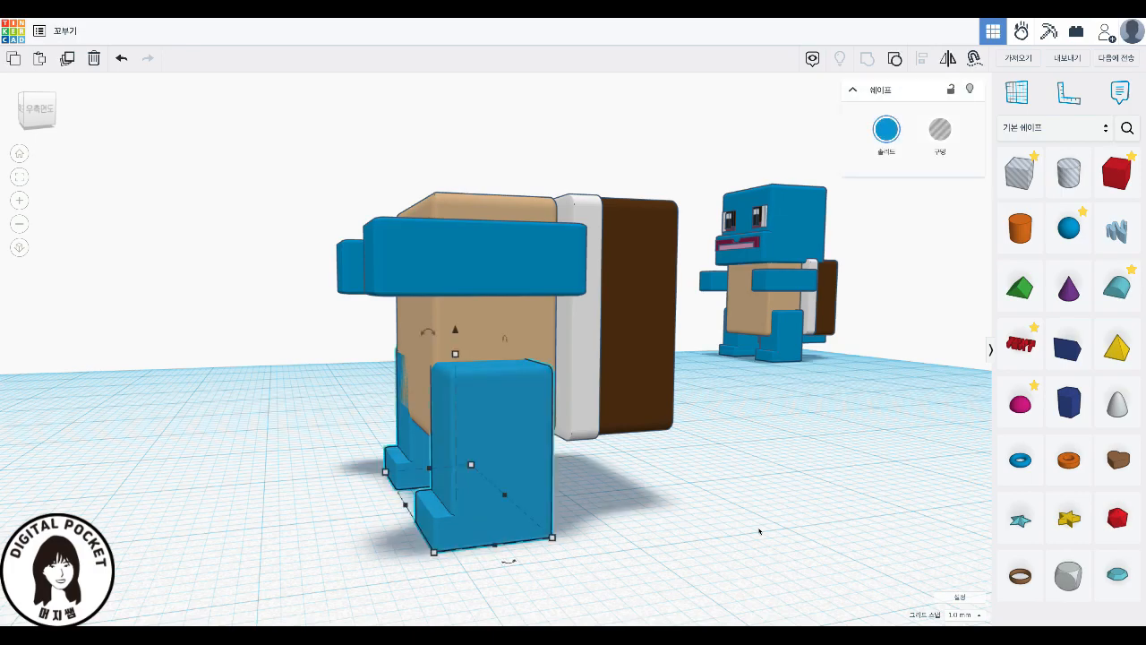
key(Right)
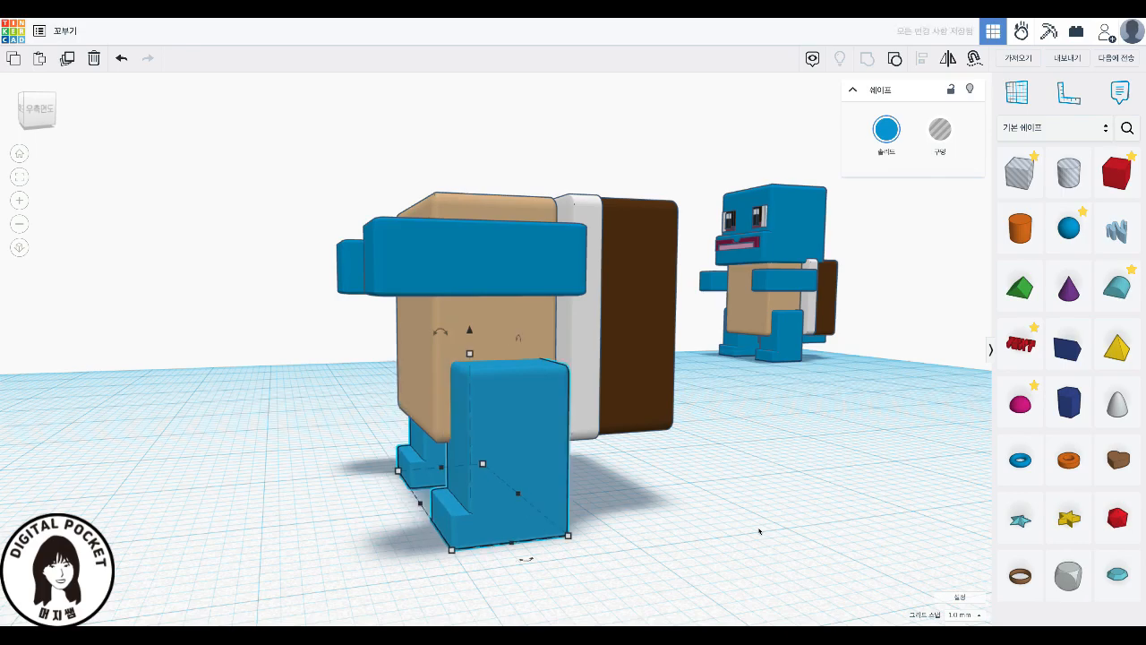
- Align the pair of legs and the body on their centres across the width
click(245, 471)
right_drag(246, 471, 494, 527)
drag(538, 553, 265, 138)
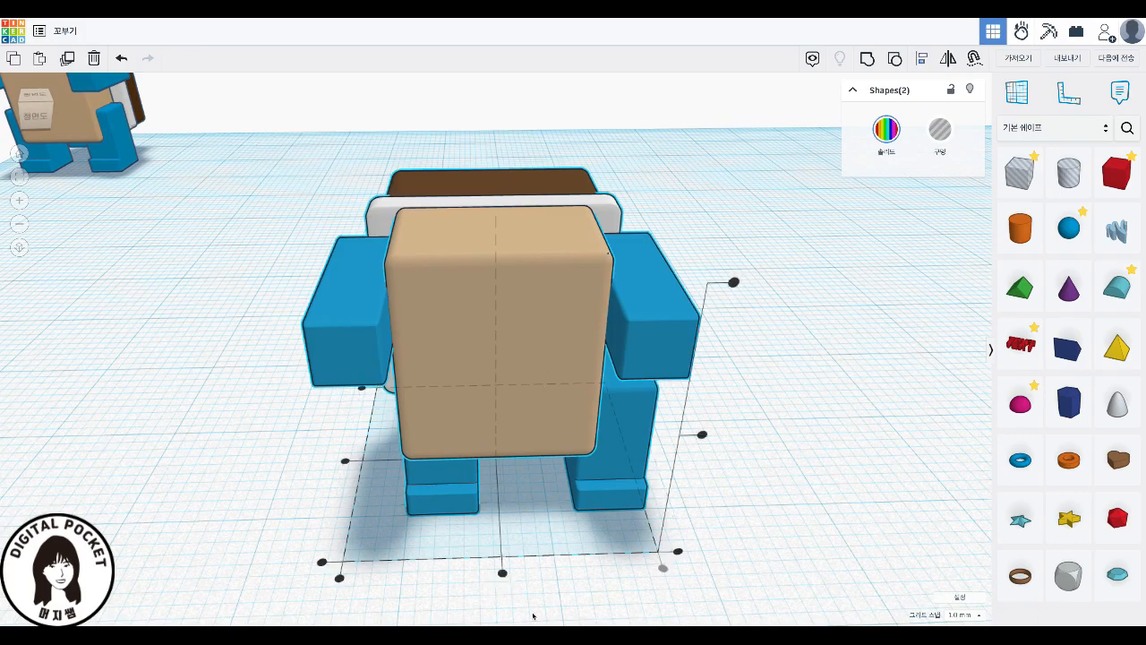
drag(502, 573, 506, 574)
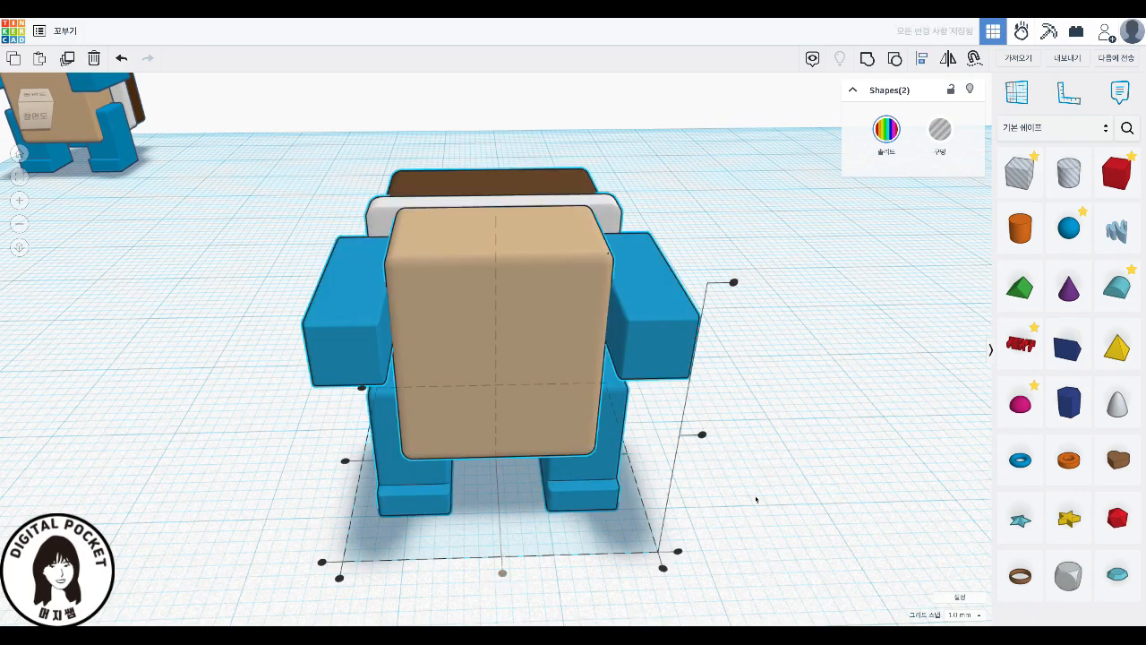
- Check the leg placement in an orthographic side view and group the legs with the body
right_drag(780, 519, 479, 469)
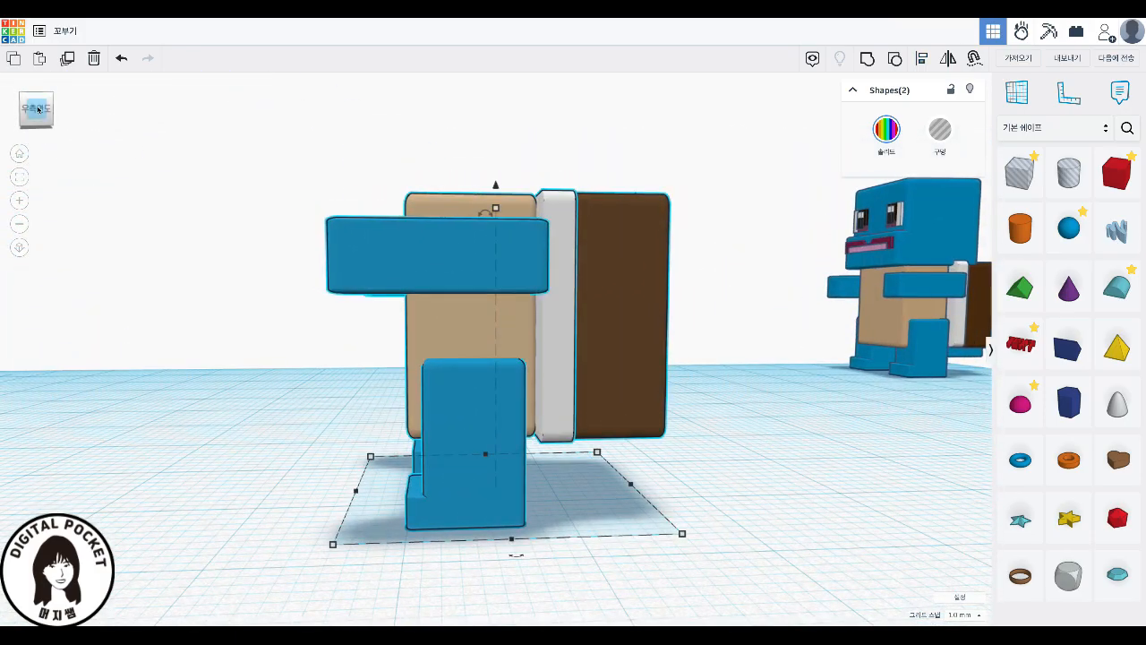
click(35, 109)
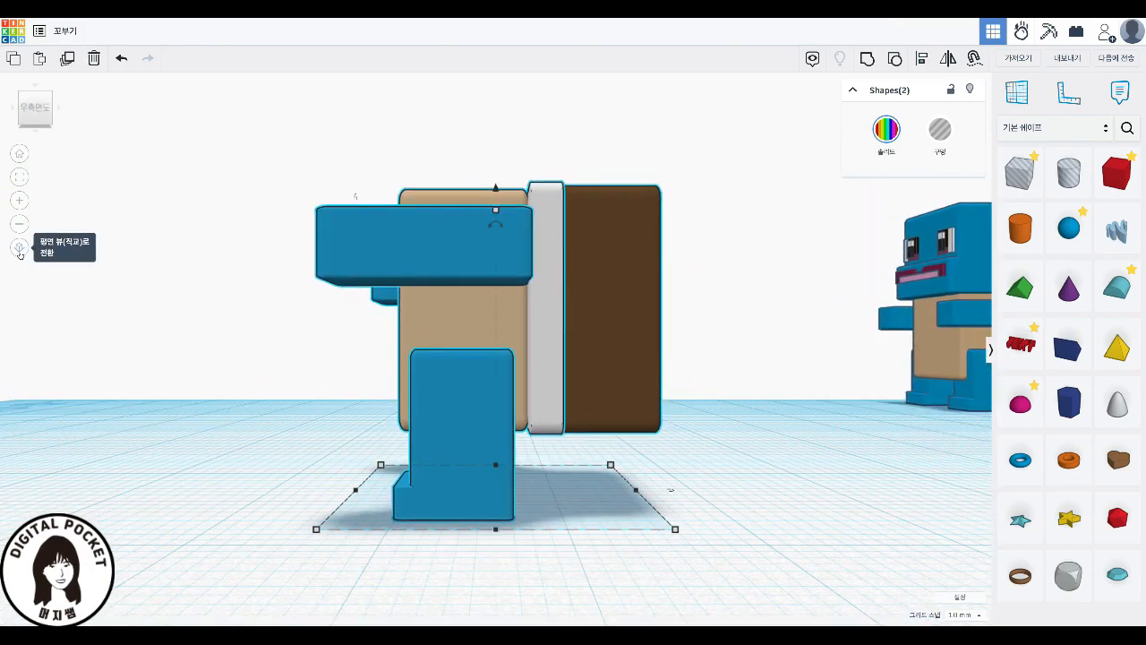
click(19, 248)
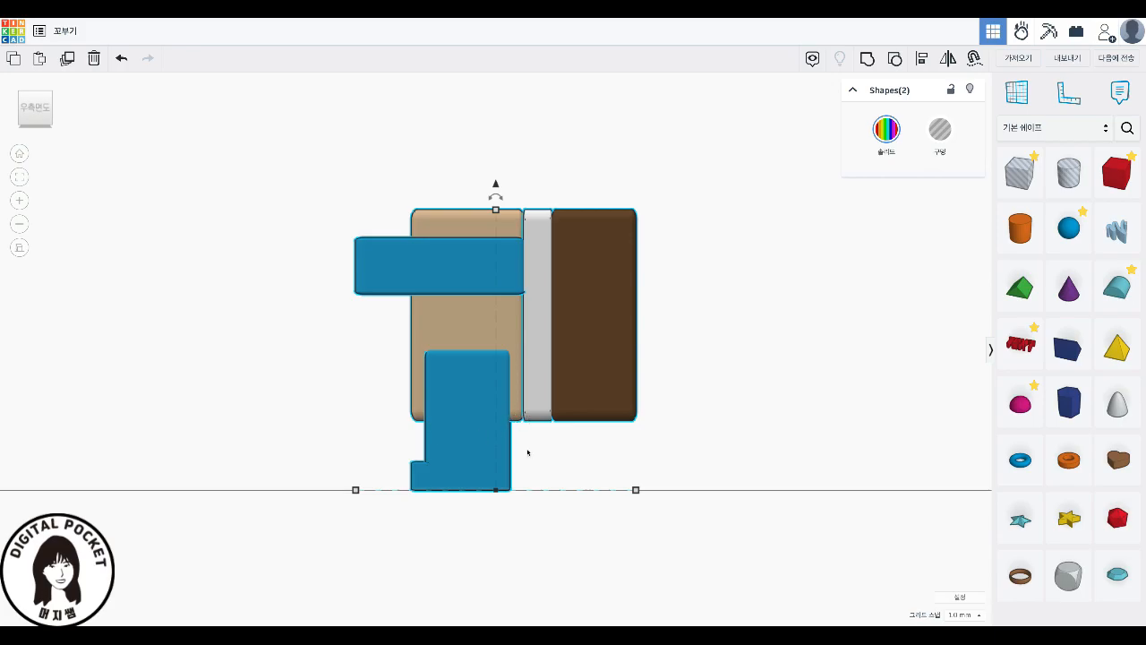
right_drag(187, 386, 385, 394)
drag(206, 127, 703, 573)
scroll(701, 563, up, 3)
scroll(890, 304, up, 2)
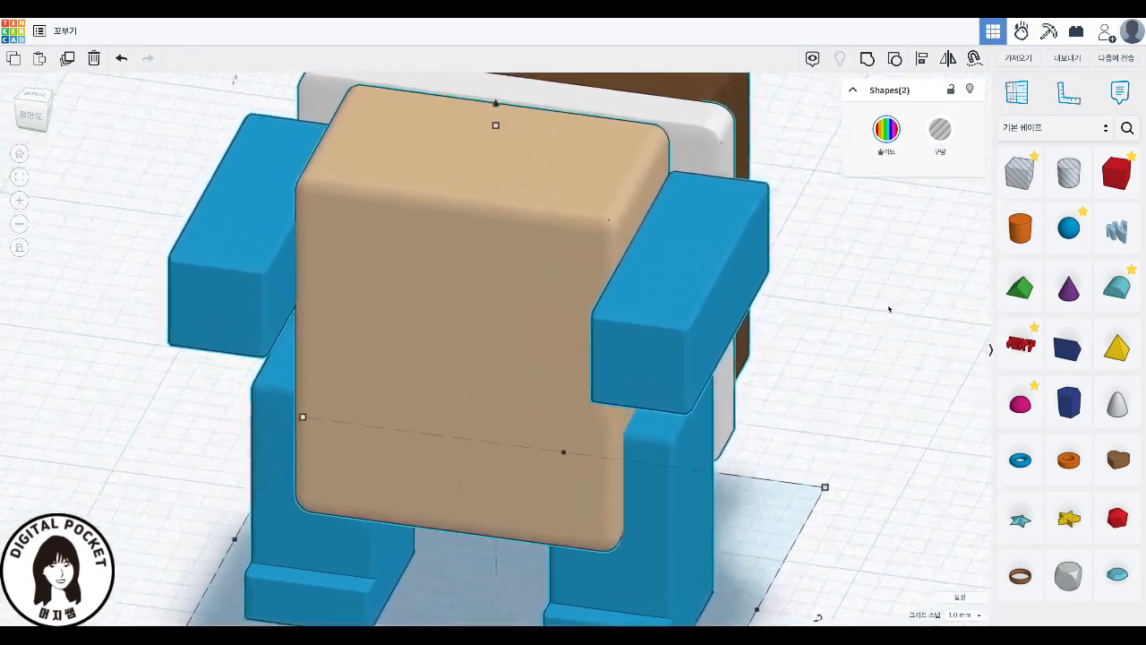
scroll(888, 348, up, 1)
scroll(888, 349, down, 3)
scroll(887, 349, down, 3)
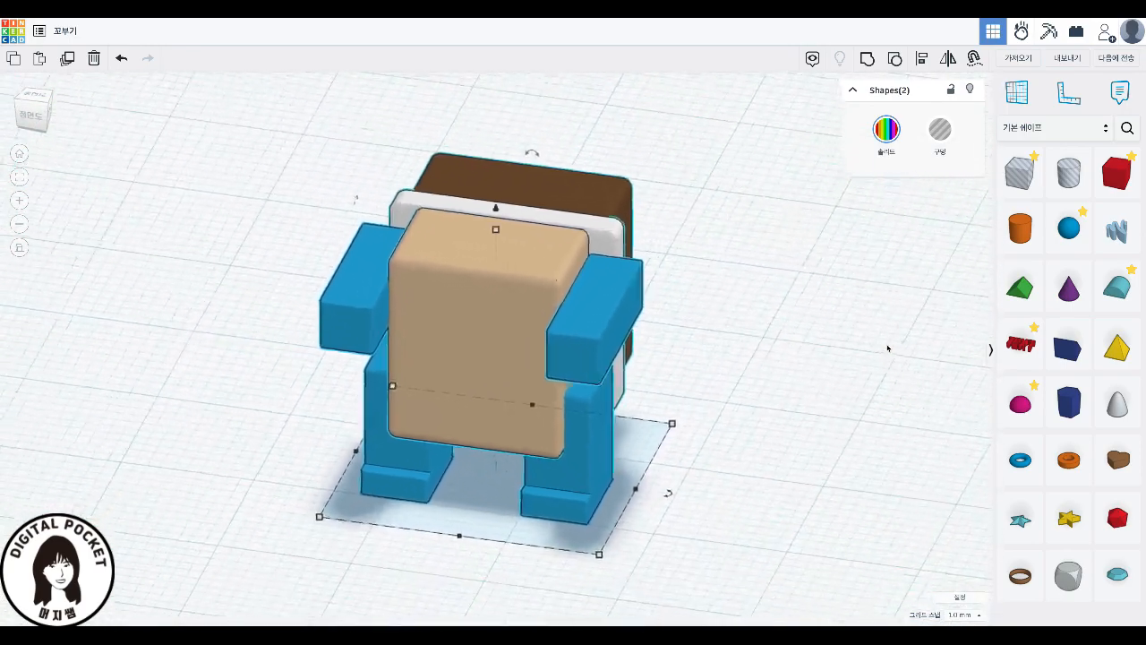
click(866, 59)
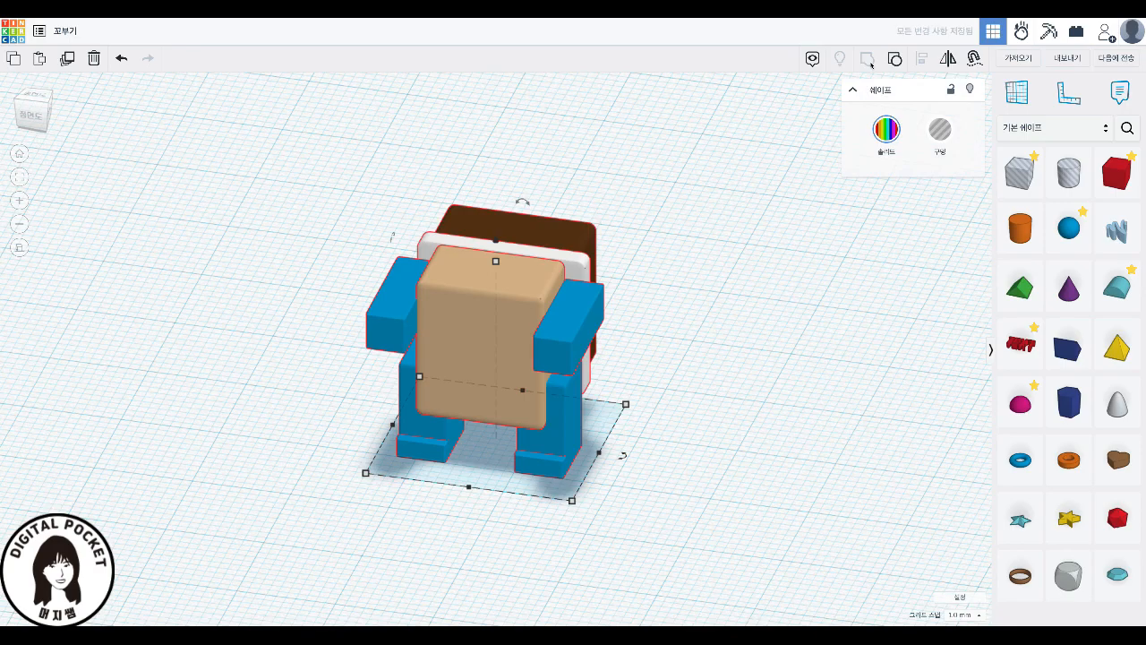
- Move the grouped body toward the back of the workplane beside the finished example, keeping the perspective view
drag(486, 375, 165, 253)
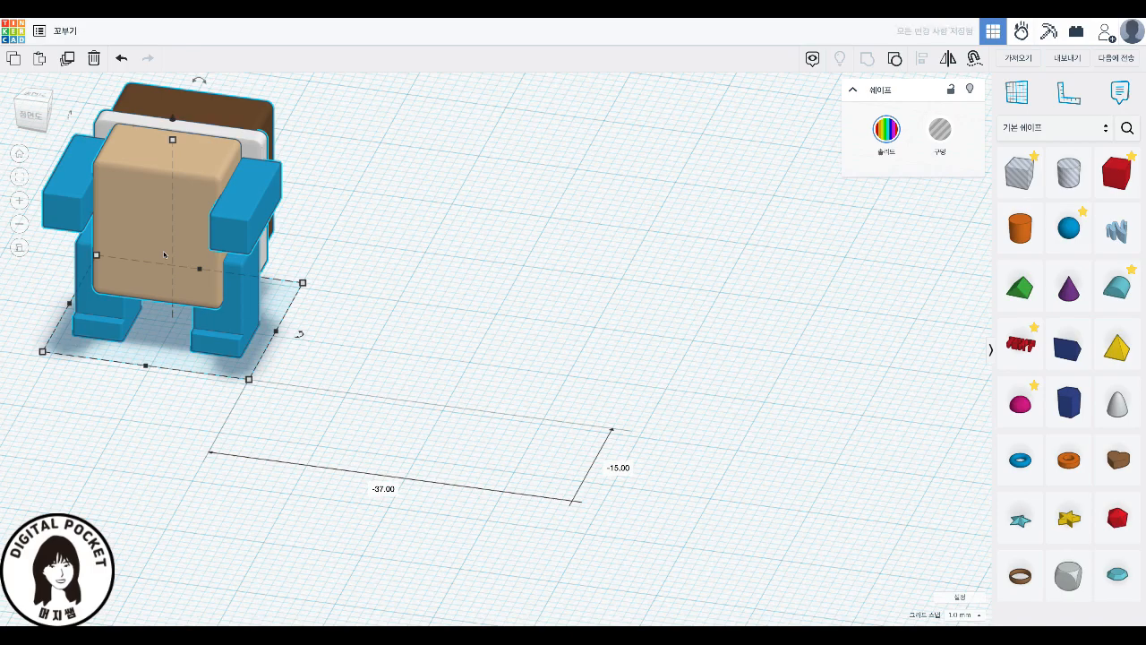
right_drag(517, 402, 565, 415)
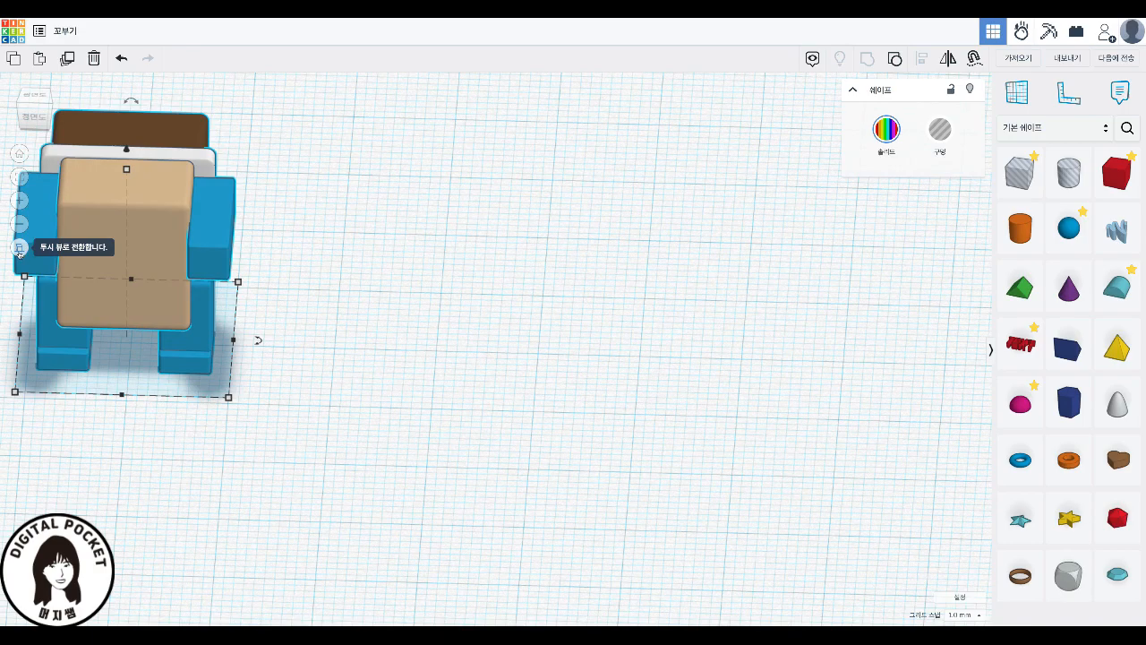
click(18, 248)
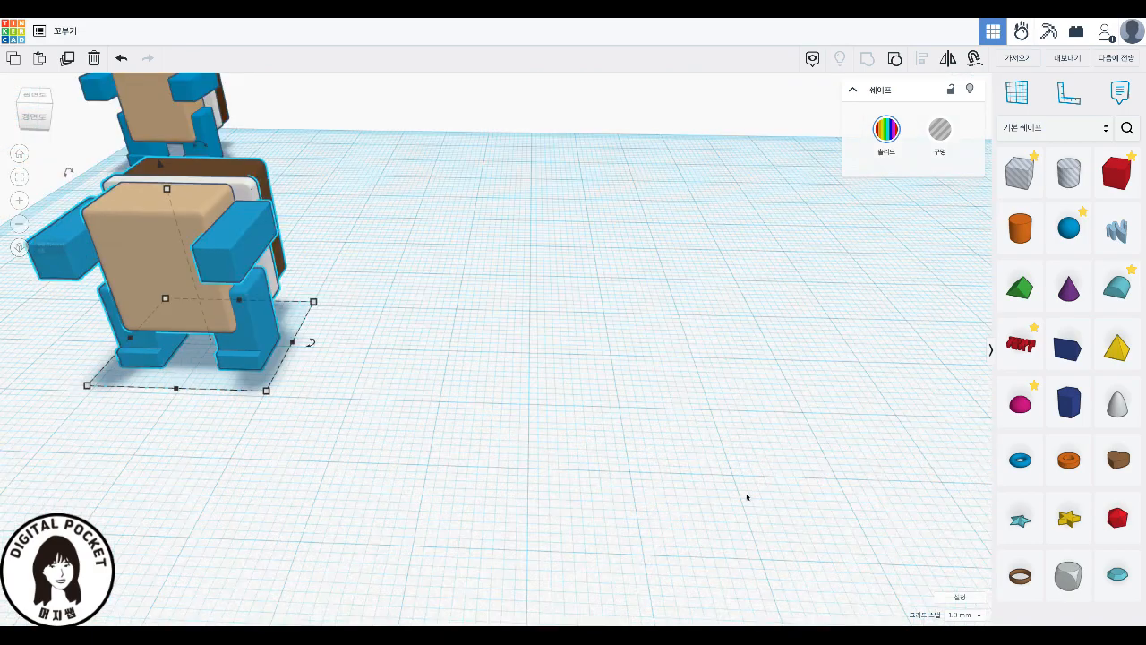
drag(208, 309, 318, 203)
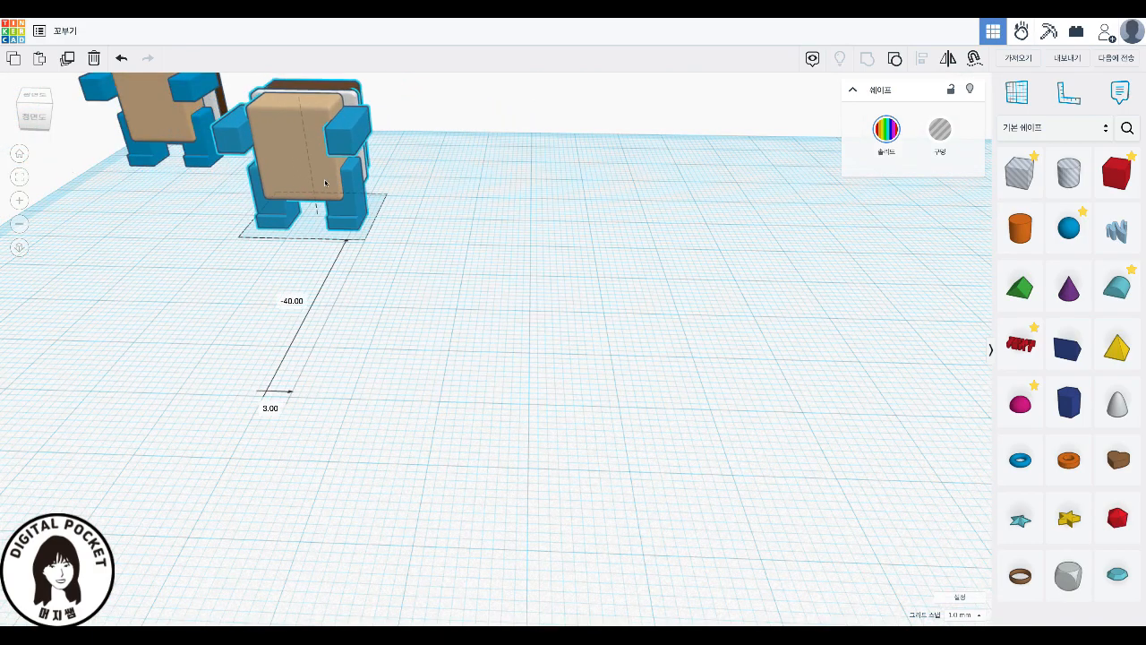
click(19, 250)
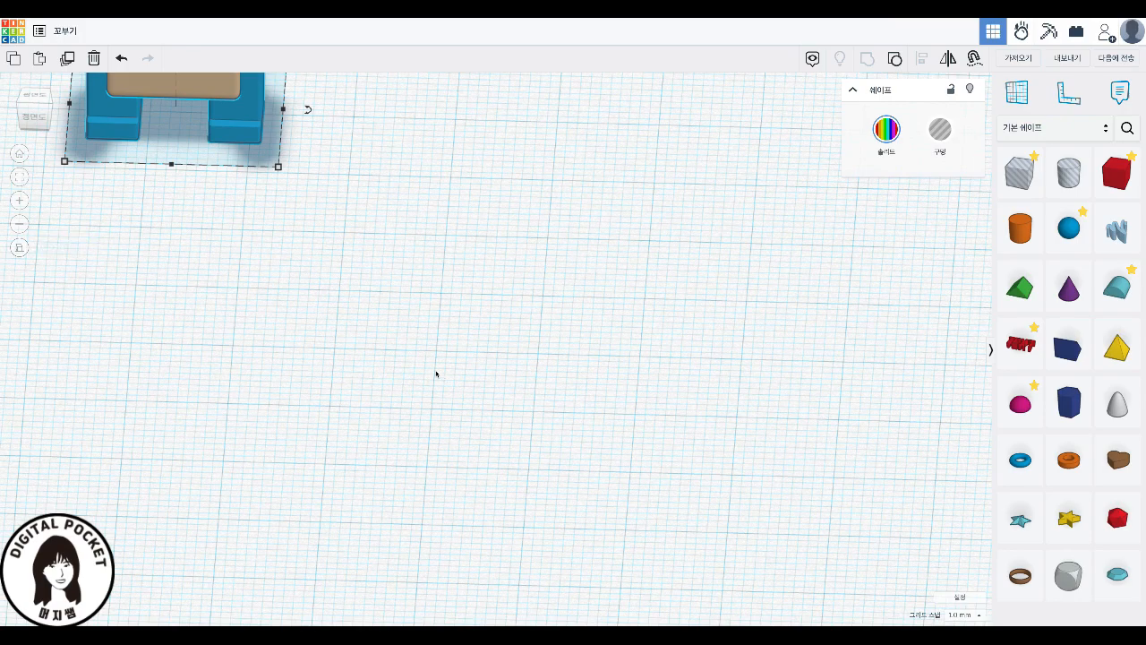
click(19, 248)
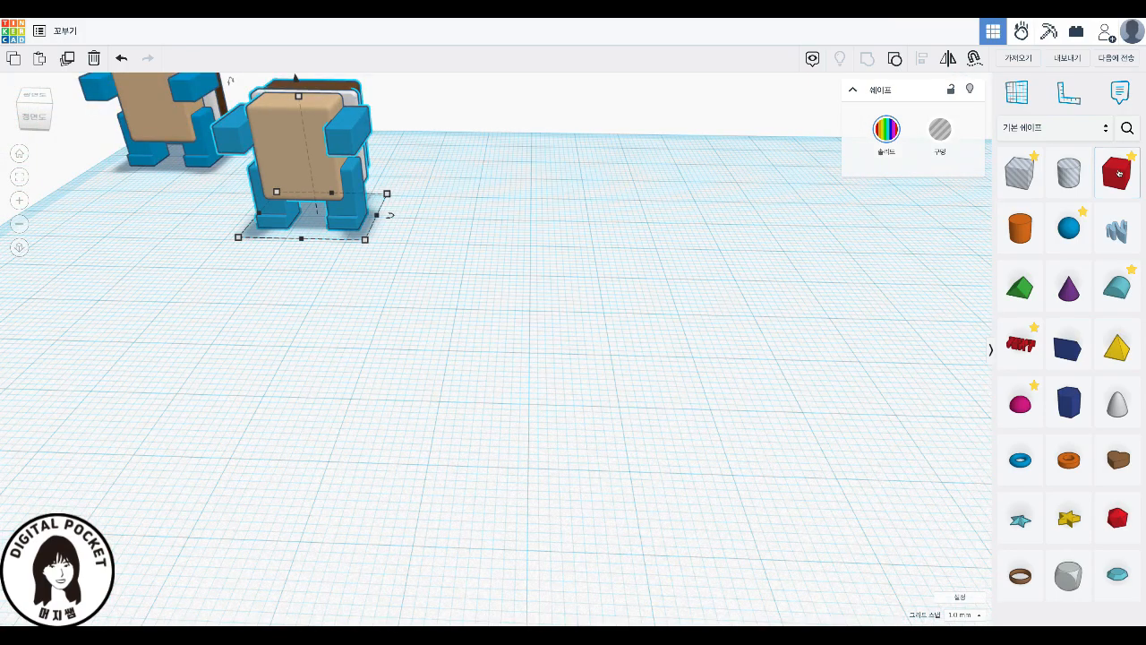
- Add a box for the tail on the empty workplane, colour it blue and set its edge radius to 1
drag(1120, 176, 539, 363)
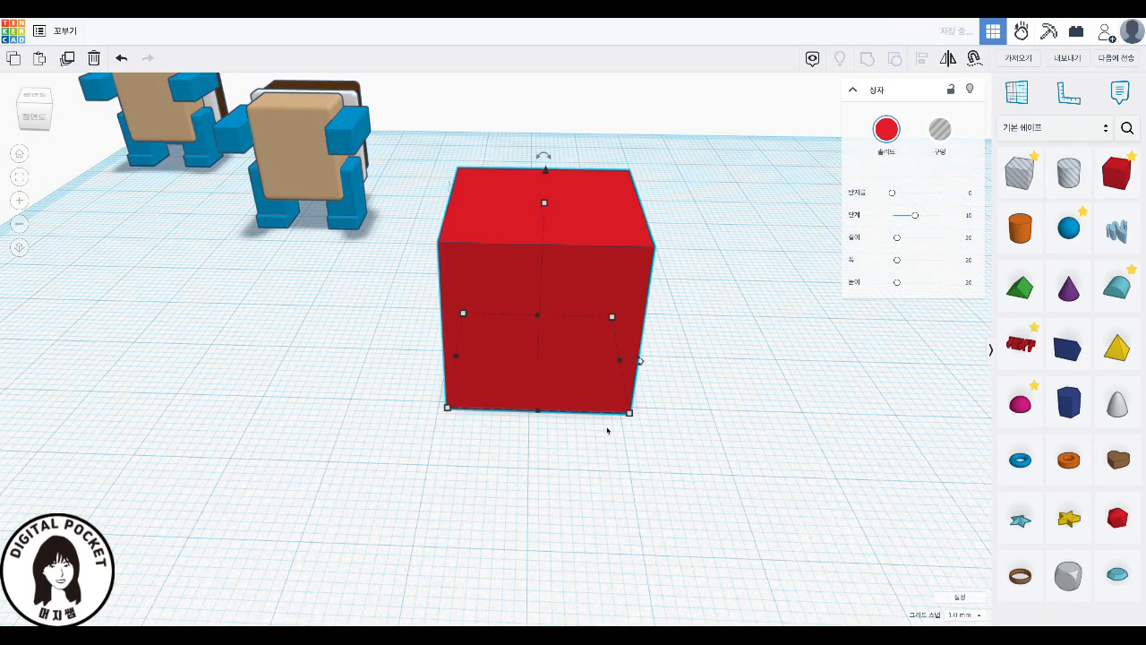
click(886, 130)
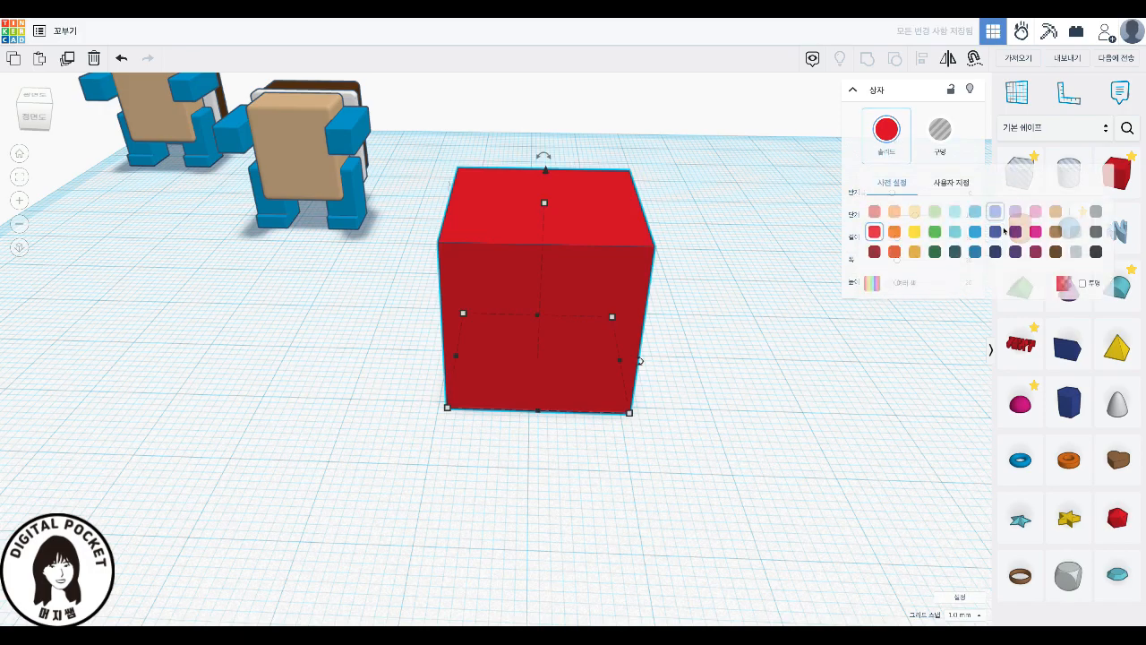
click(975, 232)
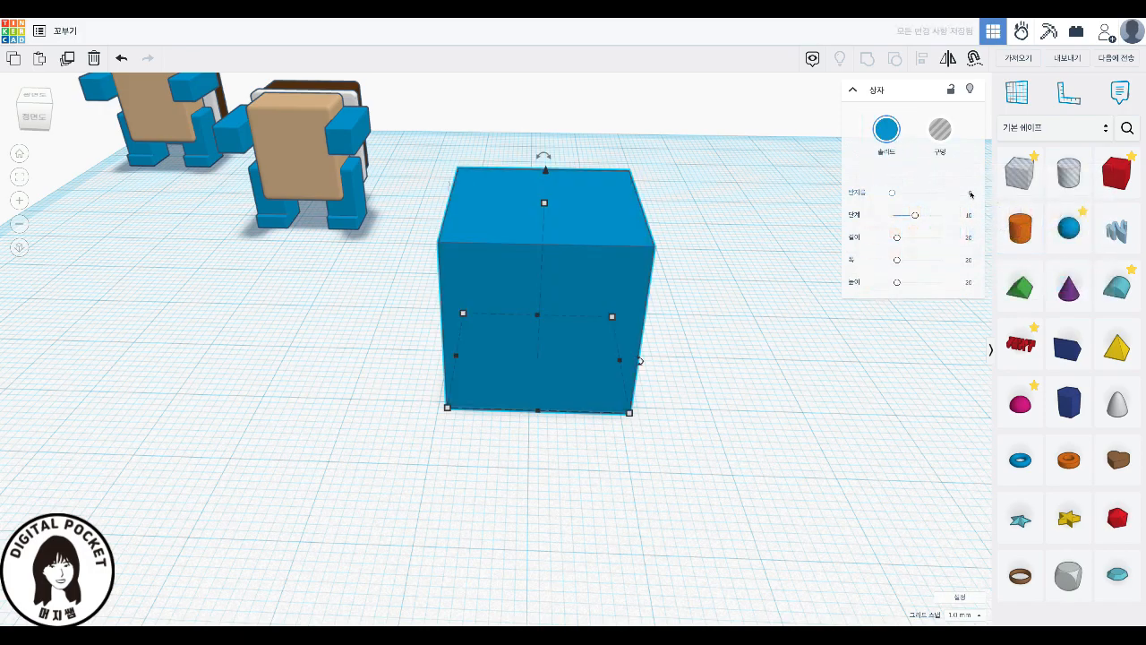
text(1)
key(Return)
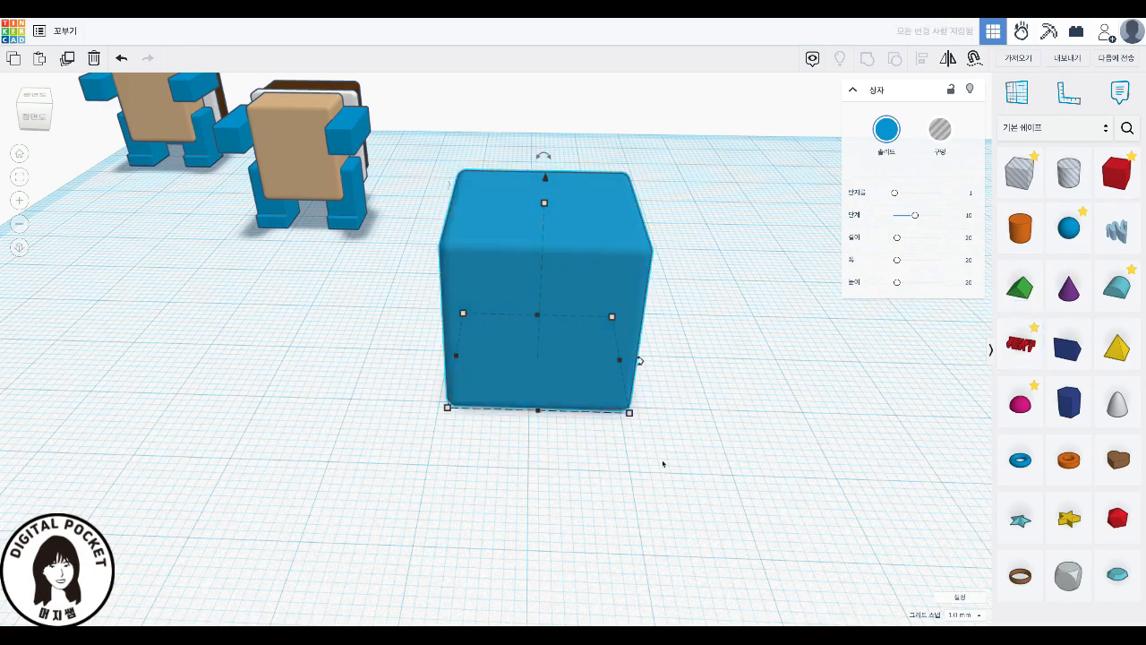
- Resize the blue box to 4 mm wide, 14 mm long and 2 mm high
mouse_move(629, 417)
click(537, 447)
text(4)
key(Return)
click(543, 357)
text(14)
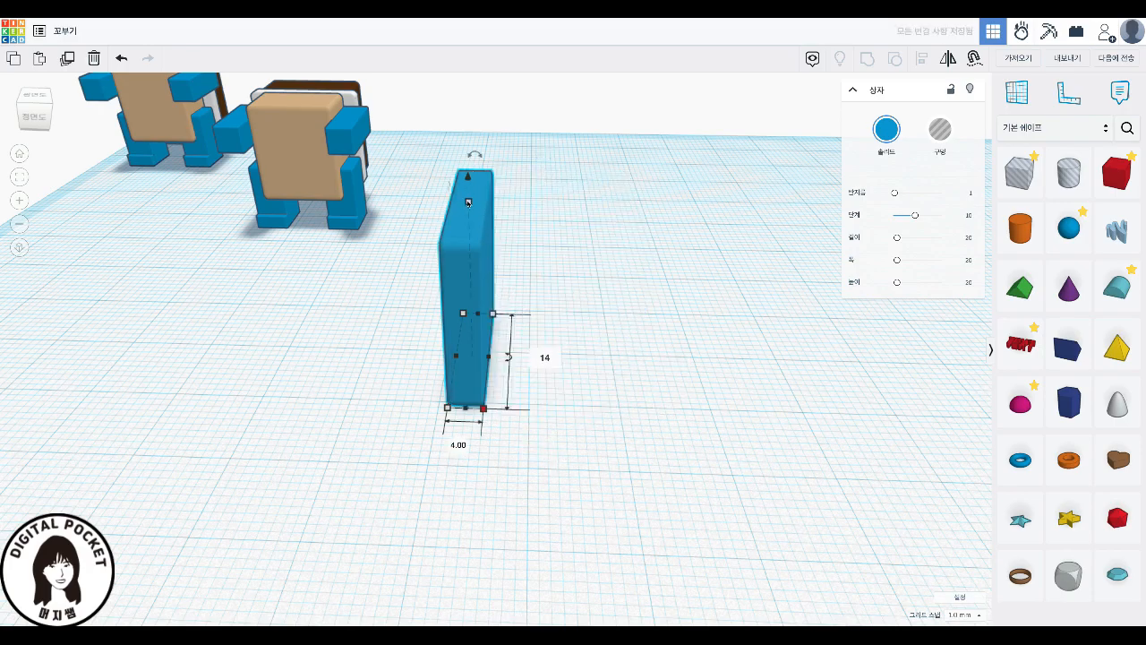
key(Return)
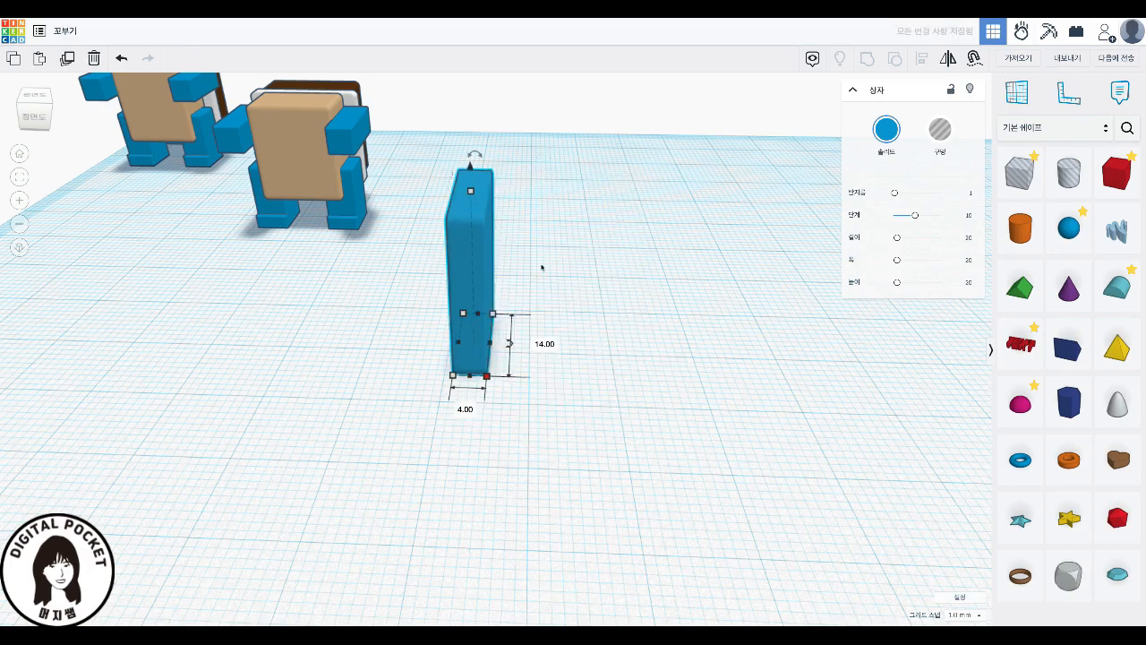
click(528, 272)
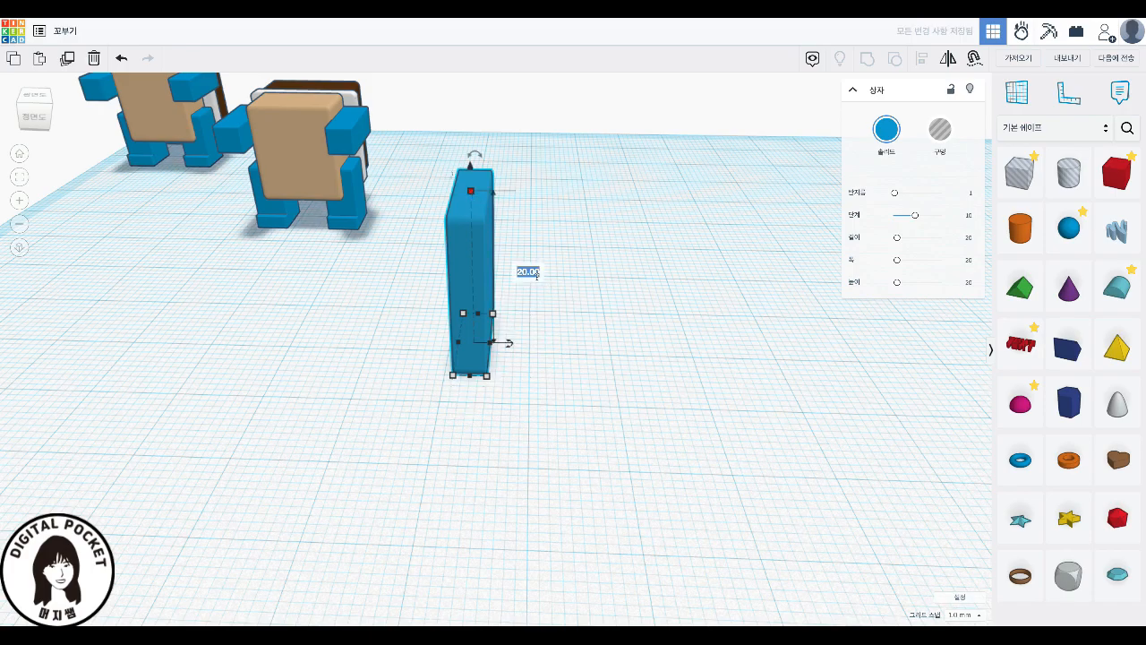
text(2)
key(Return)
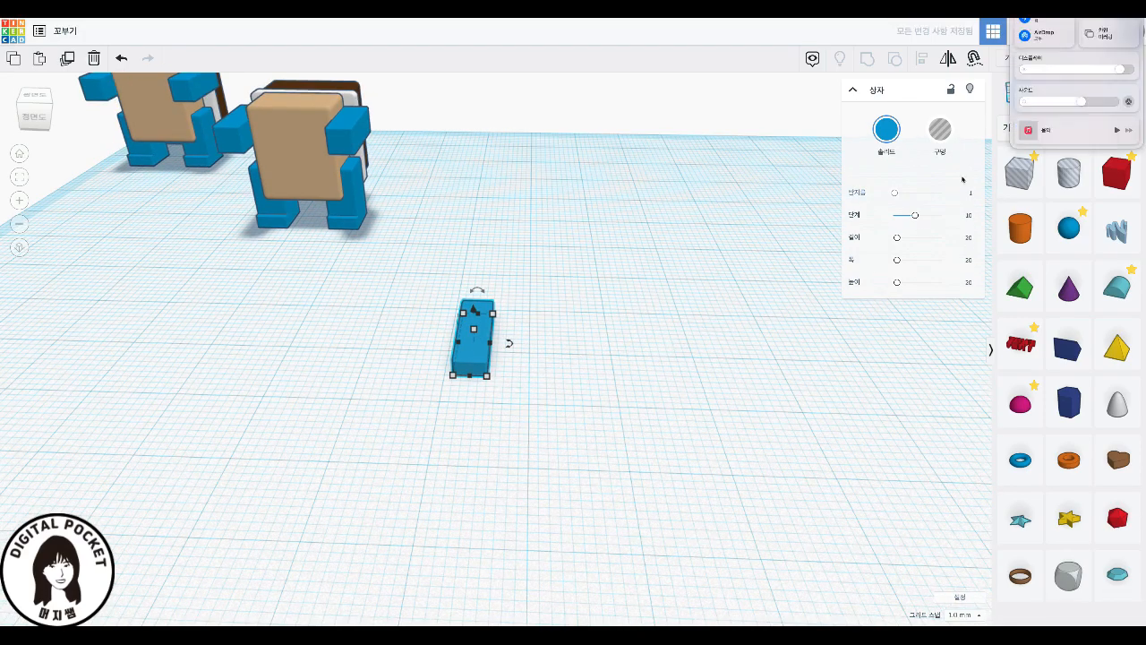
- Duplicate the flat blue bar and move the copy about 8 mm to its right
click(578, 349)
click(459, 359)
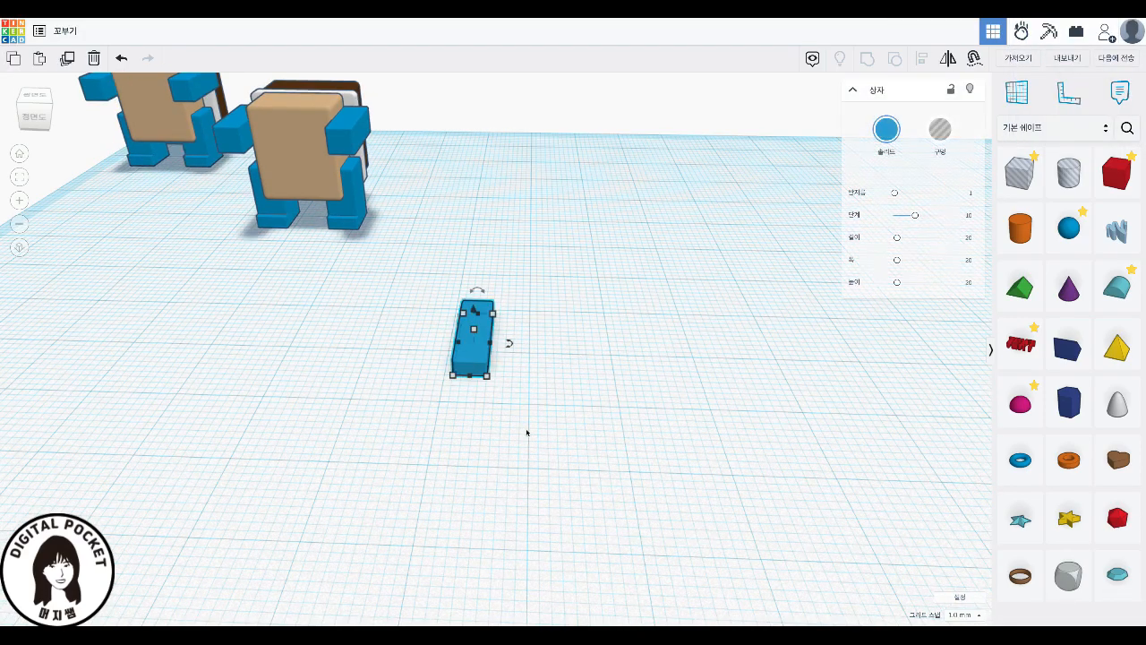
key(ctrl+d)
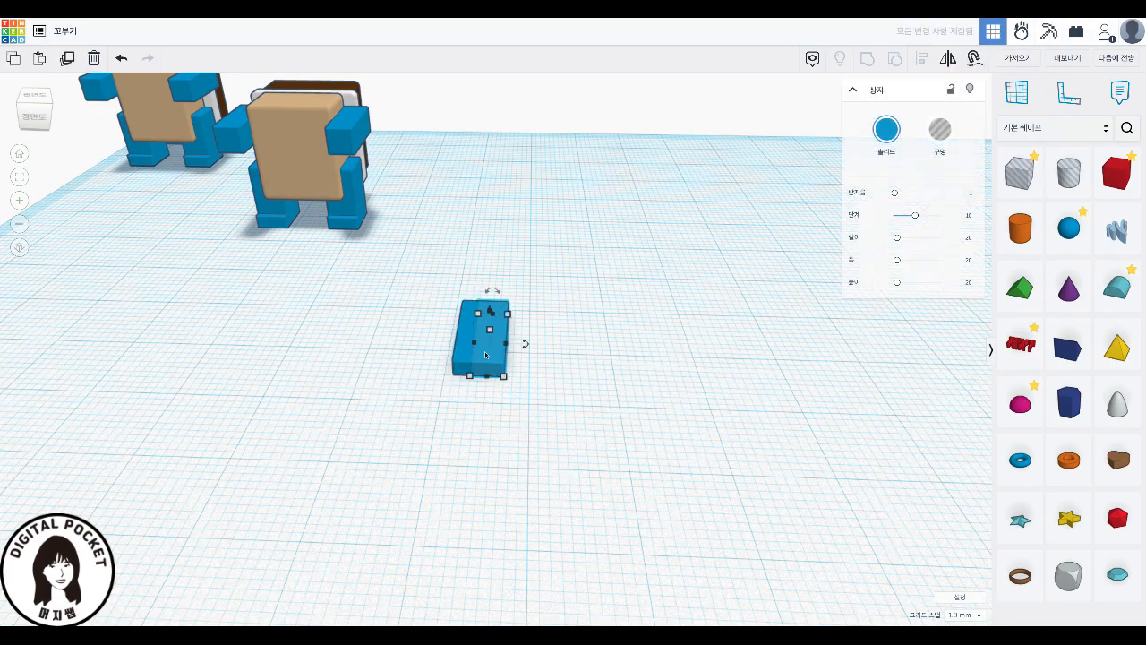
drag(487, 355, 553, 361)
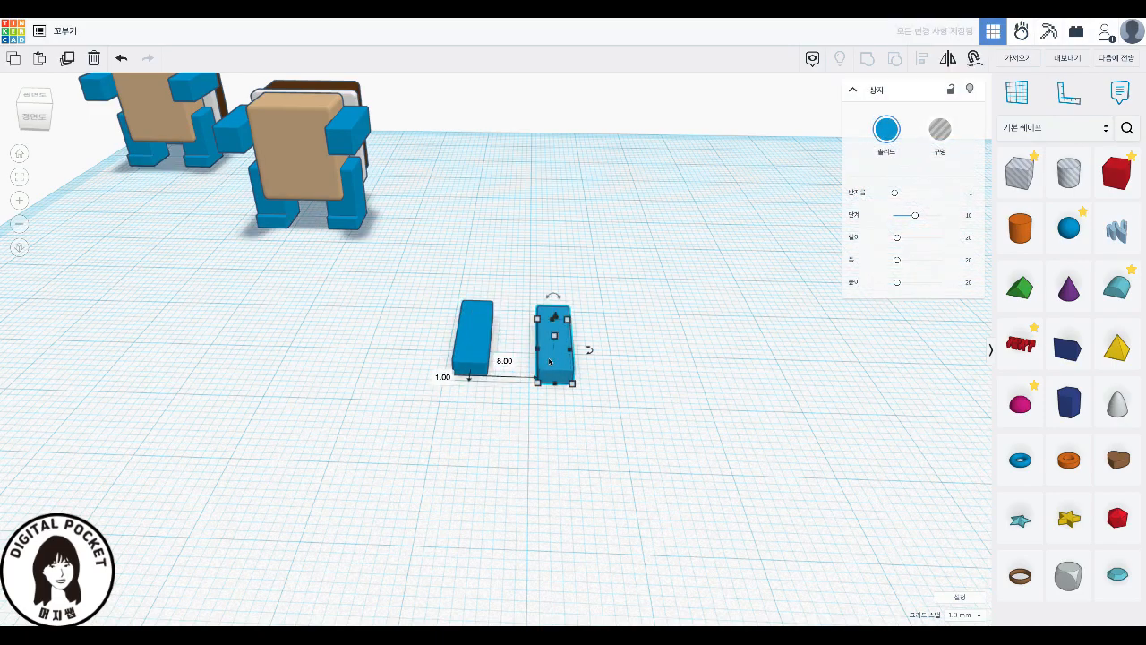
- Set the copied blue box to 3 mm long and 4 mm high for the tail tip
click(624, 350)
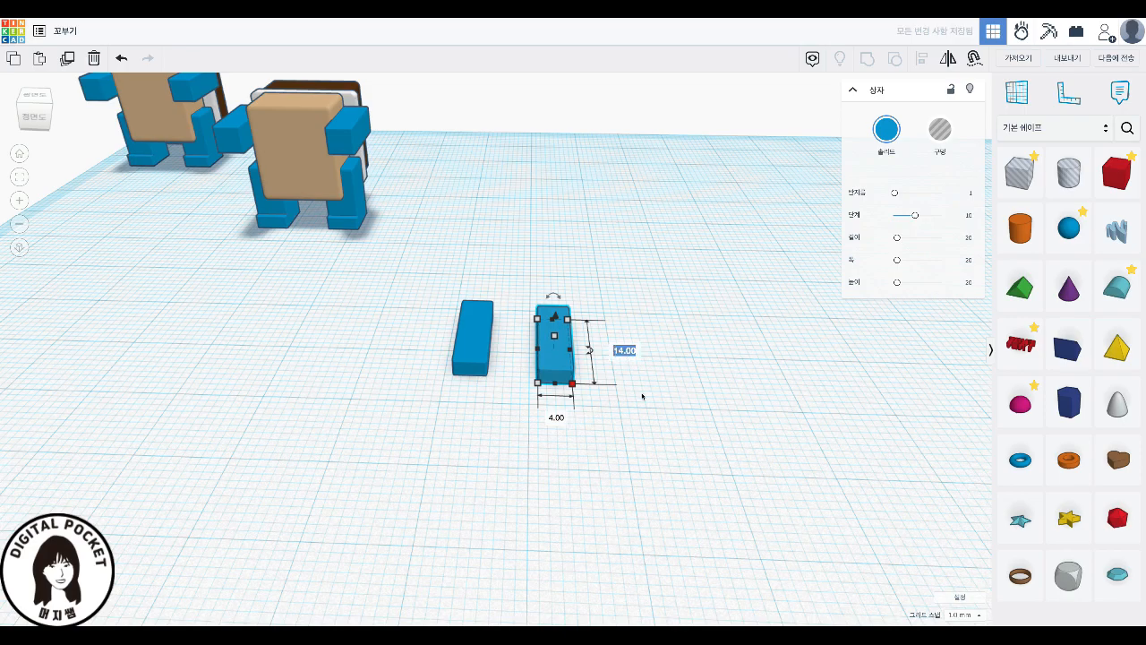
text(3)
key(Return)
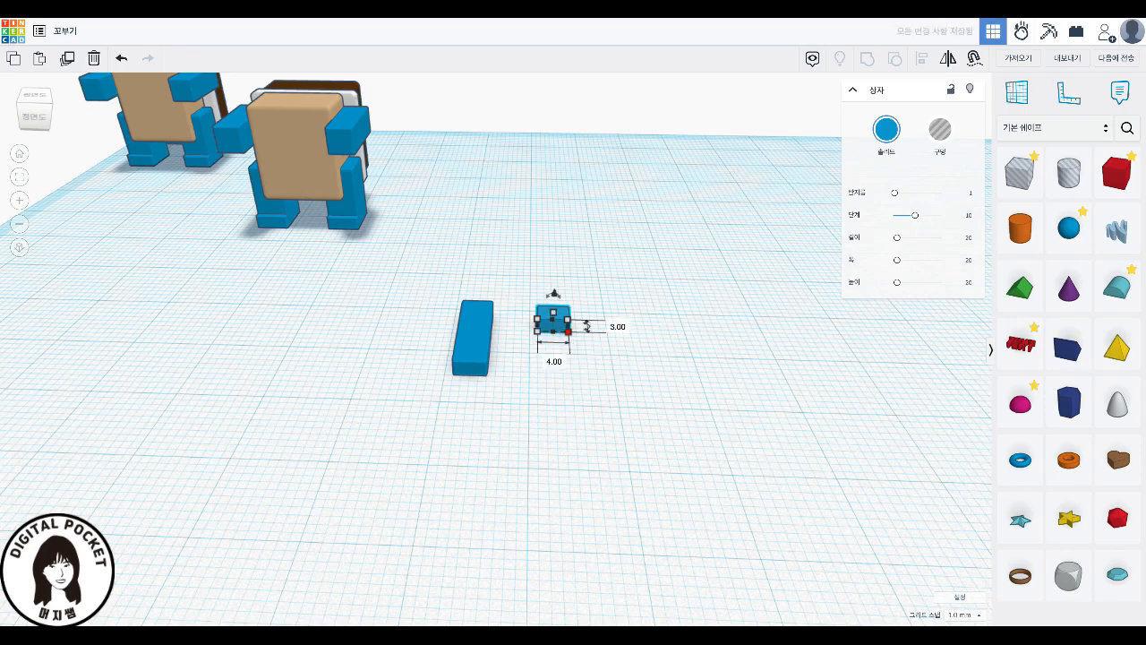
click(604, 319)
text(4)
key(Return)
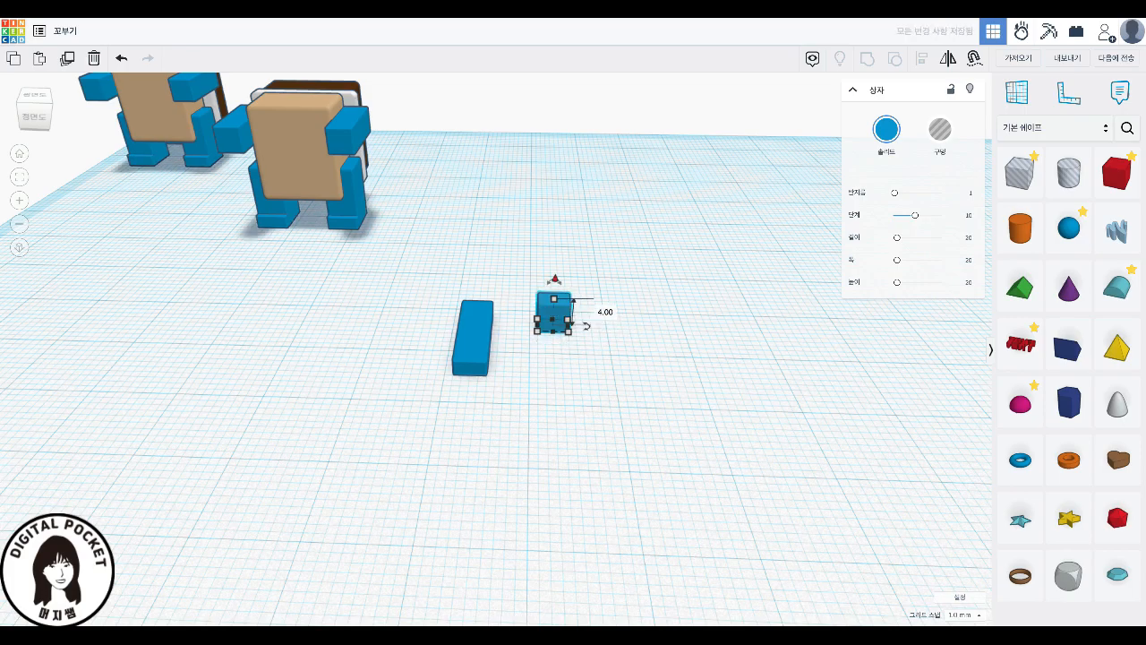
- Align the two tail boxes on their width centres and back edges, and group them into one tail
drag(581, 413, 432, 263)
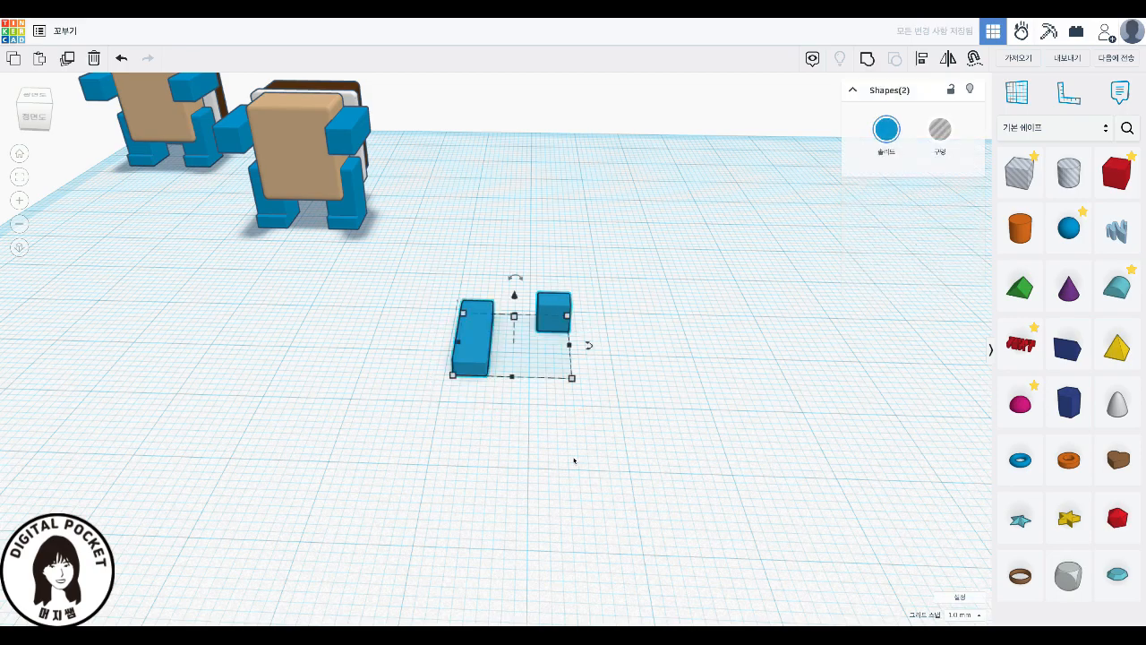
key(l)
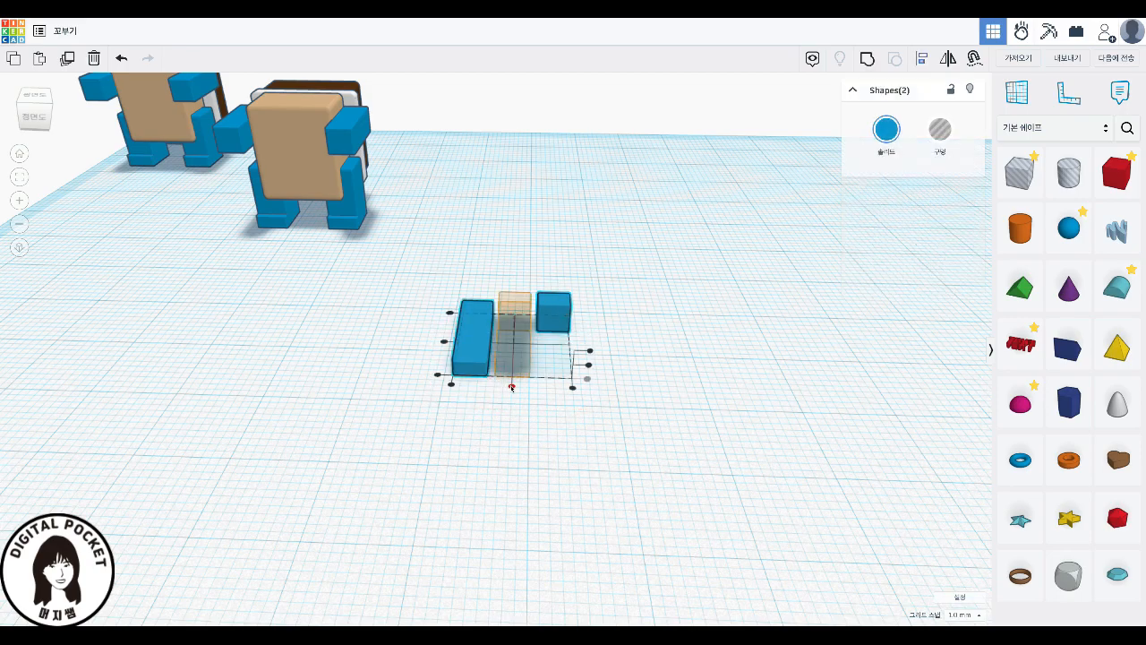
click(511, 386)
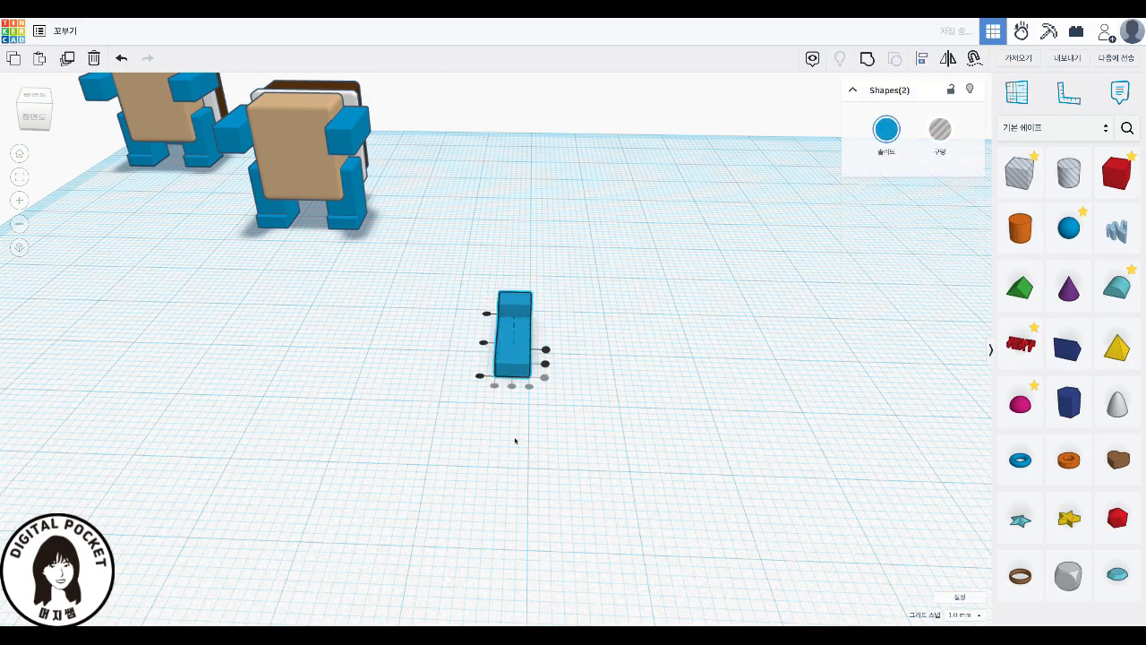
click(486, 314)
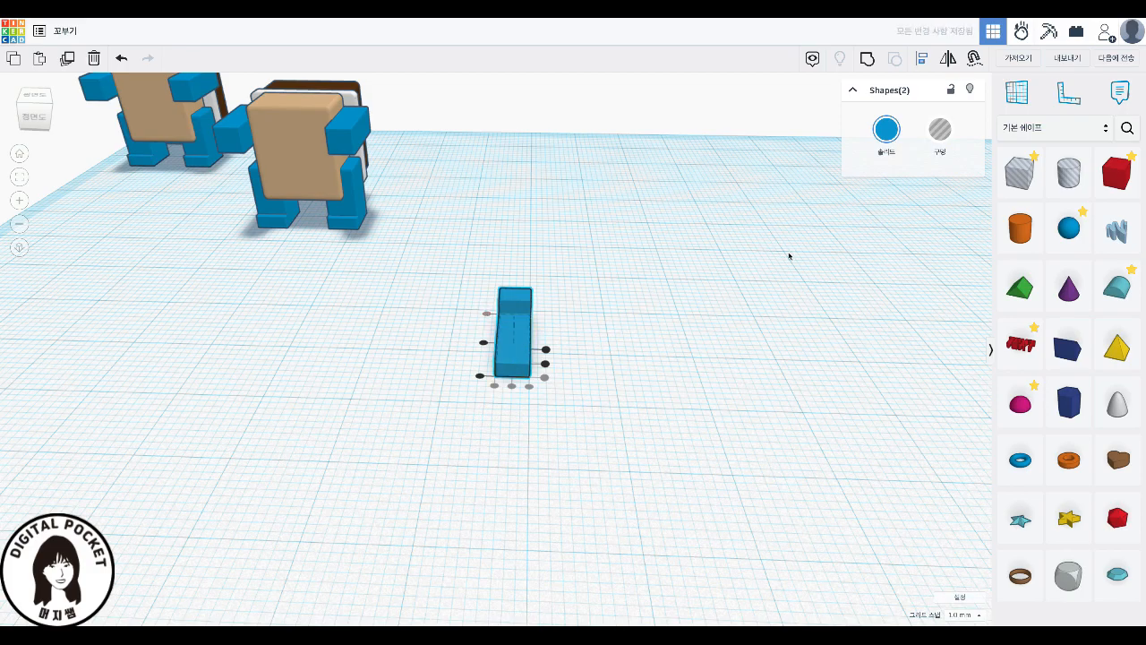
click(867, 58)
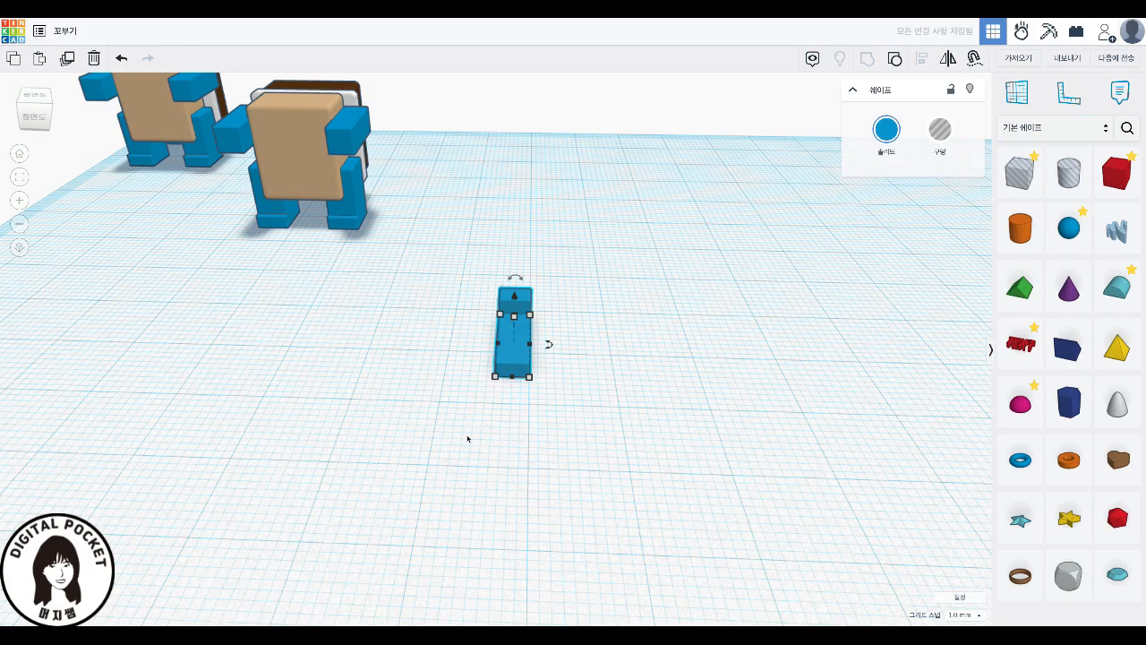
- Raise the tail 3 mm above the workplane and bring it and the body together, with the tail under the shell
mouse_move(501, 338)
right_down()
mouse_move(563, 373)
mouse_move(671, 371)
mouse_move(520, 343)
right_up()
drag(466, 332, 472, 313)
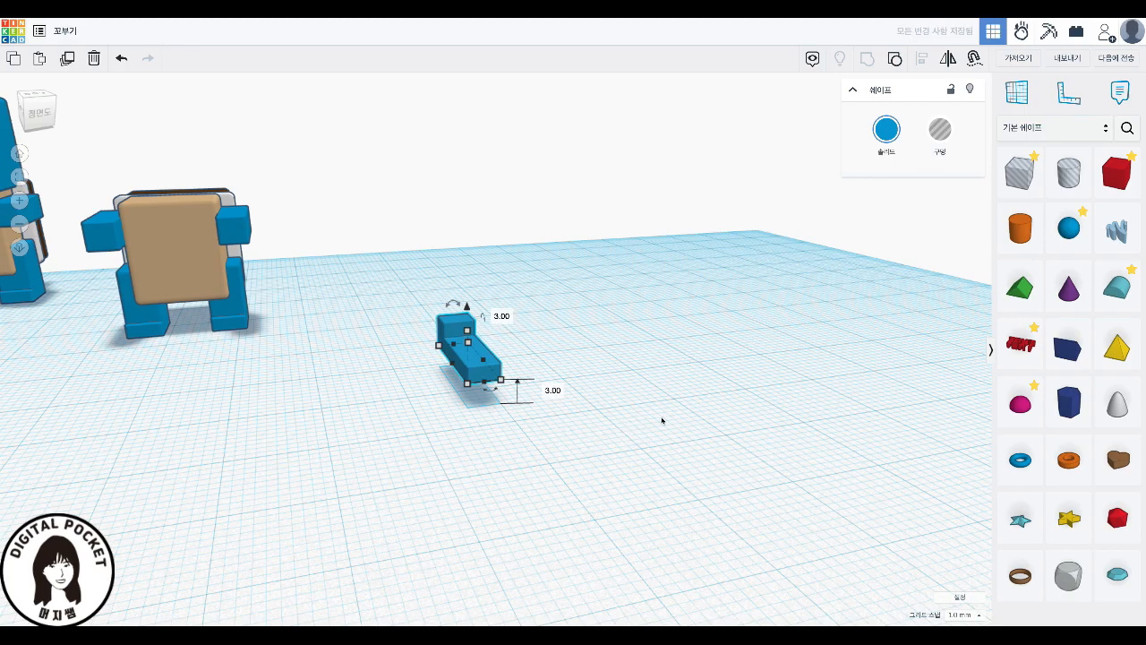
drag(186, 286, 352, 341)
right_drag(585, 400, 227, 381)
mouse_move(772, 380)
mouse_down()
mouse_move(741, 380)
mouse_move(757, 380)
mouse_up()
middle_drag(892, 437, 351, 432)
drag(401, 414, 499, 387)
scroll(613, 445, up, 5)
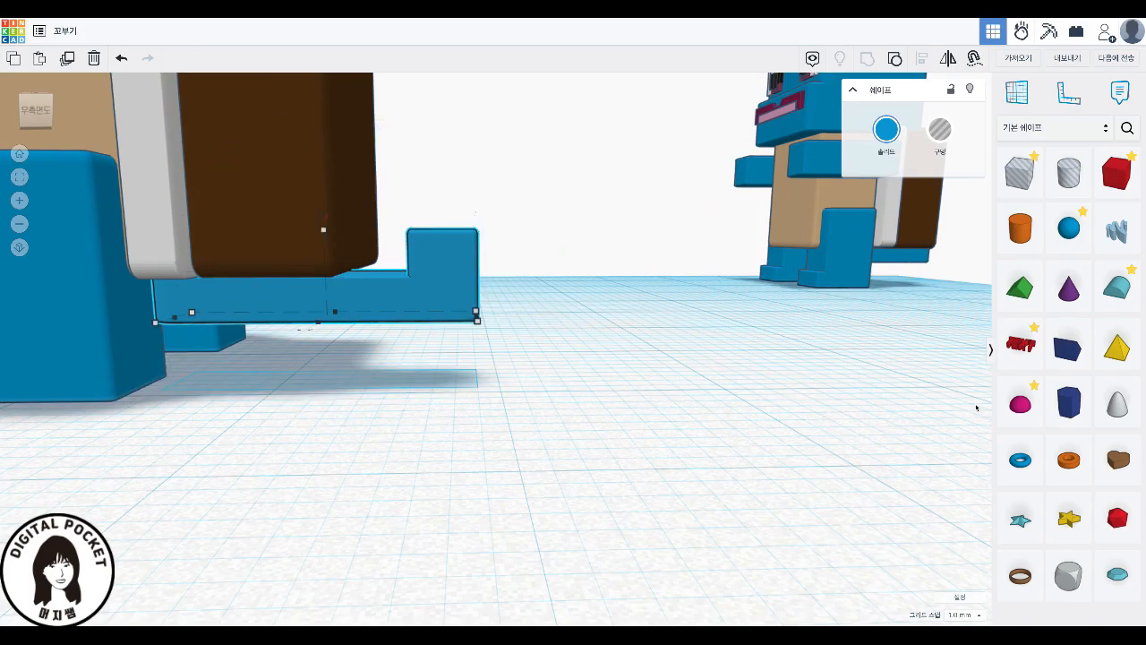
- Shift the tail 3 mm toward the front so its upright tip meets the back of the brown shell
key(Left)
key(Left)
key(Left)
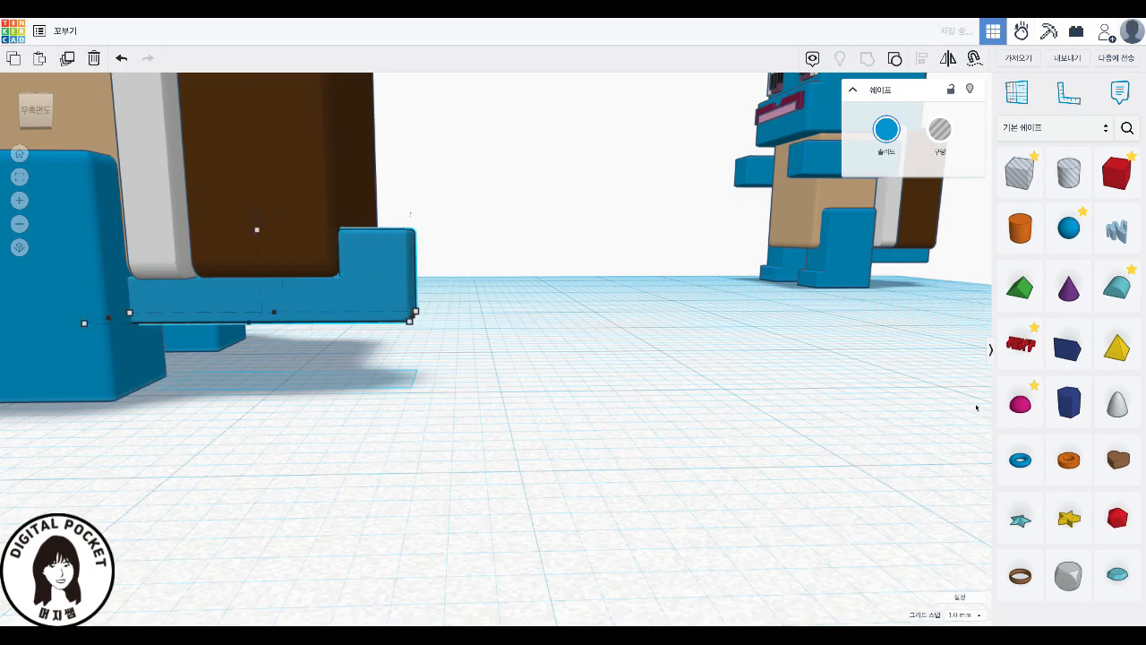
right_drag(327, 404, 333, 359)
click(346, 301)
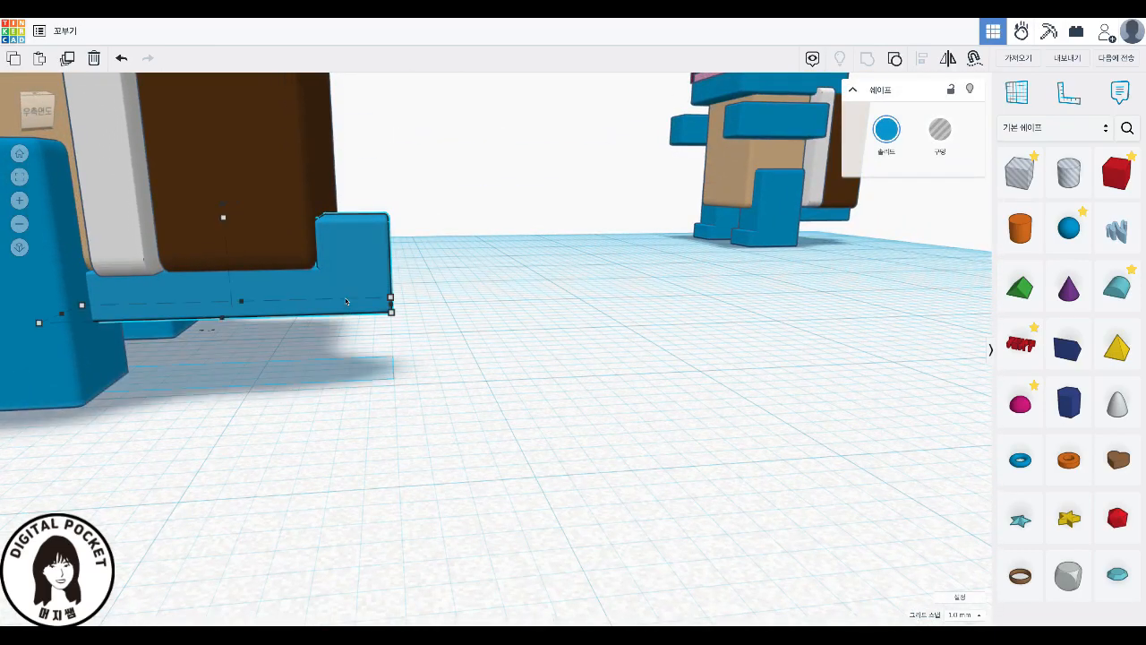
key(Left)
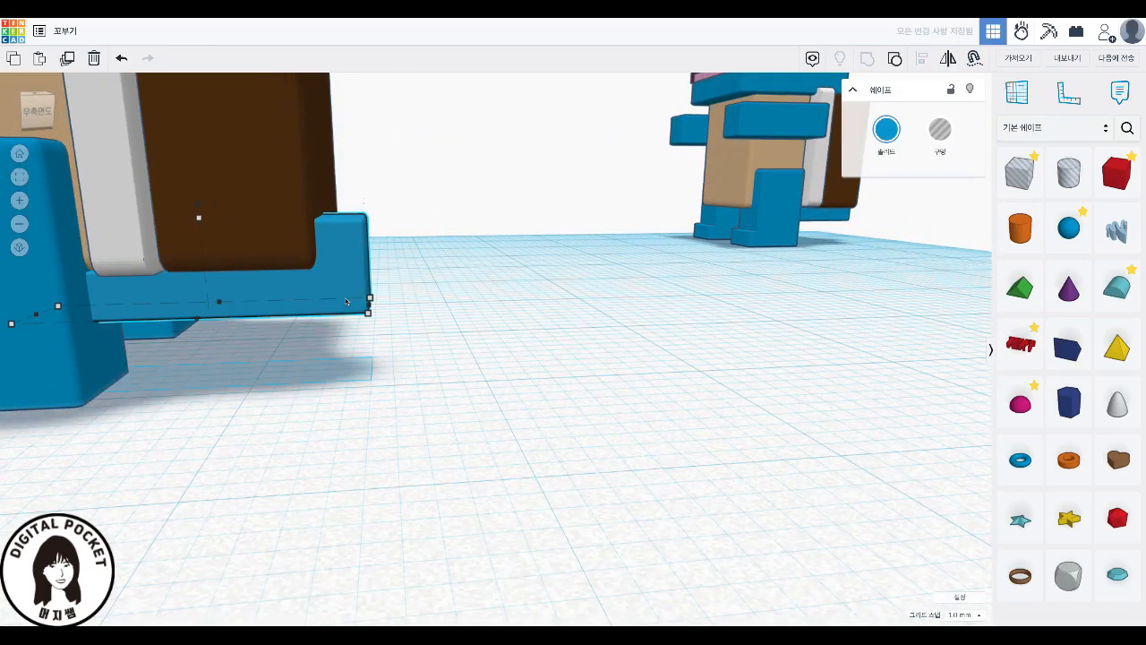
key(Right)
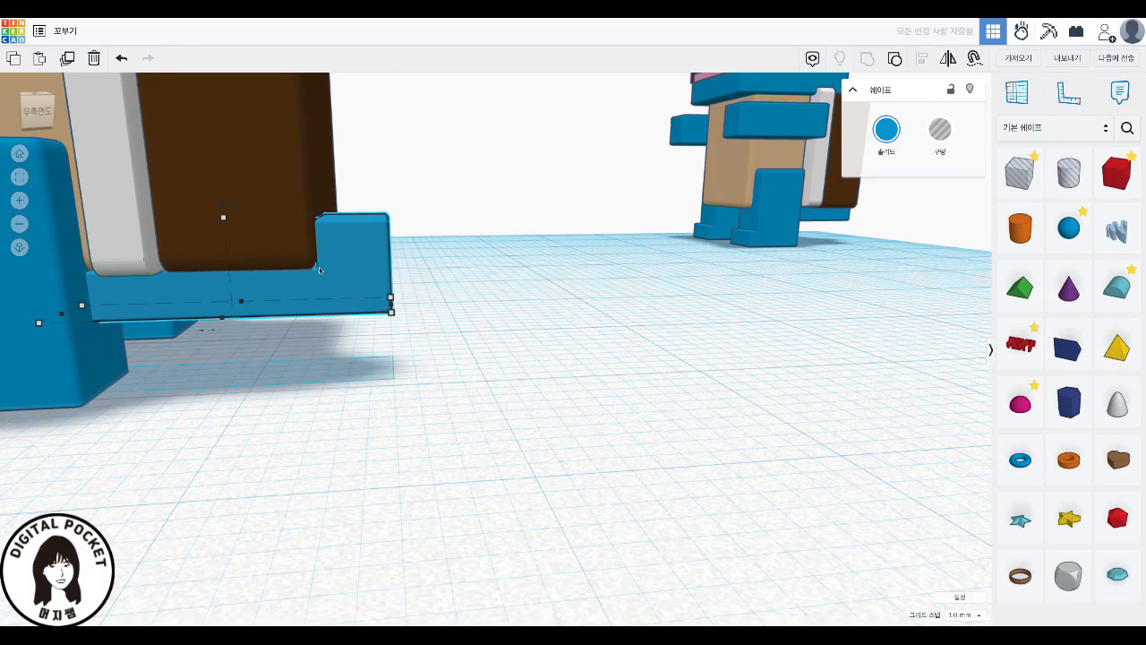
click(696, 322)
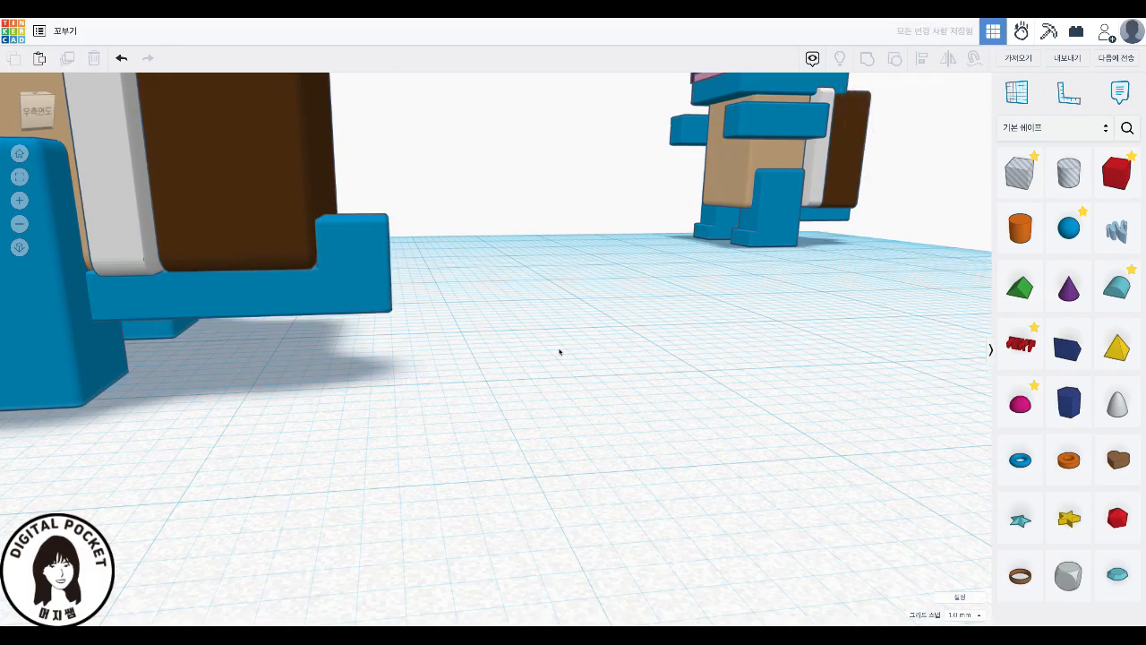
- Align the tail and the body on their centres across the width
right_drag(592, 336, 575, 414)
scroll(704, 430, down, 5)
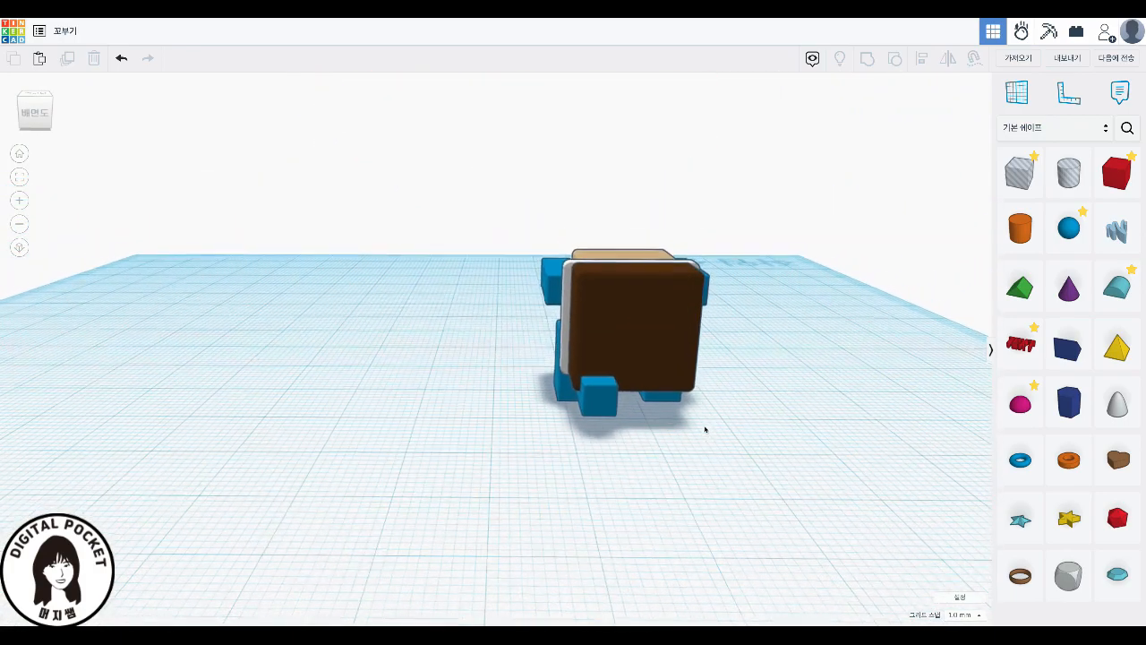
drag(701, 435, 502, 319)
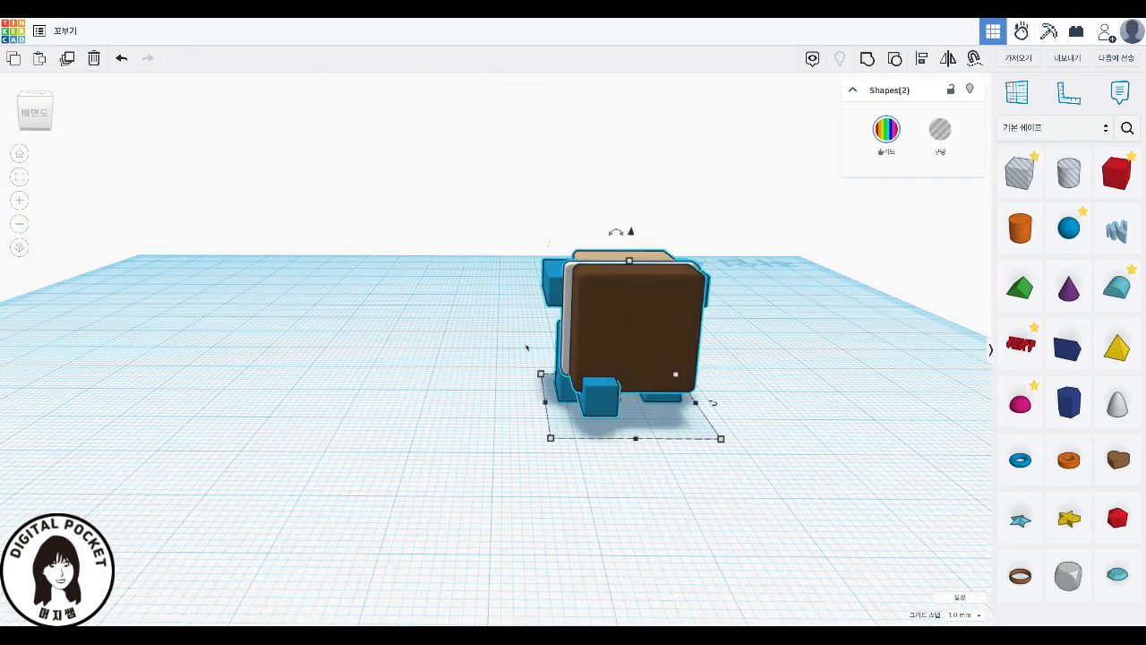
scroll(545, 376, down, 1)
key(l)
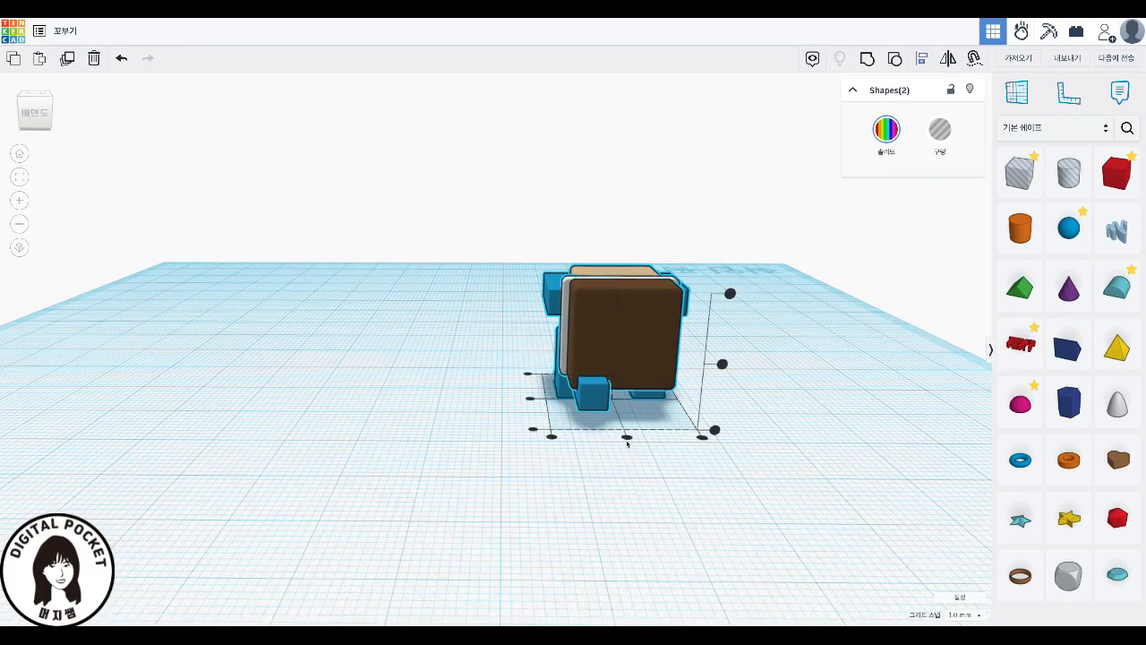
click(627, 437)
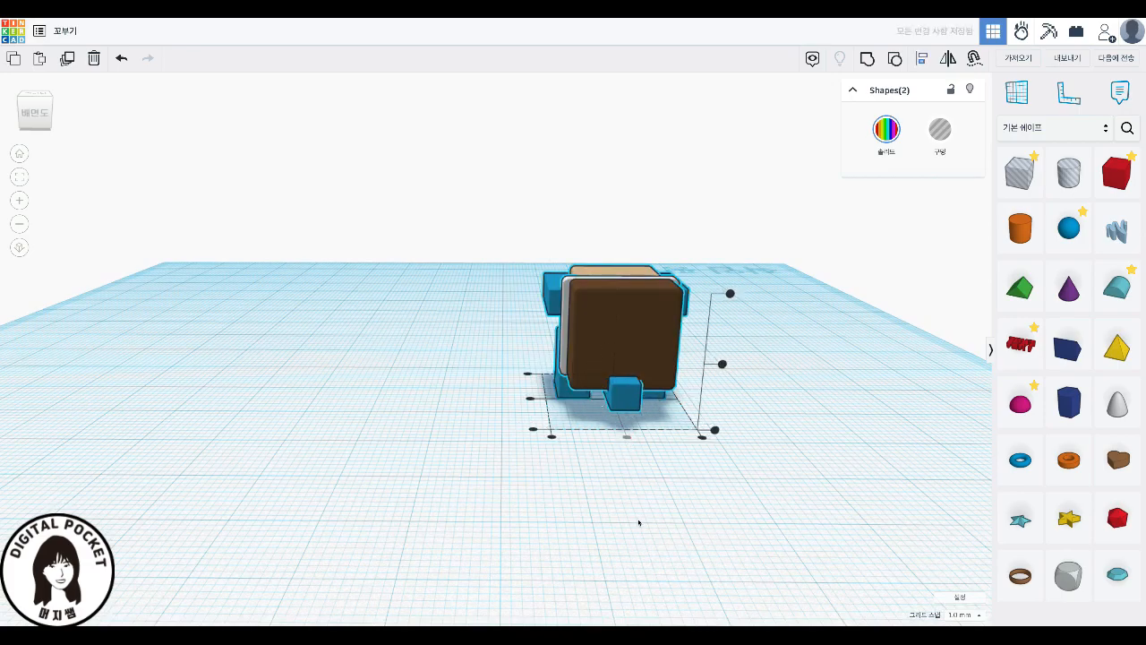
- Group the tail with the body and place the grouped figure beside the finished example
right_drag(495, 501, 430, 469)
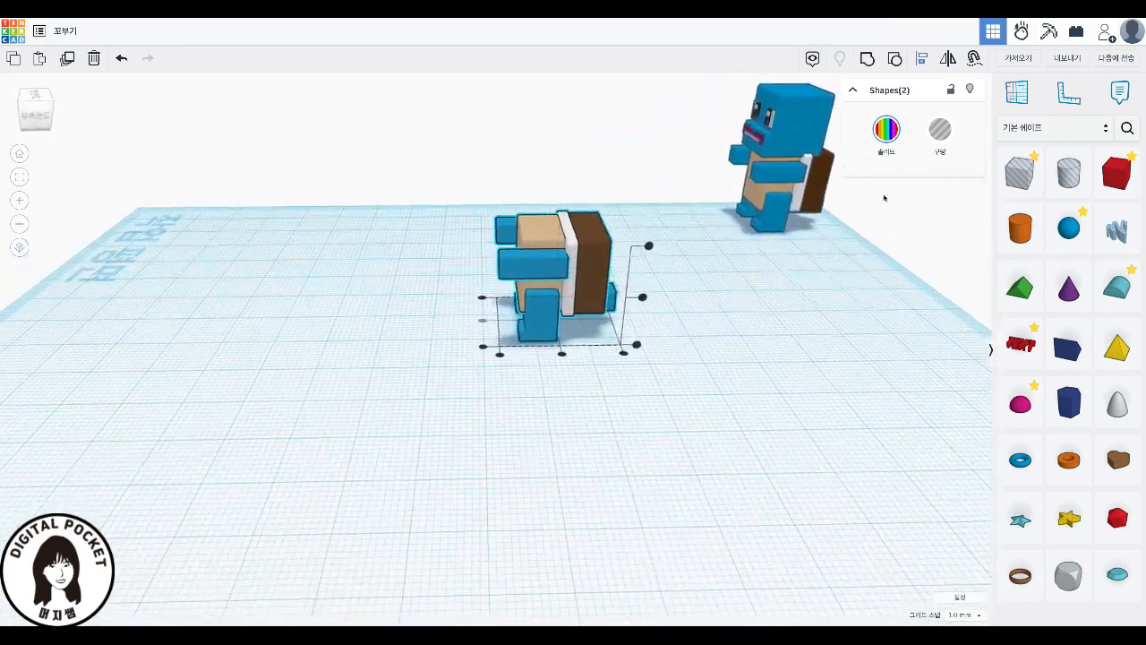
click(866, 61)
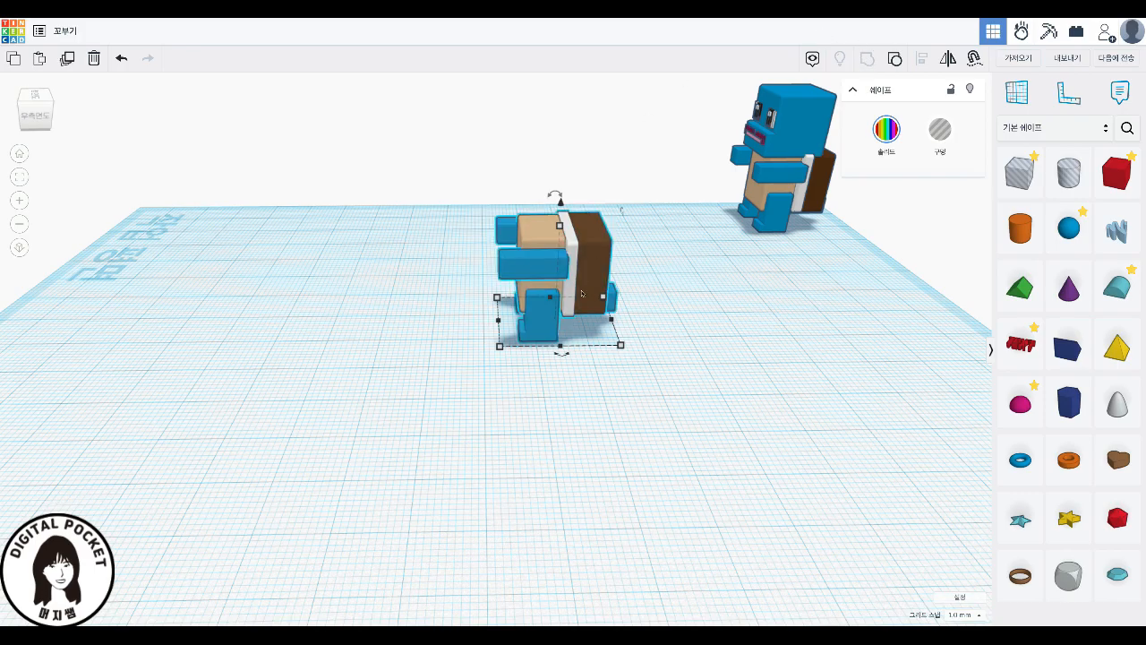
right_drag(686, 352, 613, 346)
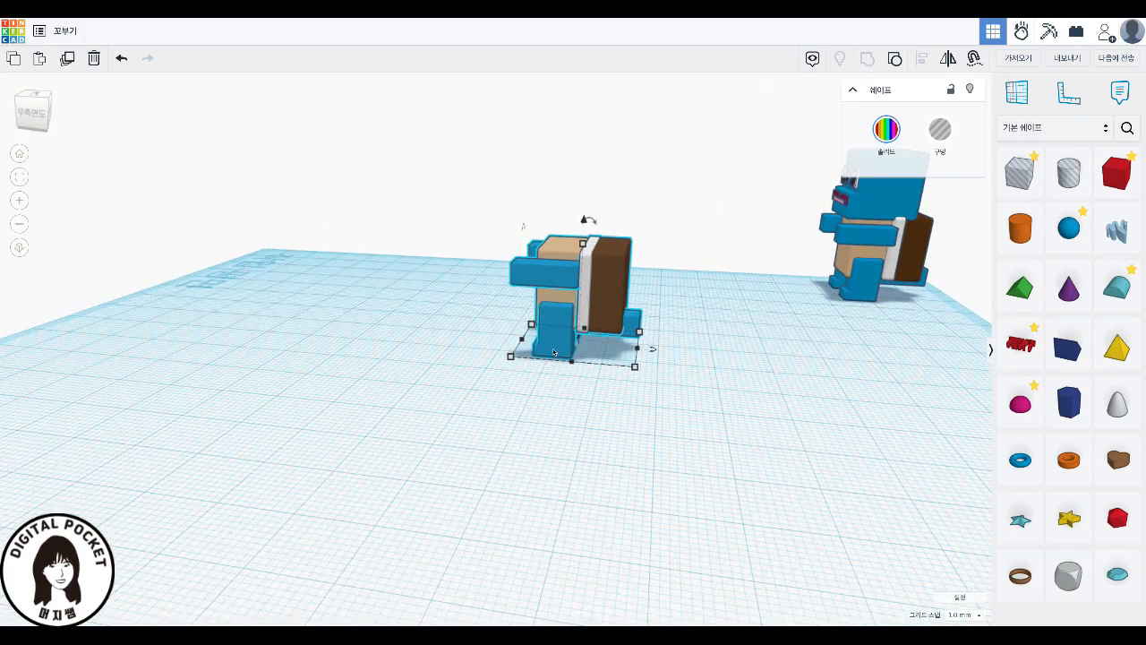
scroll(553, 351, down, 1)
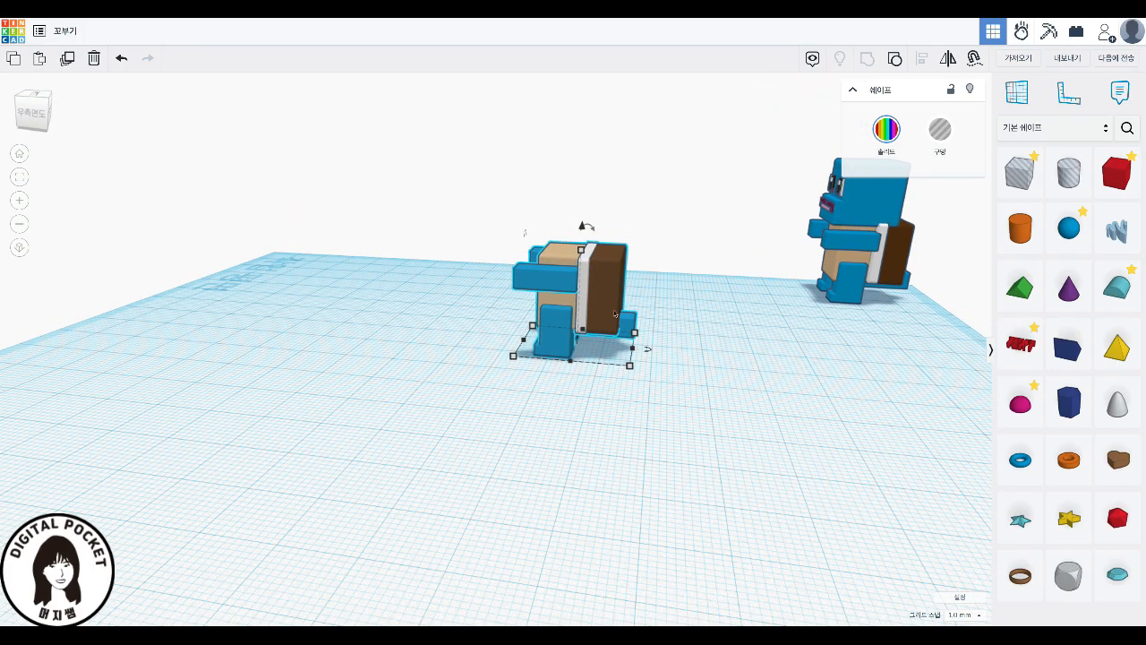
right_drag(478, 418, 637, 420)
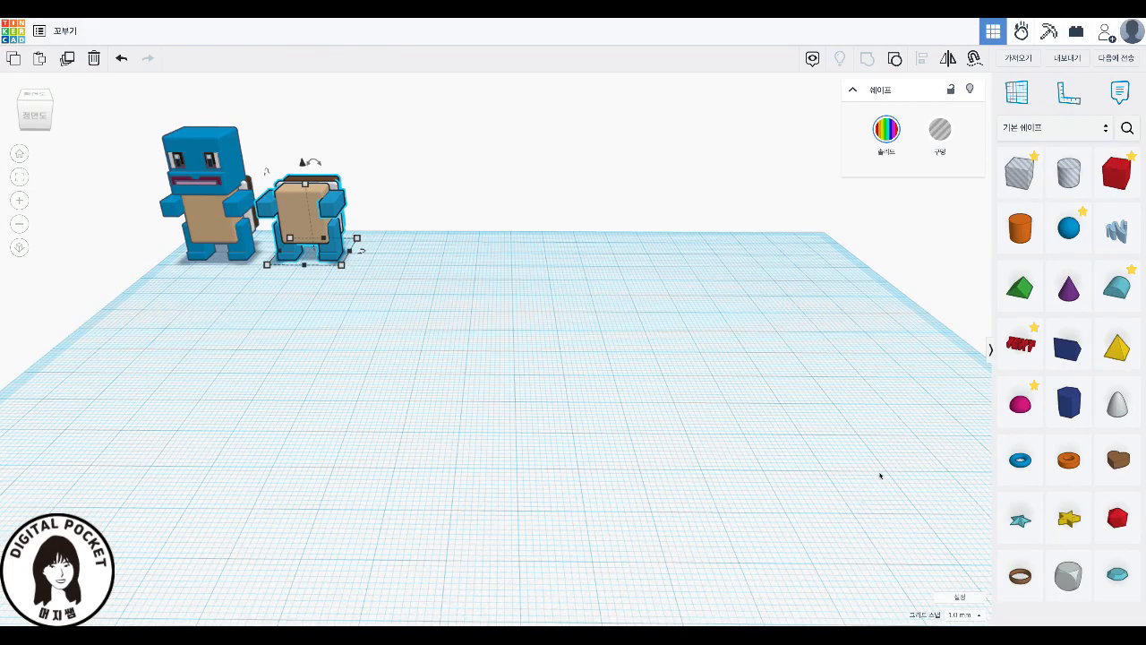
- Add a blue box on the workplane for the head and set its corner radius to 1
drag(1116, 175, 544, 378)
click(886, 129)
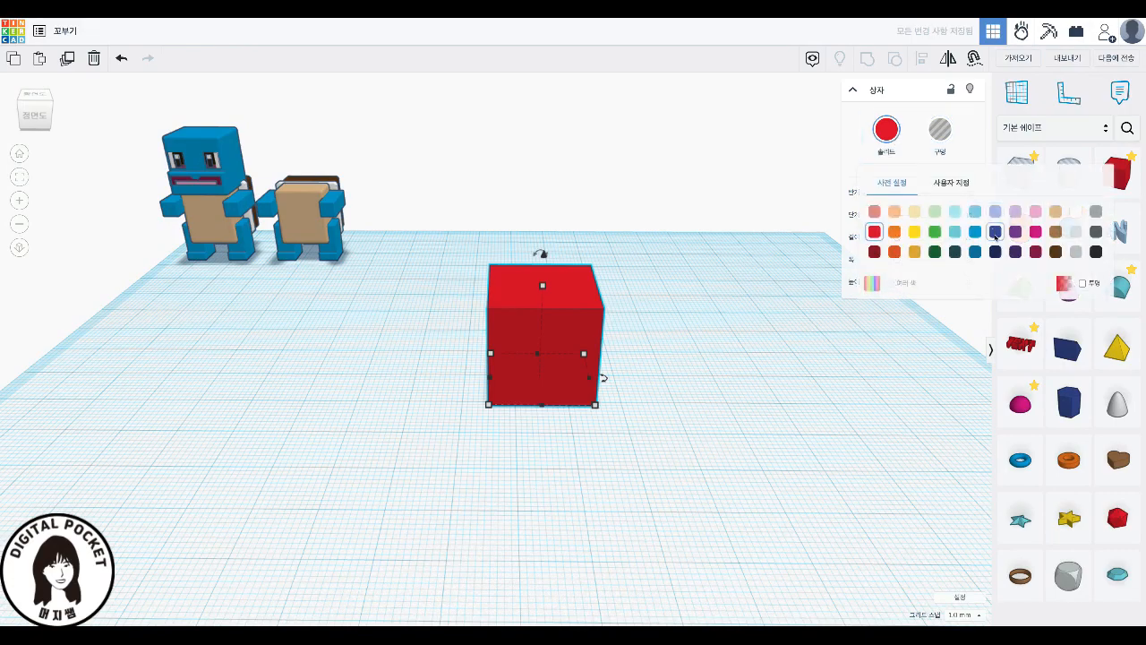
click(977, 233)
click(971, 193)
text(1)
key(Return)
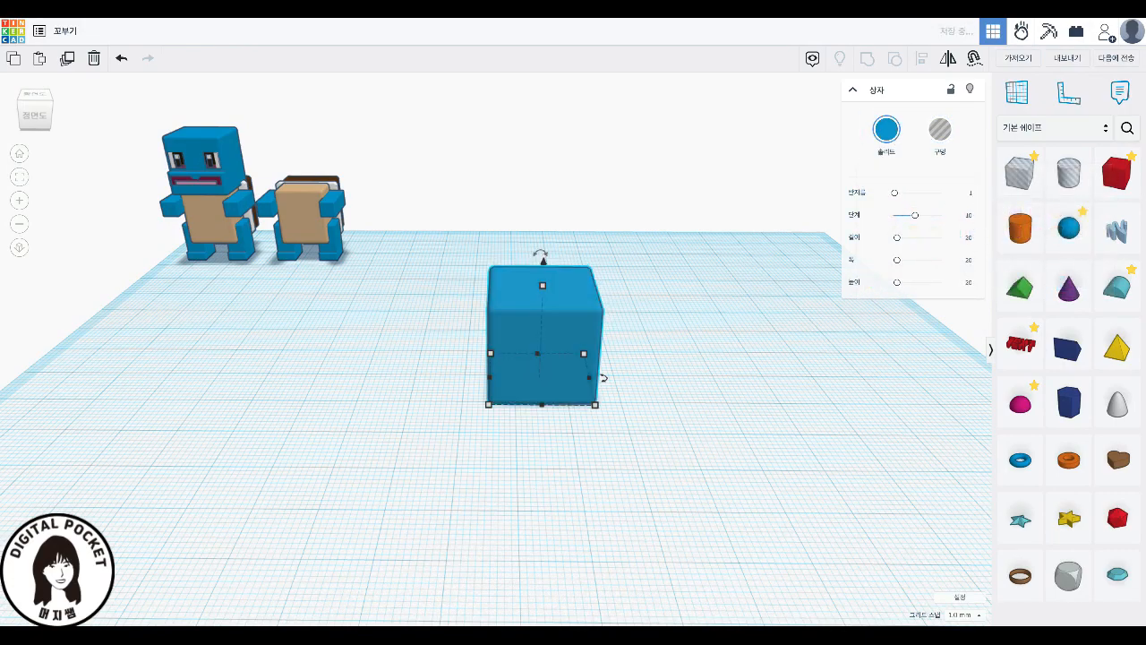
- Size the blue box to 15 mm wide, 15 mm deep and 6 mm high
mouse_move(595, 404)
click(544, 436)
text(1)
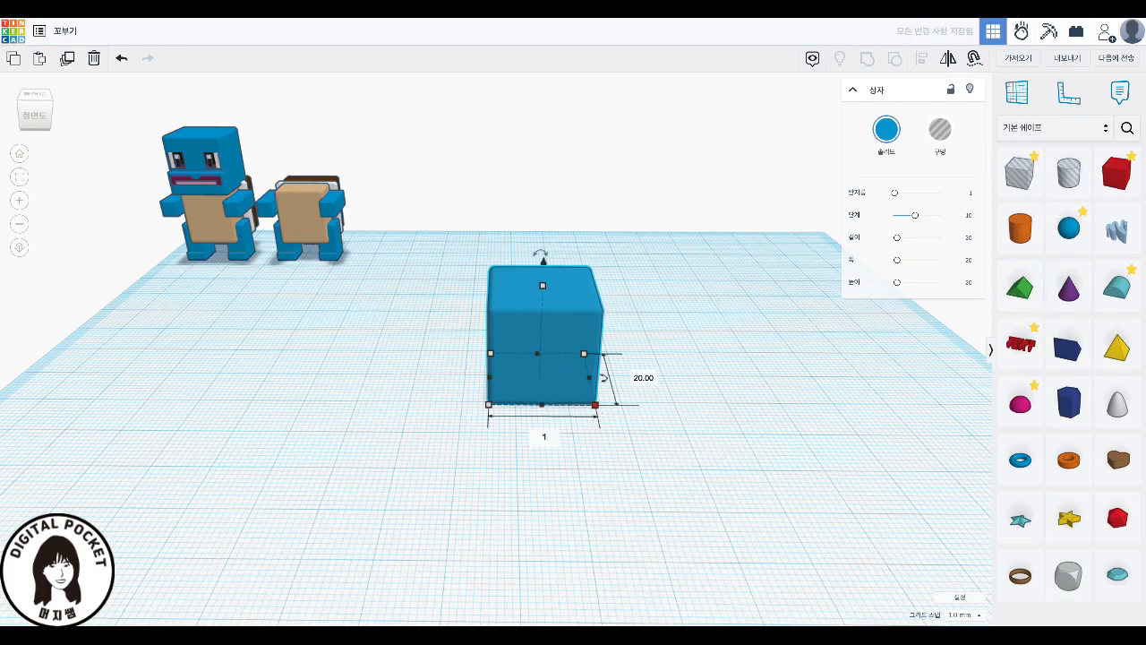
text(5)
key(Tab)
text(15)
key(Return)
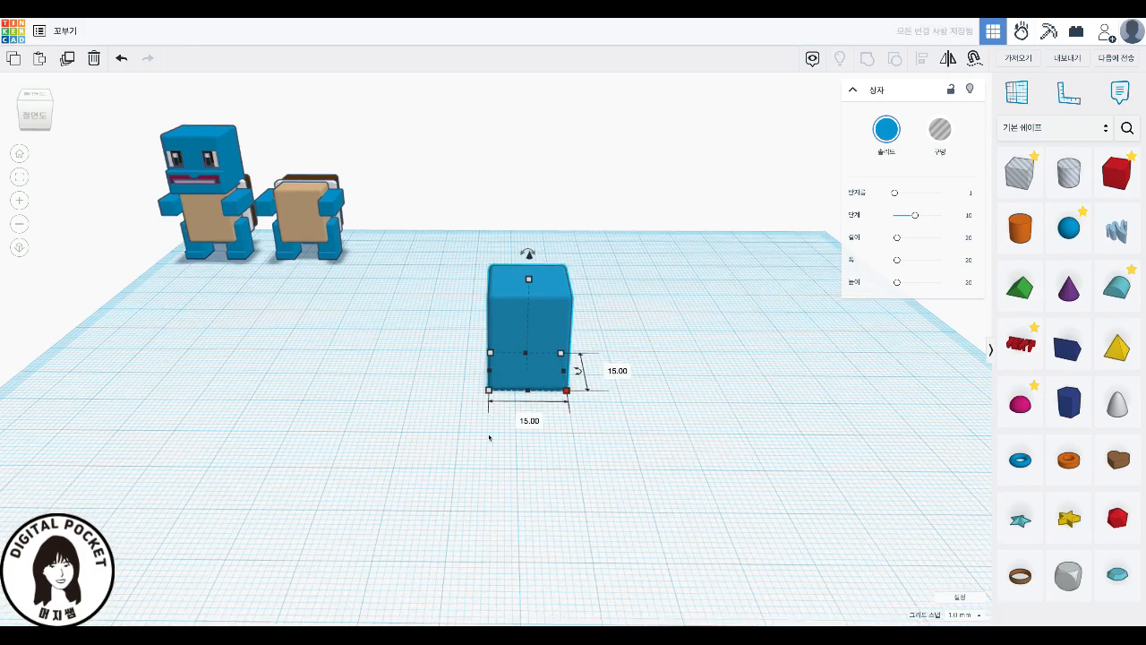
mouse_move(537, 286)
click(582, 327)
text(6)
key(Return)
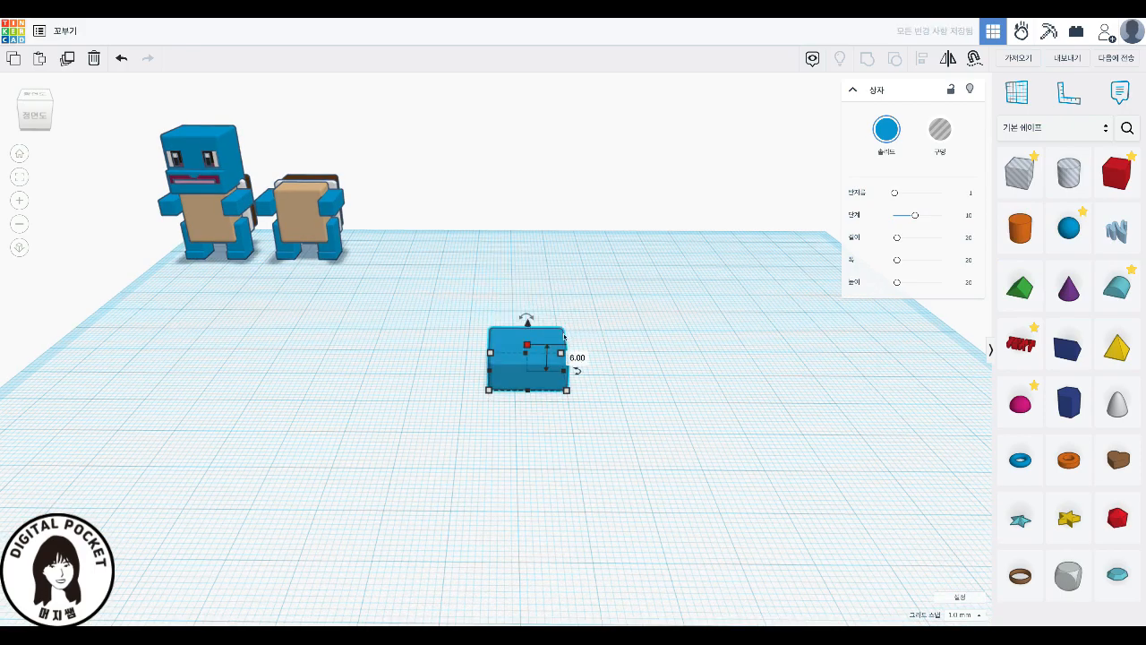
- Duplicate the blue box beside the original and set the copy's depth to 13.5 mm and its height to 15 mm
alt+drag(515, 376, 695, 389)
mouse_move(562, 387)
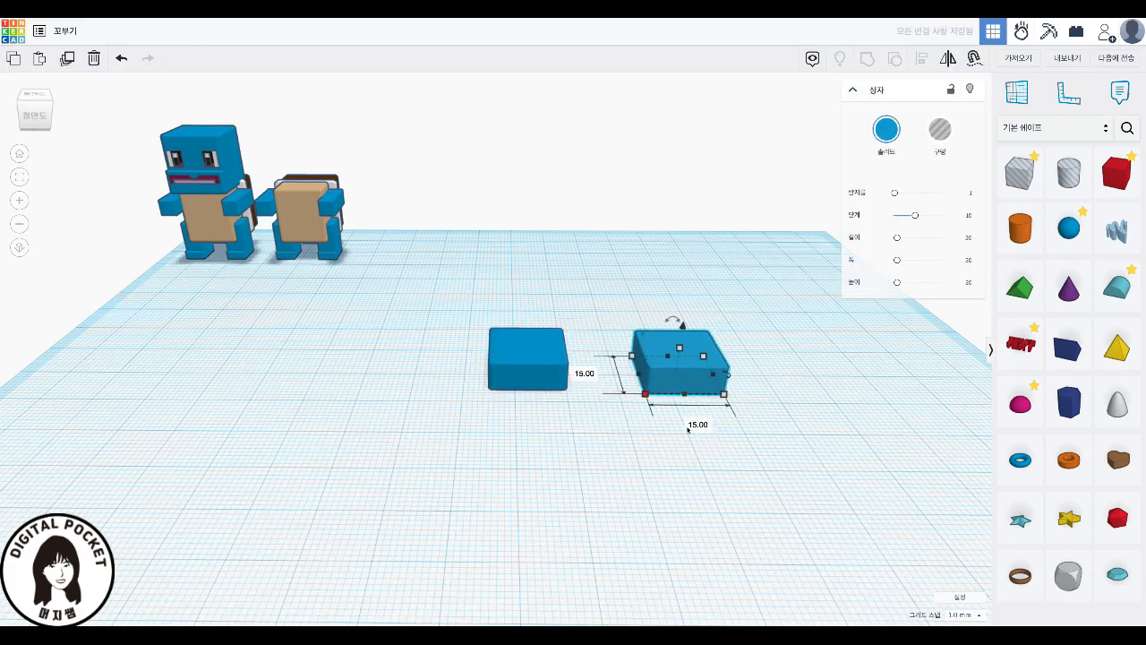
click(590, 377)
text(13.5)
key(Return)
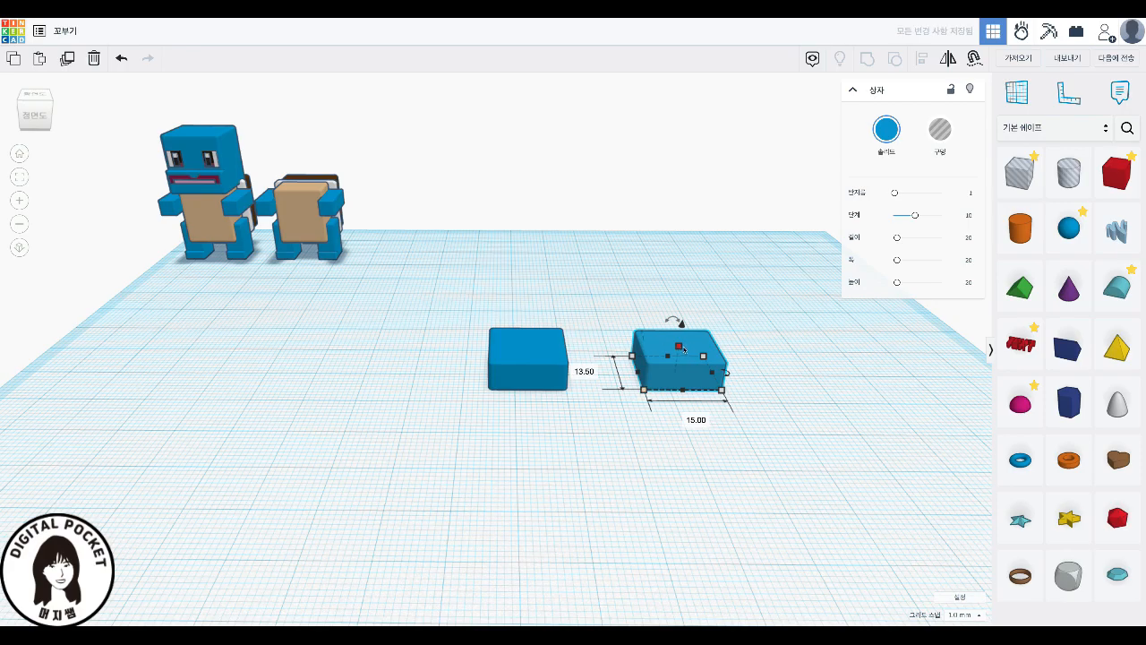
click(723, 360)
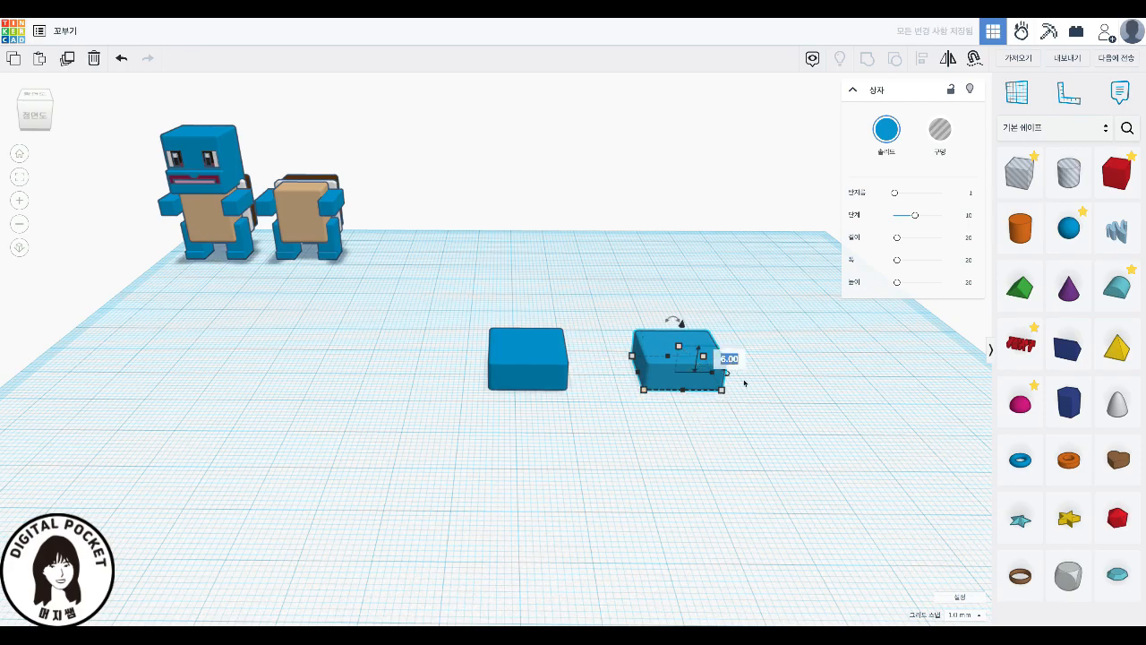
text(15)
key(Return)
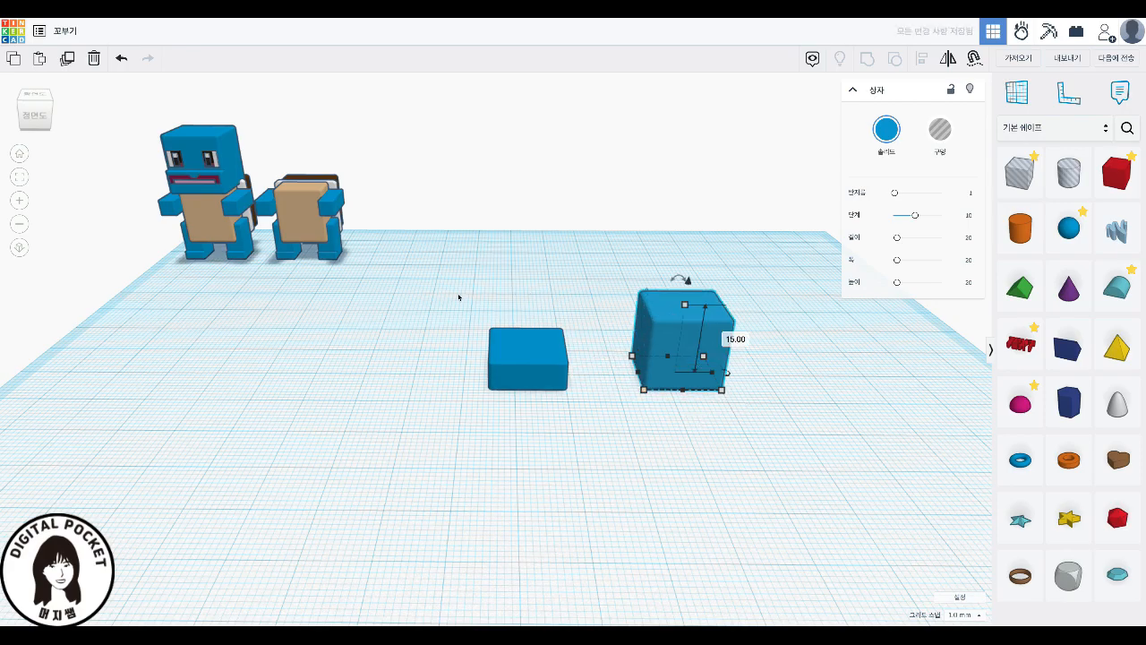
- Align the two blue head boxes on their centres across the width and flush at their back faces
drag(454, 285, 738, 473)
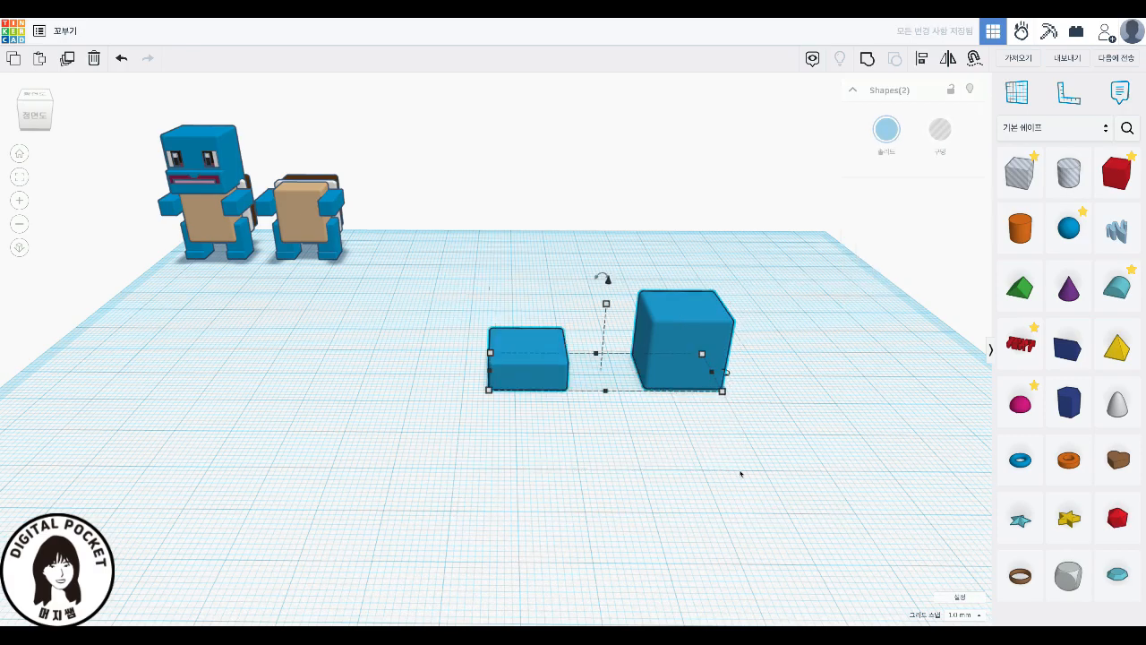
click(609, 399)
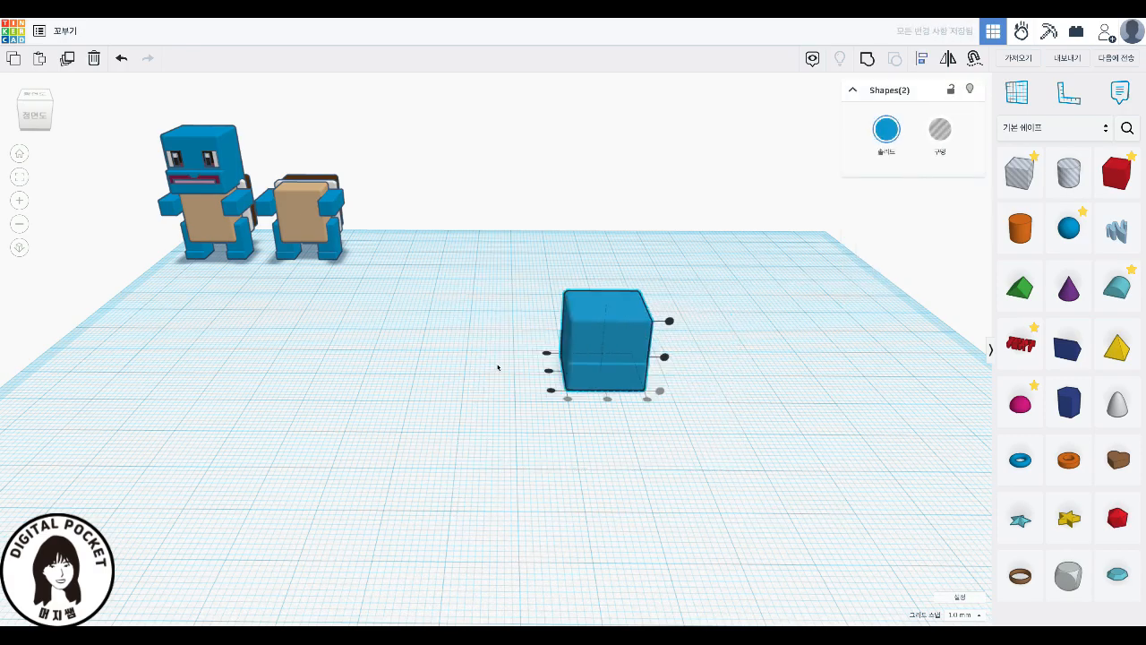
click(546, 354)
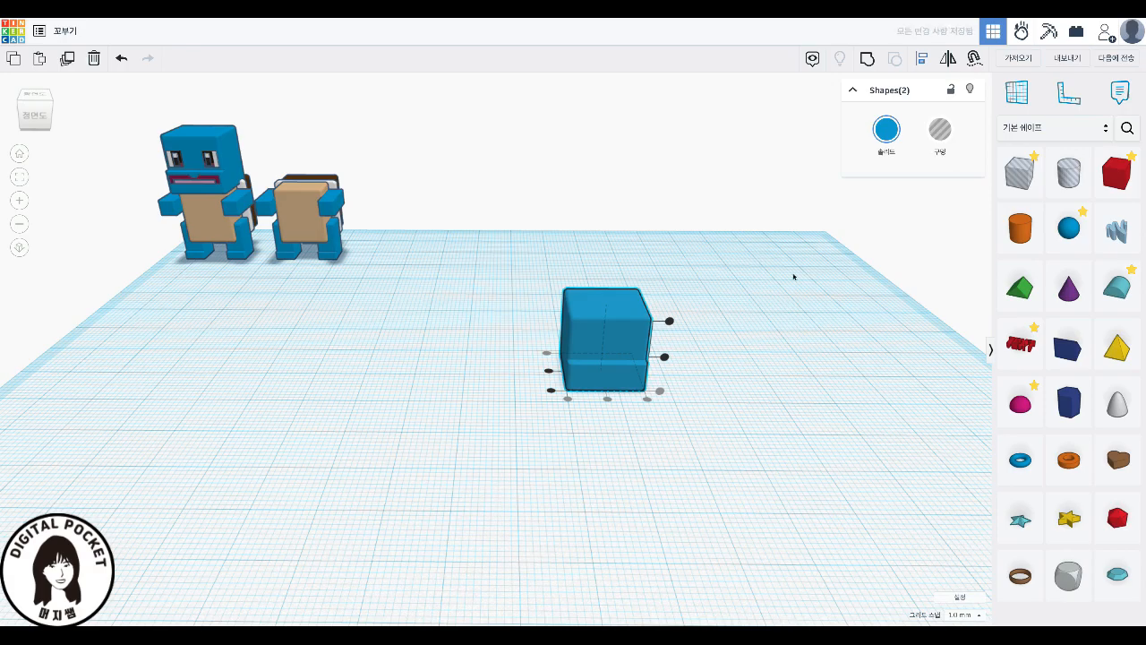
- Group the two aligned head boxes and place the head in front of the finished example
click(867, 58)
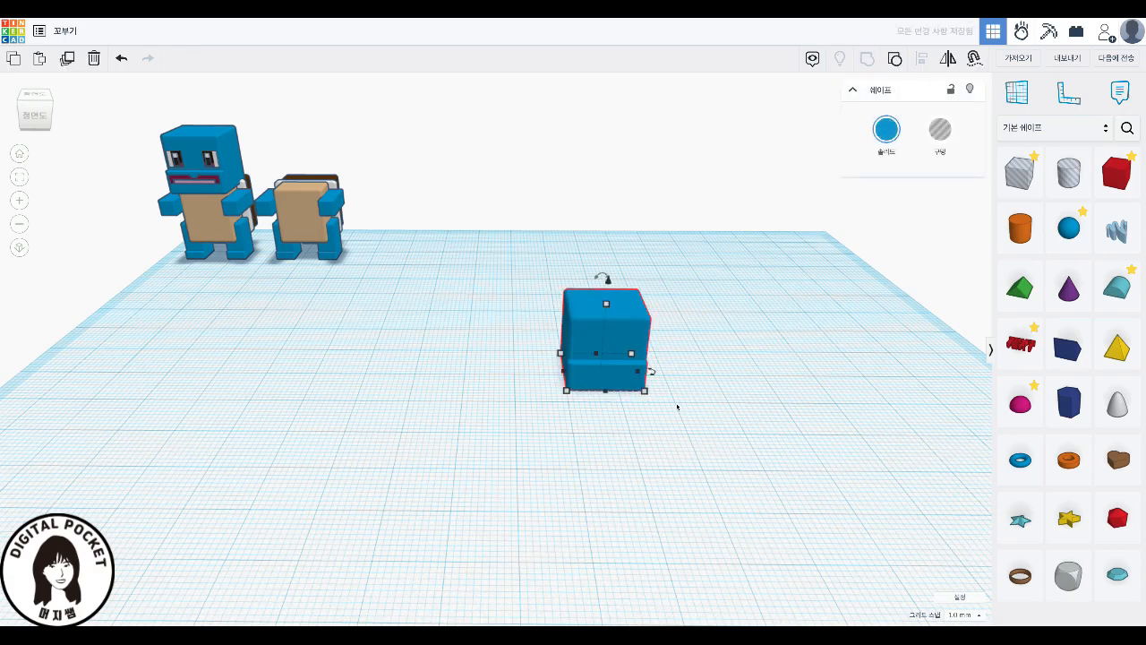
drag(619, 331, 185, 282)
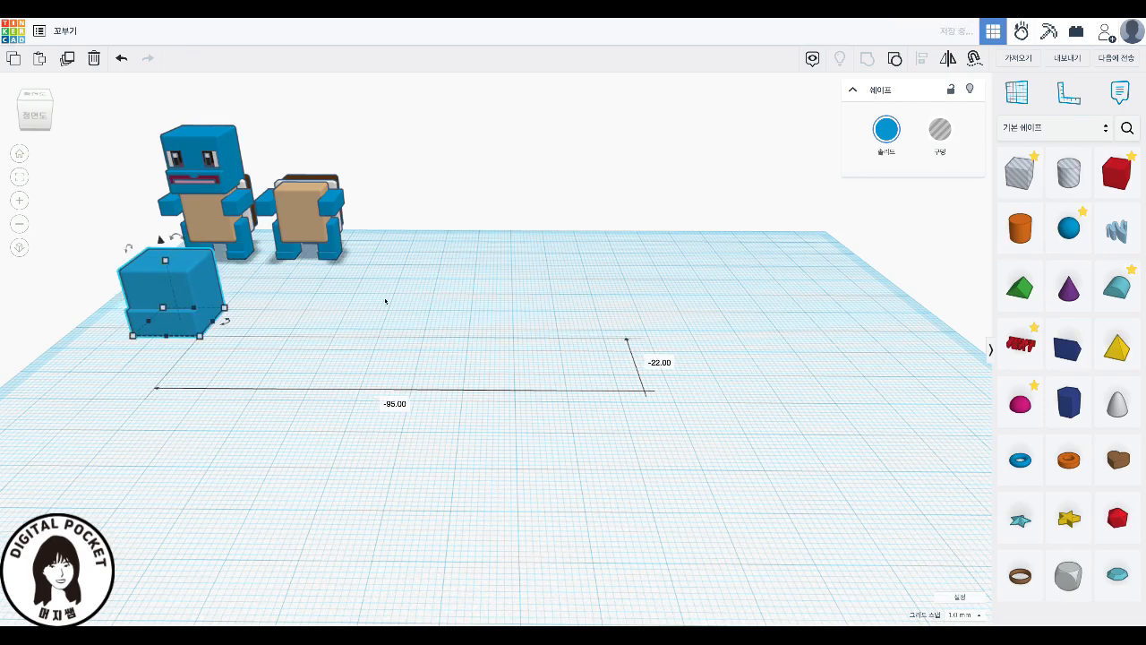
click(385, 301)
- Add another box to the workplane and give it the custom dark maroon colour 590d31
drag(1124, 181, 459, 422)
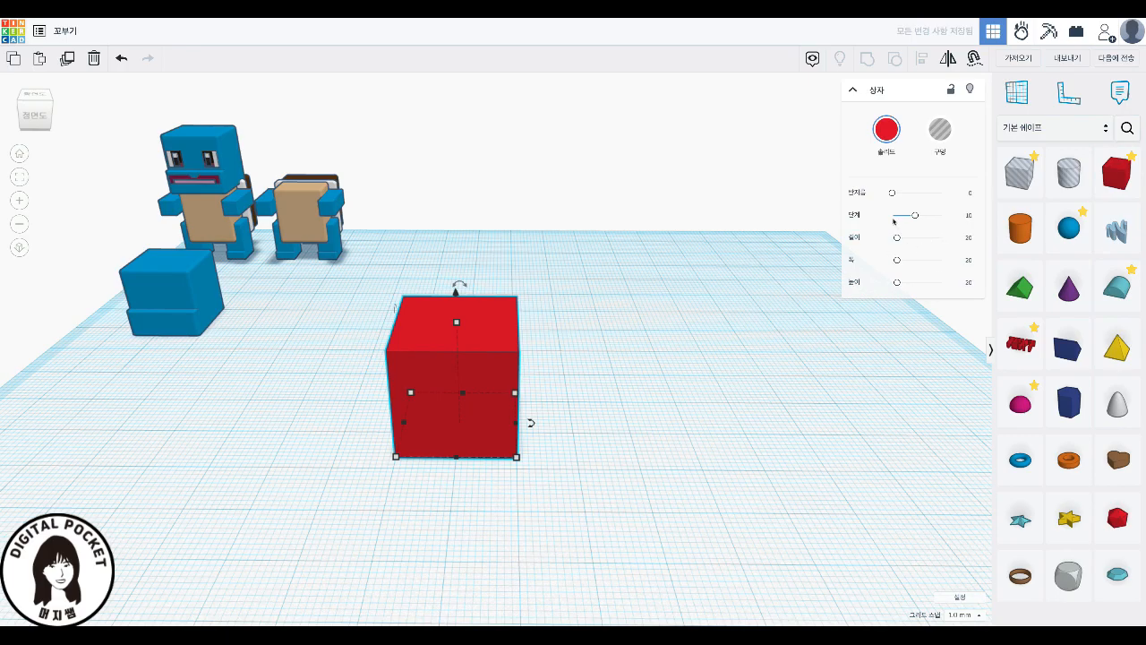
click(887, 129)
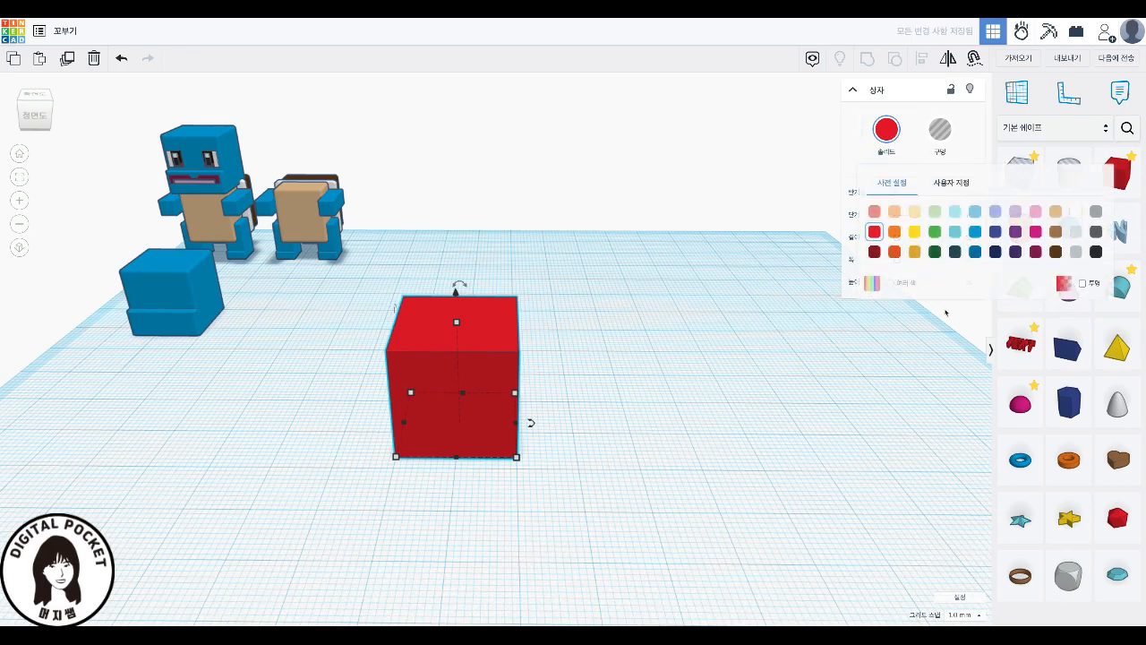
click(1035, 253)
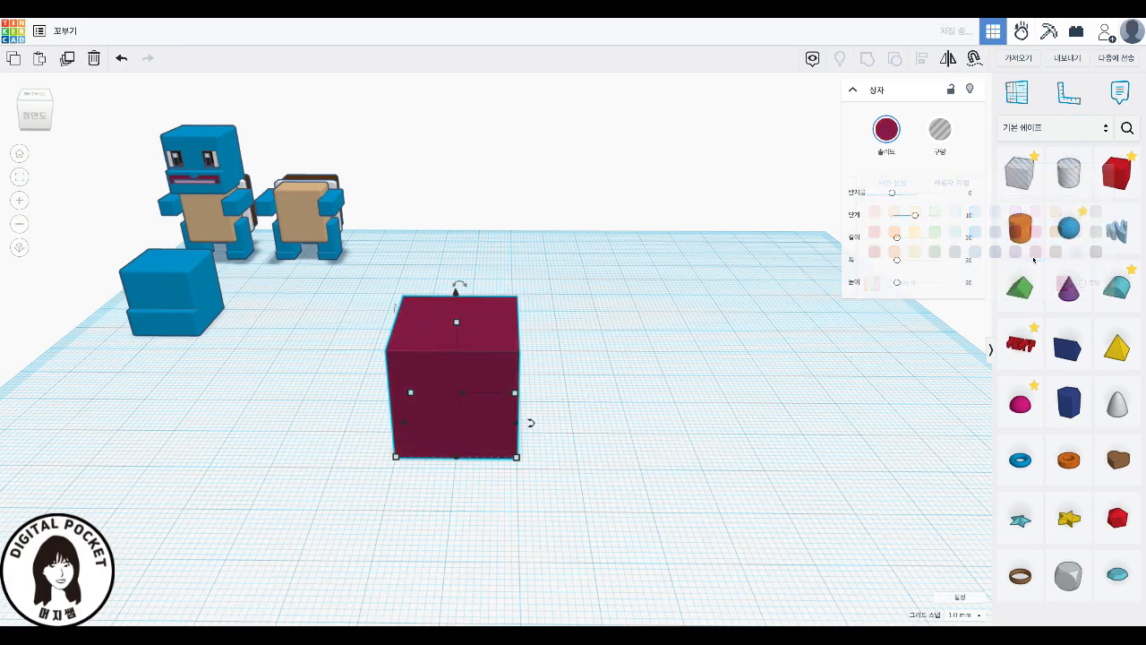
click(886, 129)
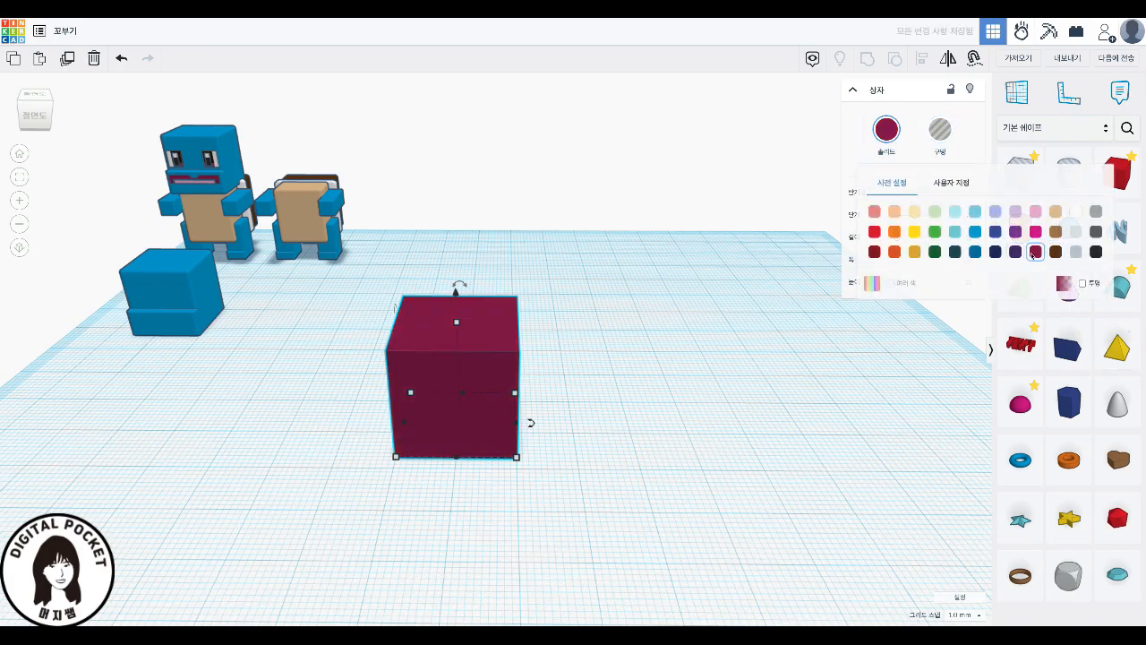
click(952, 189)
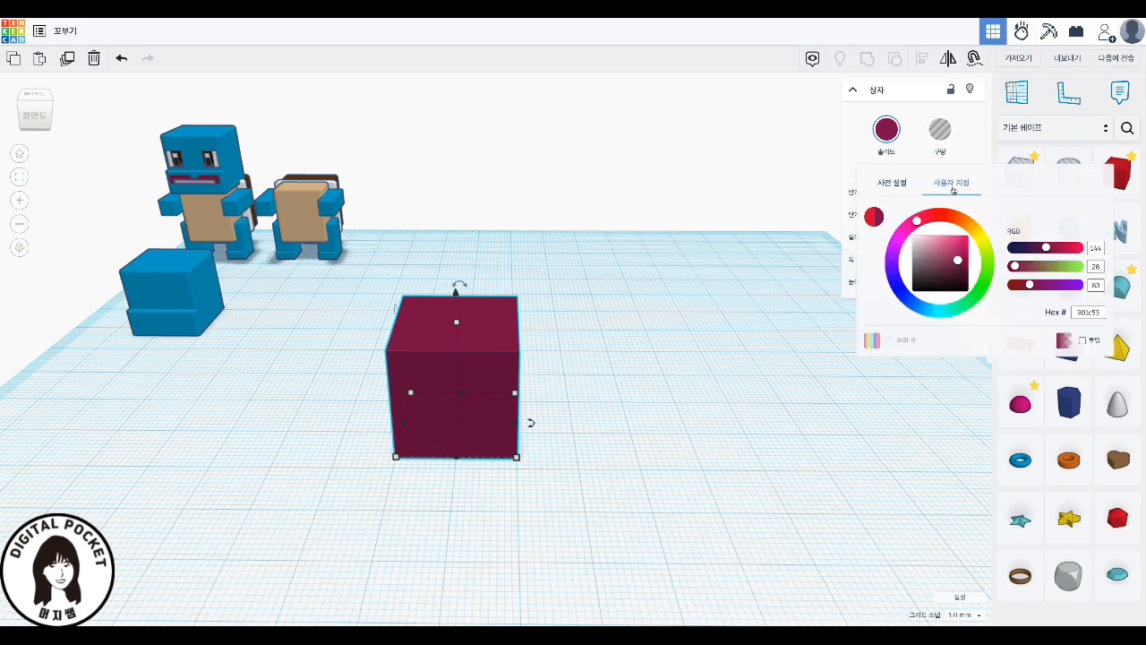
drag(961, 262, 961, 274)
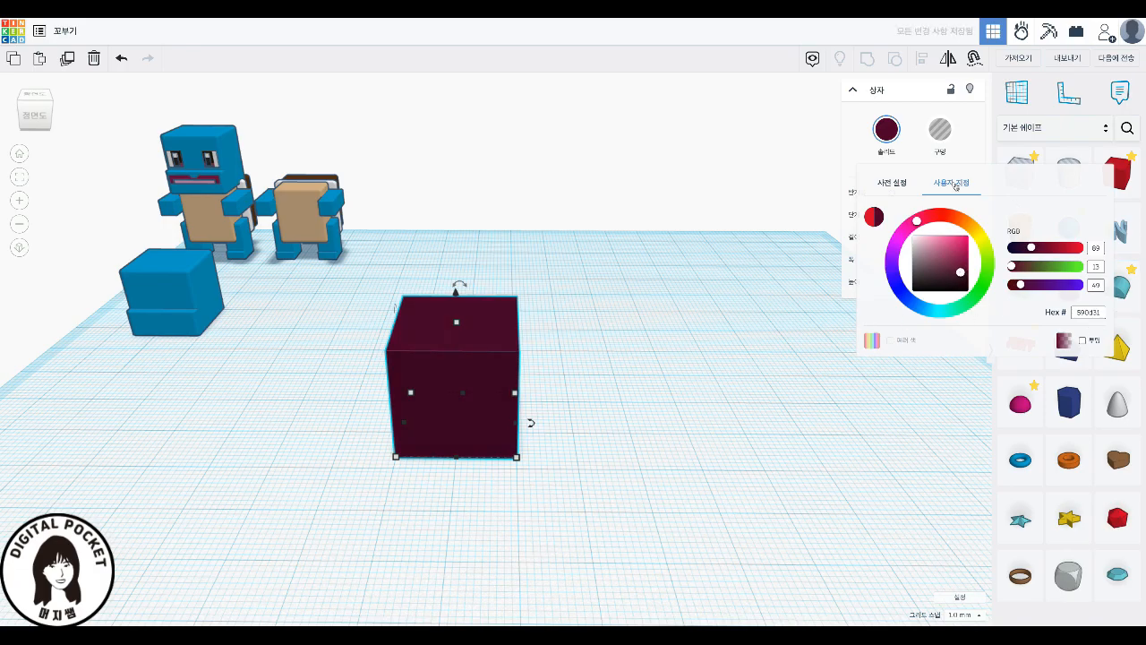
click(876, 392)
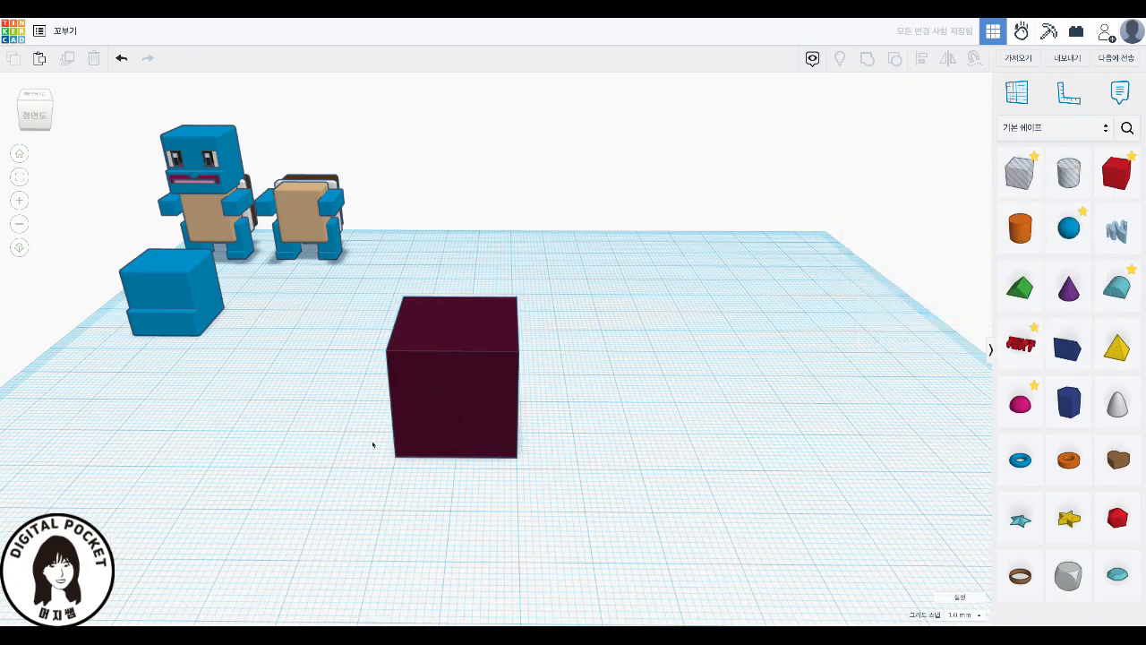
- Size the maroon box to 2.5 mm wide, 1.5 mm deep and 1 mm high
click(452, 497)
text(2.5)
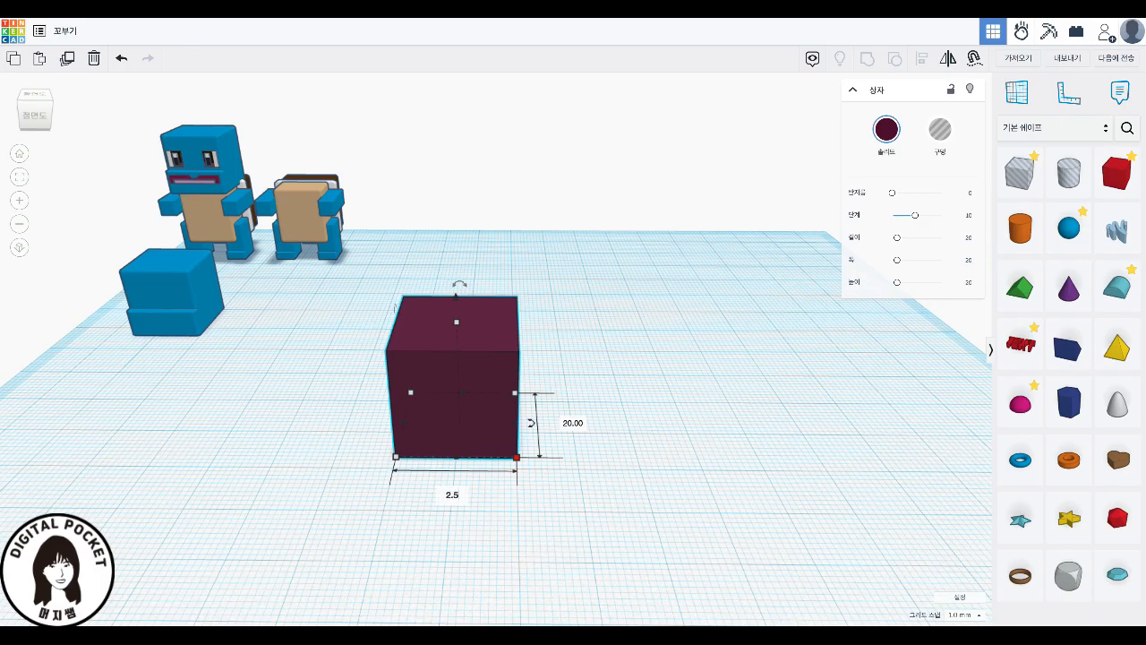
key(Return)
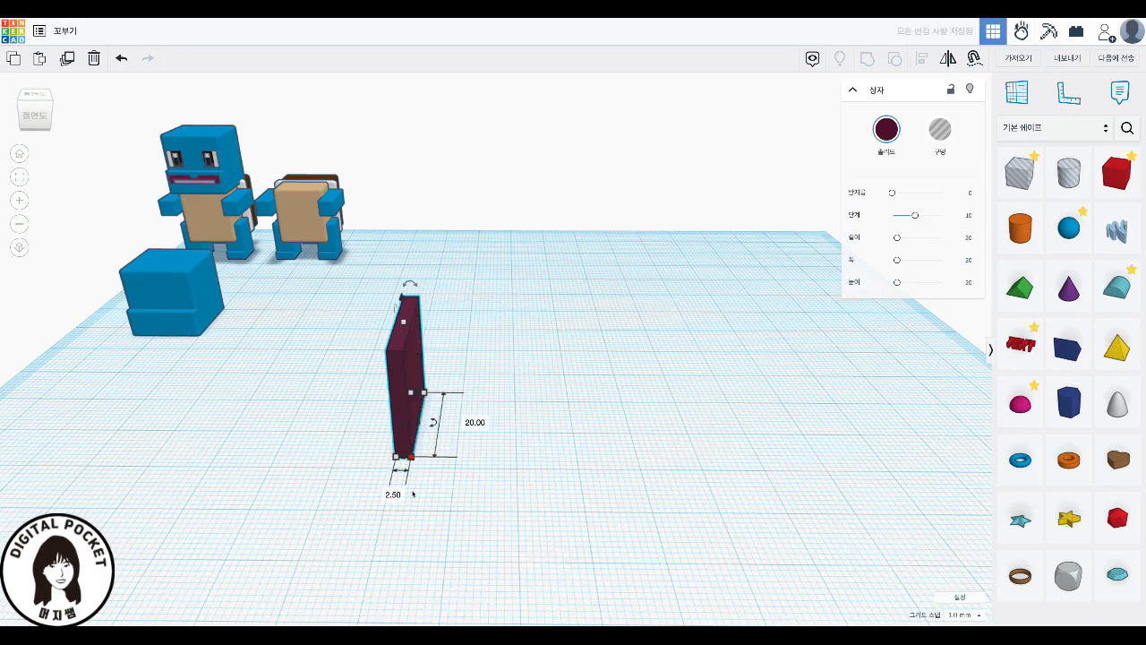
key(Tab)
text(1.5)
key(Return)
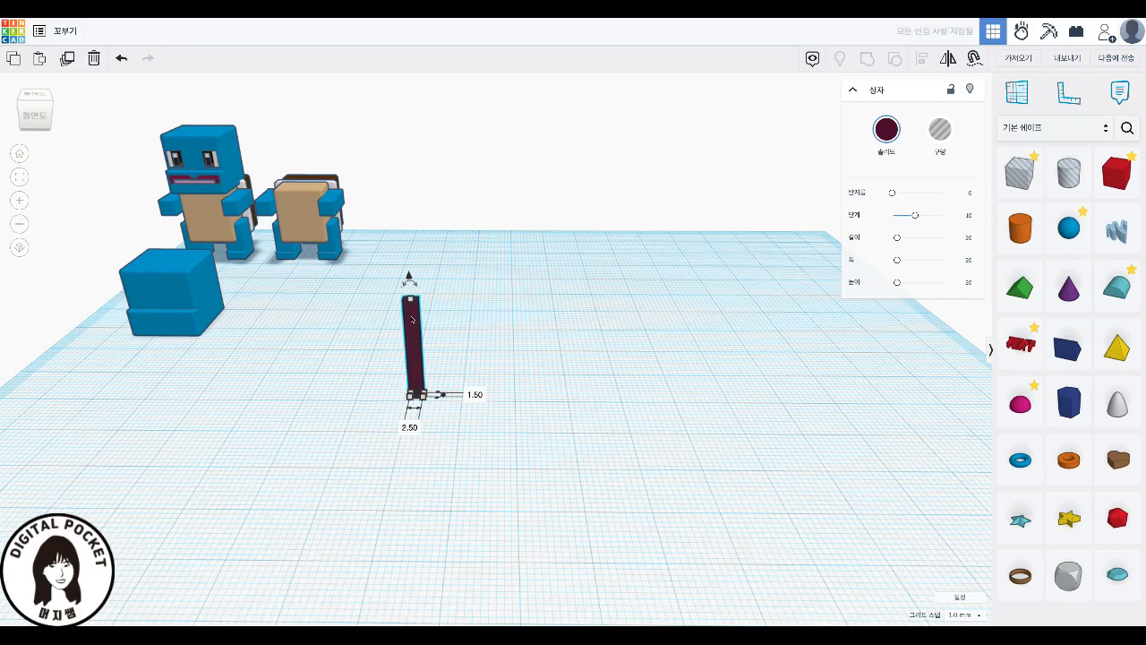
click(468, 347)
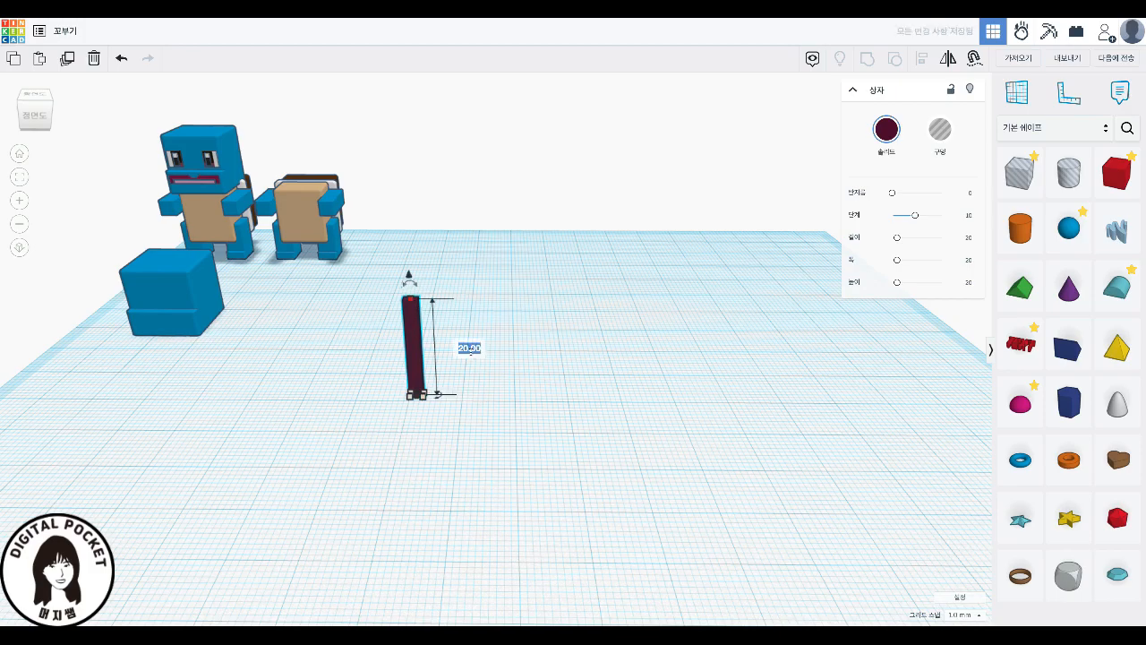
text(1)
key(Return)
- Shift the small maroon box about 5.5 mm to the left and 1.5 mm toward the back
key(f)
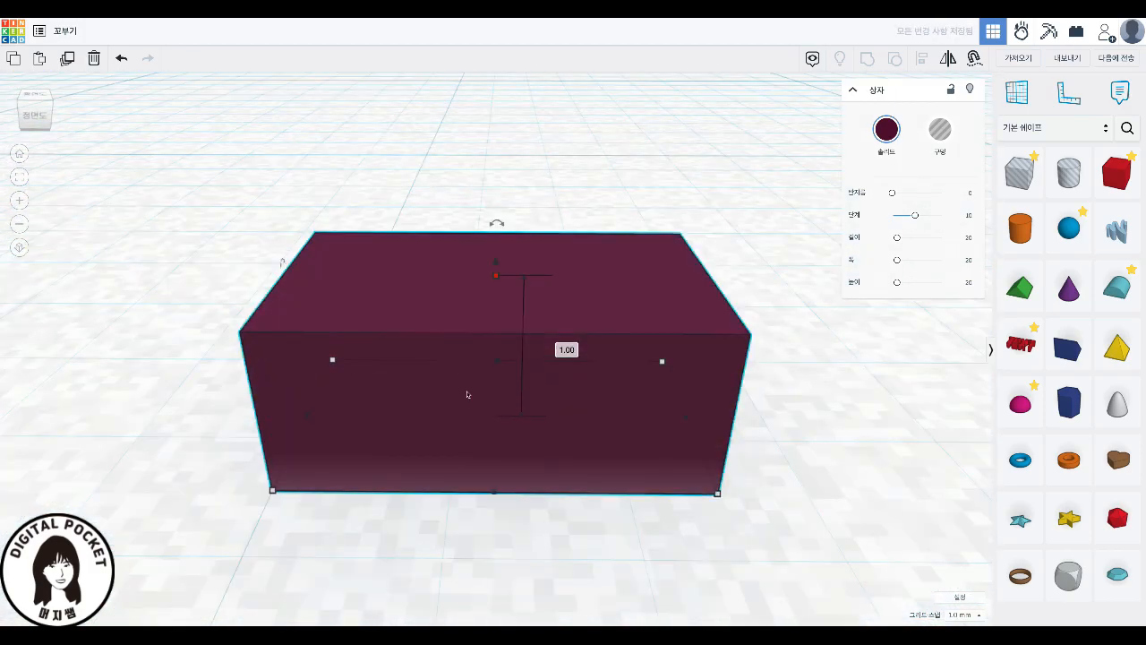
scroll(887, 468, down, 10)
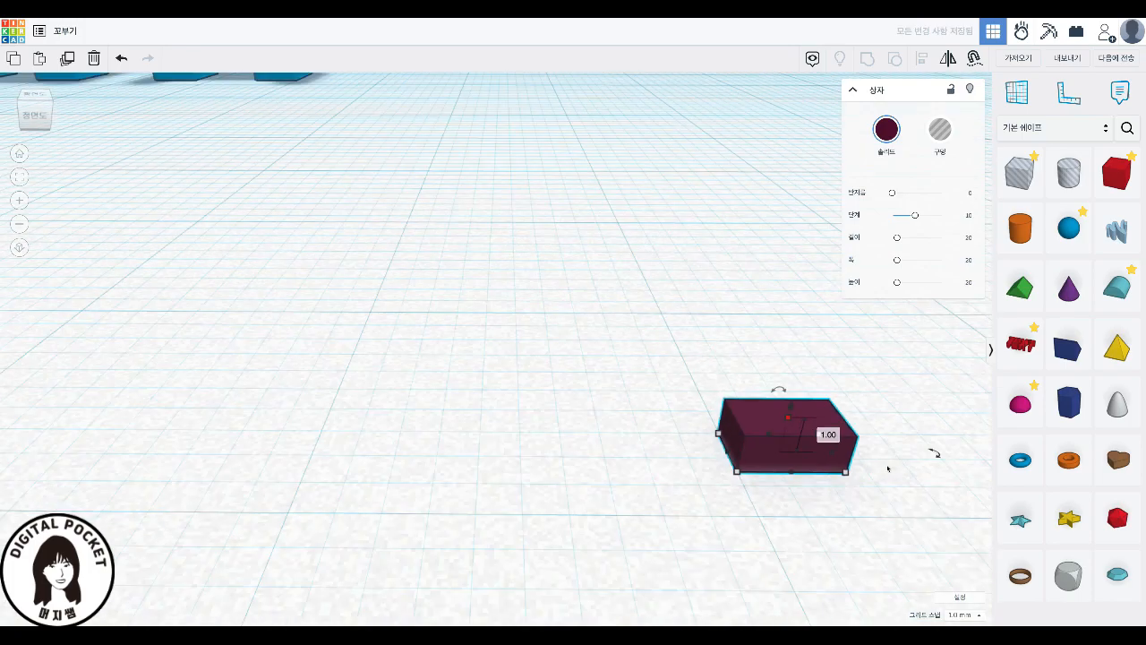
scroll(887, 467, up, 6)
scroll(886, 467, up, 2)
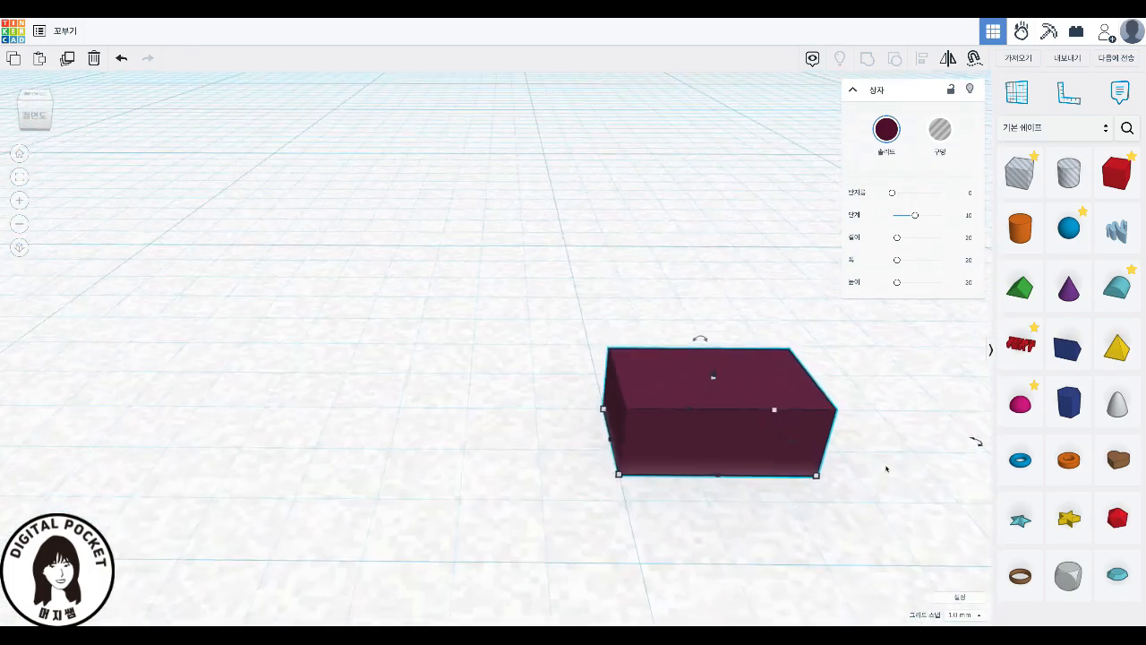
drag(758, 462, 344, 401)
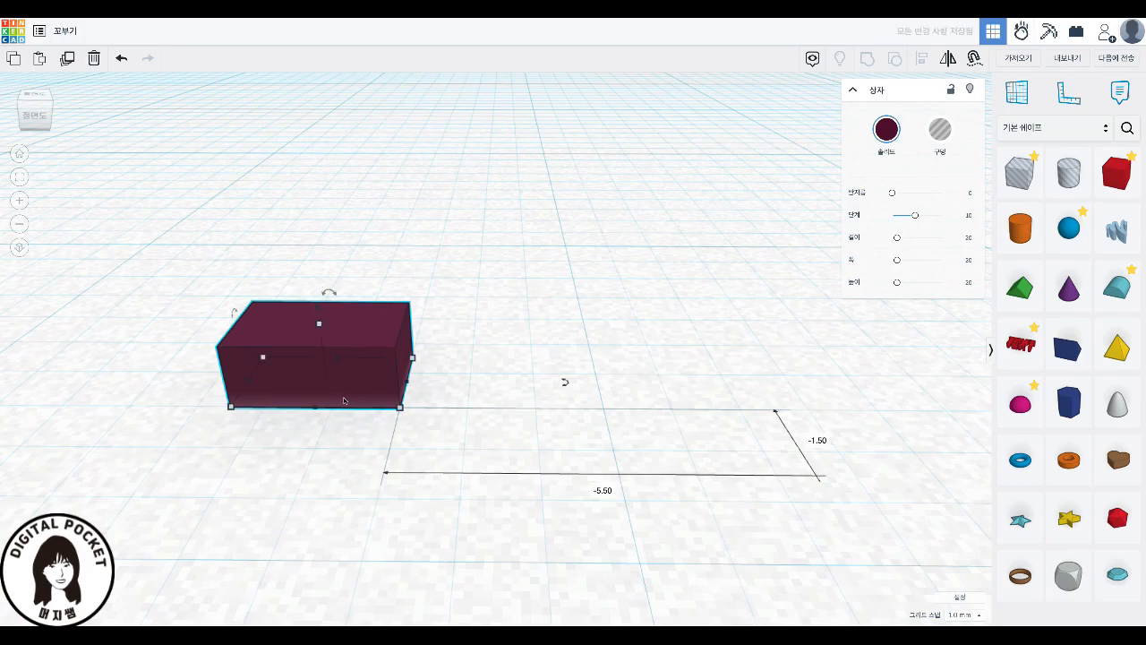
- Duplicate the small maroon box, place the copy to its right, and set the copy's height to 3 mm
key(ctrl+v)
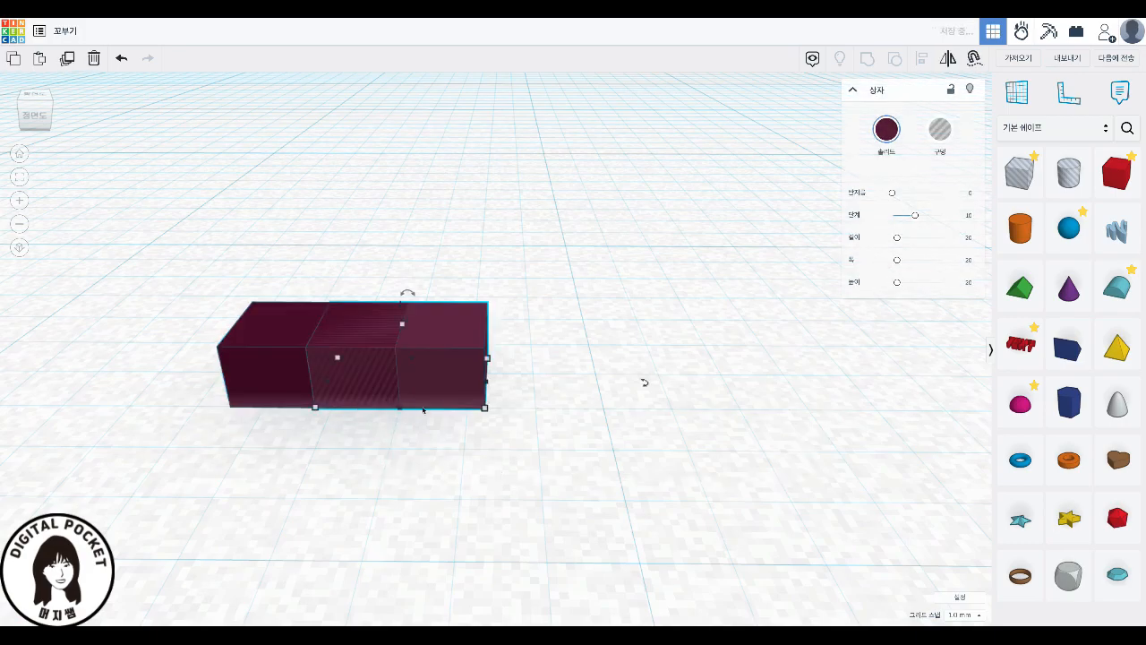
drag(469, 390, 656, 389)
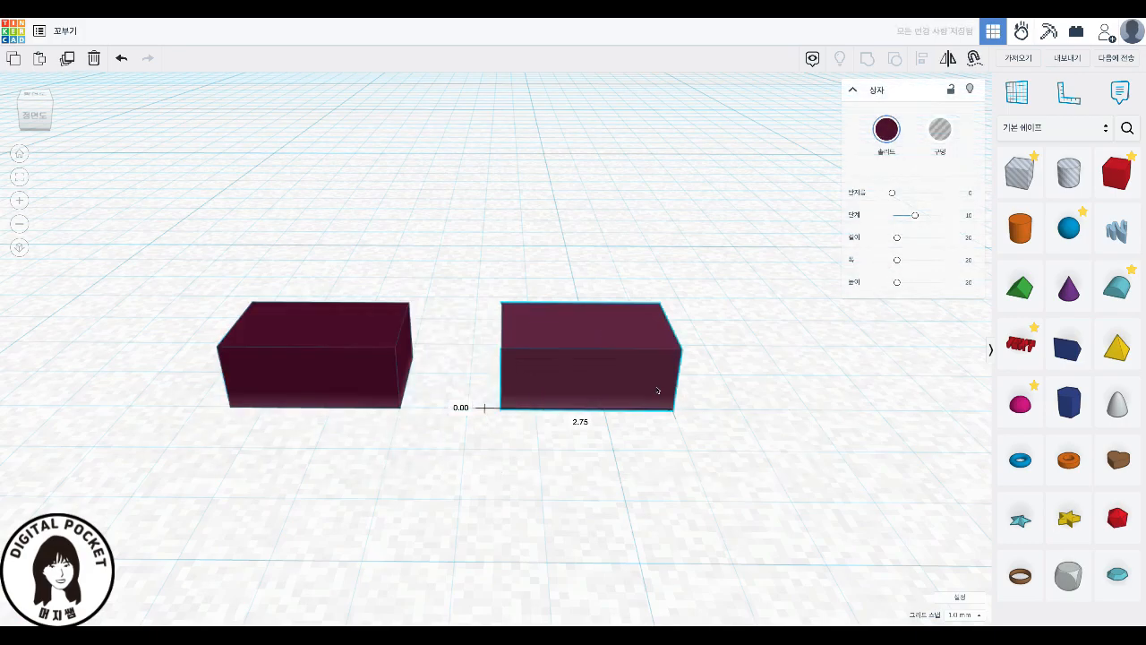
click(671, 409)
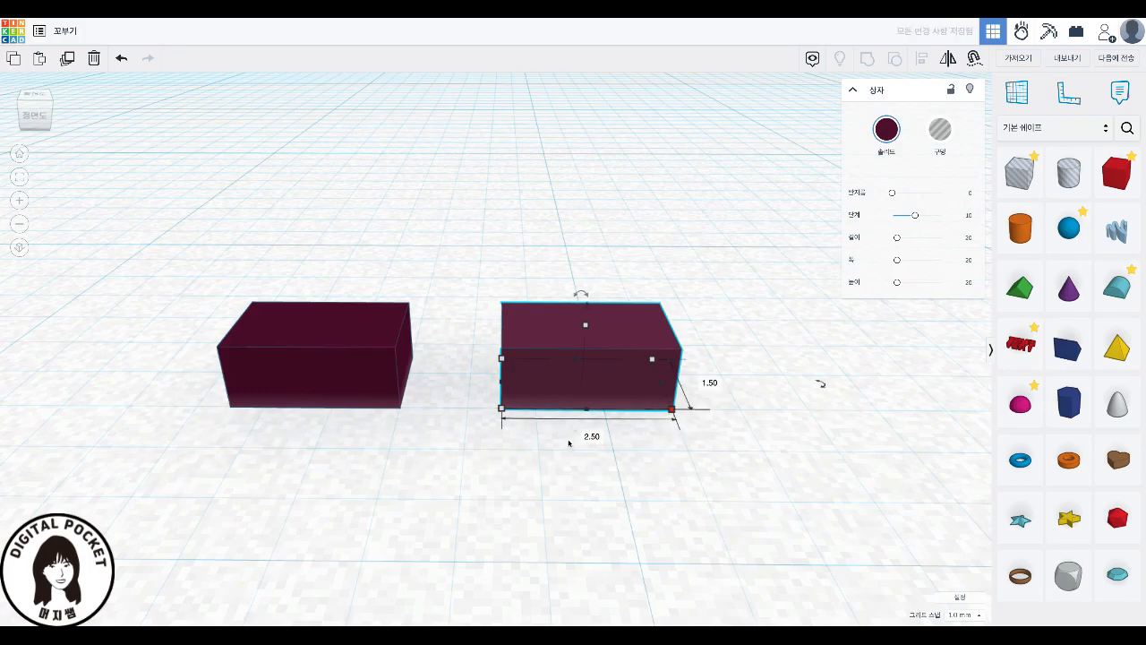
click(586, 325)
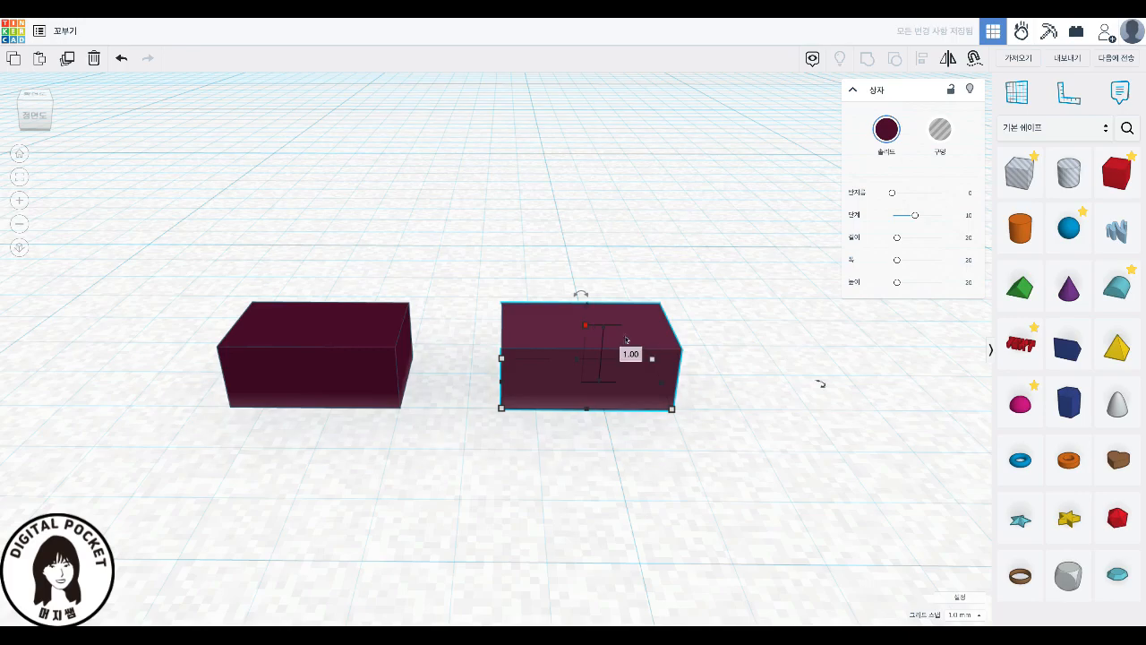
click(632, 353)
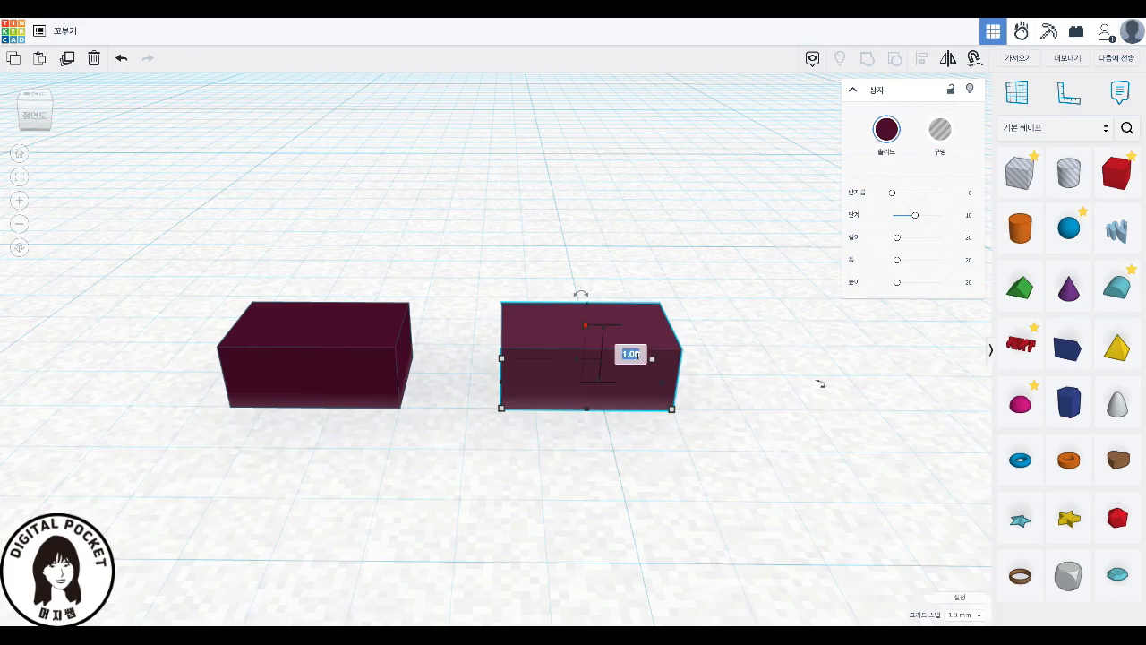
text(3)
key(Return)
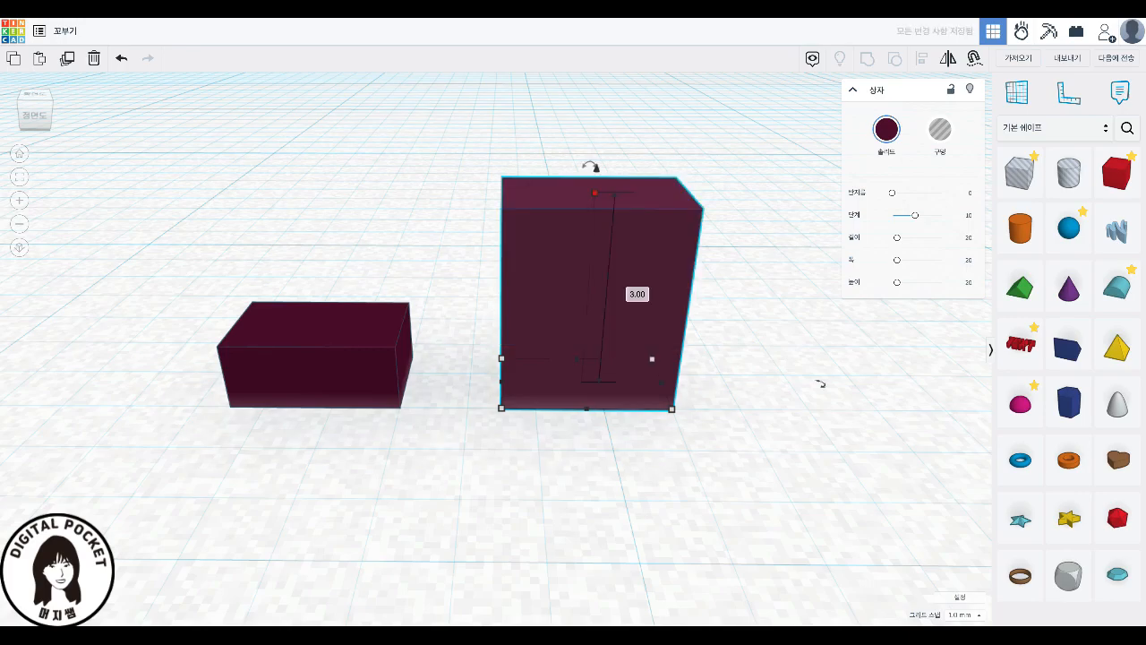
- Recolour the 3 mm tall maroon box to the custom very dark brown 261606
click(887, 133)
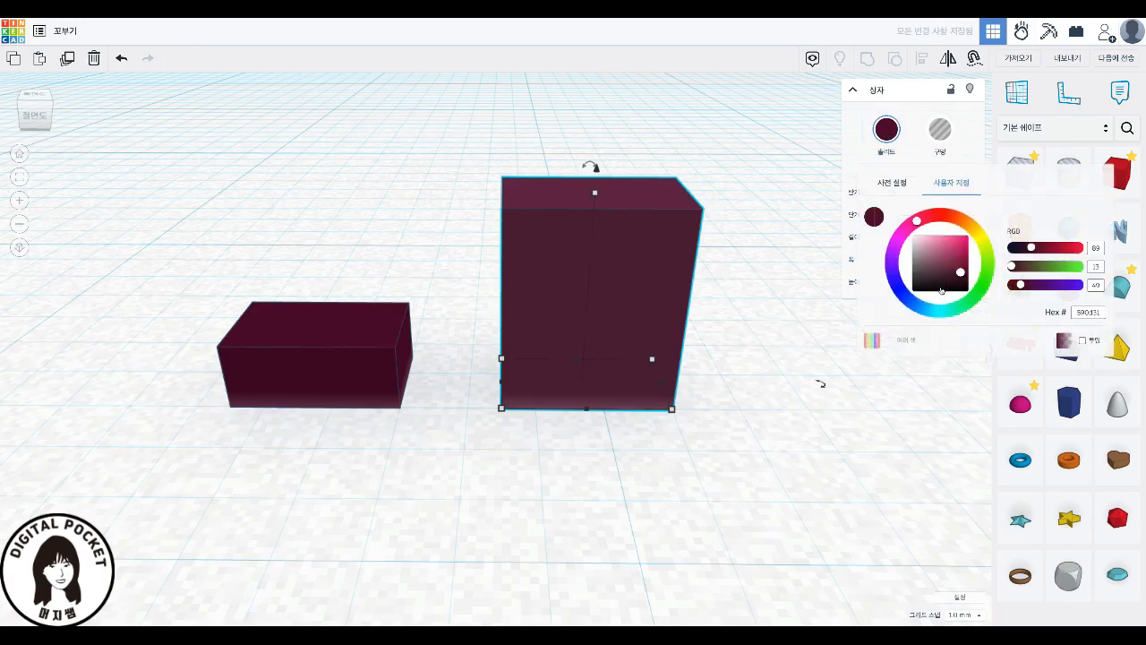
click(893, 183)
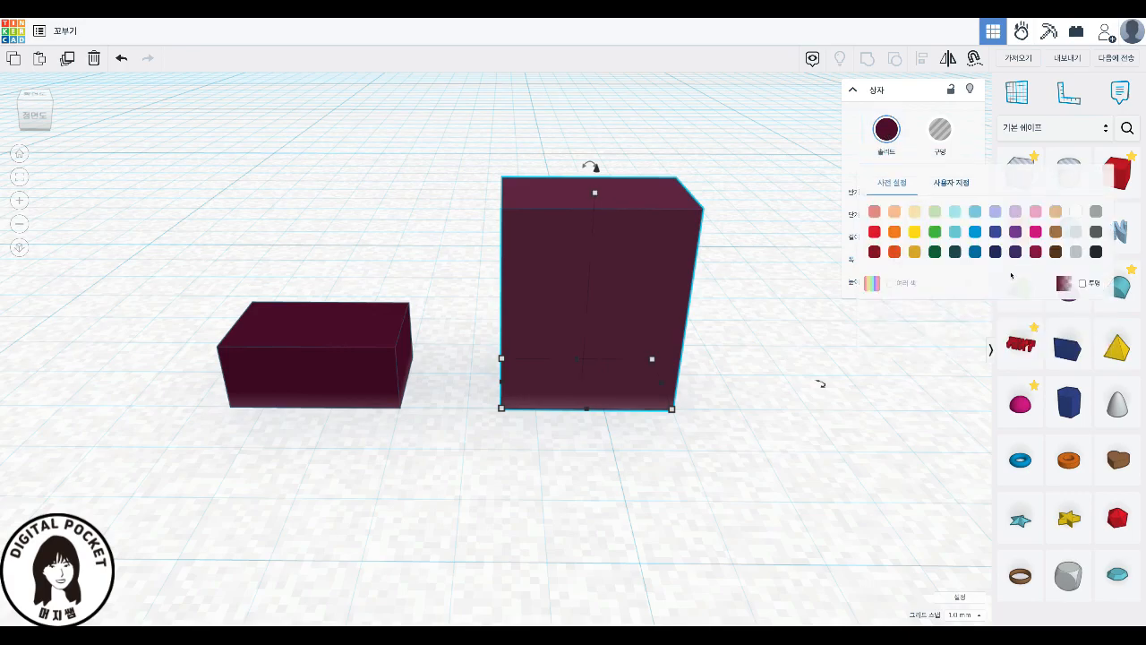
click(1056, 252)
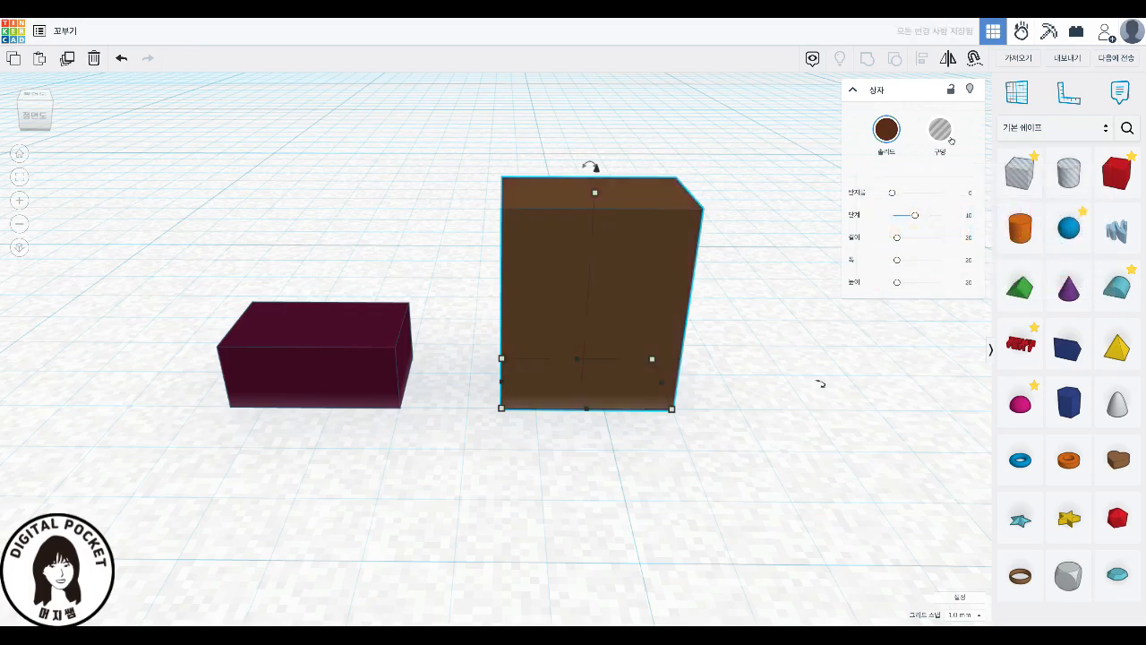
click(874, 136)
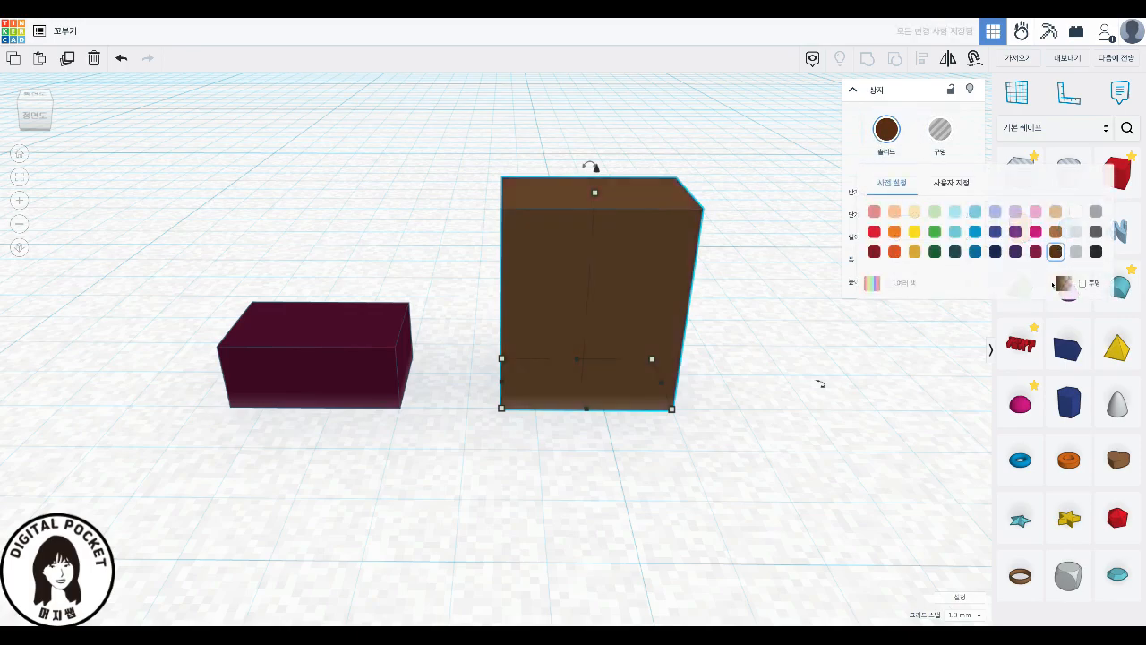
click(955, 188)
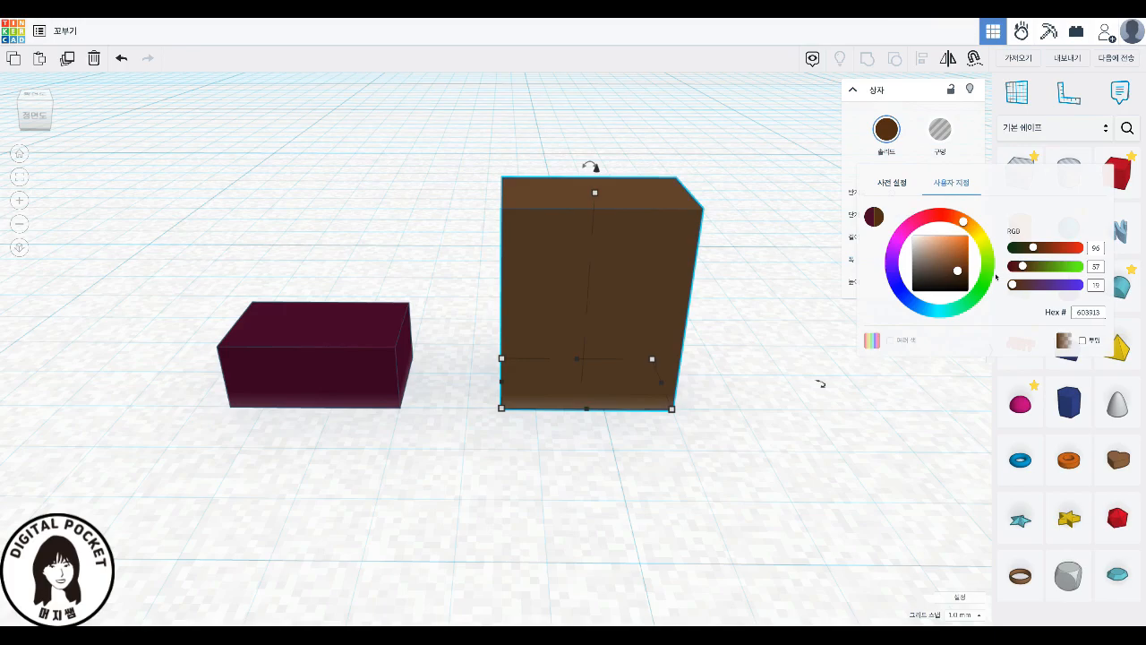
drag(958, 274, 959, 284)
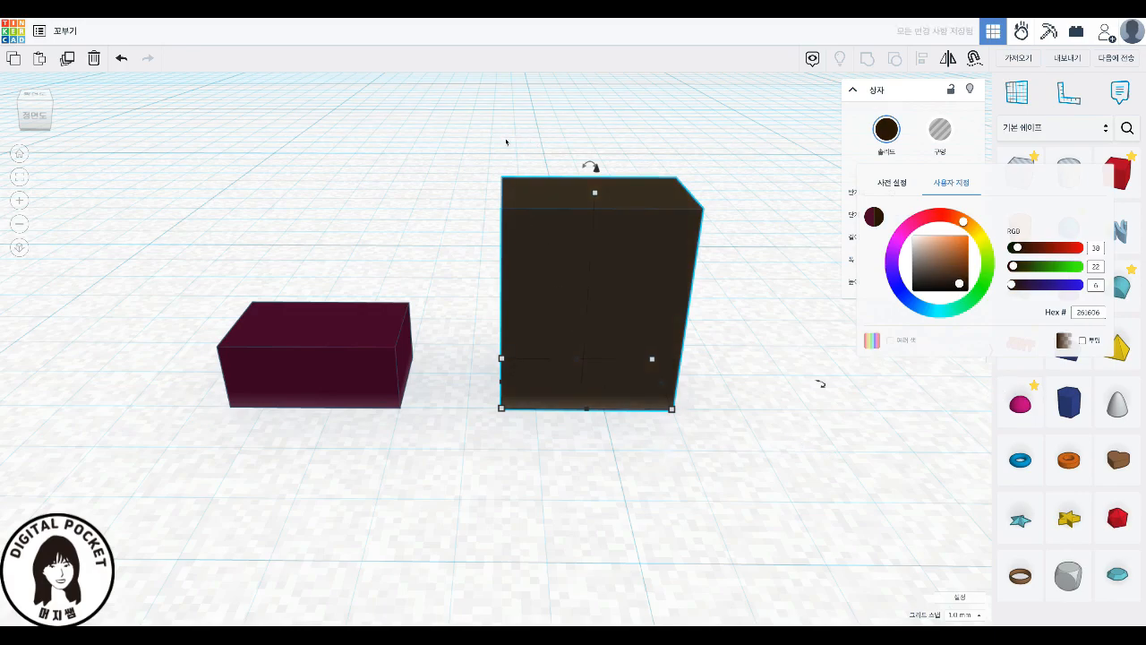
- Raise the dark brown box 1 mm and shift it 4 mm to the left so it sits on the maroon box
click(596, 167)
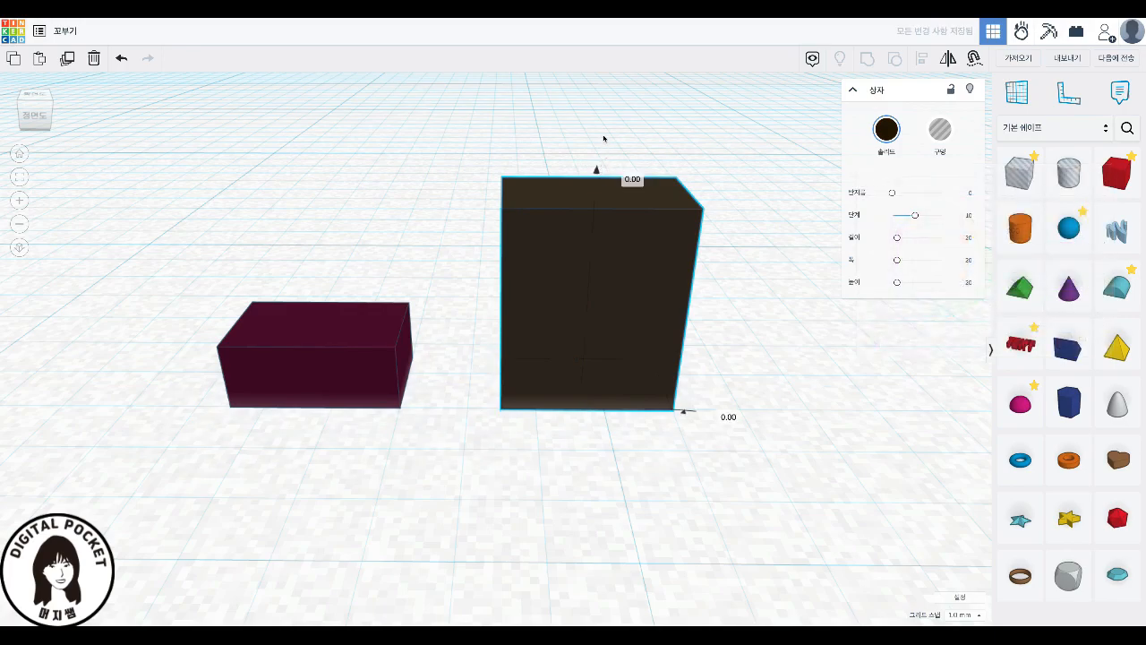
drag(603, 138, 606, 120)
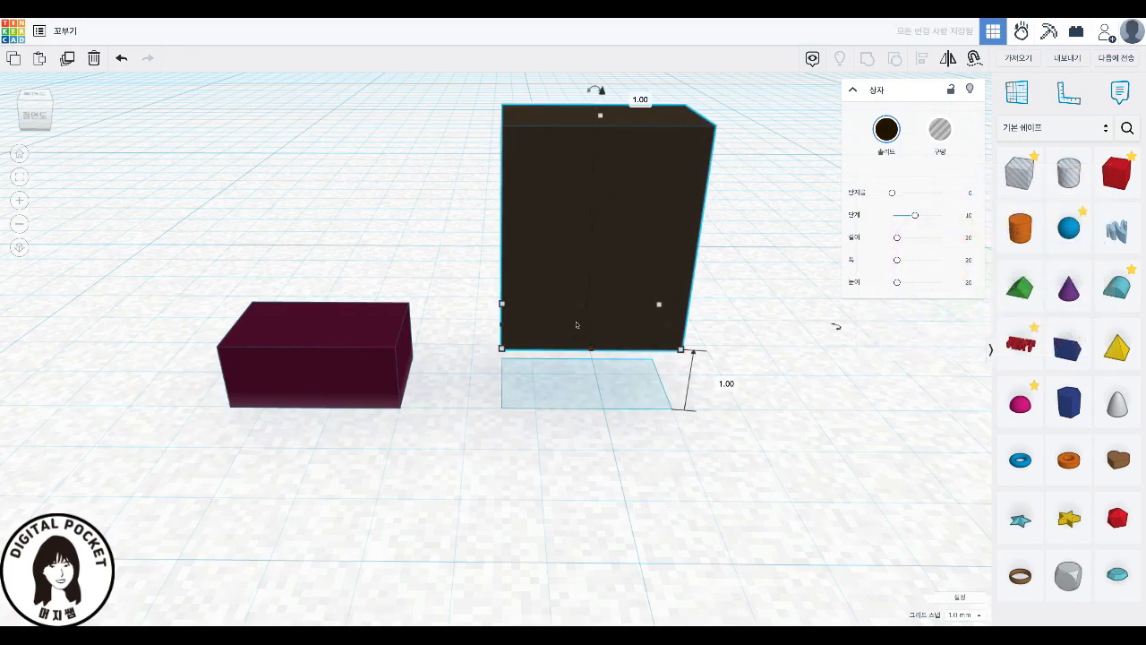
drag(648, 248, 346, 242)
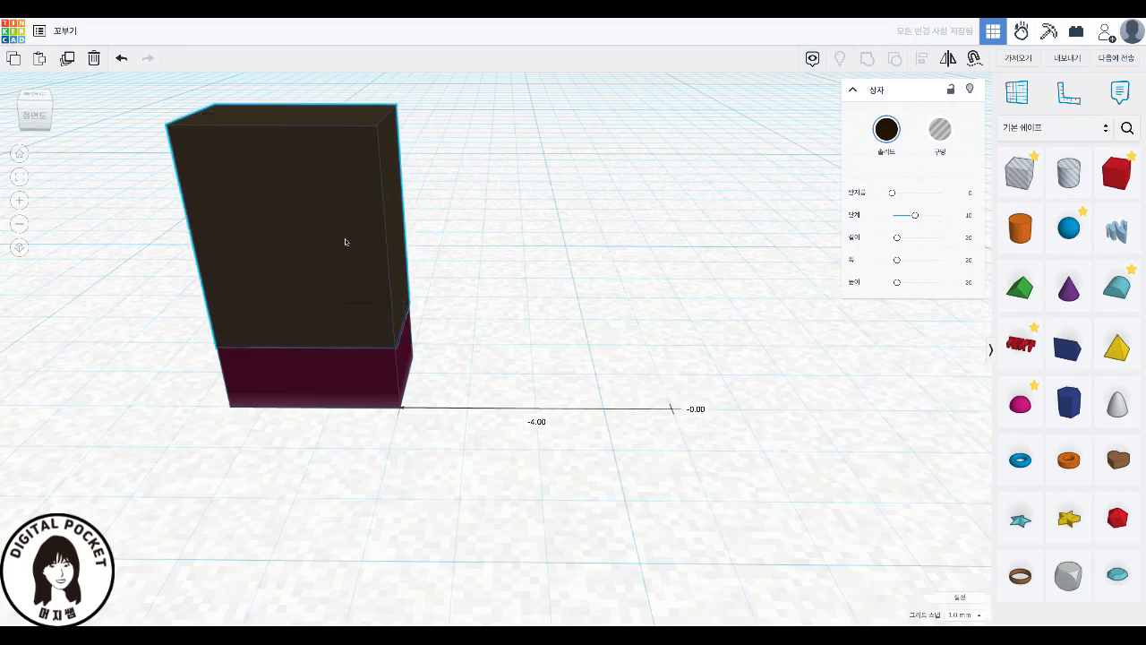
drag(371, 284, 351, 251)
right_drag(632, 422, 384, 417)
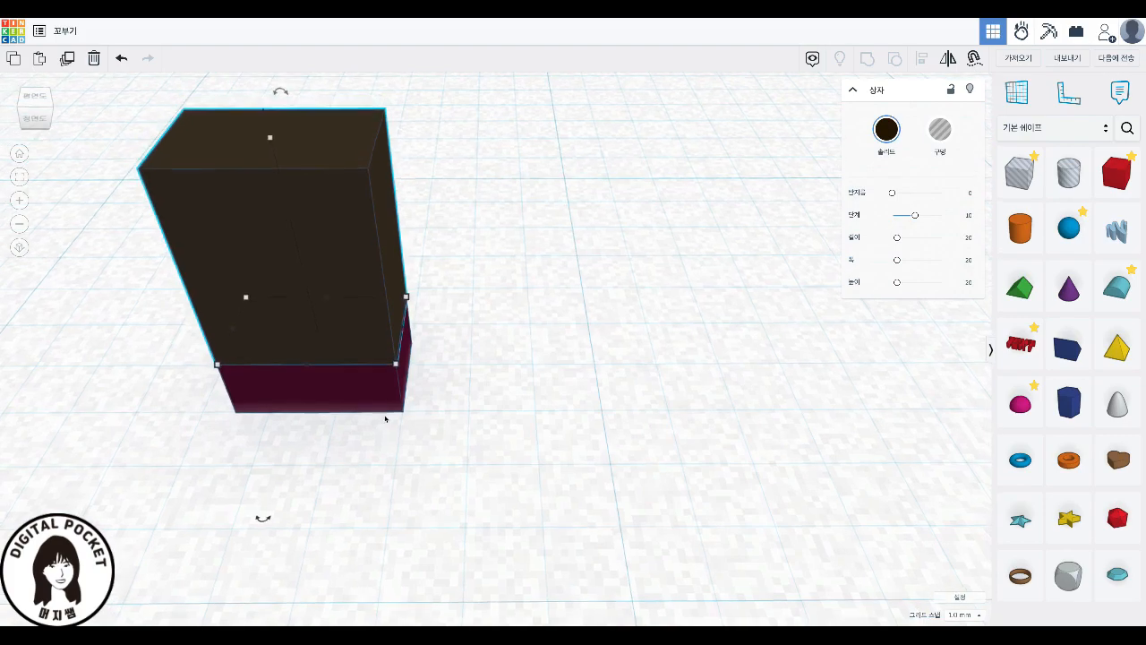
- Group the dark brown and maroon boxes and turn on multicolour for the group
drag(434, 458, 158, 229)
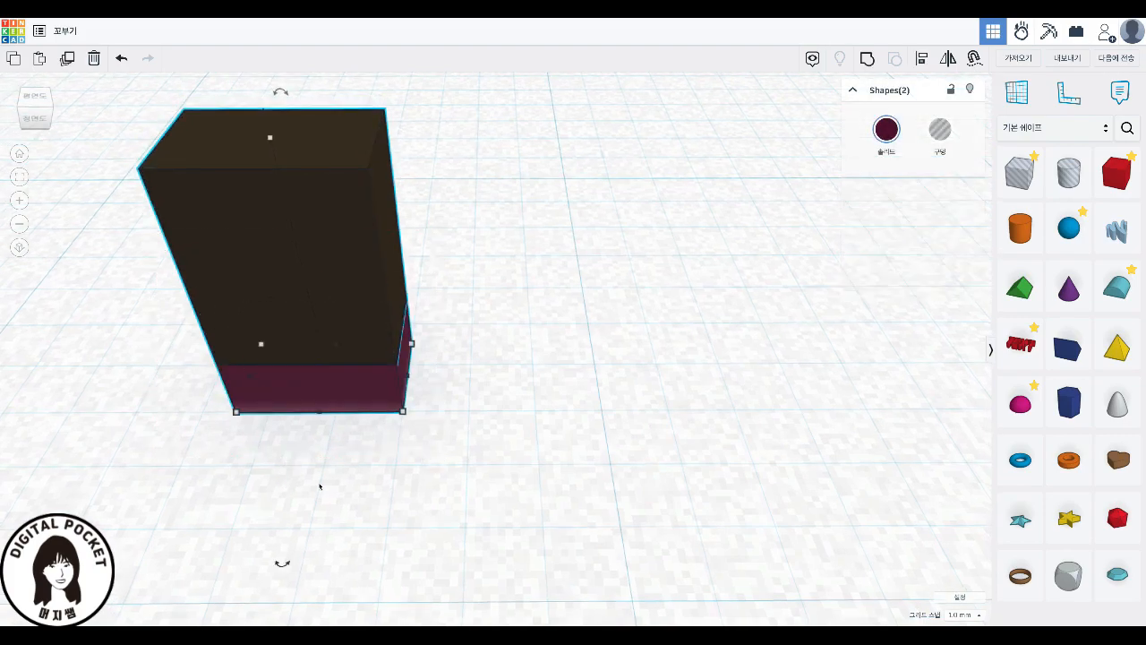
drag(437, 458, 109, 70)
key(ctrl+g)
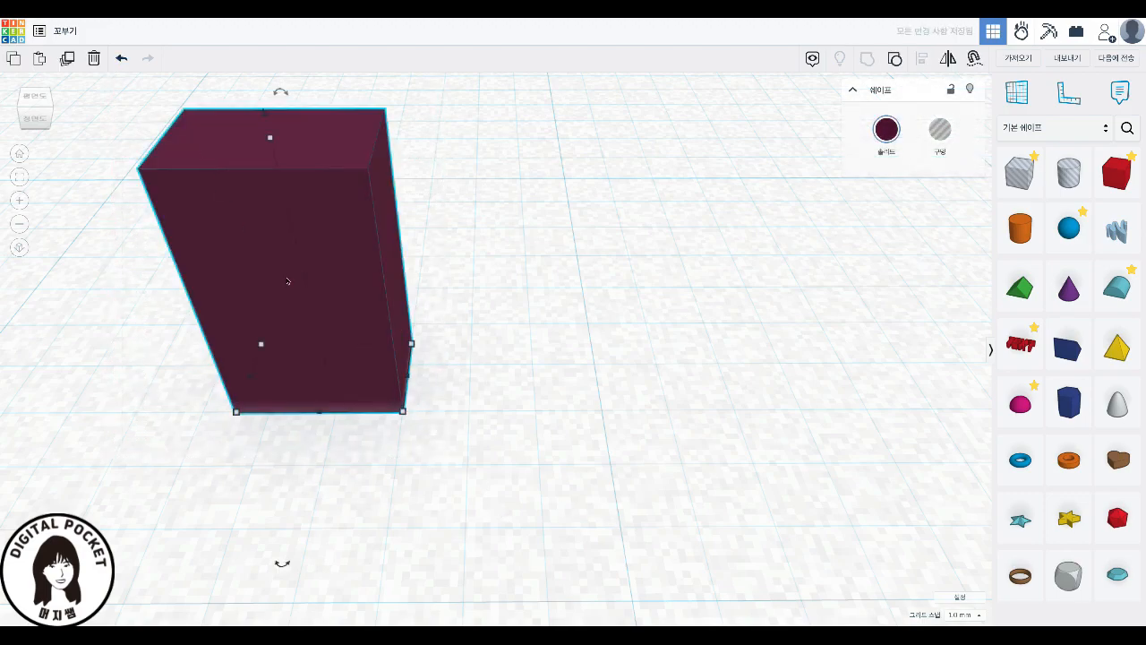
right_drag(433, 465, 437, 426)
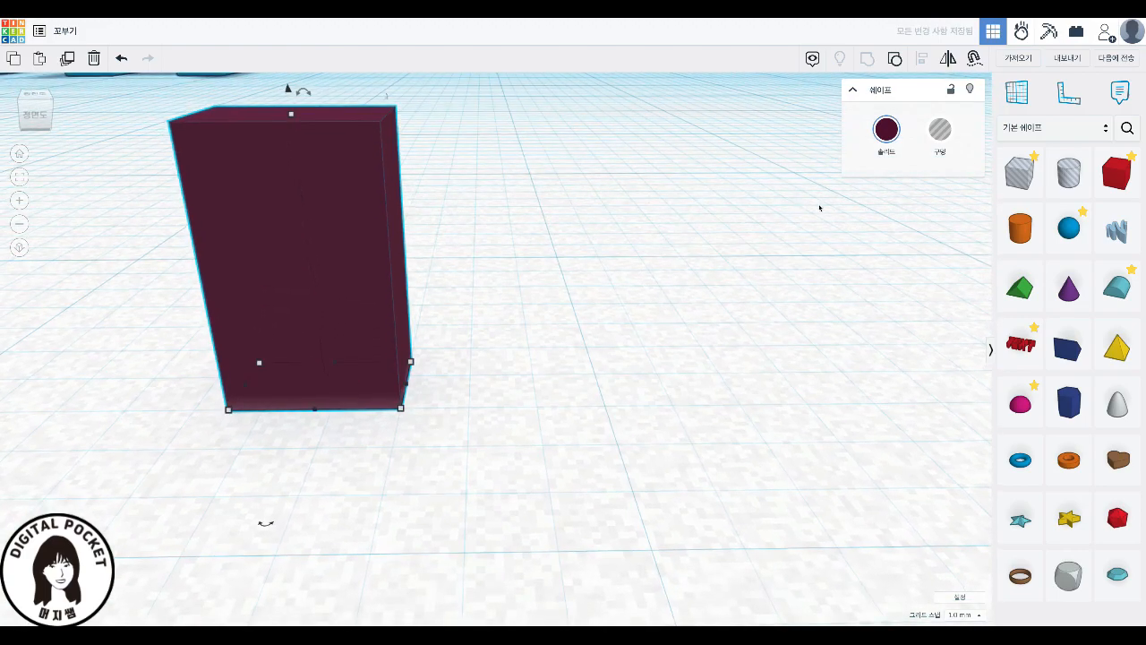
click(887, 136)
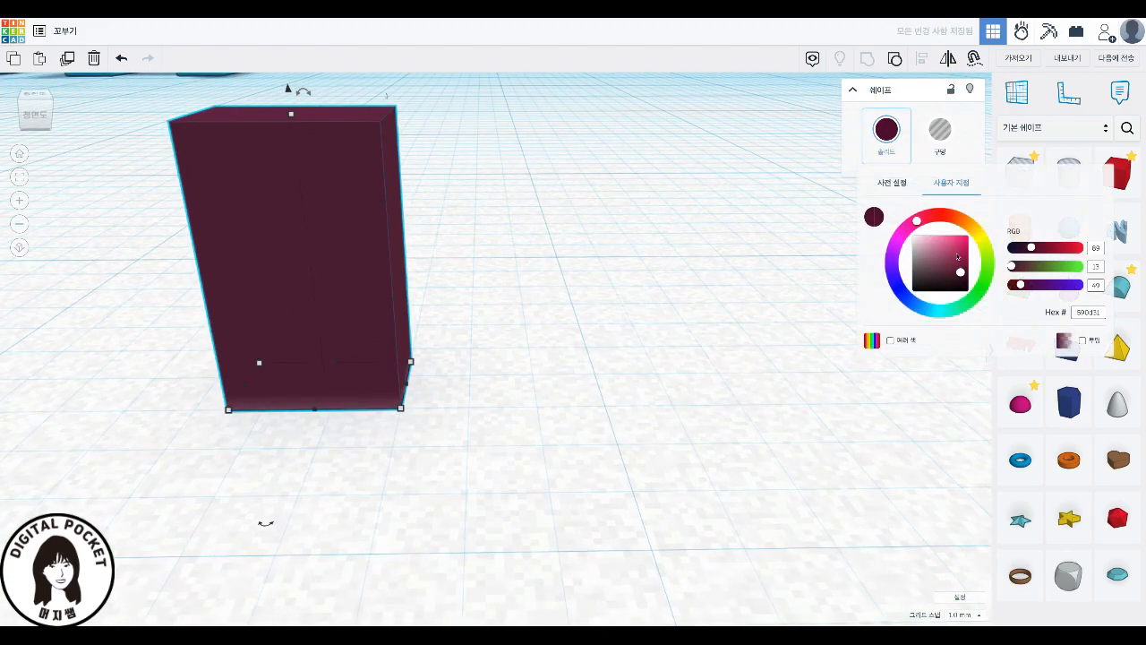
click(904, 341)
click(606, 423)
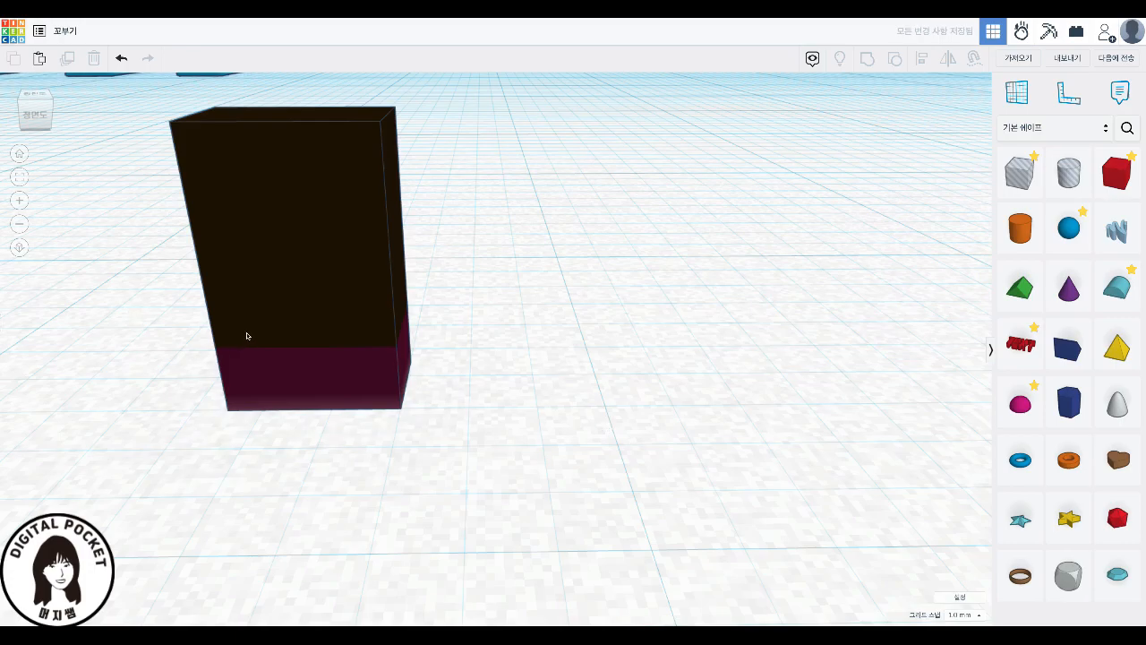
- Add a new box to the workplane and set its width and depth to 1 mm each
click(246, 337)
scroll(380, 403, down, 3)
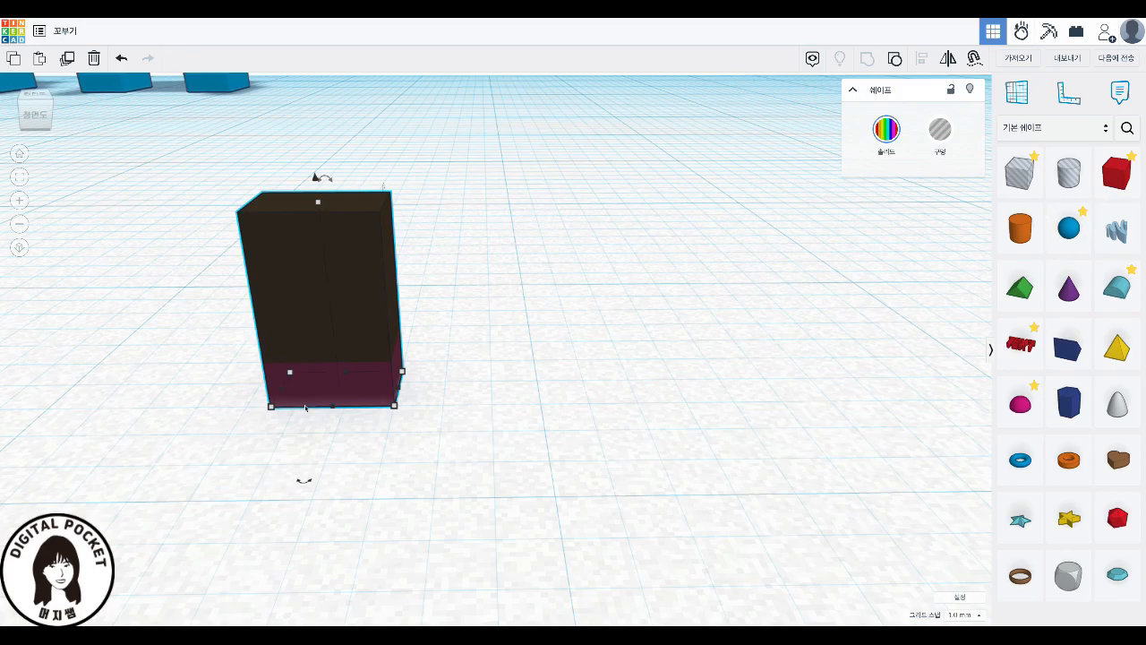
drag(1120, 185, 615, 405)
scroll(618, 402, up, 1)
scroll(617, 403, down, 5)
click(694, 418)
click(642, 449)
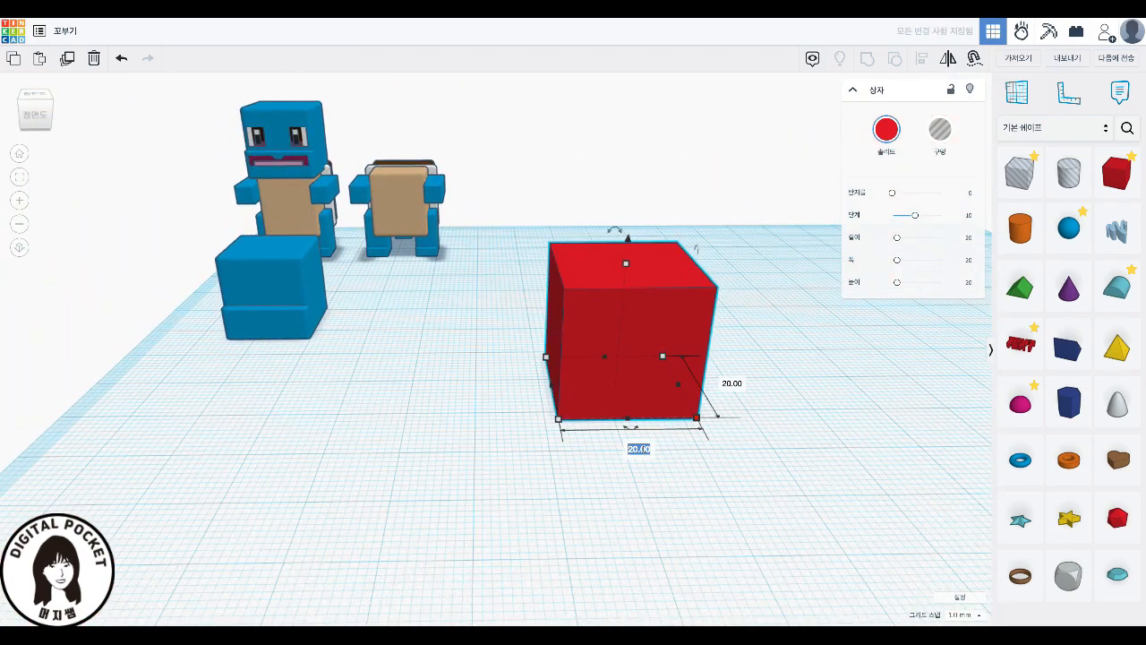
text(1)
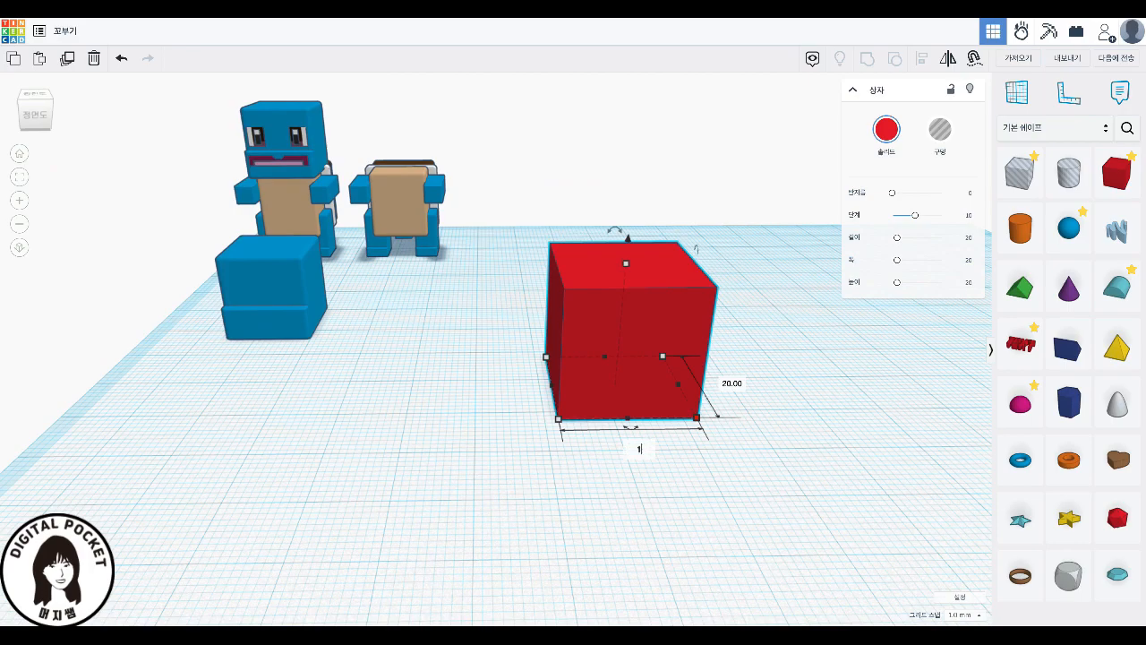
key(Tab)
text(1)
key(Return)
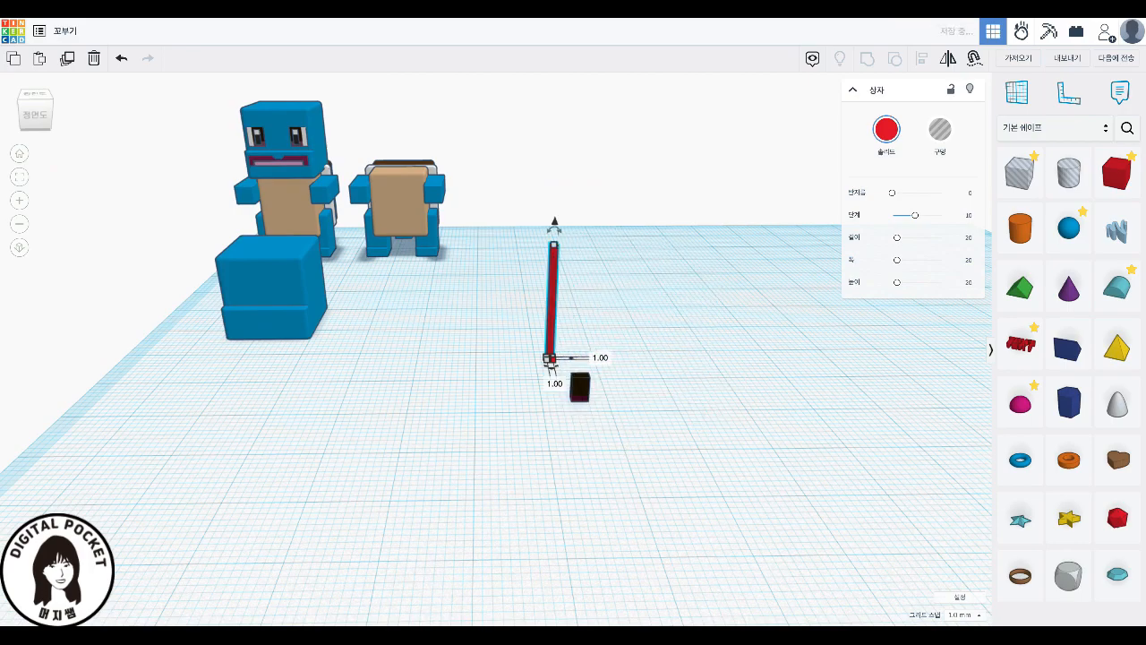
- Set the new box's height to 2 mm and colour it black from the preset colours
scroll(642, 449, down, 1)
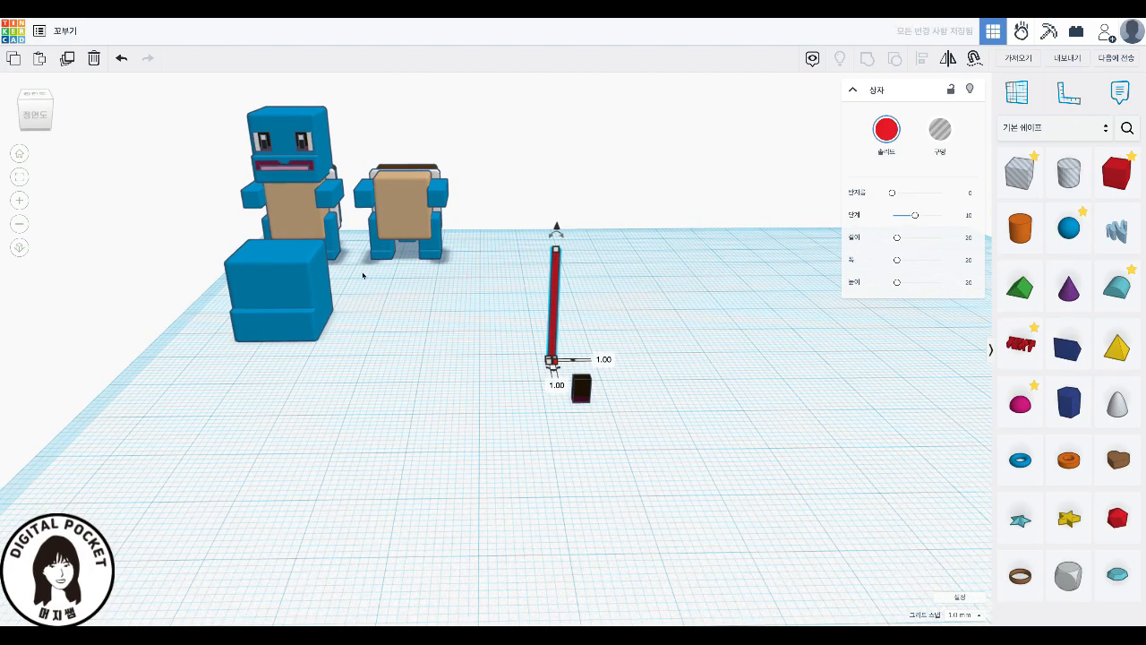
click(605, 306)
text(2)
key(Return)
click(886, 128)
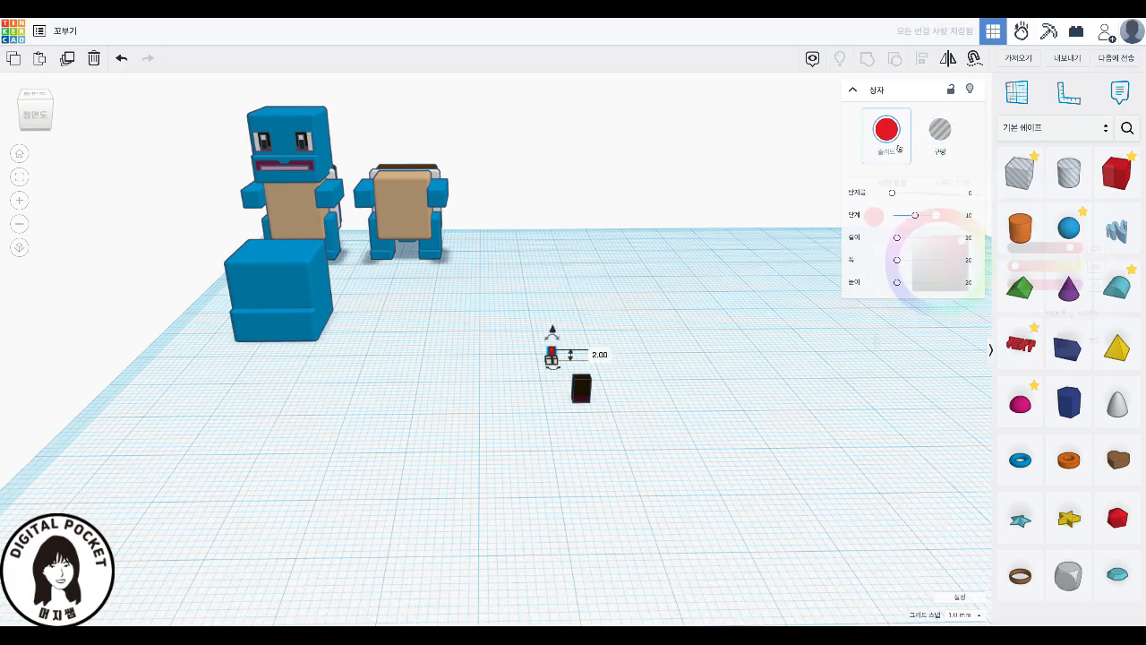
click(892, 183)
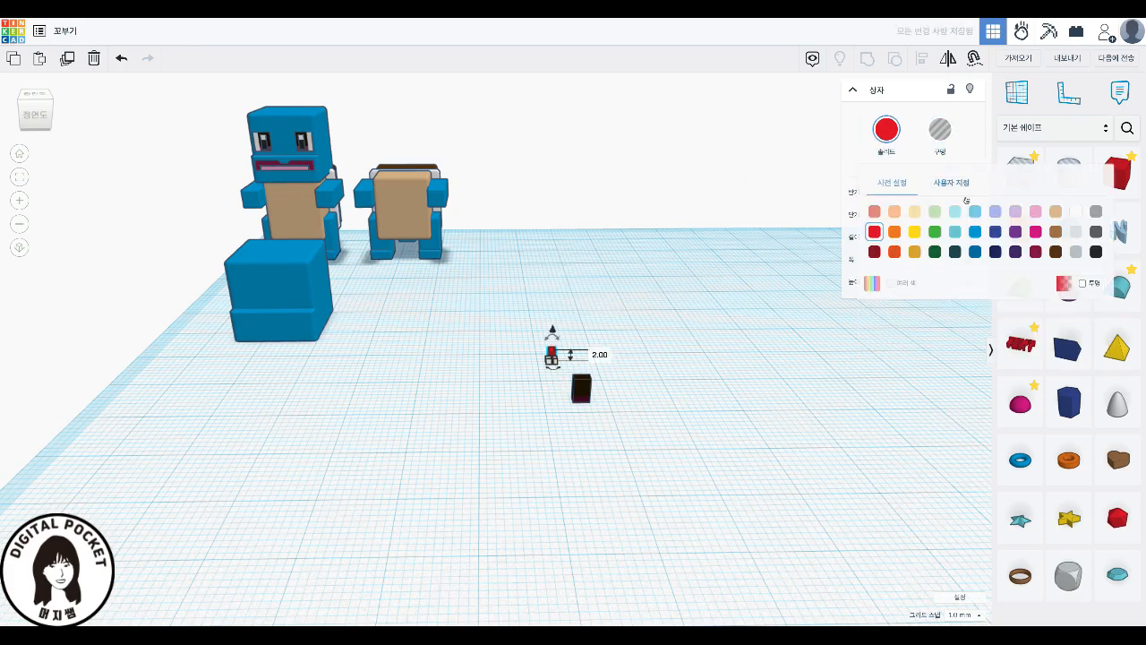
click(1096, 252)
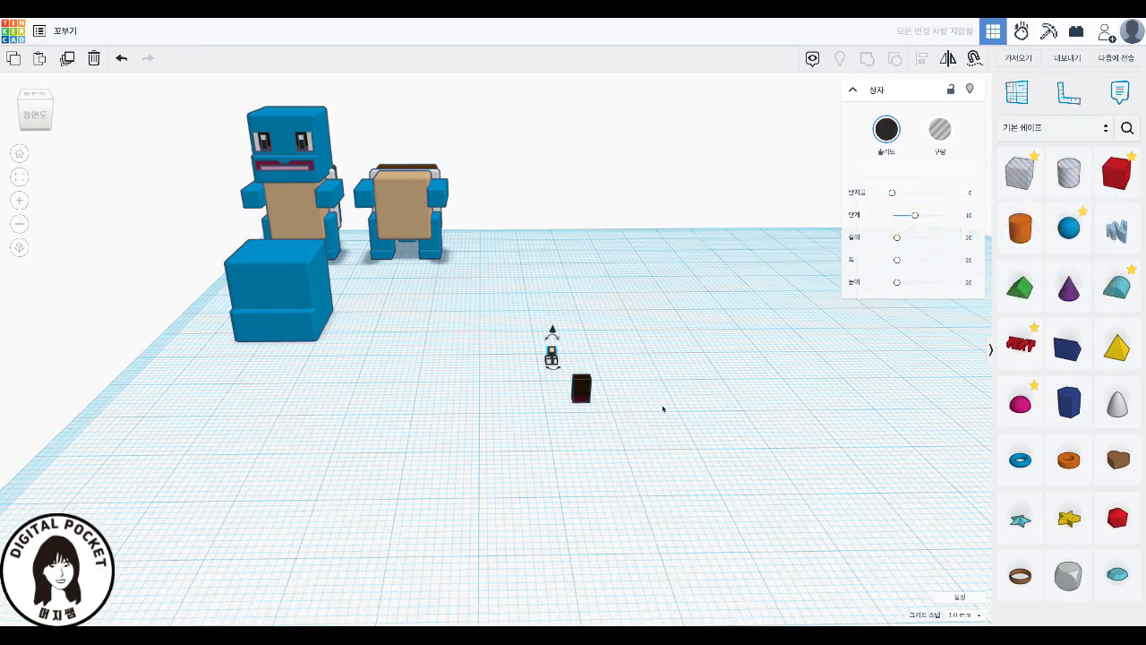
- Duplicate the small black box and move the copy 8 mm to the right
key(ctrl+d)
key(Right)
key(Right)
key(Right)
key(Right)
key(Right)
key(Right)
key(Right)
key(Right)
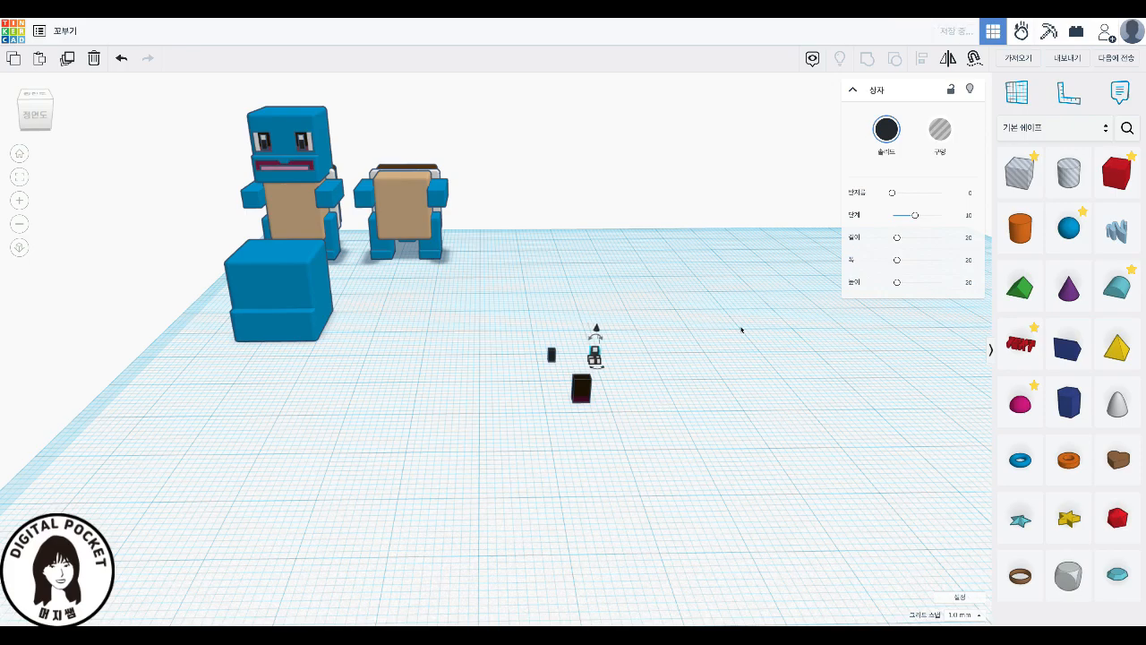
- Colour the duplicated box white and set its height to 1 mm
click(886, 130)
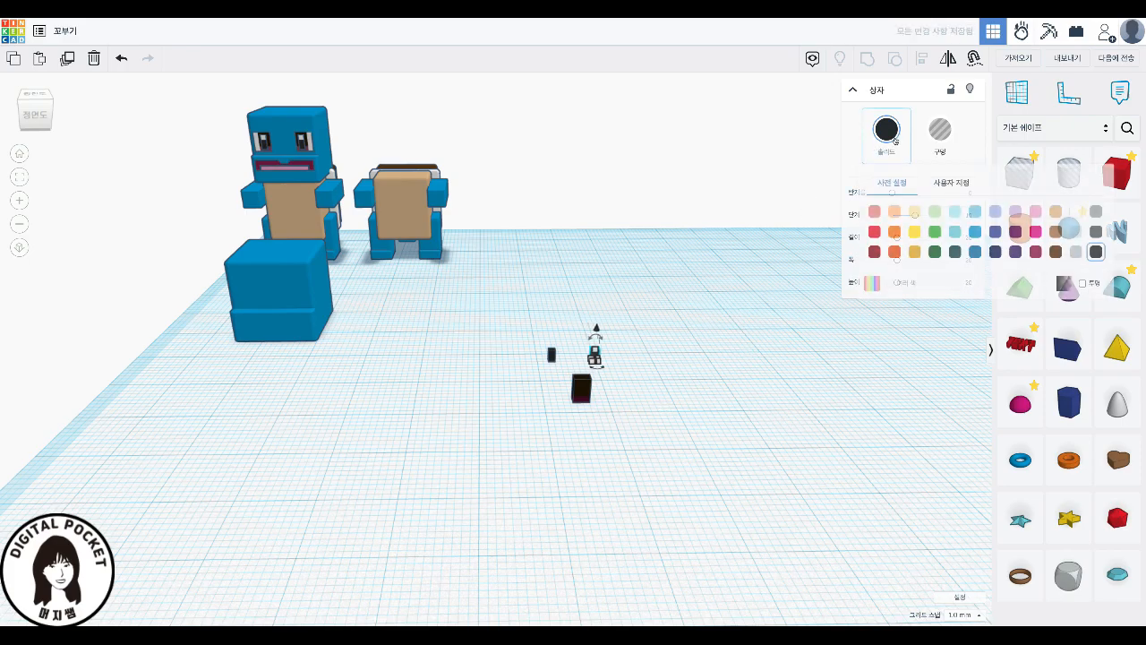
click(1075, 210)
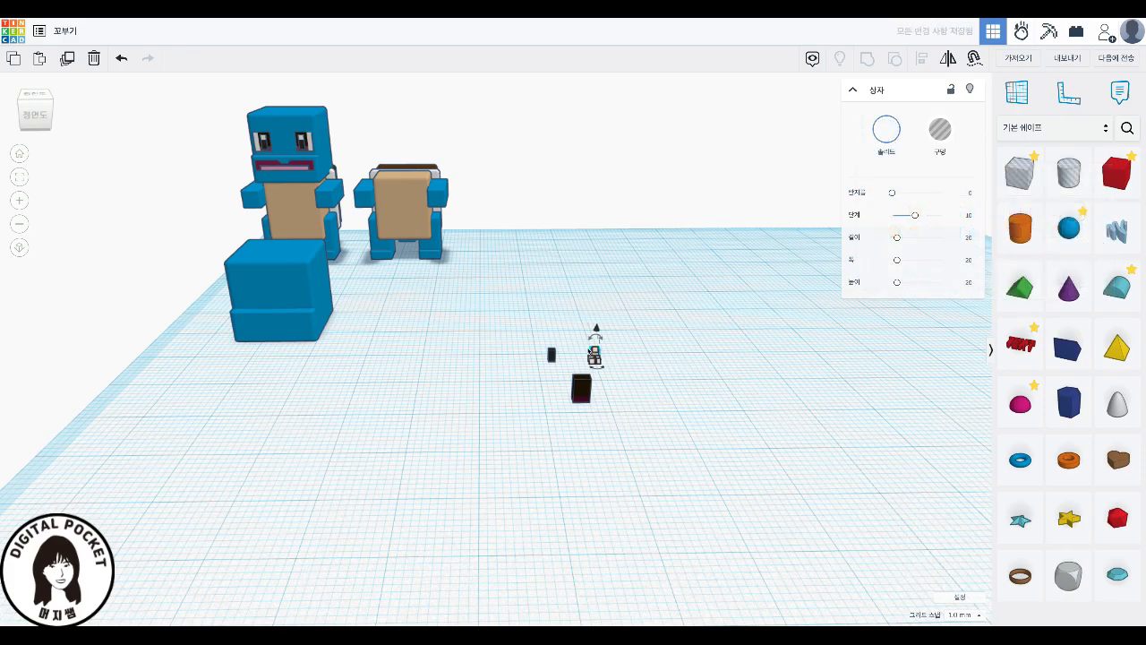
click(645, 355)
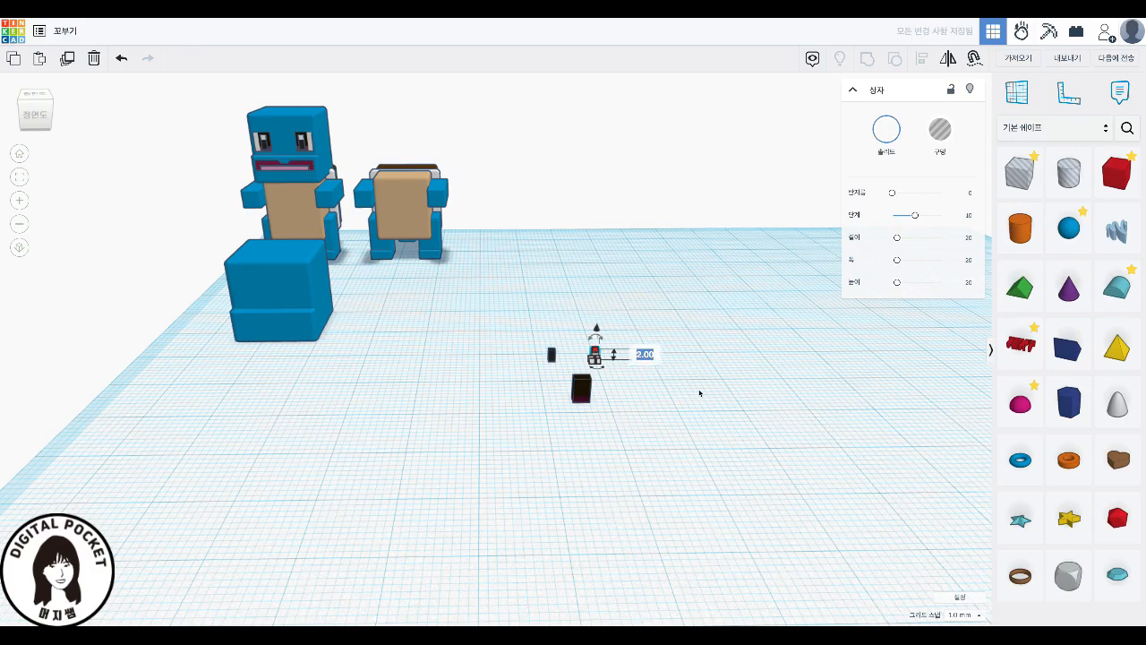
key(Return)
- Move the two-colour block 16 mm left and 12 mm back, and bring the black and white boxes forward side by side
drag(584, 398, 484, 365)
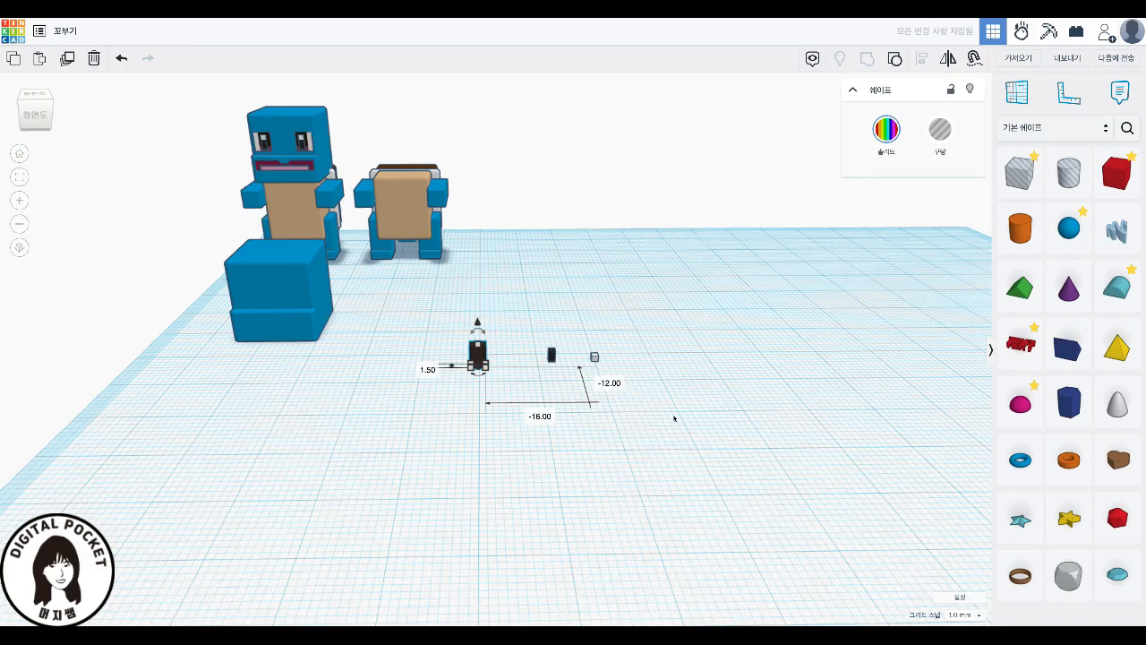
scroll(658, 418, up, 8)
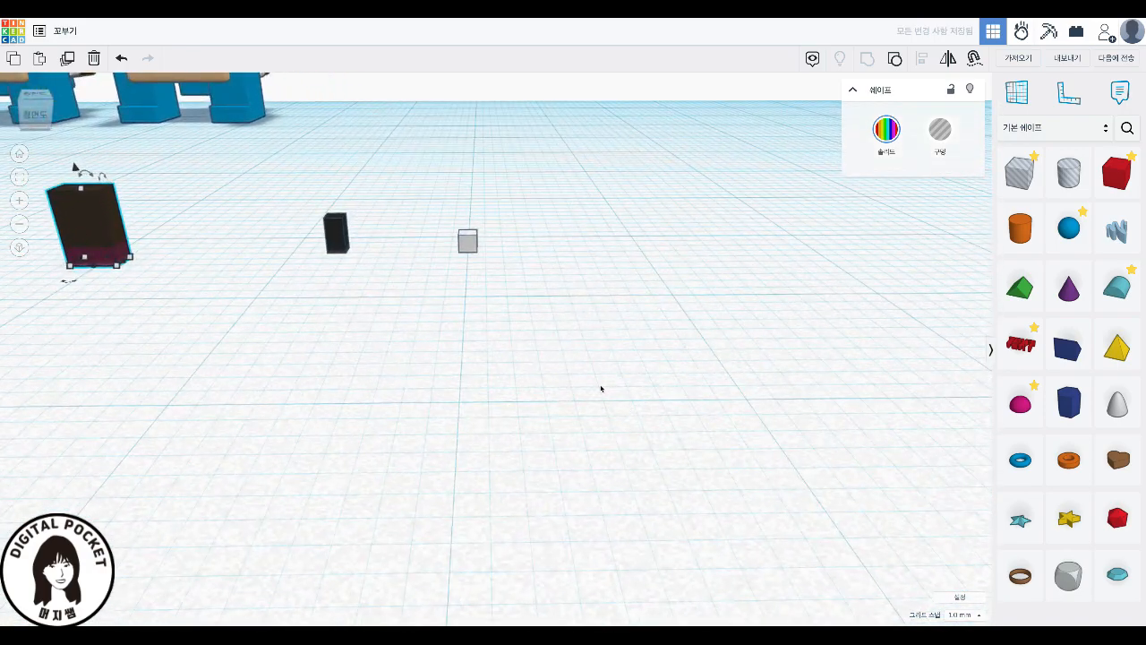
drag(296, 216, 453, 384)
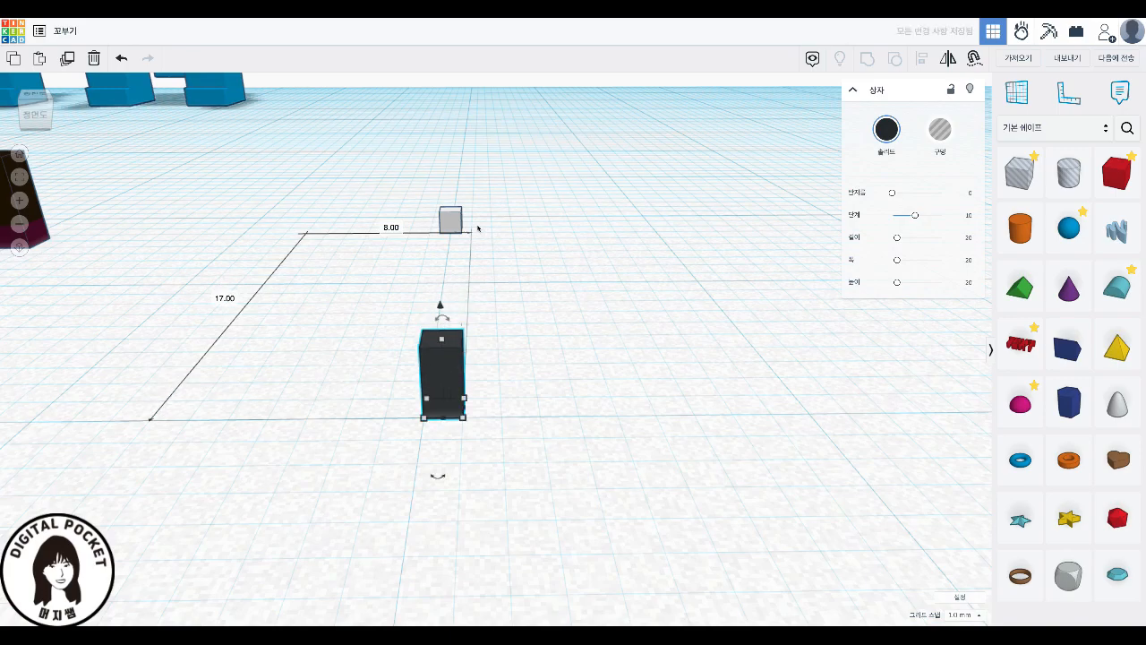
drag(452, 221, 538, 403)
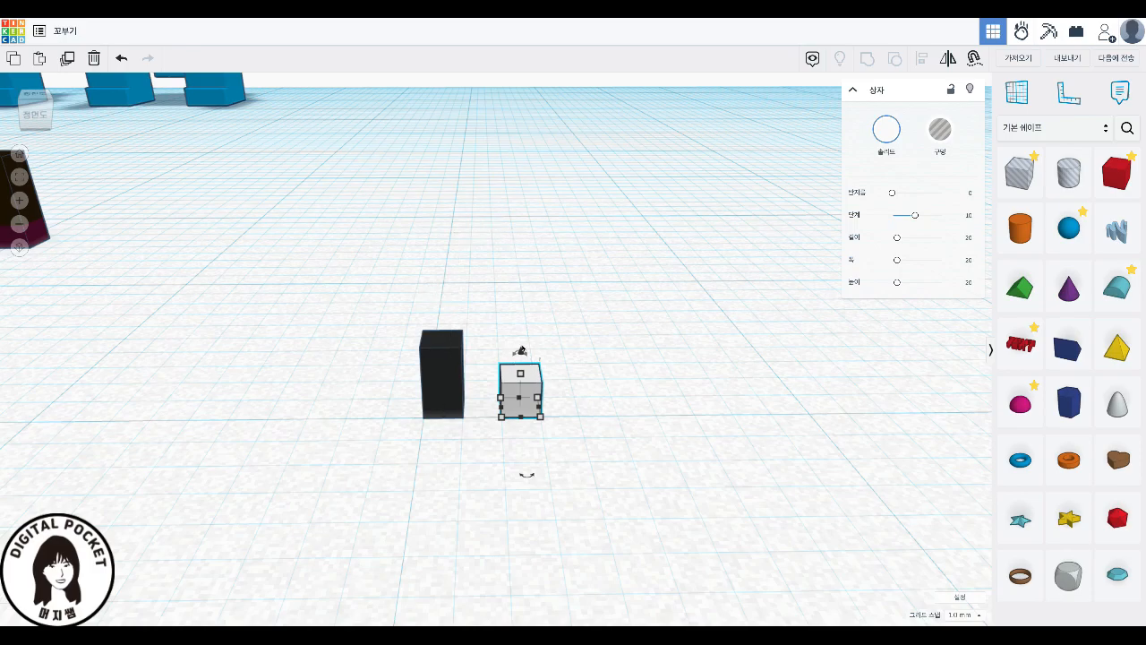
- Raise the white box 2 mm and shift it 2 mm to the left onto the black box
drag(520, 351, 520, 284)
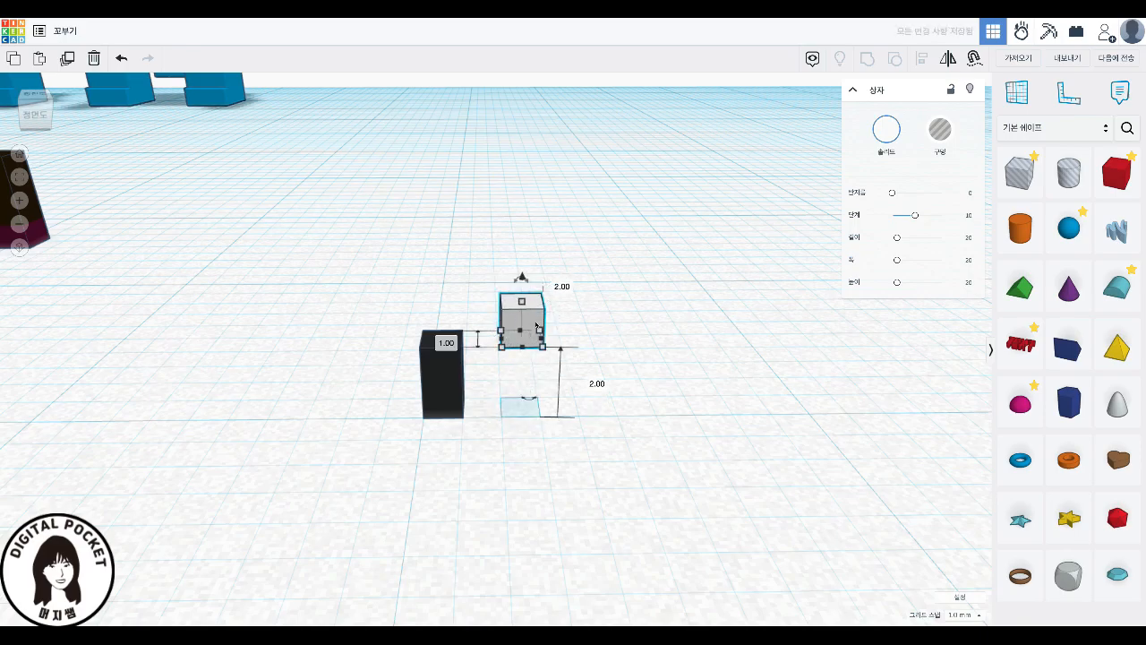
key(Left)
key(Left)
- Group the stacked black and white boxes and enable multicolour for the group
right_drag(553, 430, 514, 412)
drag(374, 263, 585, 561)
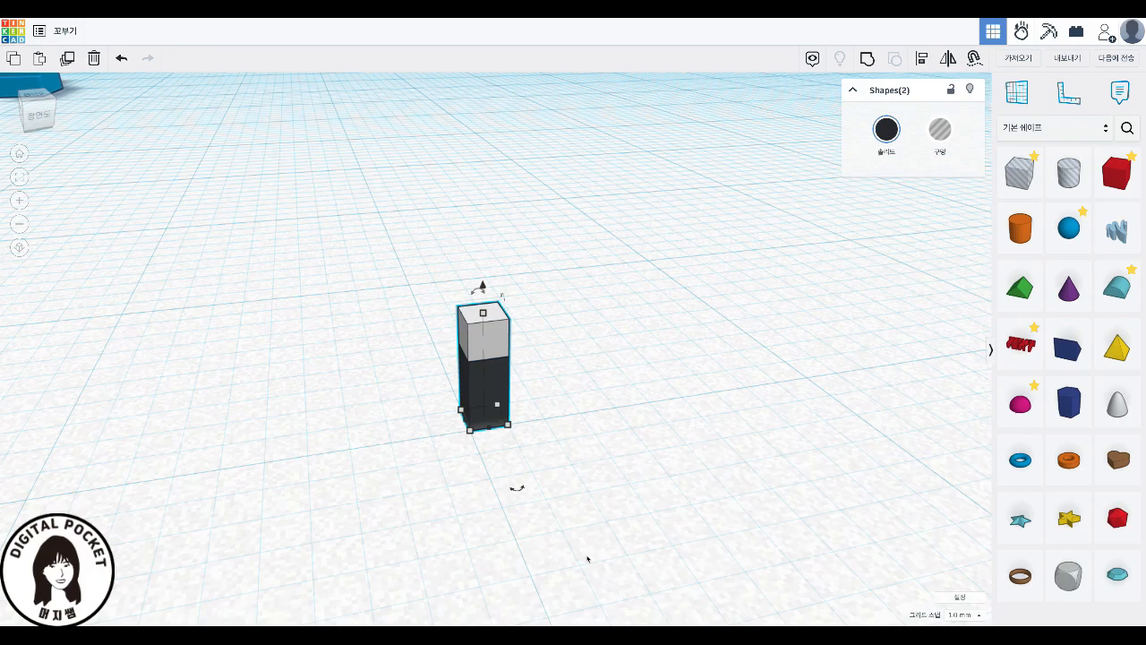
key(ctrl+g)
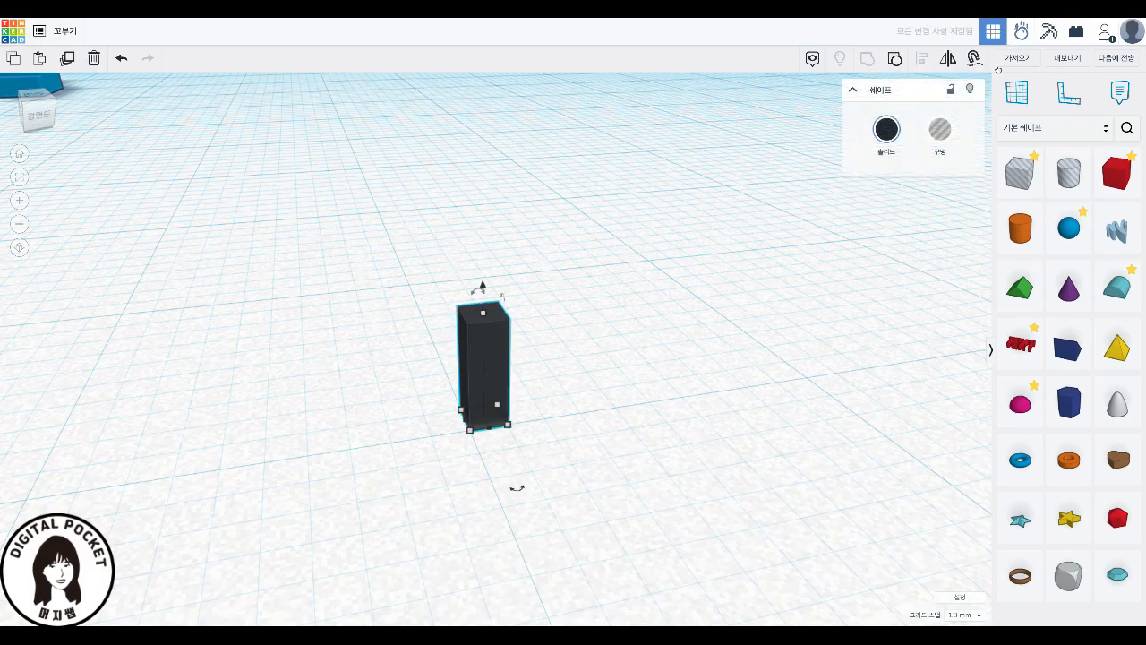
click(883, 132)
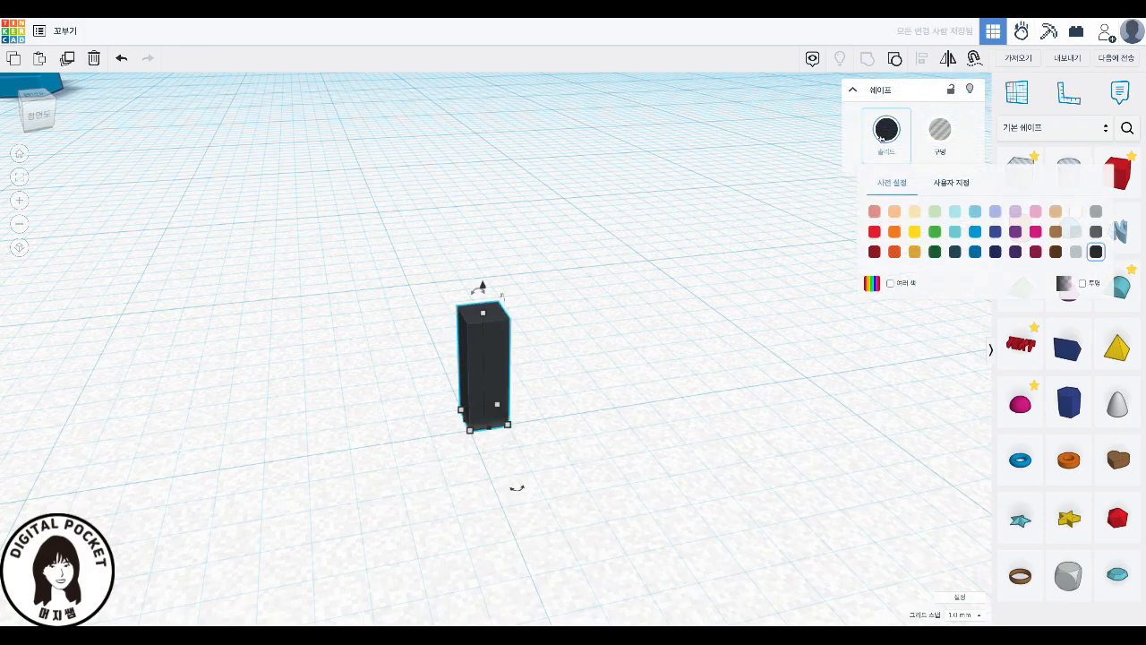
click(907, 284)
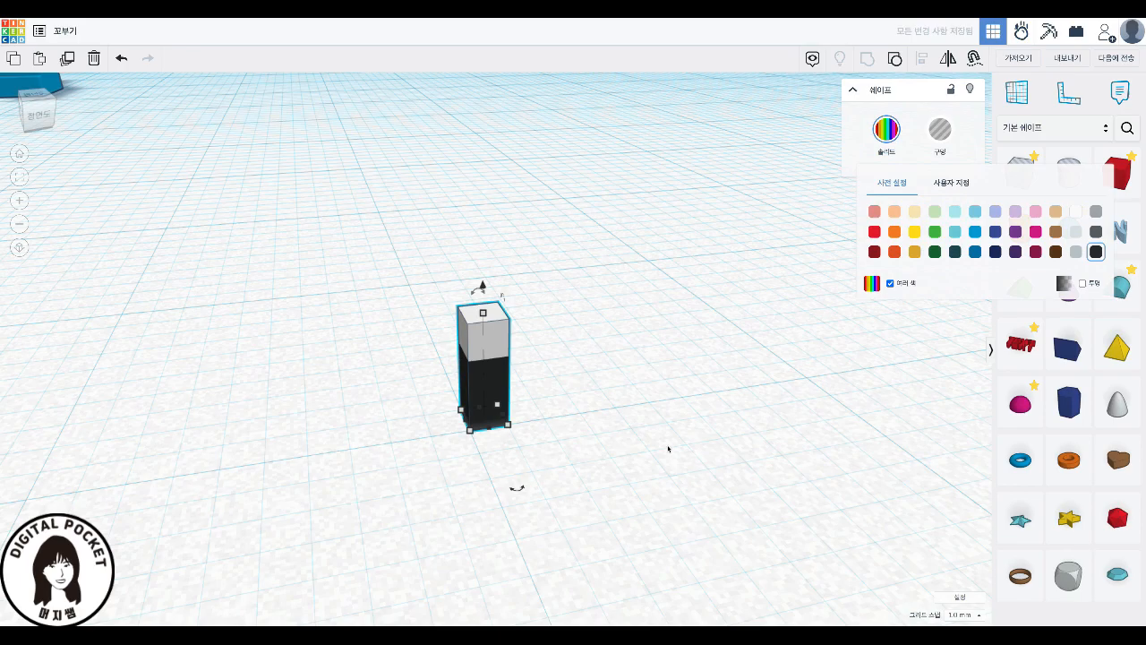
- Bring the brown and magenta block beside the black and white block, and place the black and white block slightly in front of it
scroll(543, 402, down, 8)
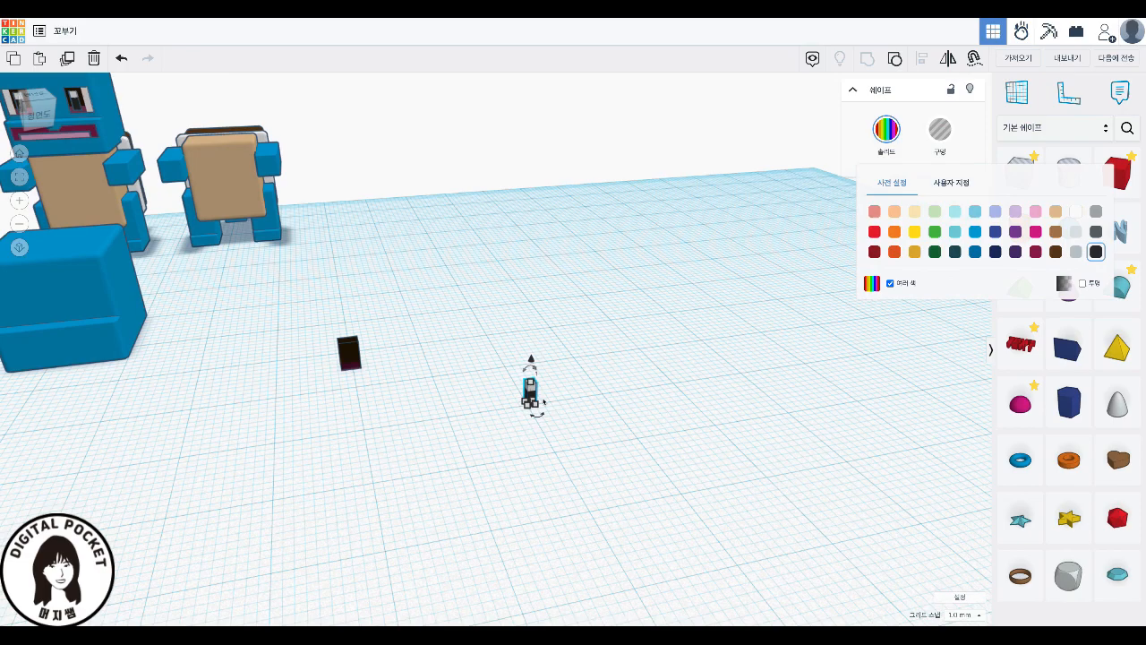
drag(343, 369, 589, 406)
right_drag(663, 455, 584, 461)
scroll(614, 461, down, 3)
scroll(614, 461, up, 5)
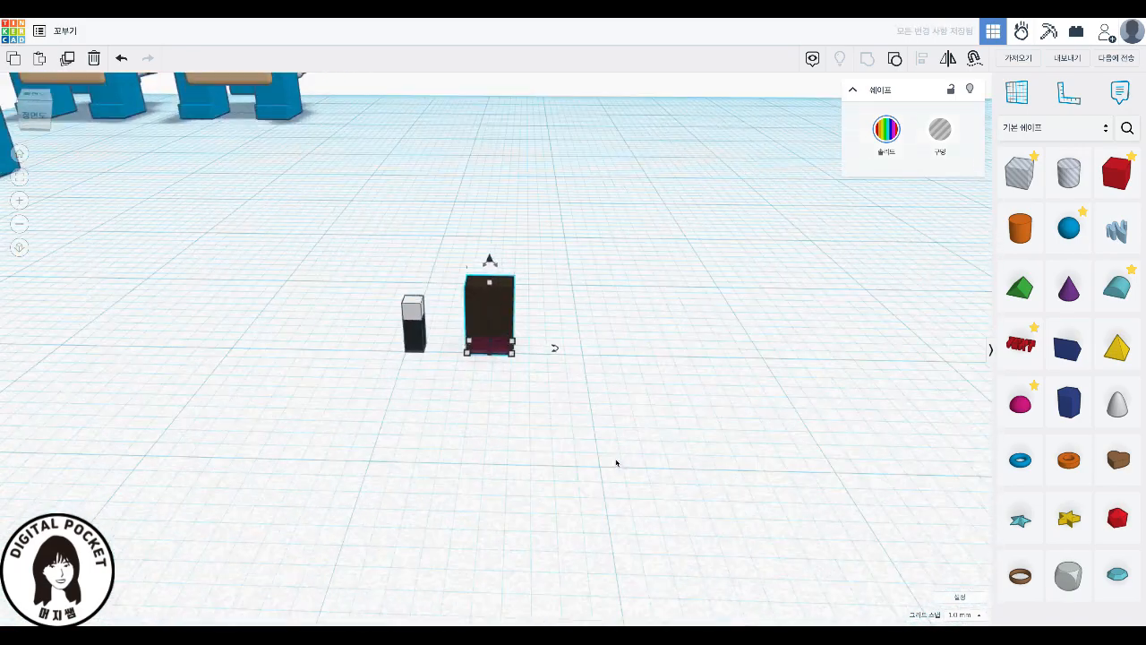
scroll(609, 444, up, 2)
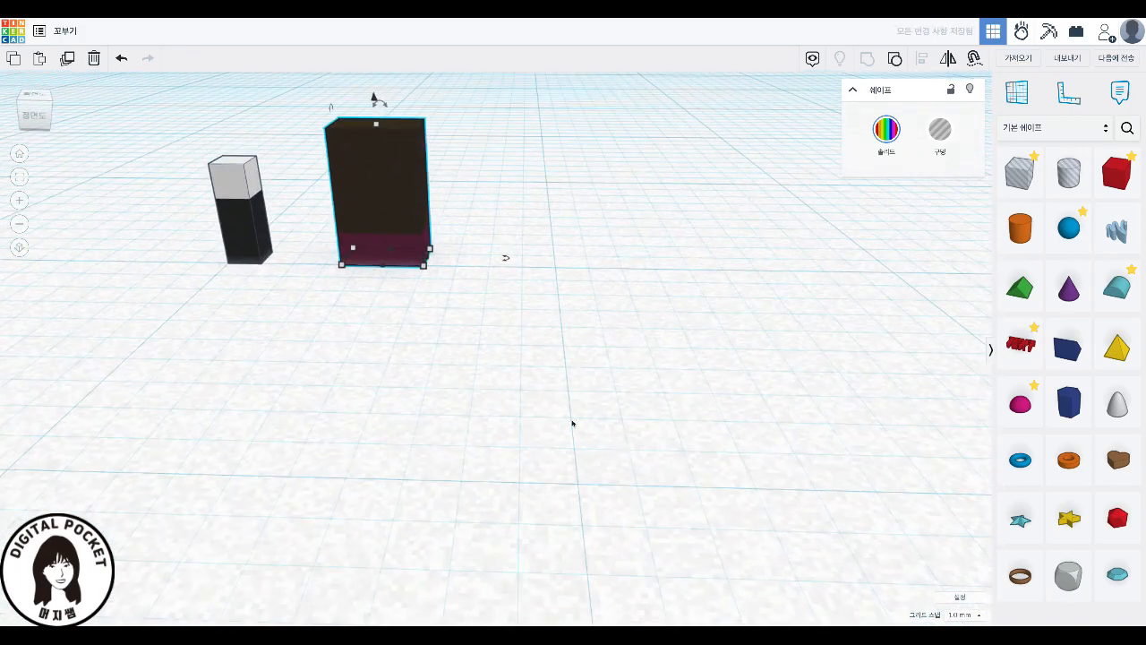
drag(248, 255, 267, 300)
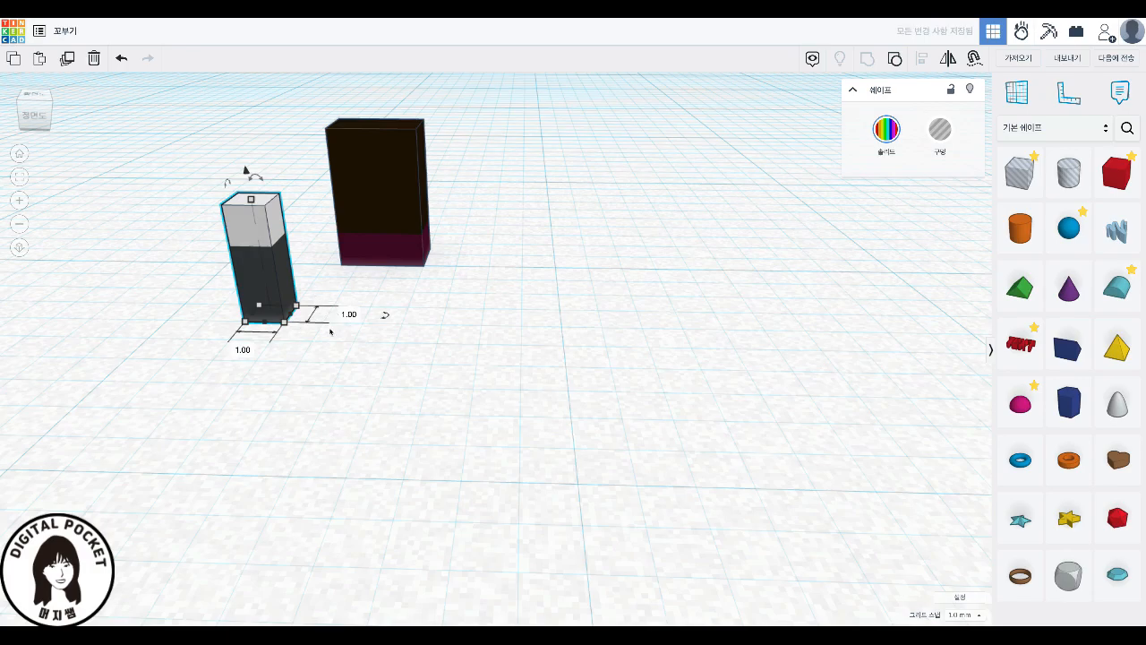
- Set the grid snap to 0.5 mm
click(965, 616)
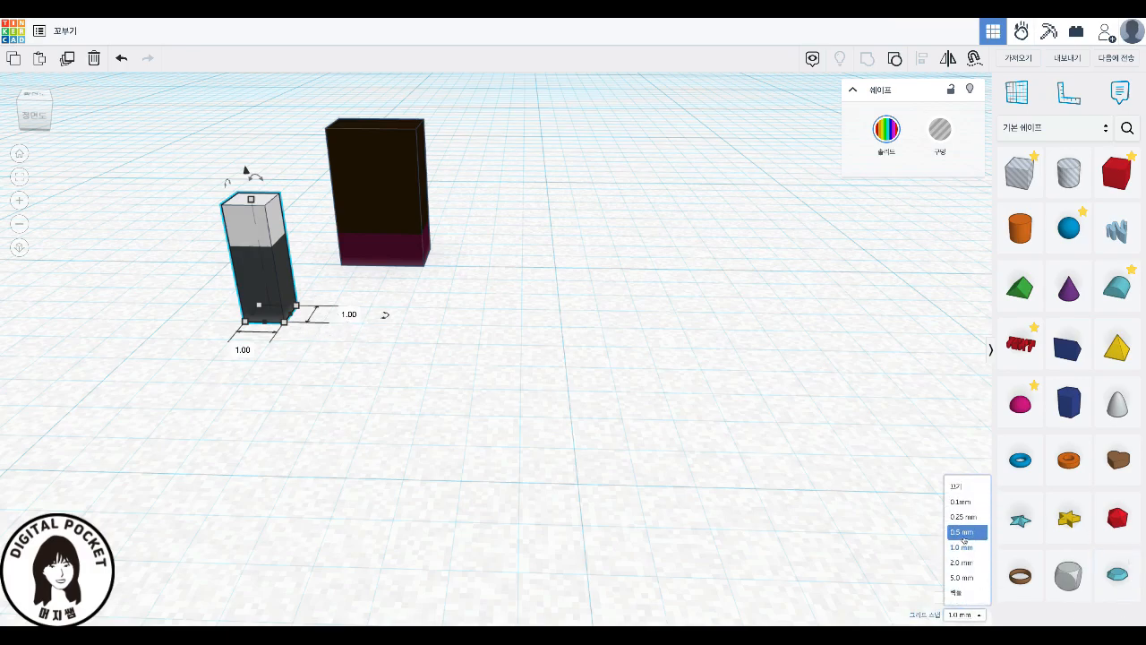
click(828, 583)
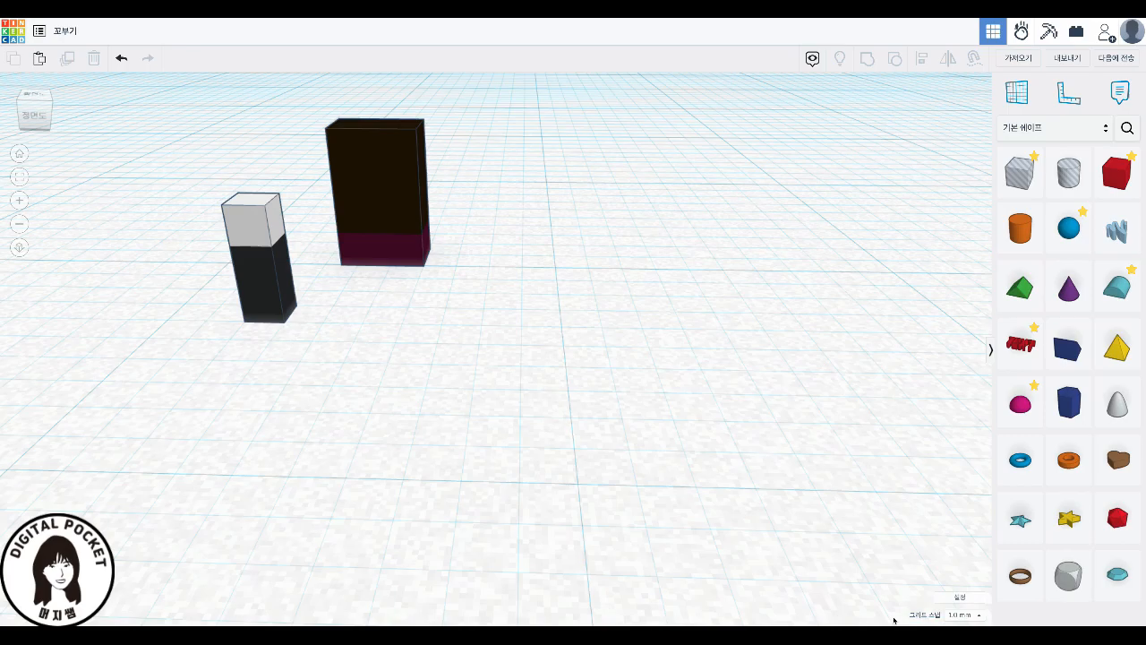
click(965, 616)
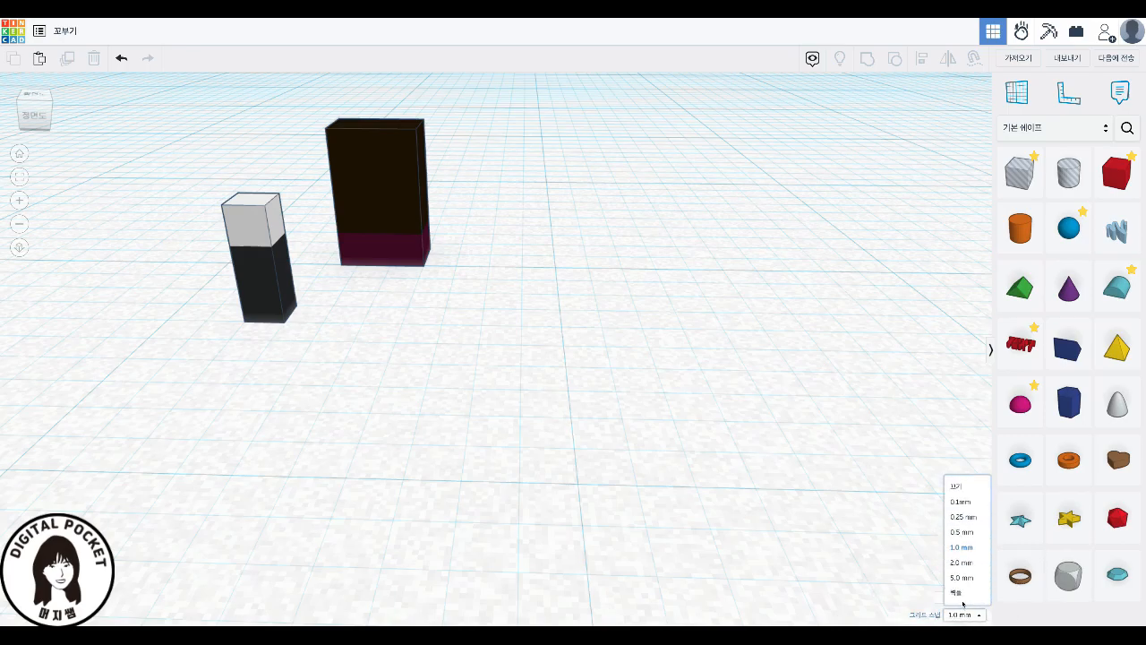
click(967, 533)
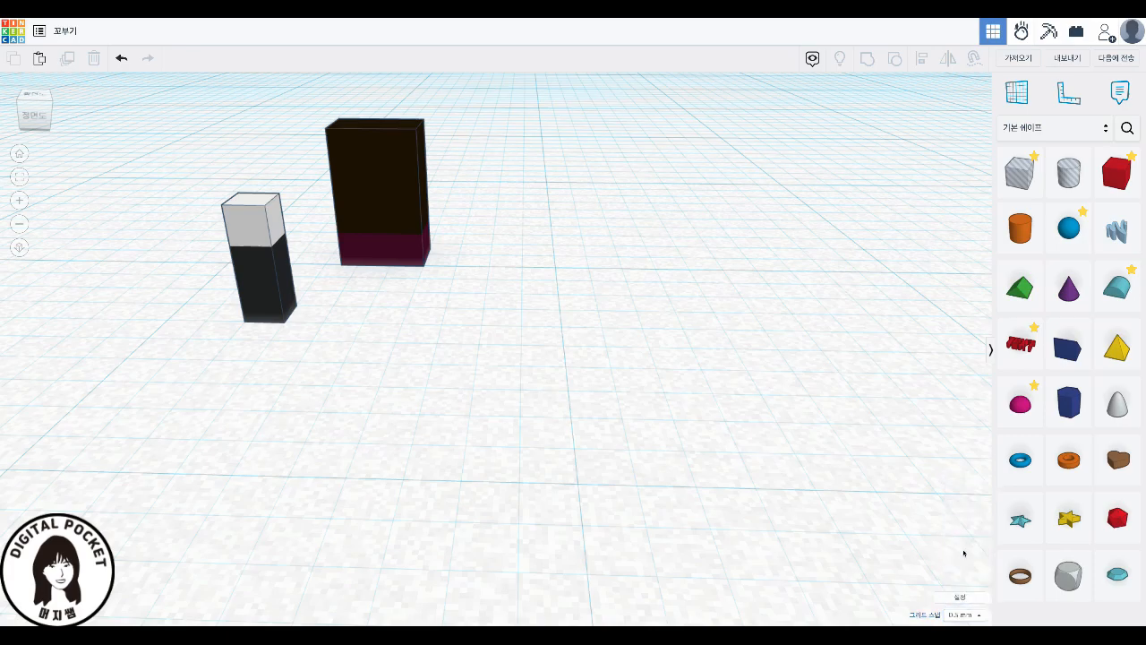
- Move the black and white block against the front face of the brown and magenta block
click(280, 309)
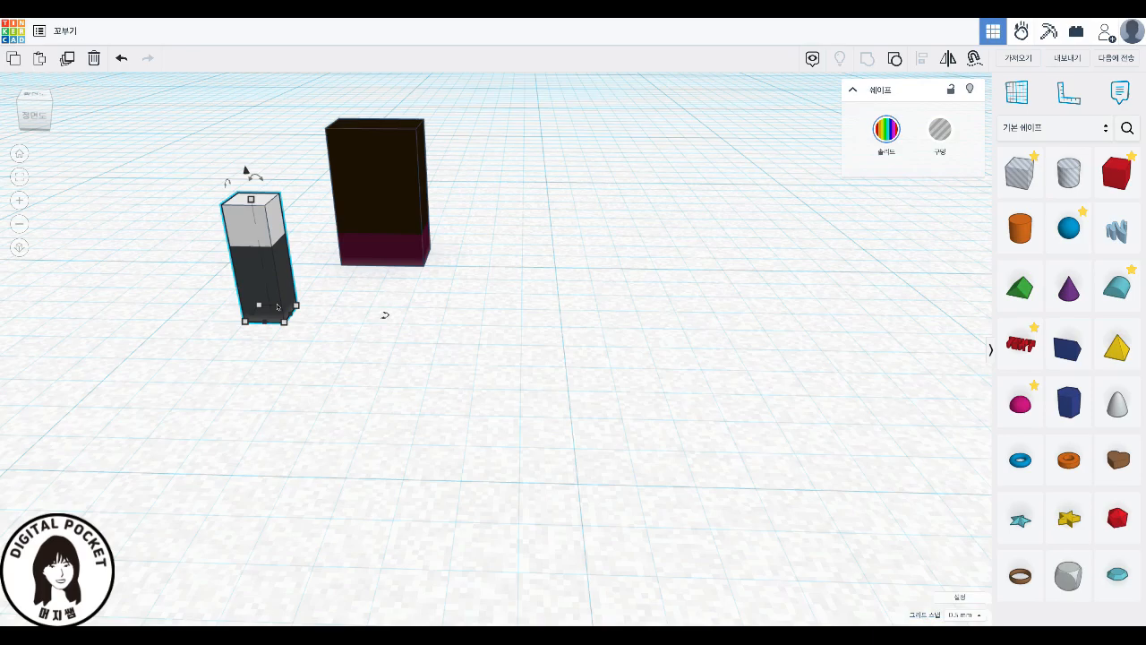
key(Up)
key(Up)
key(Up)
key(Up)
key(Up)
key(Up)
key(Up)
key(Up)
key(Up)
right_drag(589, 310, 485, 378)
drag(651, 269, 676, 292)
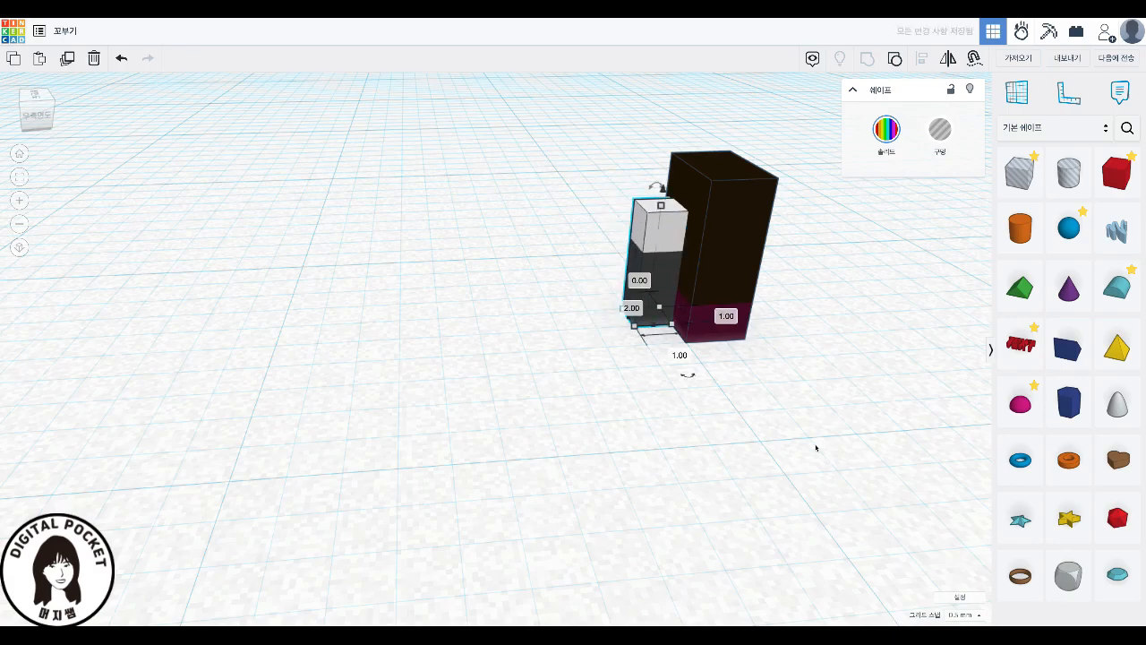
- Push the black and white block 0.5 mm into the front of the brown and magenta block
right_drag(820, 403, 525, 137)
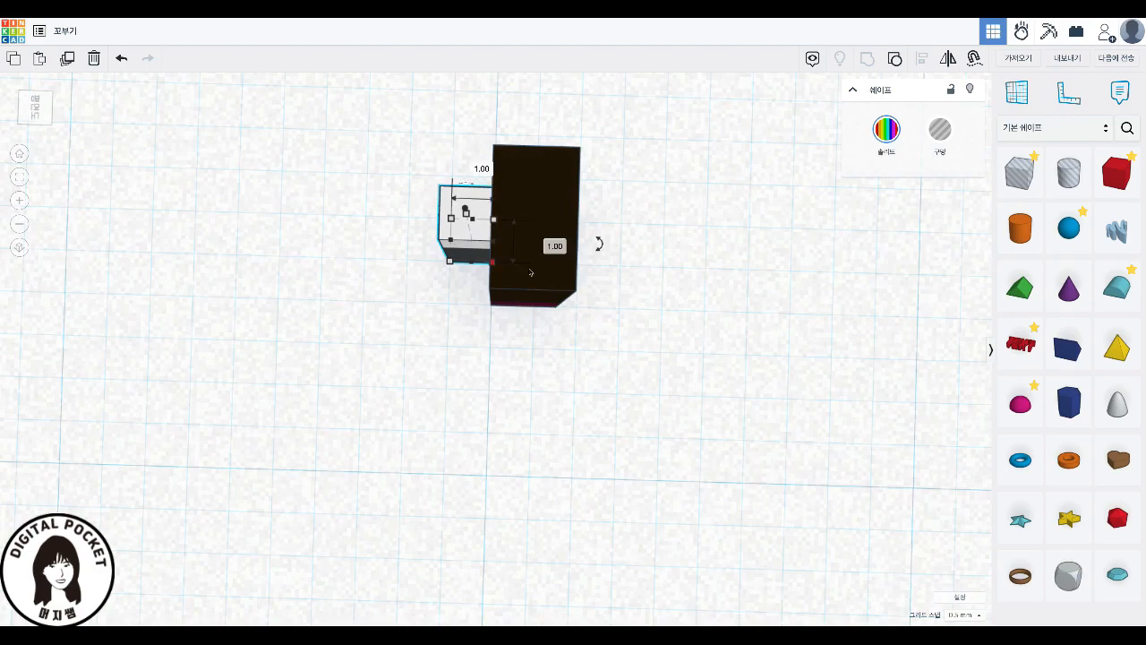
right_drag(650, 346, 655, 239)
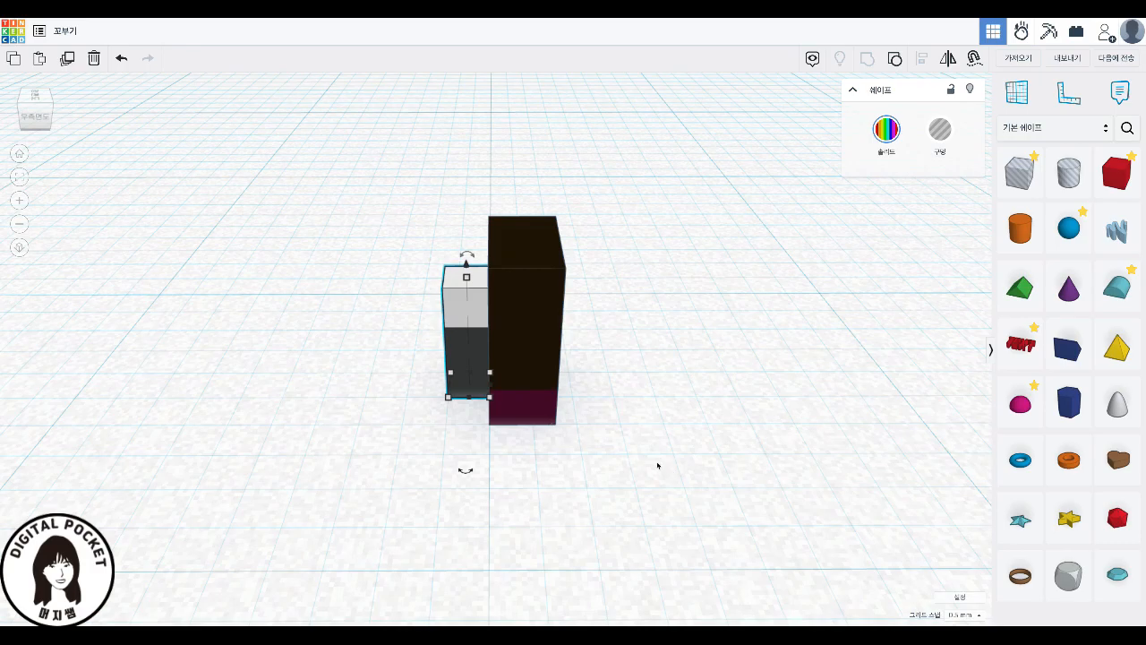
click(514, 364)
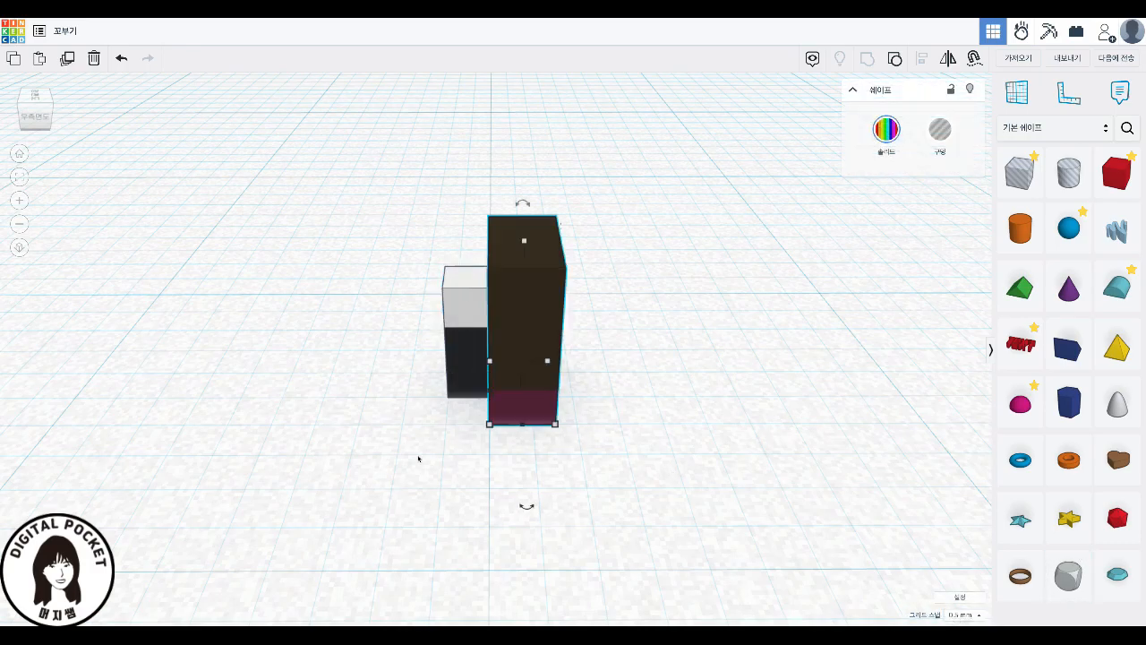
click(474, 357)
key(Right)
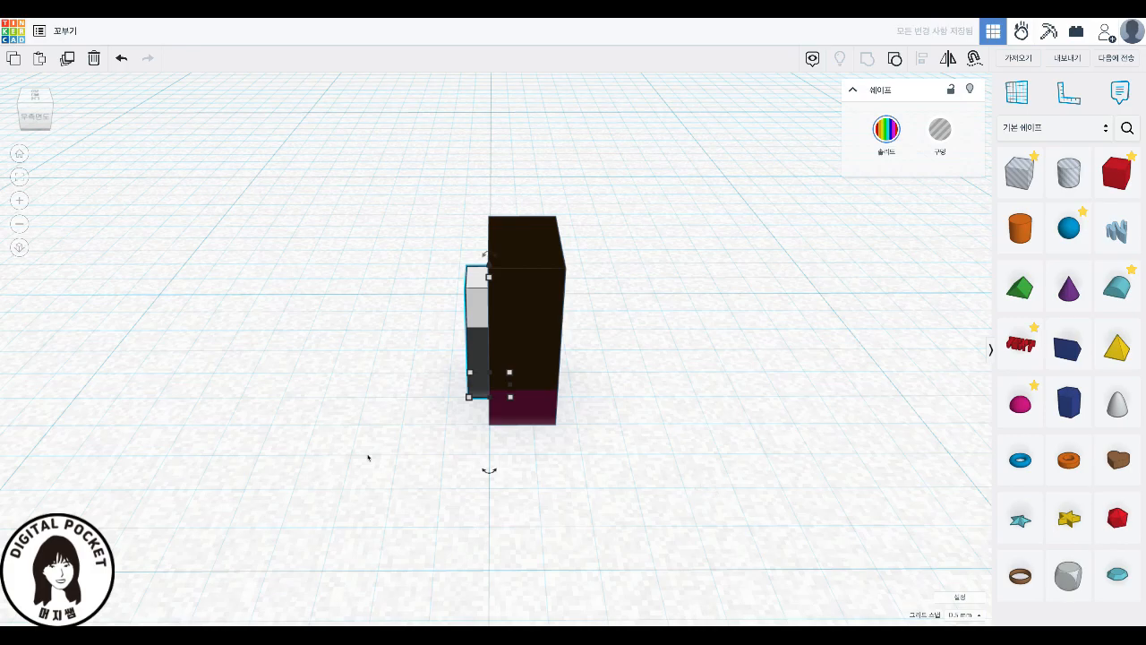
- Align the two eye blocks to each other's centre in width and height, and group them
right_drag(342, 457, 251, 302)
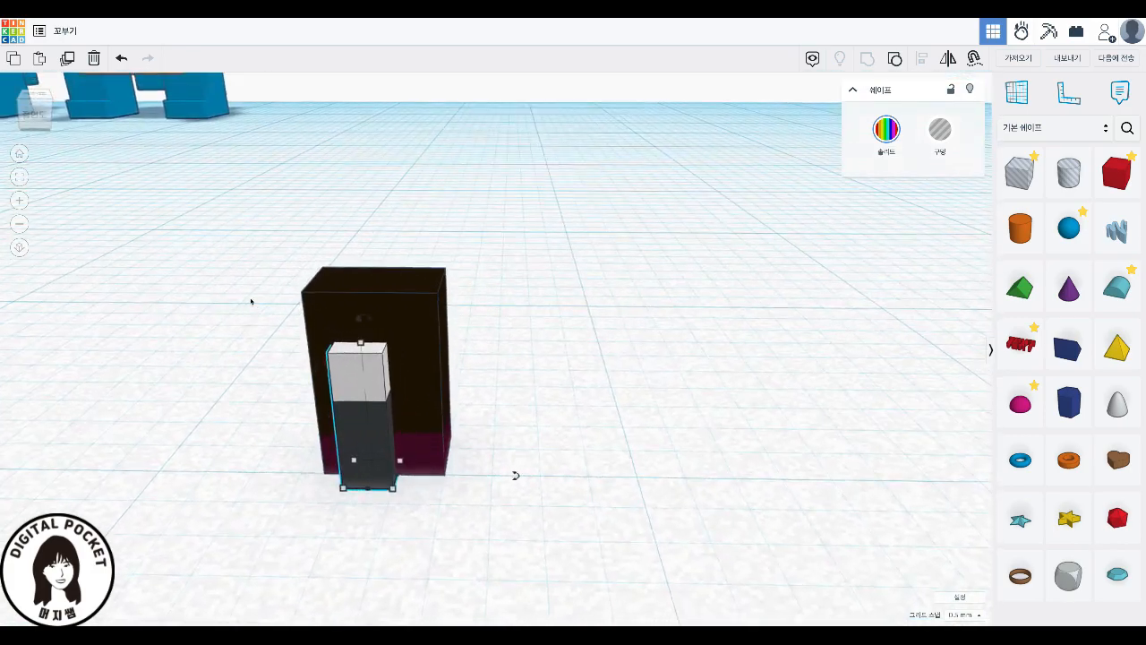
drag(222, 253, 569, 563)
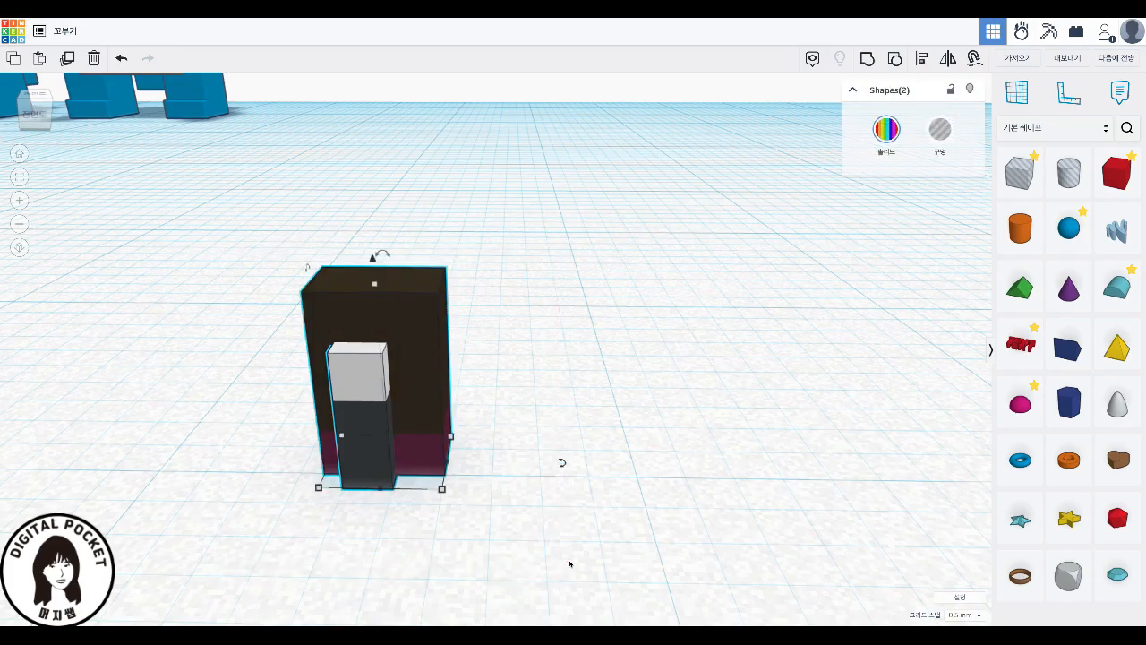
key(l)
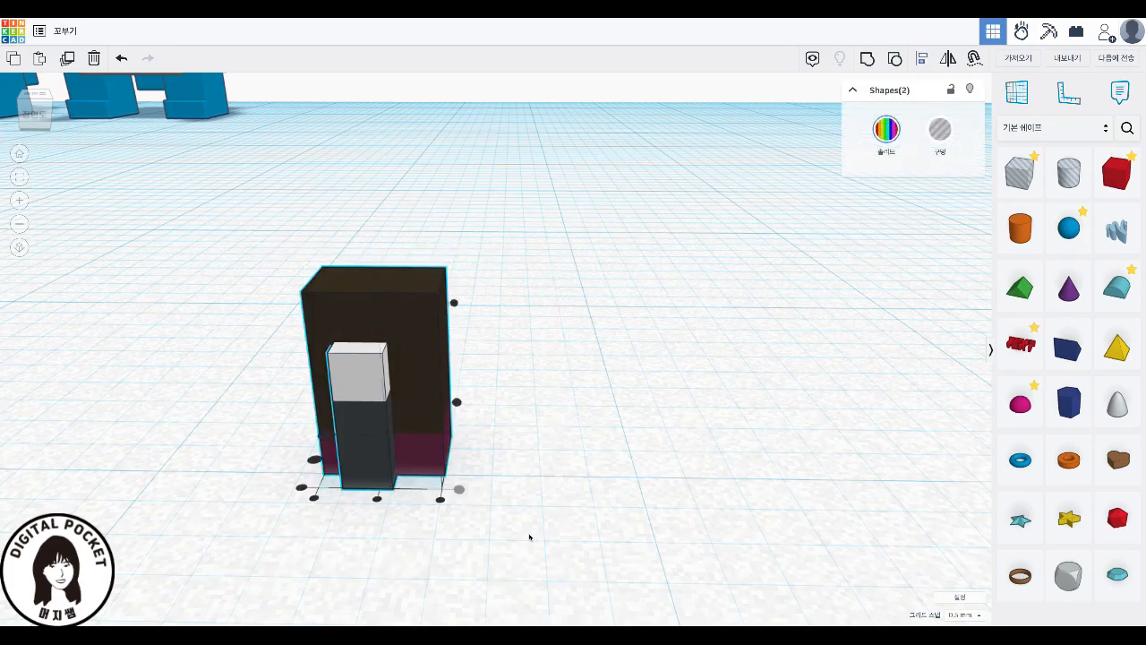
click(377, 498)
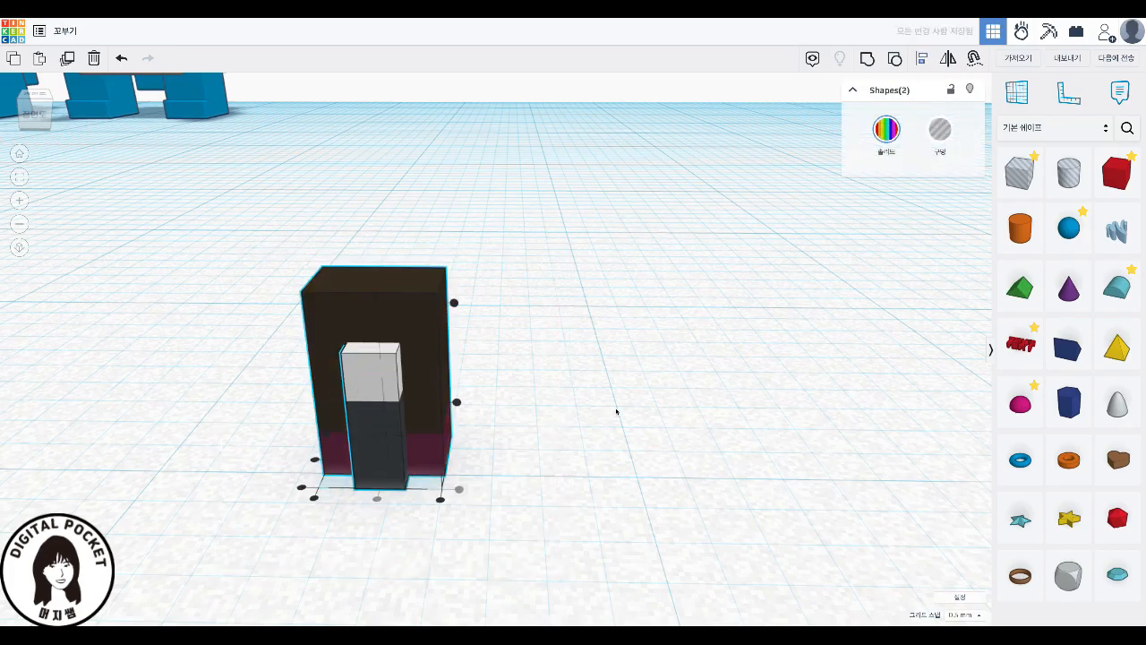
click(456, 403)
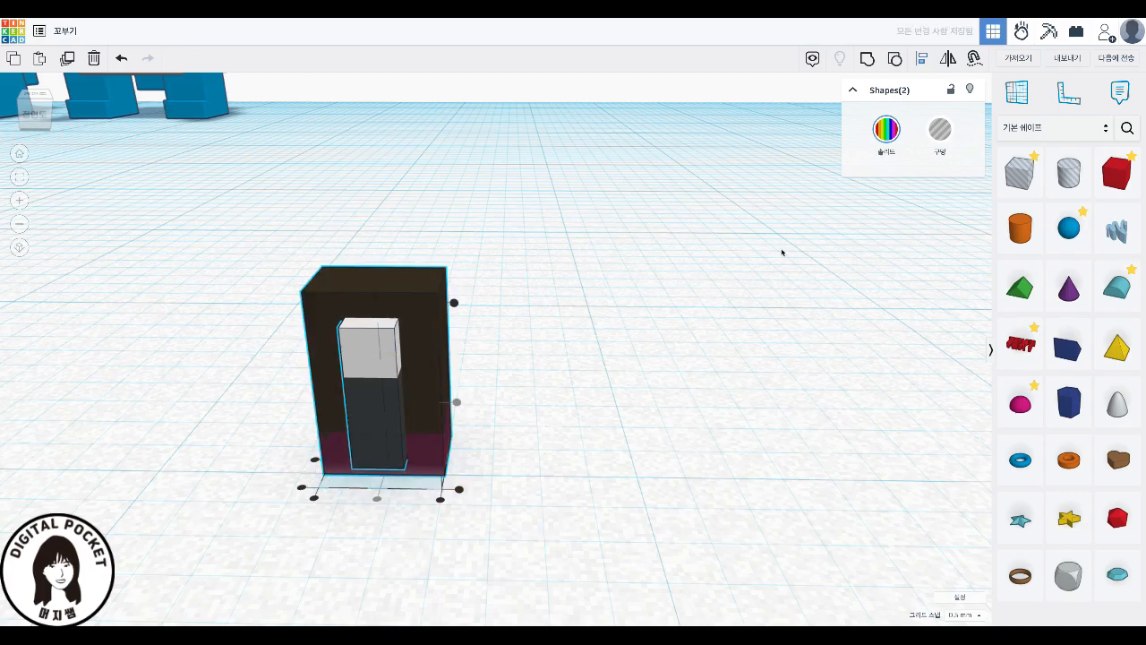
click(867, 59)
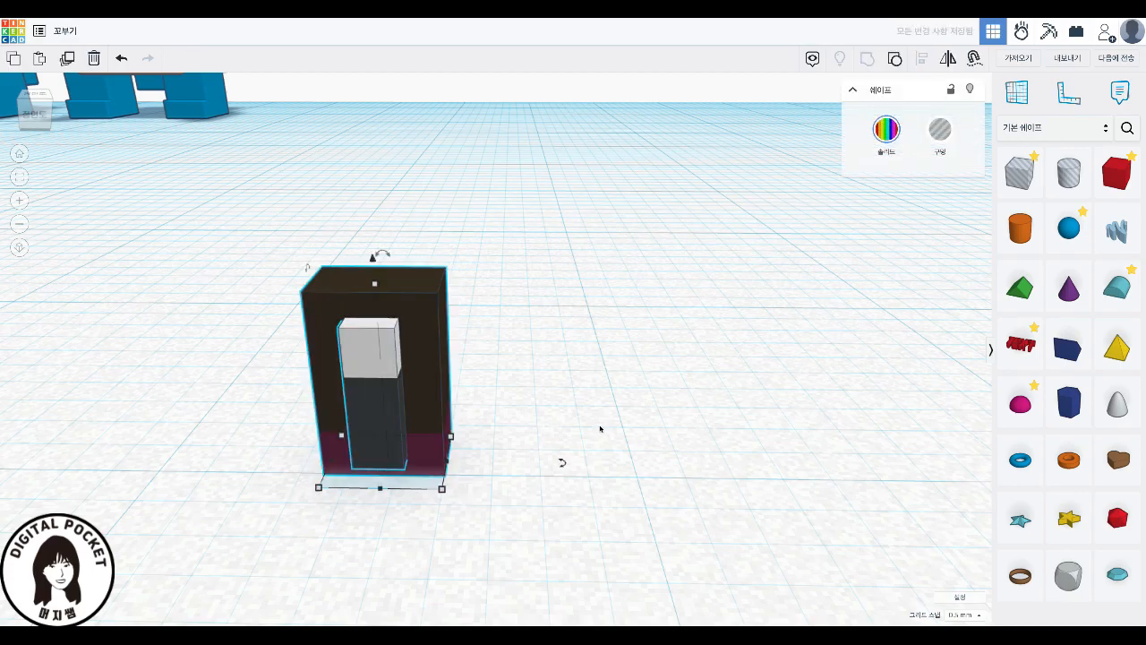
- Move the grouped eye piece aside to the right and add a new white box to its left
drag(427, 346, 656, 328)
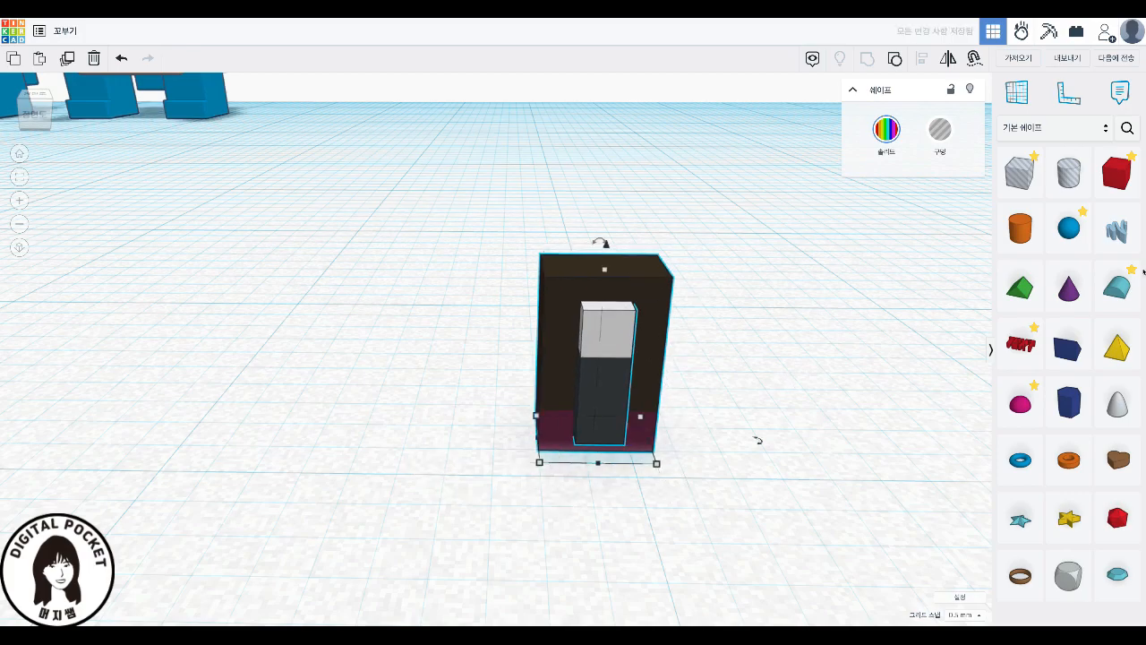
drag(1116, 172, 197, 291)
scroll(330, 415, down, 6)
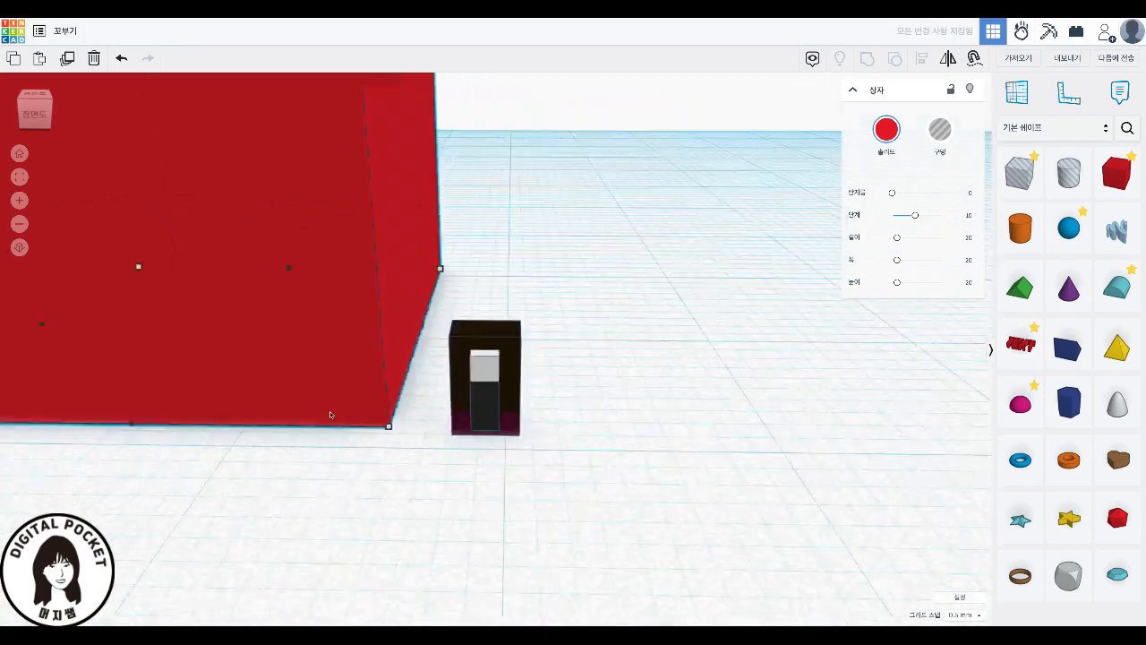
click(885, 136)
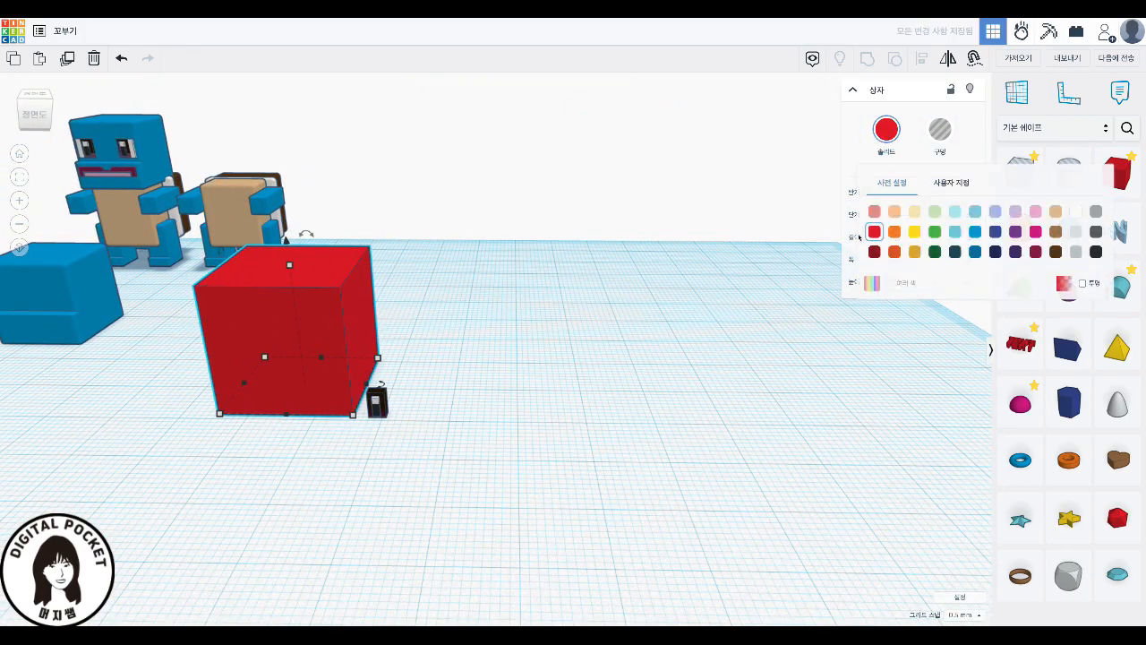
click(1071, 213)
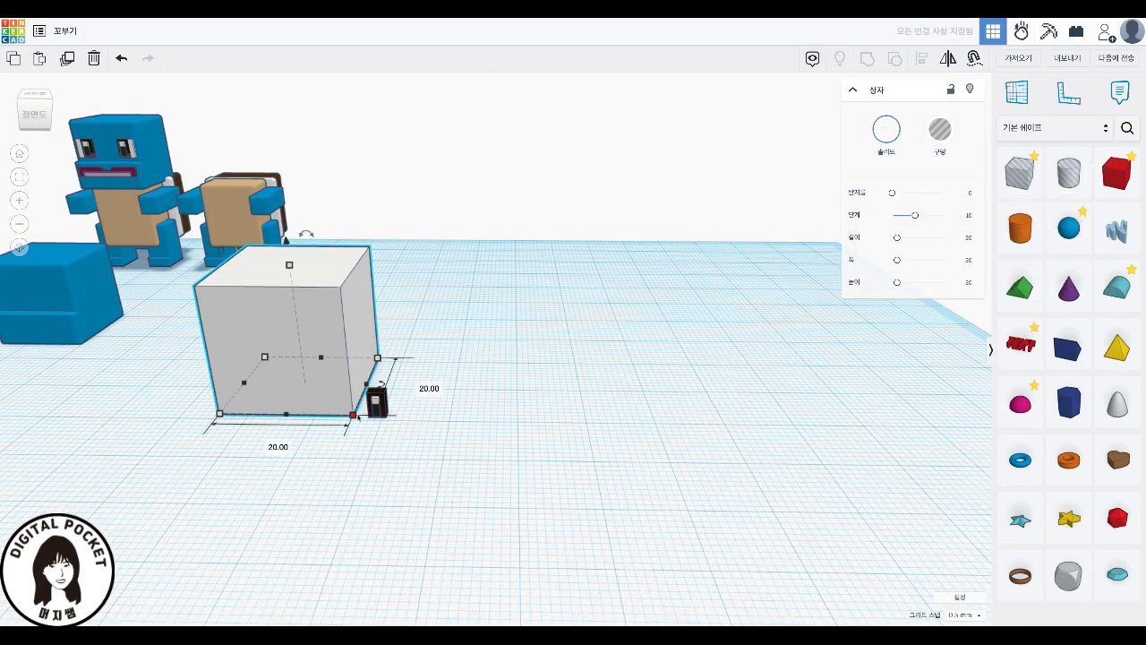
- Size the white box to 1 mm wide, 1.5 mm deep and 4 mm high
click(278, 444)
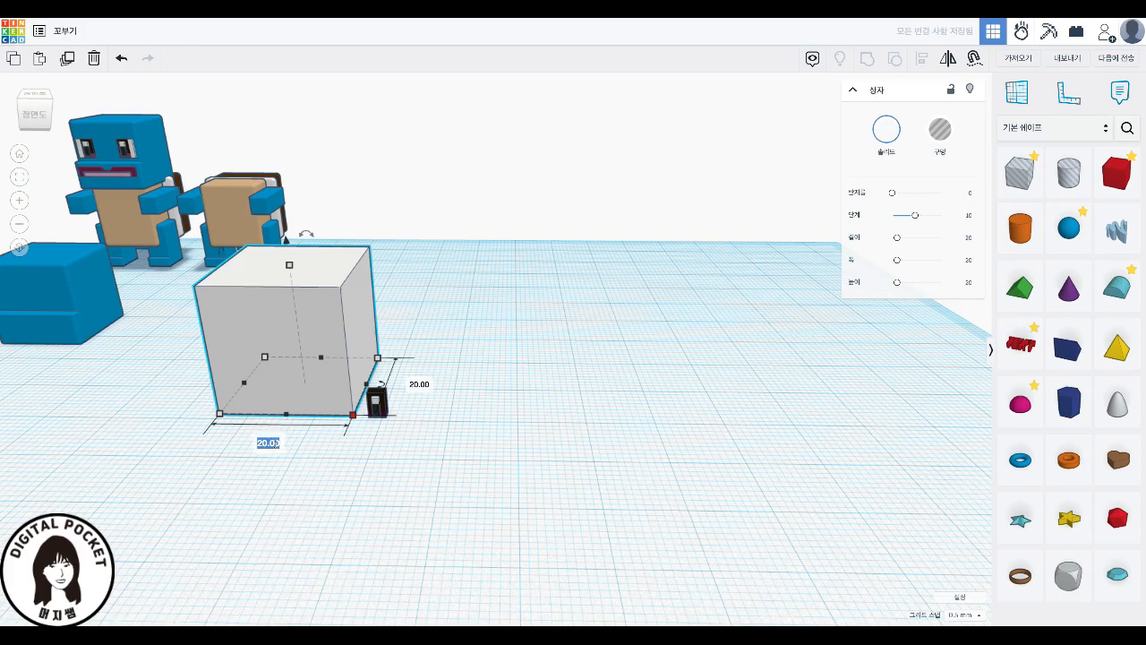
text(1)
key(Return)
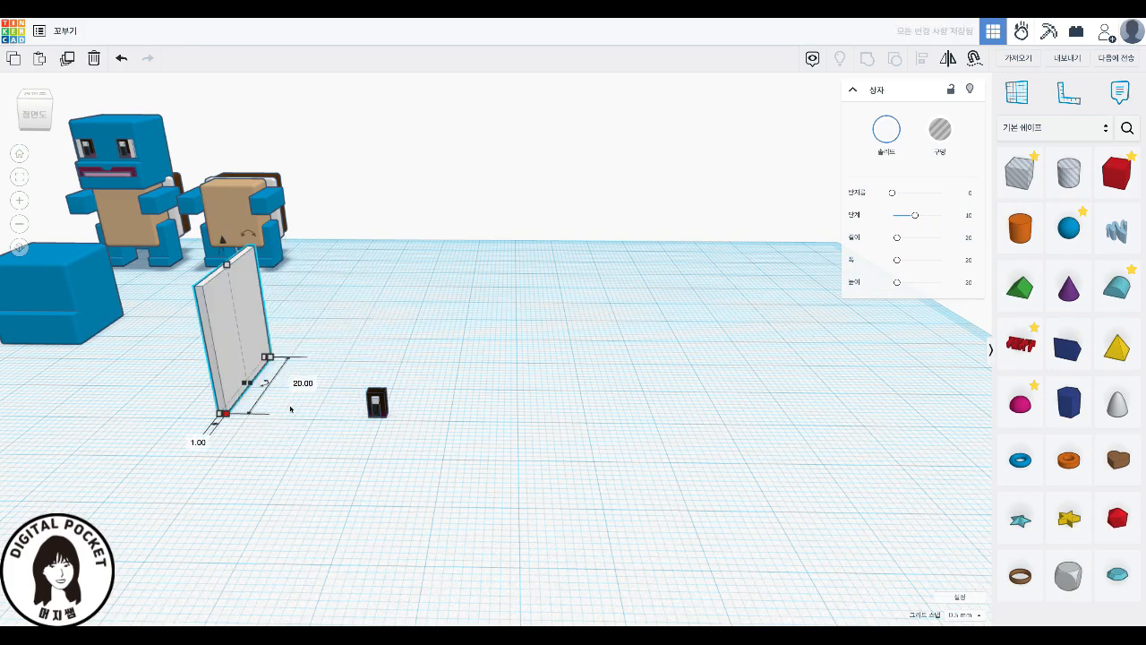
click(303, 384)
text(1.5)
key(Return)
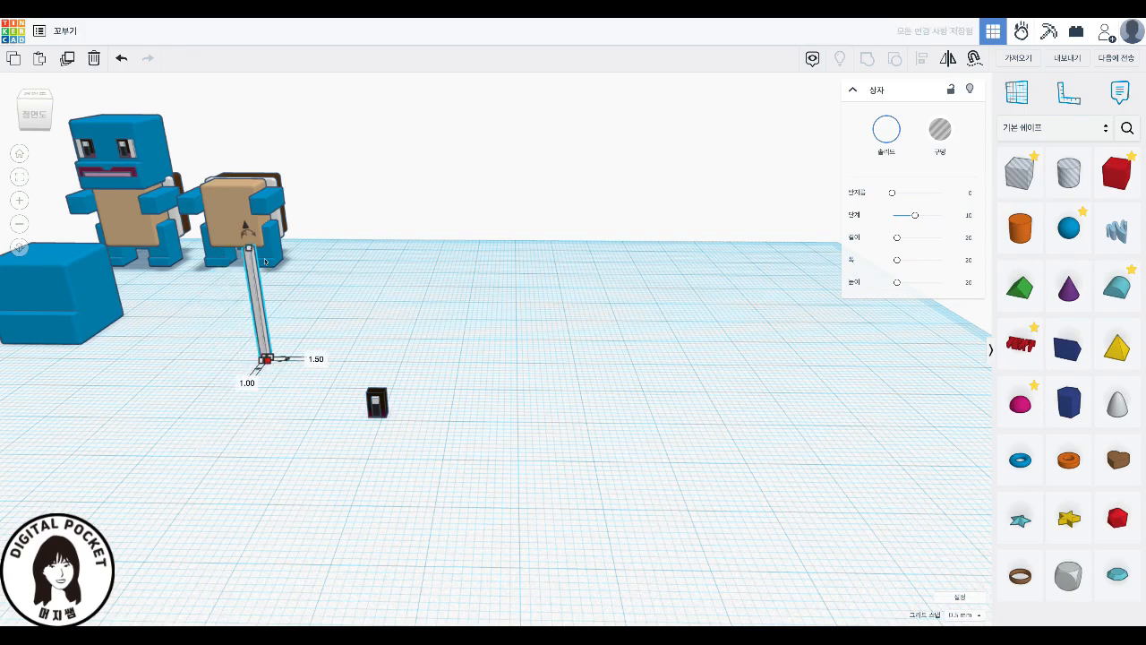
mouse_move(248, 248)
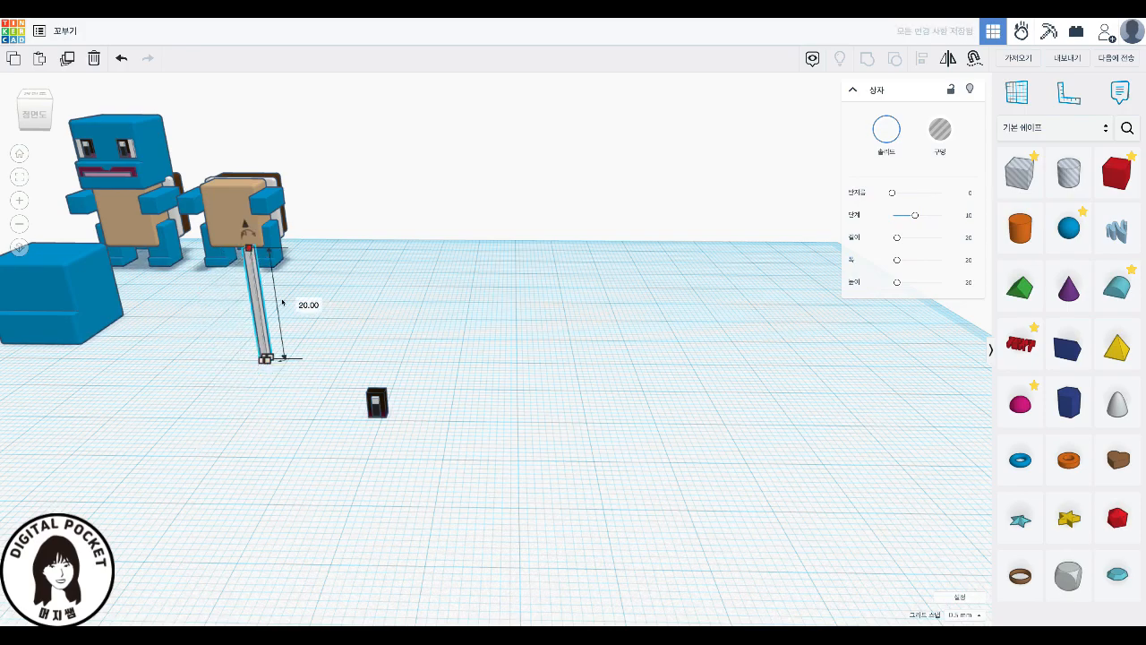
click(313, 310)
text(4)
key(Return)
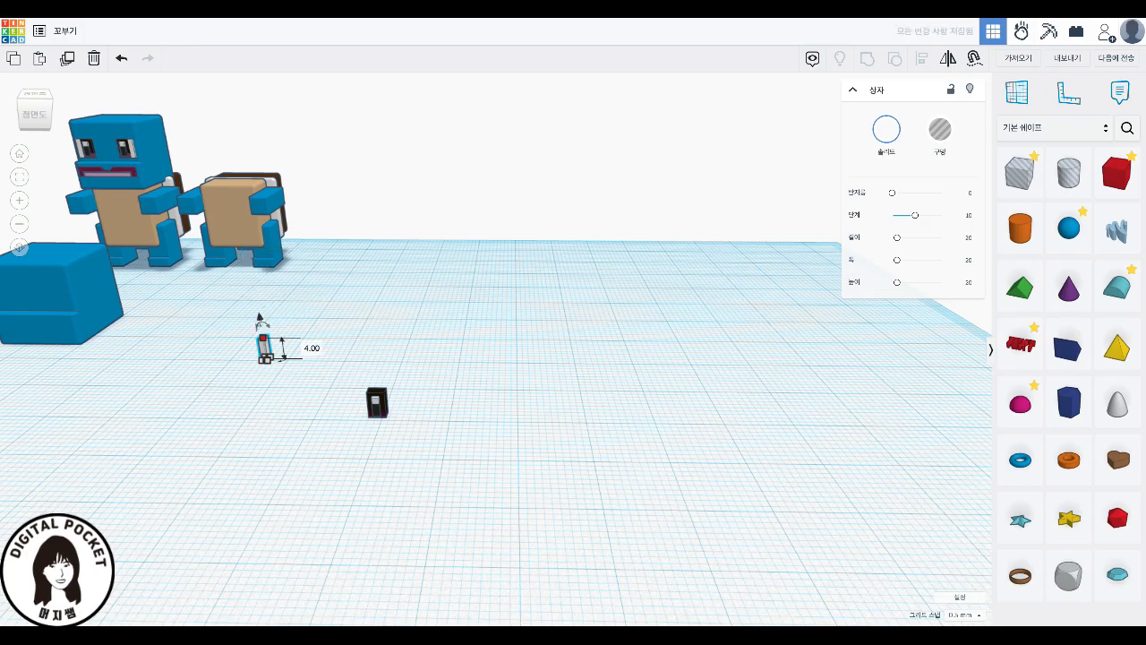
- Move the small white box forward and to the right until it stands just left of the eye piece
key(shift+Down)
key(shift+Down)
key(shift+Down)
key(shift+Down)
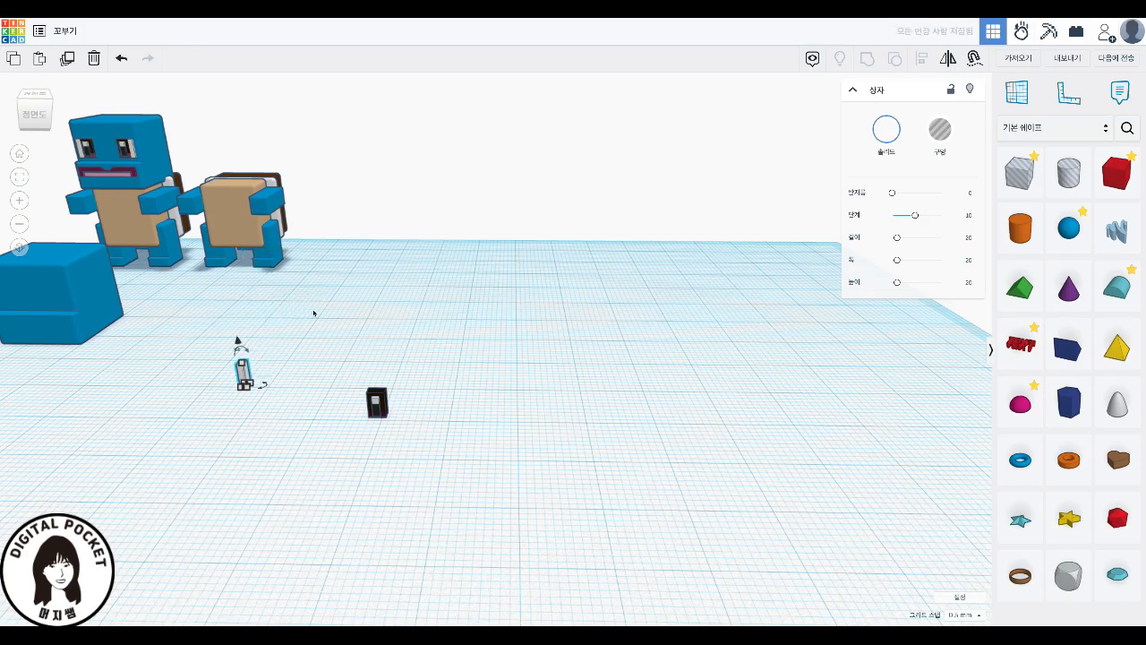
key(shift+Right)
key(shift+Right)
key(shift+Right)
key(shift+Right)
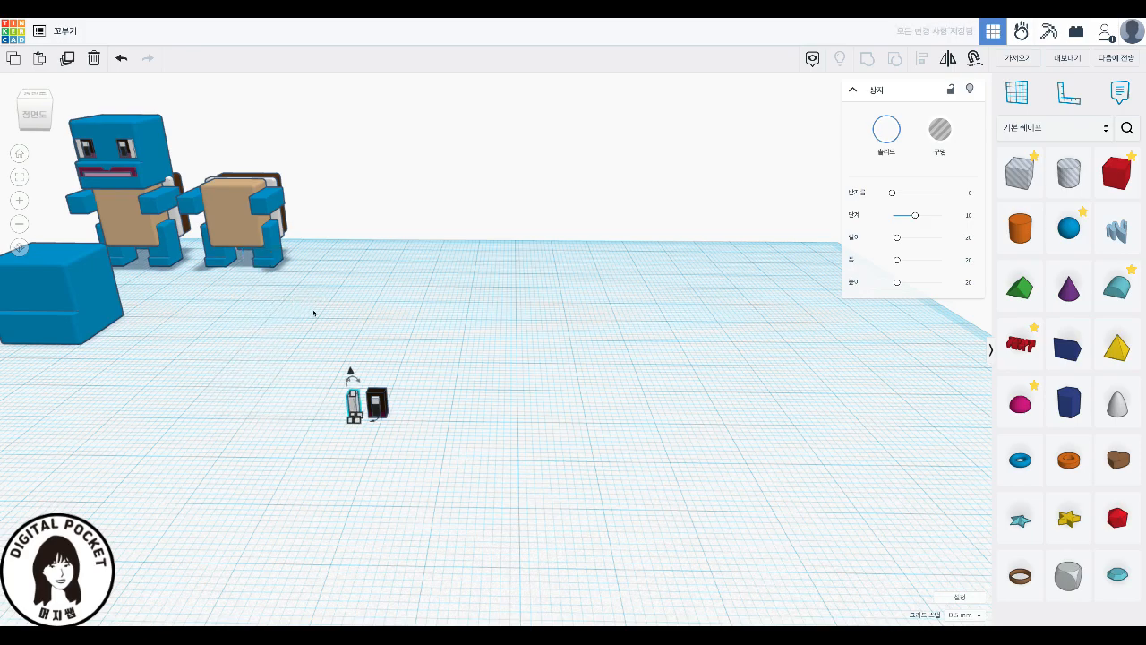
- Move the eye piece about 1.5 mm left and 1 mm forward against the white box, and check the fit from the side
scroll(530, 506, up, 5)
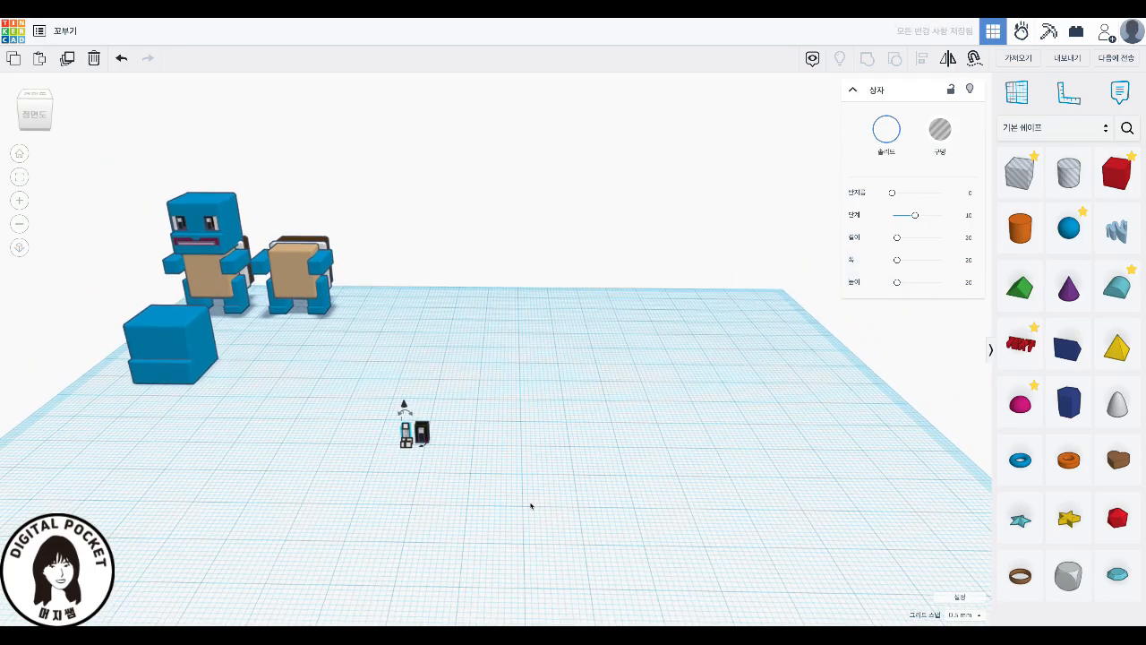
scroll(304, 371, up, 3)
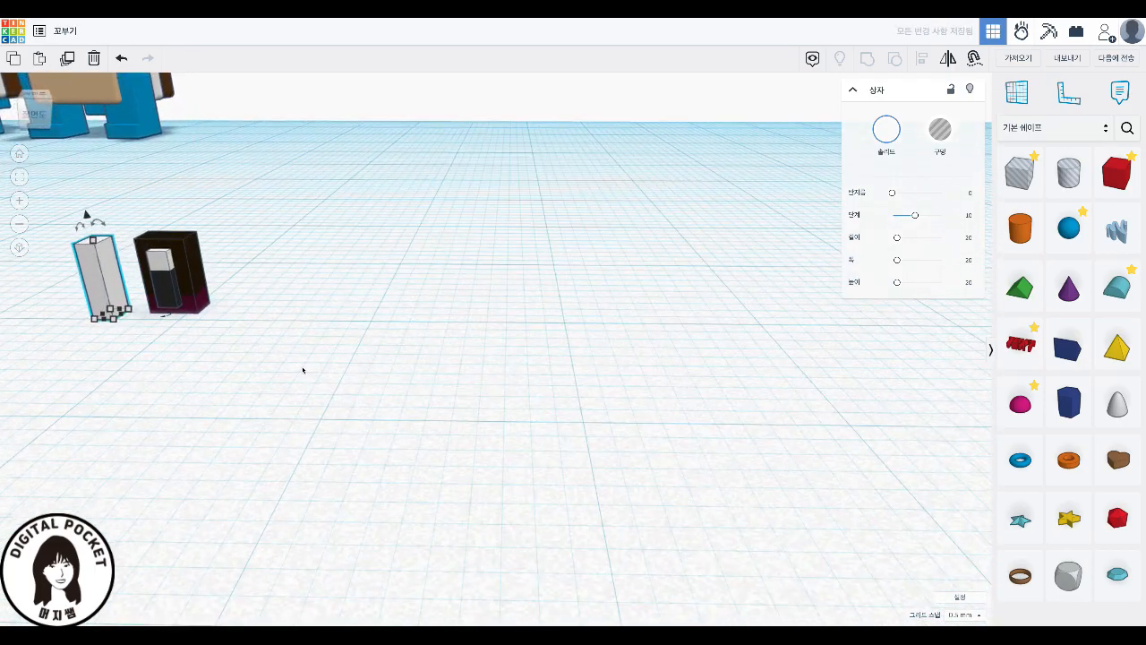
key(f)
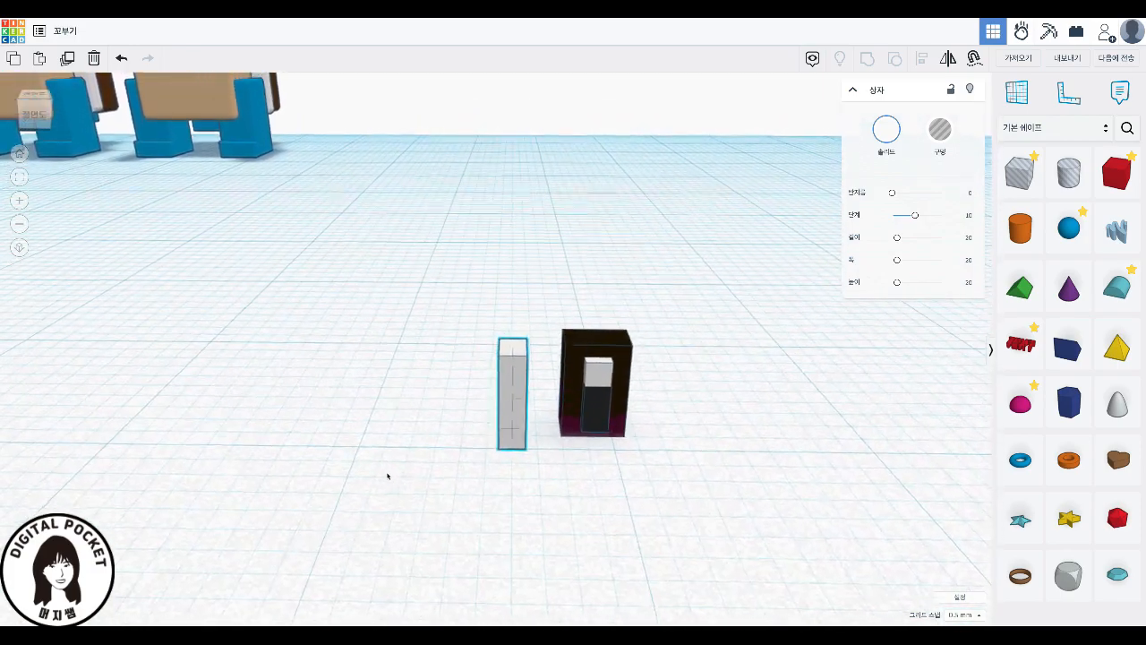
mouse_move(558, 437)
mouse_down()
mouse_move(541, 444)
mouse_move(541, 429)
mouse_up()
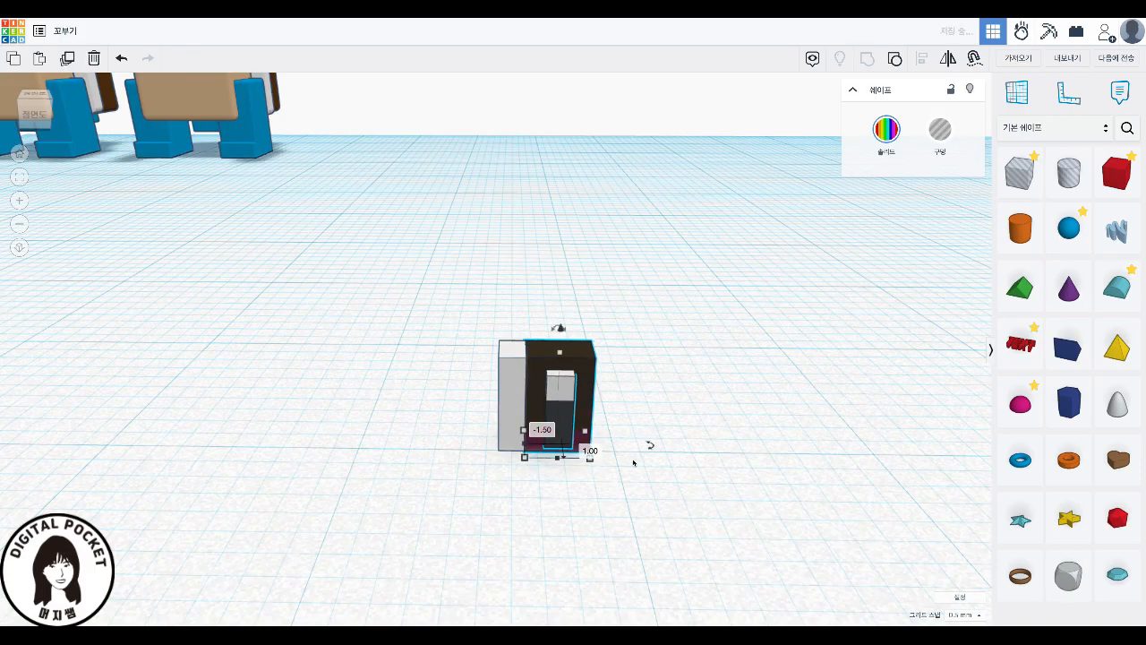
click(368, 529)
right_drag(368, 529, 570, 541)
scroll(497, 518, down, 6)
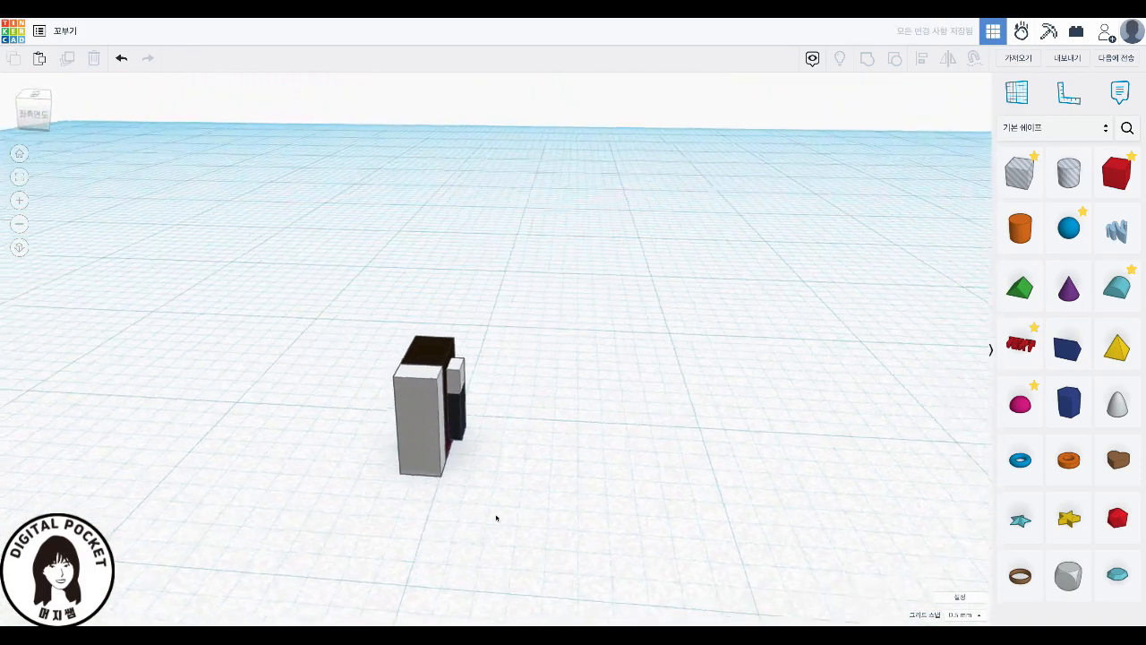
scroll(497, 518, up, 6)
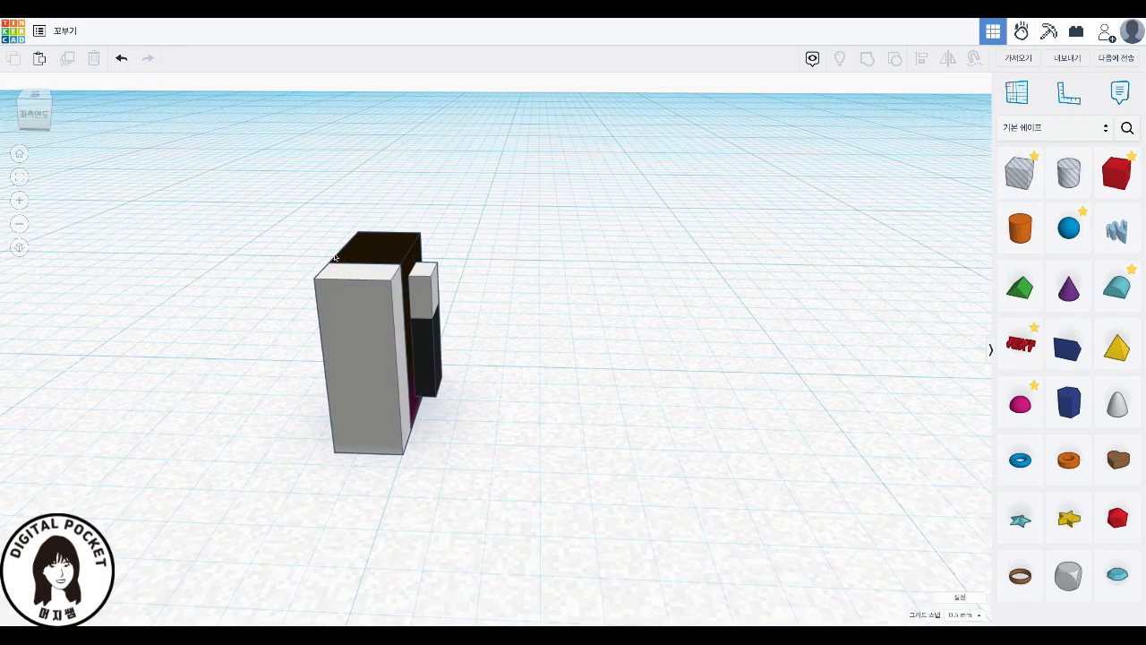
right_drag(471, 410, 200, 384)
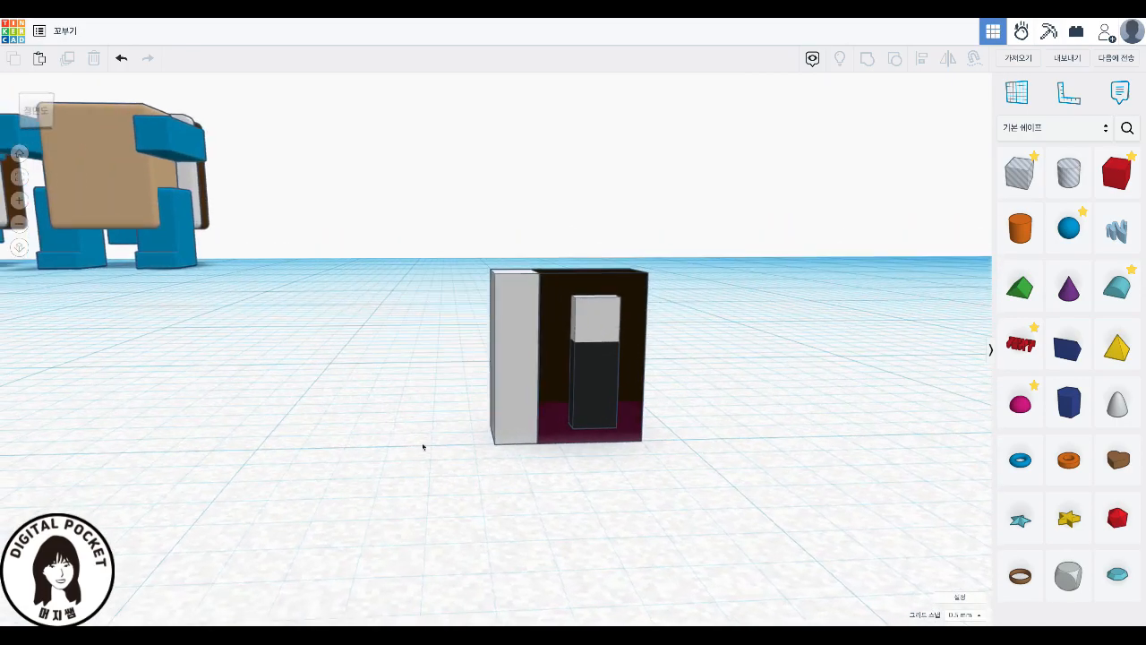
right_drag(777, 420, 761, 420)
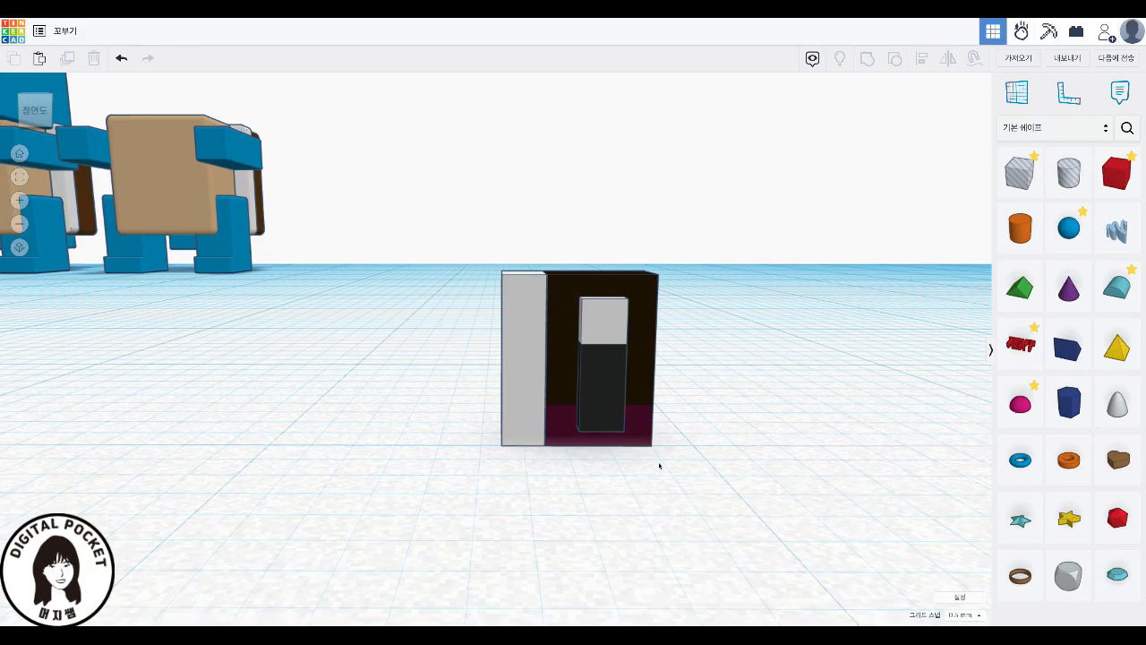
- Group the white box with the eye piece and move the finished eye about 5.5 mm to the left
drag(730, 509, 413, 177)
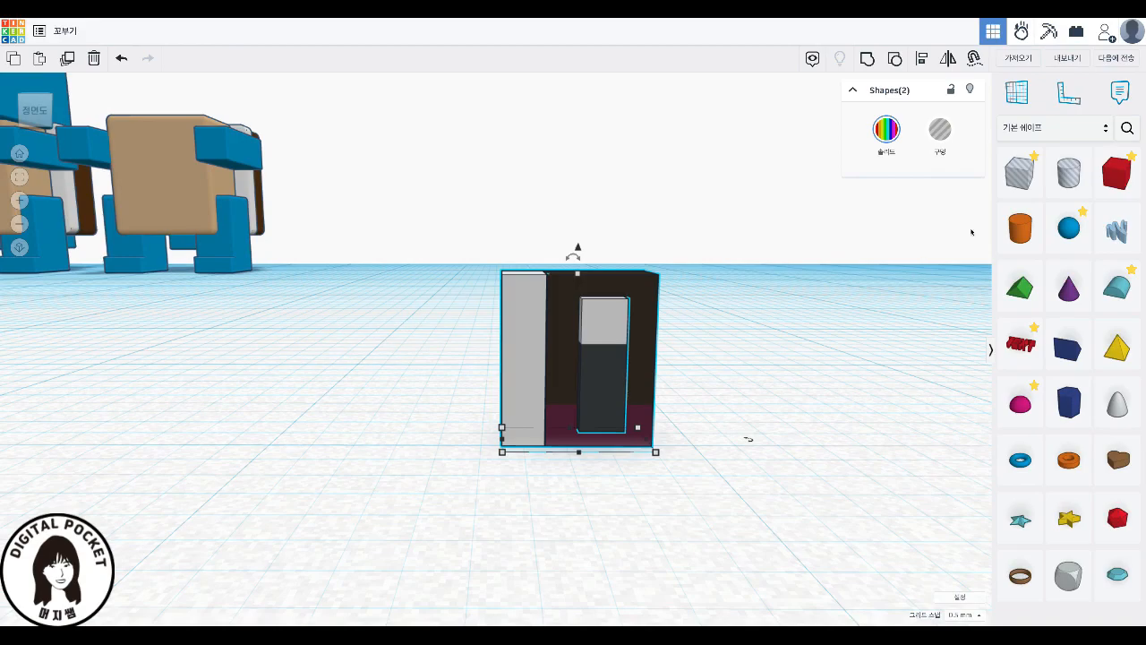
click(867, 59)
drag(520, 410, 282, 403)
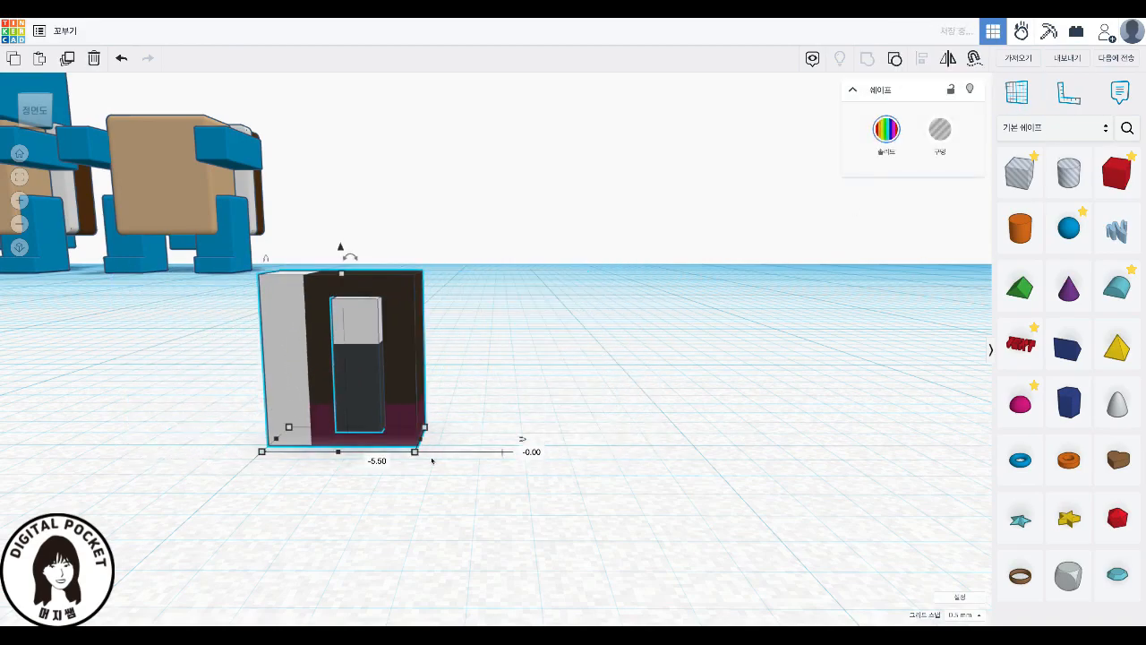
click(452, 552)
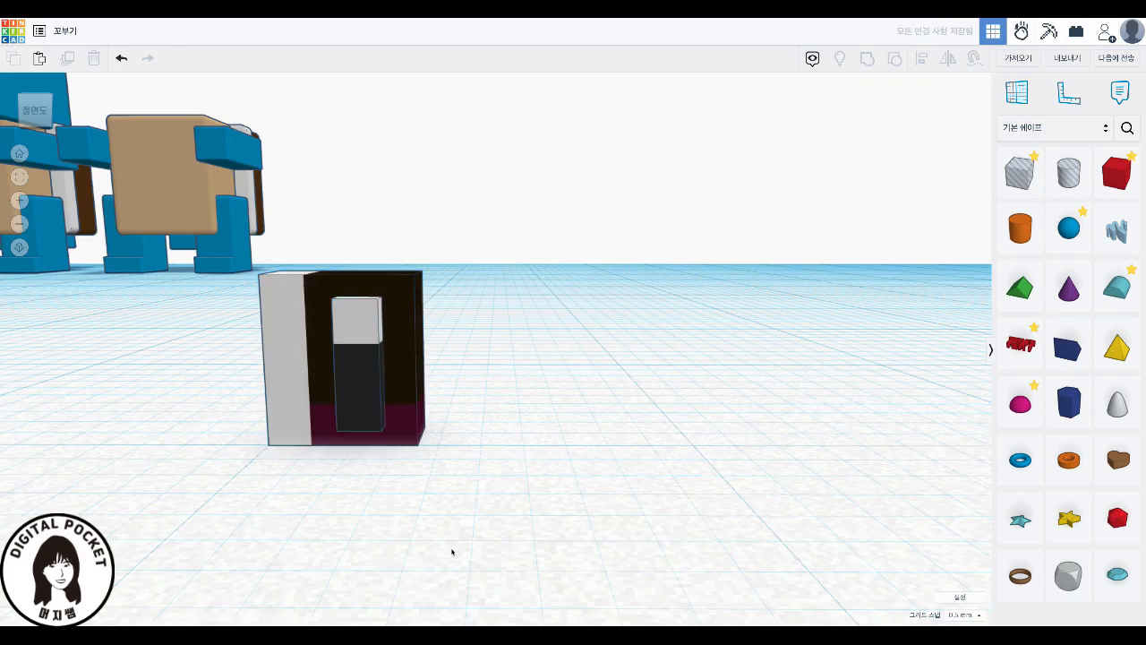
- Place a copy of the eye to its right and mirror the copy left to right
click(355, 381)
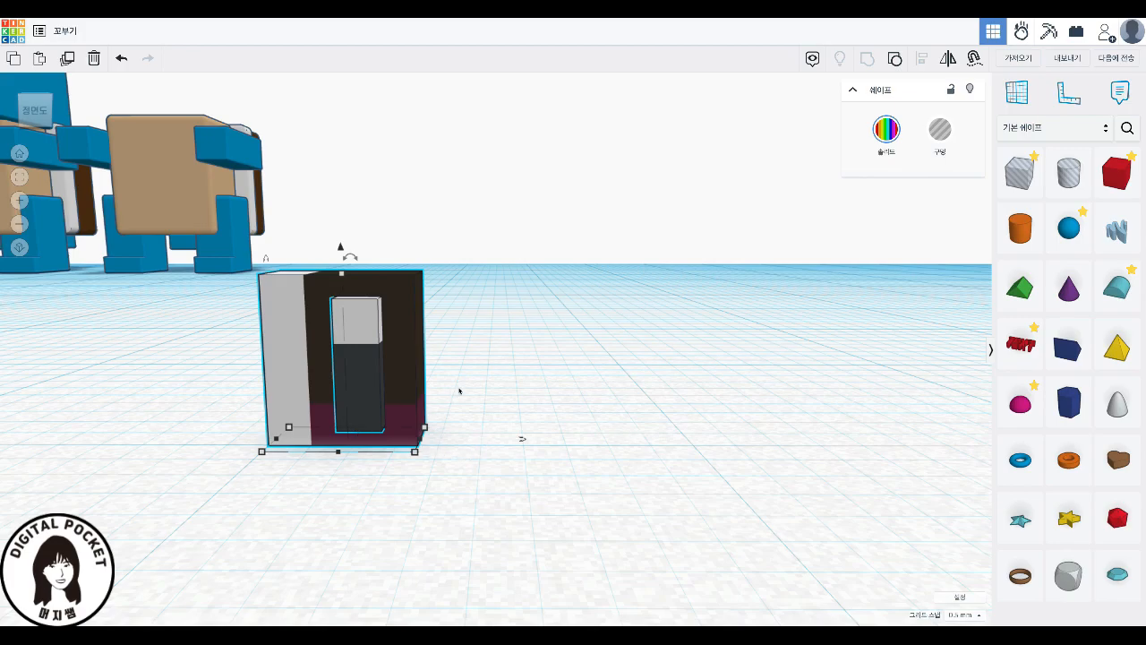
alt+drag(404, 393, 654, 385)
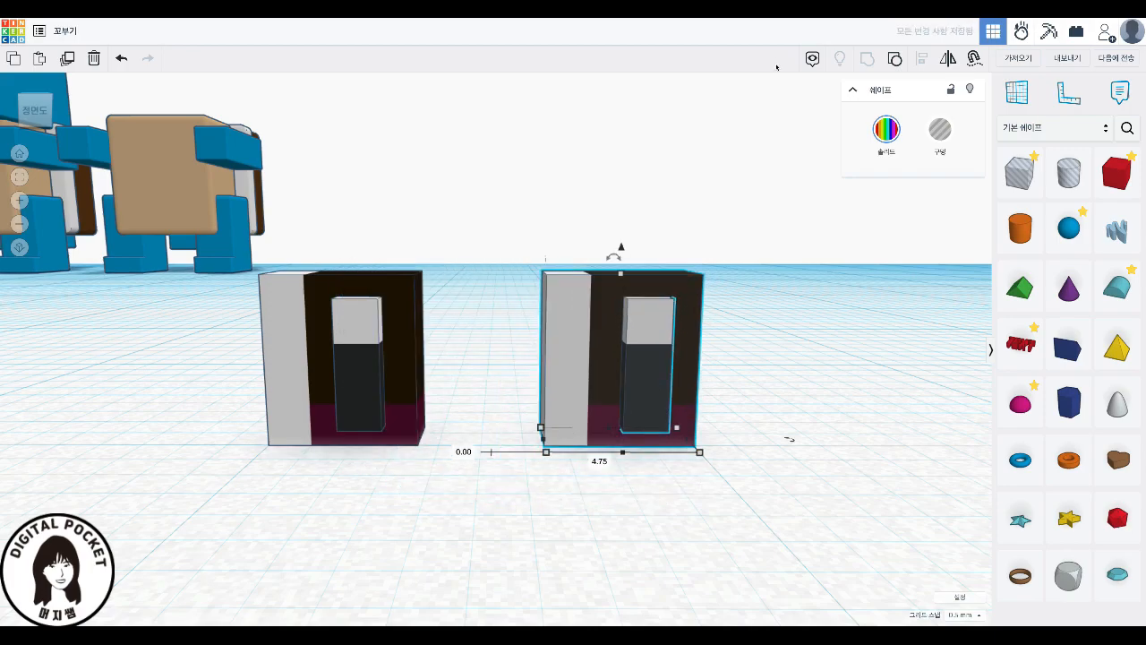
key(m)
right_drag(804, 334, 740, 417)
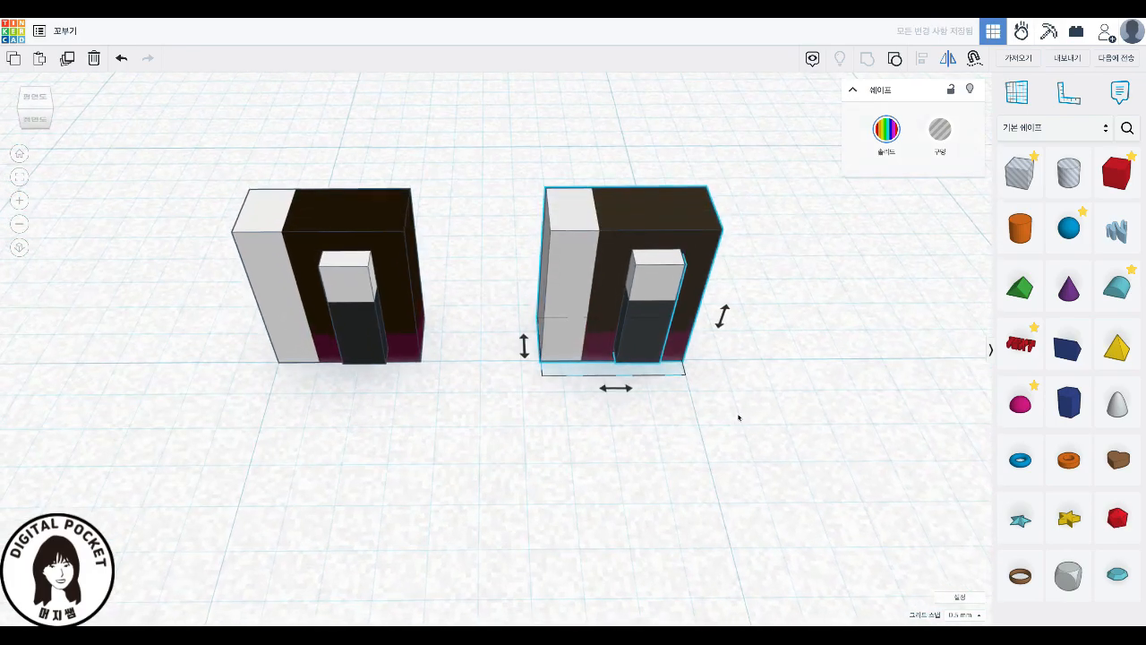
click(628, 391)
right_drag(696, 430, 780, 396)
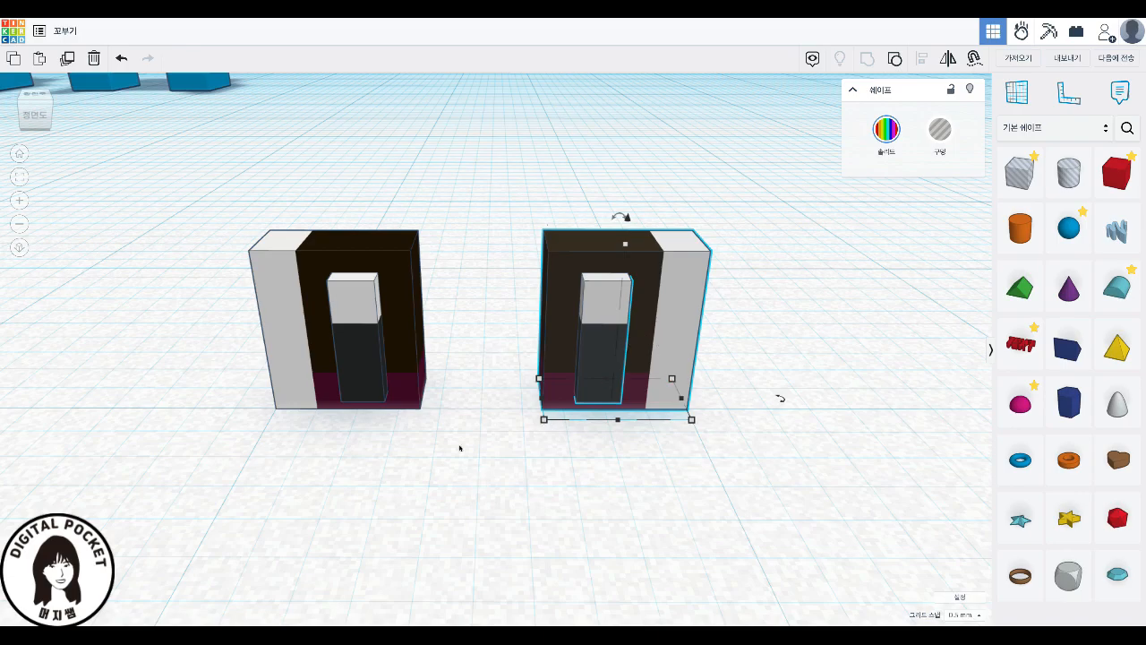
- Adjust the spacing between the two eyes, moving the left eye 0.5 mm outward and the mirrored eye farther right
drag(604, 400, 759, 397)
drag(276, 383, 252, 381)
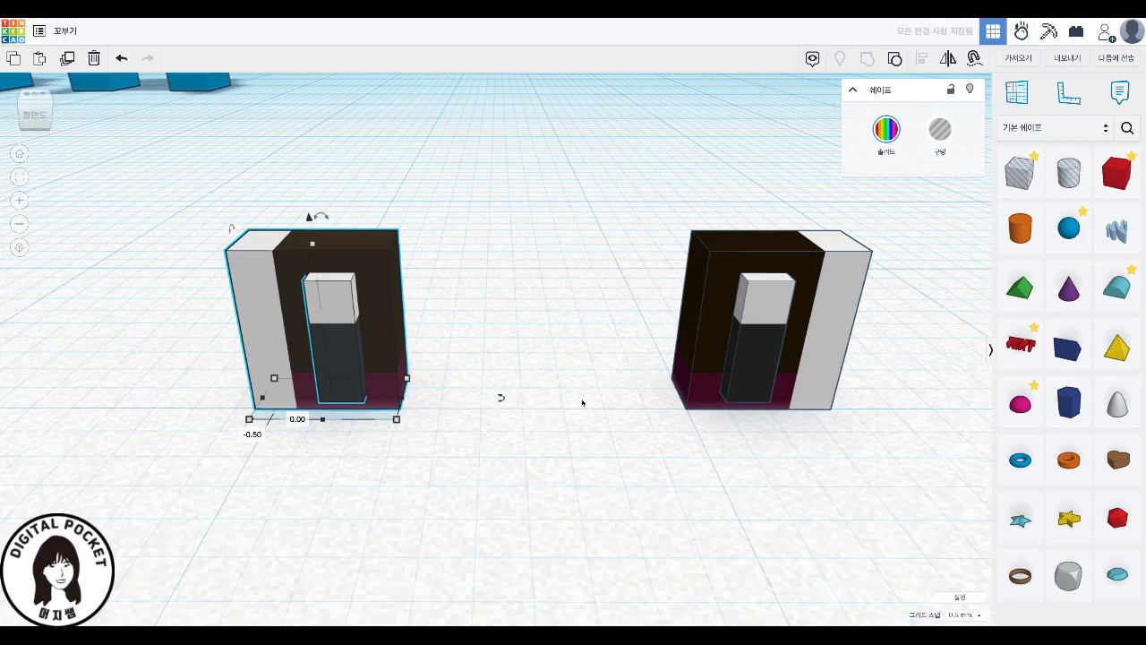
drag(721, 398, 668, 397)
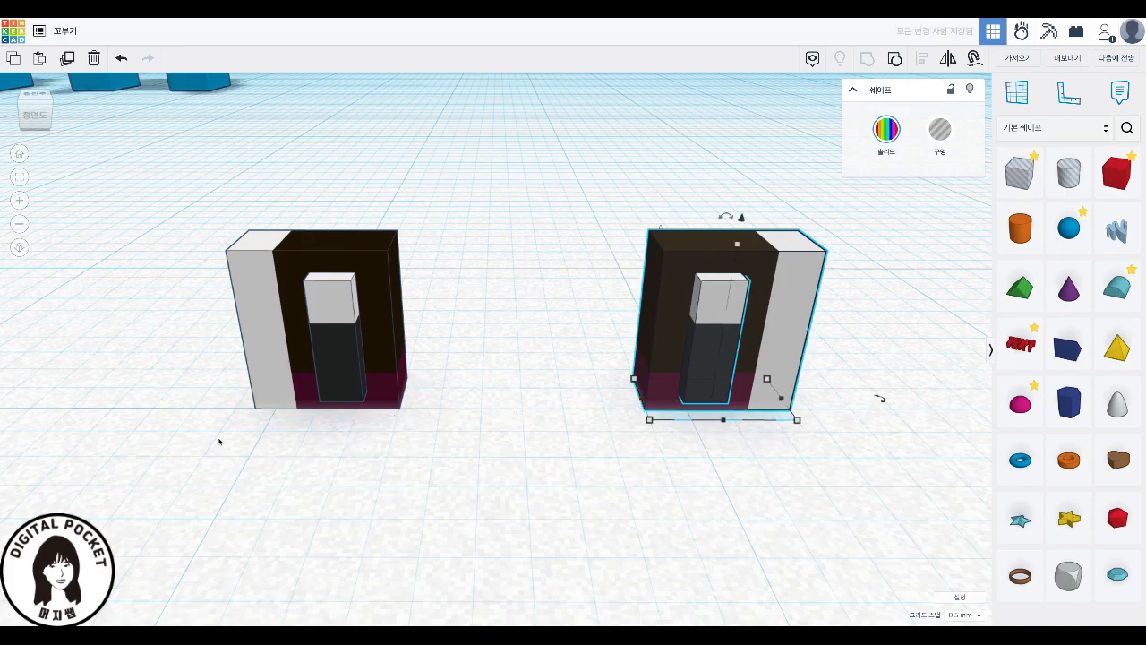
click(751, 541)
- Raise both eyes 7 mm and move them 63 mm left and 21.5 mm back, in front of the blue head block
drag(163, 190, 844, 467)
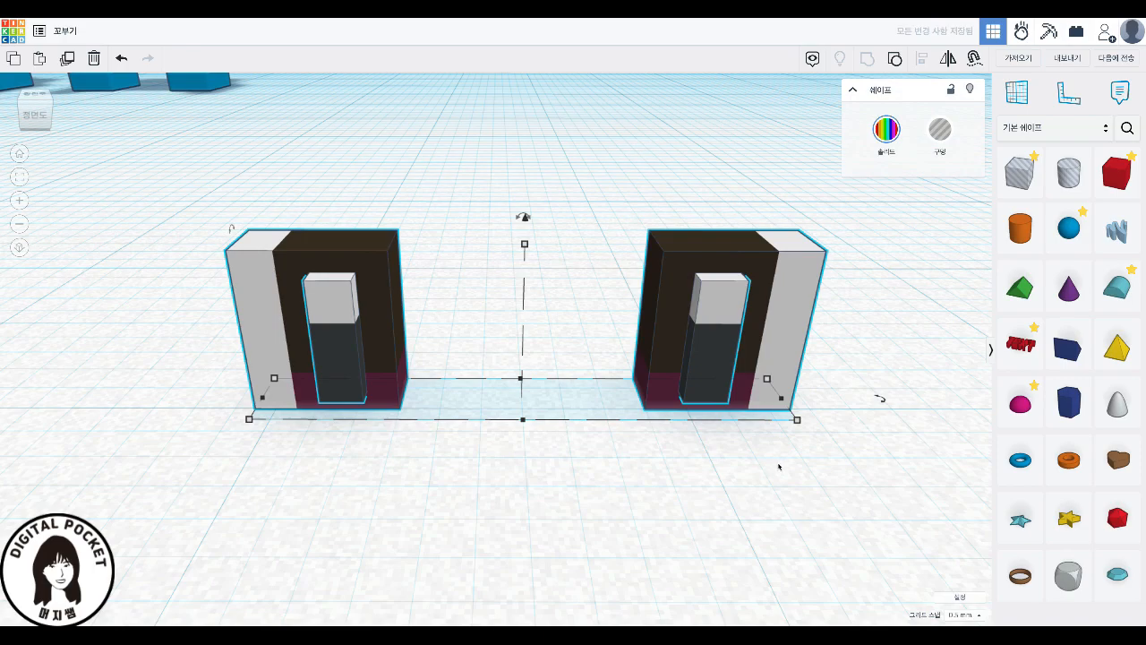
scroll(725, 462, up, 1)
scroll(725, 461, down, 5)
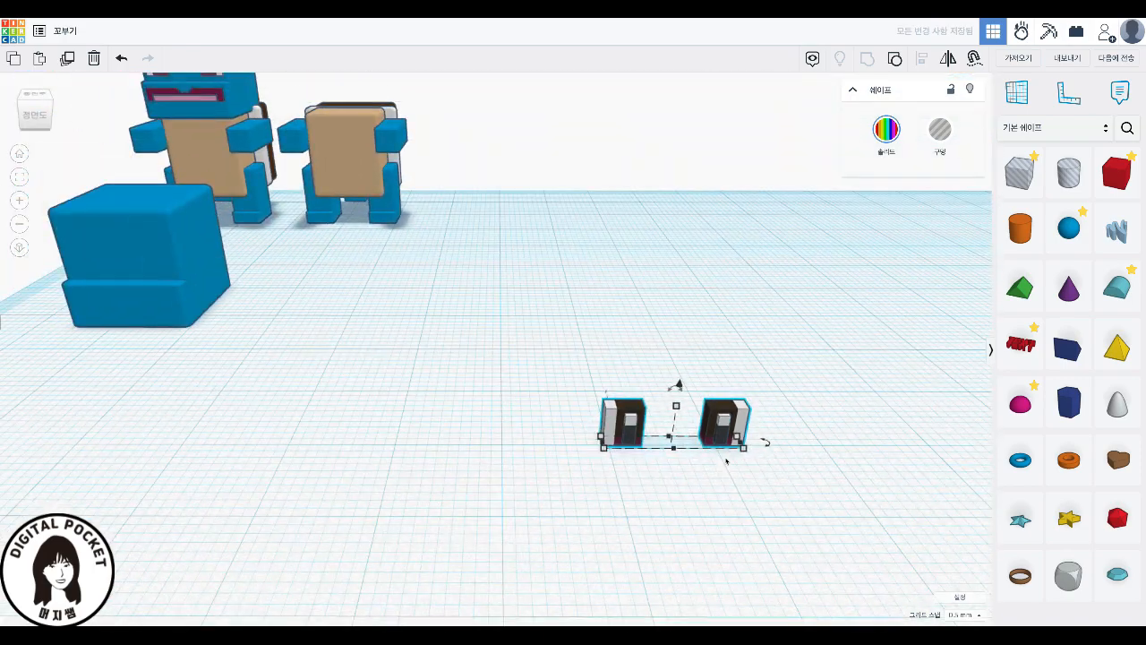
drag(682, 383, 685, 312)
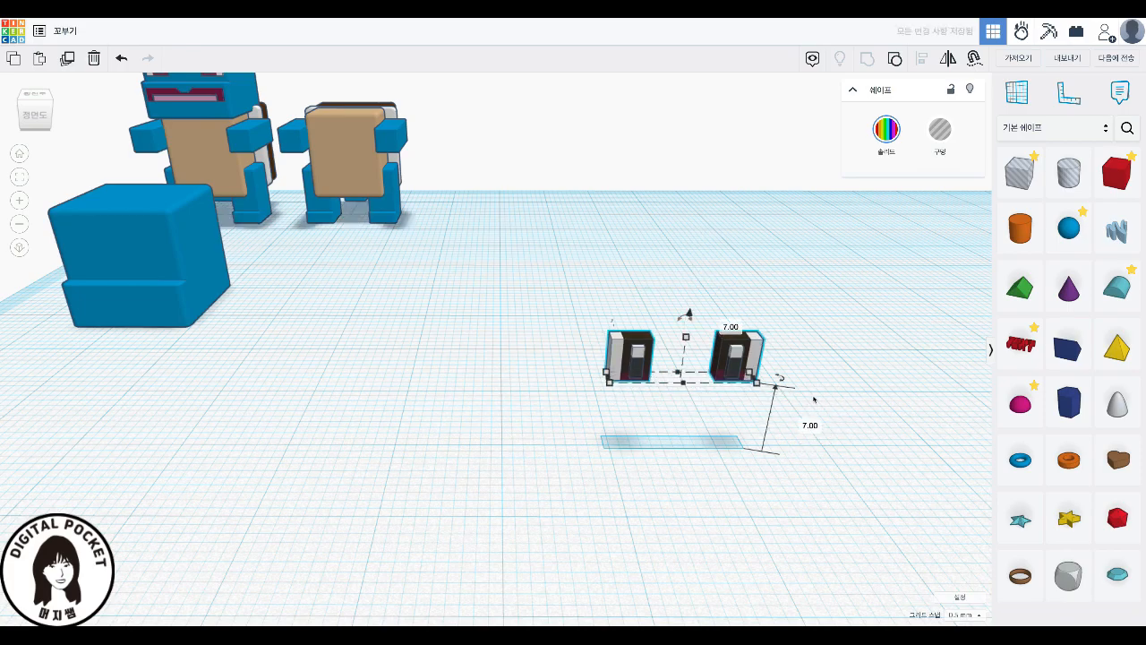
drag(729, 367, 130, 276)
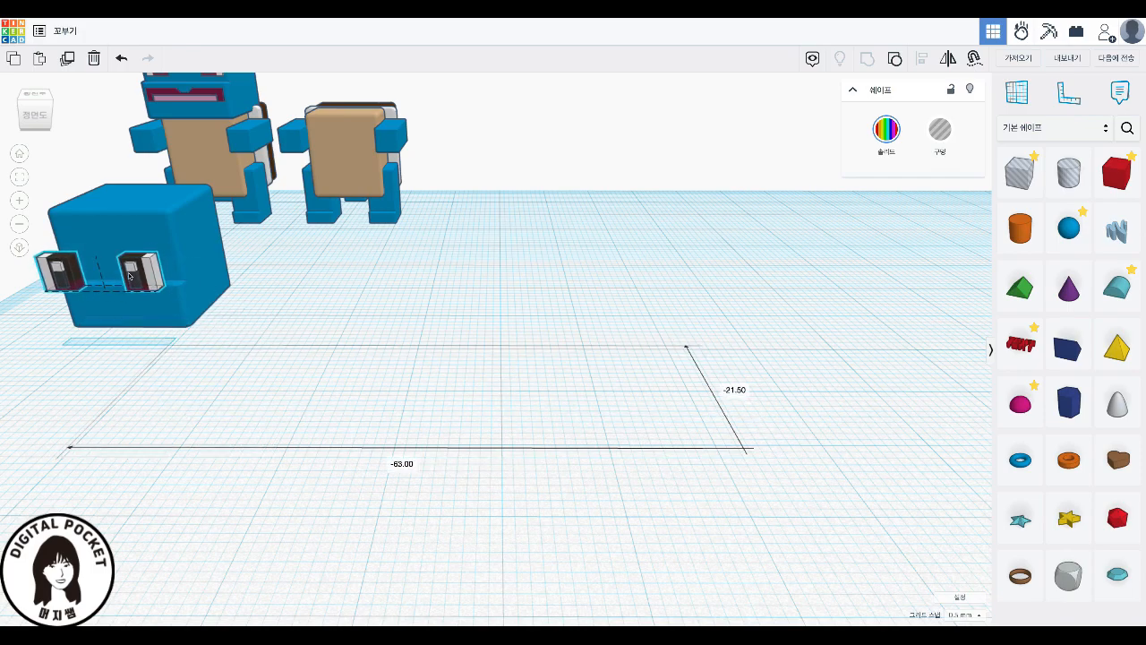
click(317, 444)
- Add a new box and size it to 13 mm wide, 1 mm deep and 2 mm high
drag(1117, 172, 542, 424)
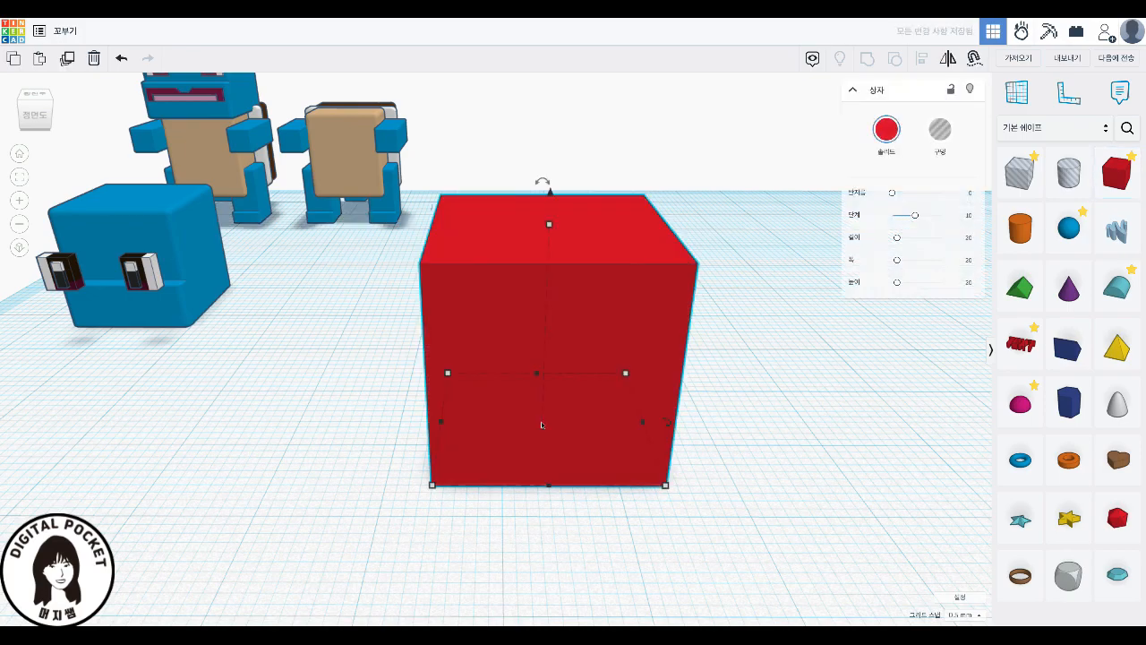
click(552, 523)
text(13)
key(Tab)
text(1)
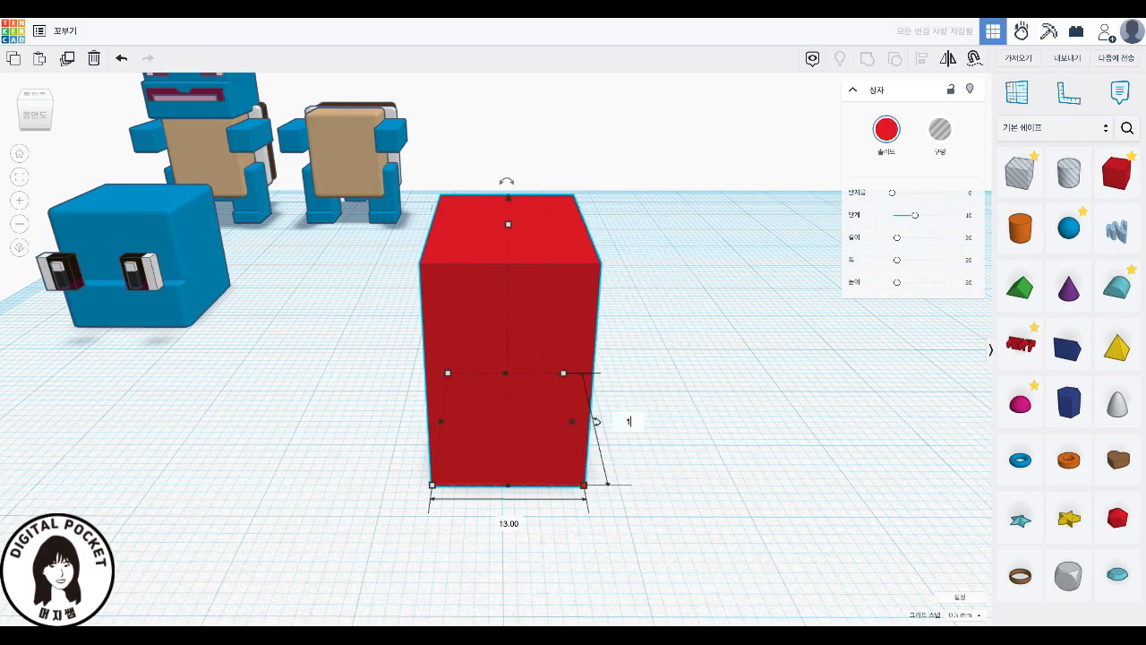
key(Return)
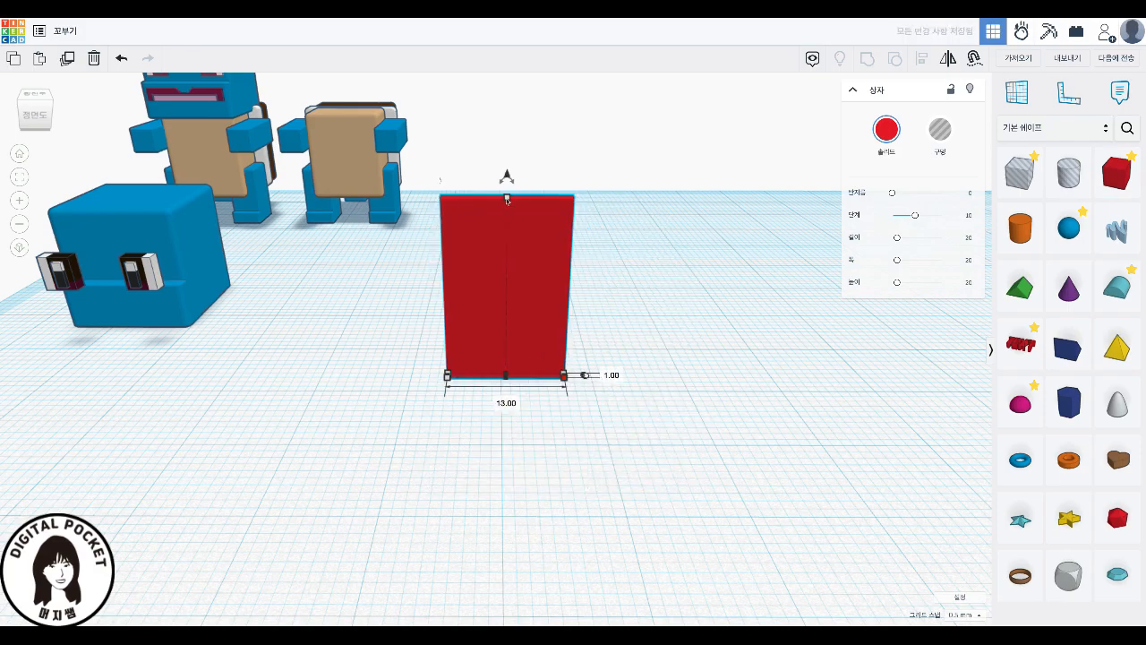
click(559, 293)
text(2)
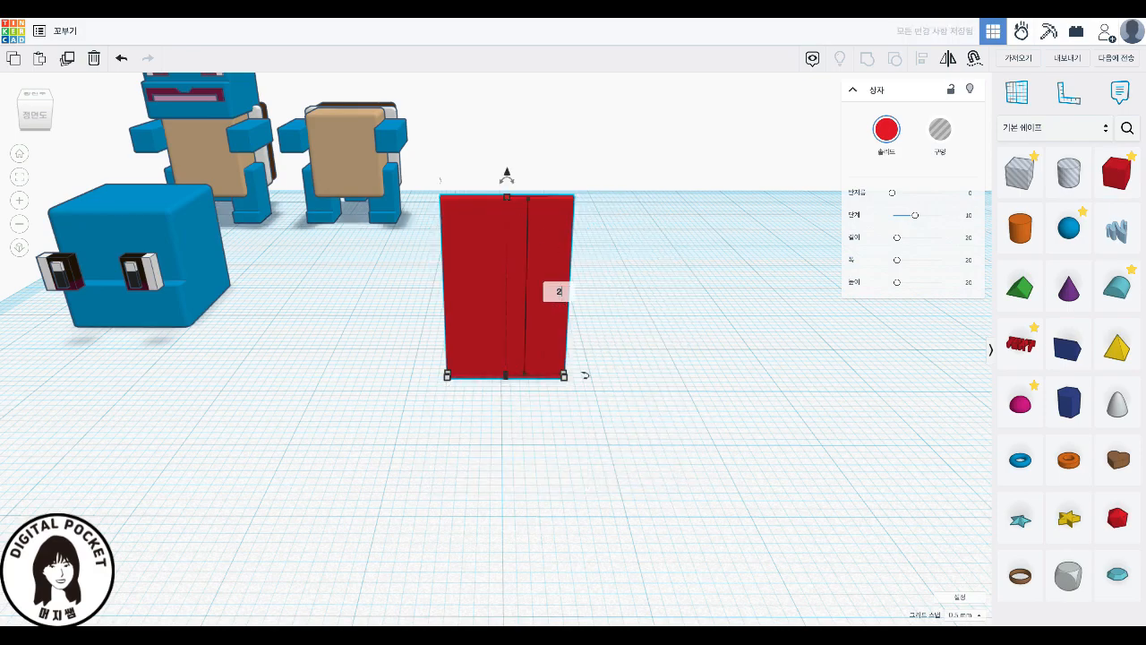
key(Return)
- Color the flat bar dark magenta and move it about 6 mm right and 3 mm forward
click(891, 139)
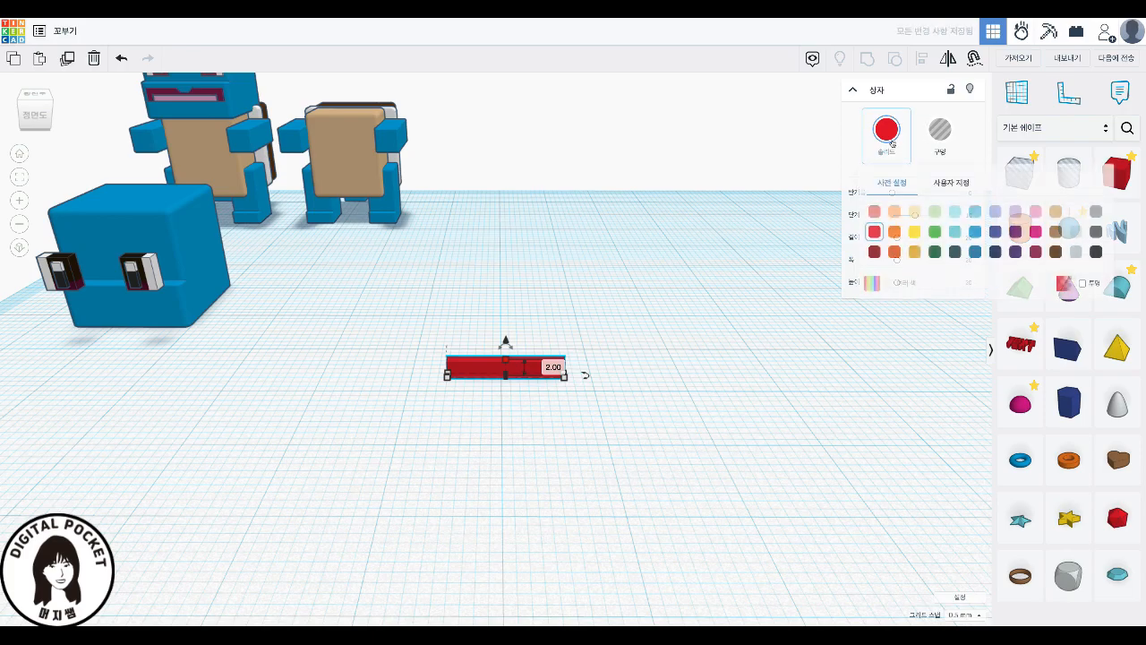
click(1035, 251)
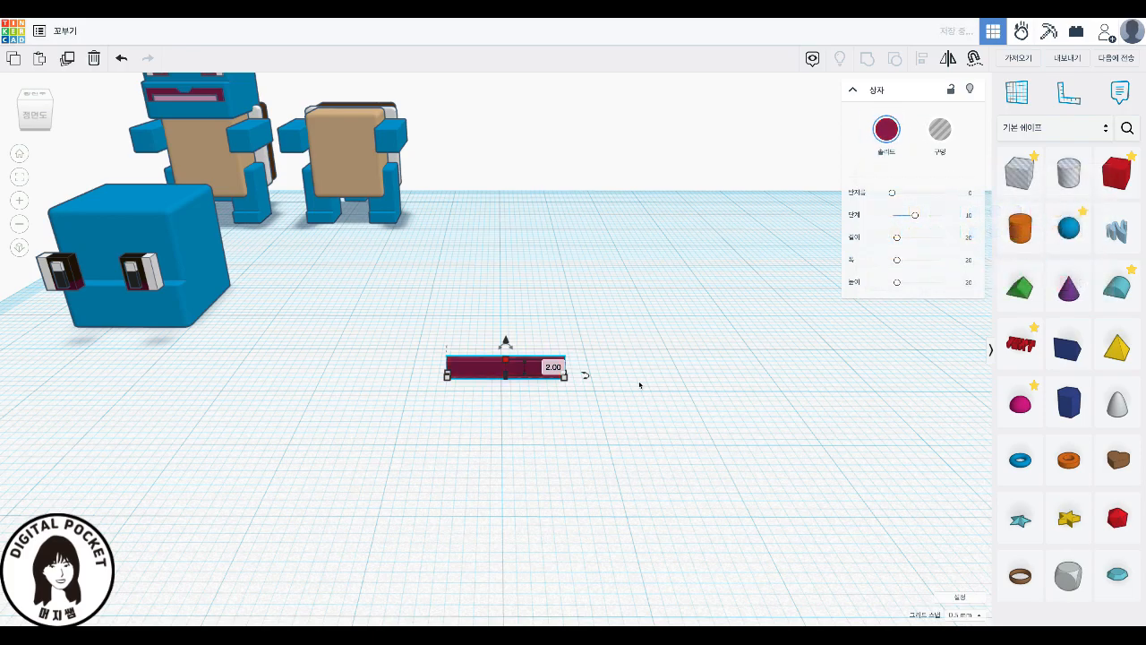
drag(543, 374, 599, 387)
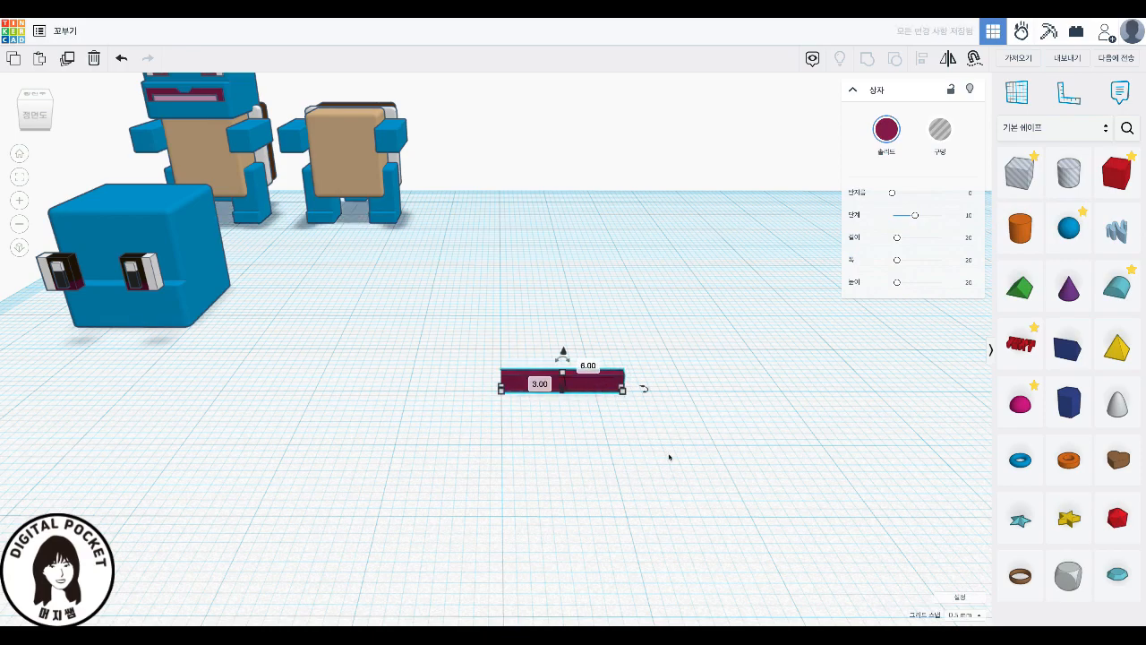
- Duplicate the dark magenta bar, place the copy in front of it and turn the copy into a hole
scroll(668, 457, up, 5)
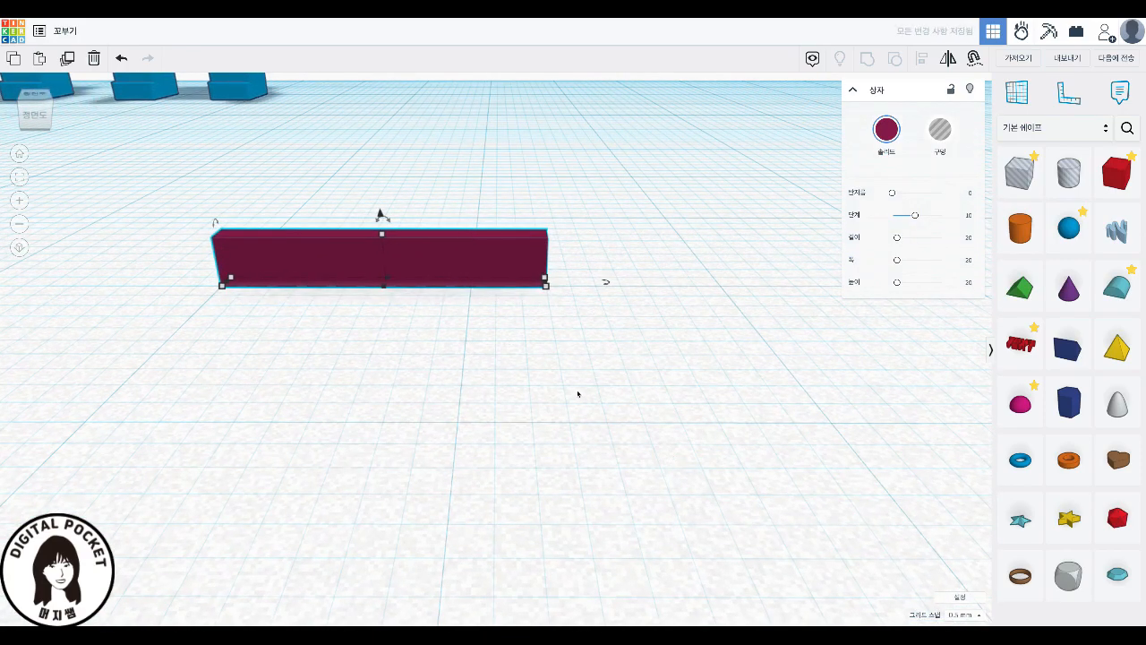
key(ctrl+c)
key(ctrl+v)
drag(601, 274, 609, 369)
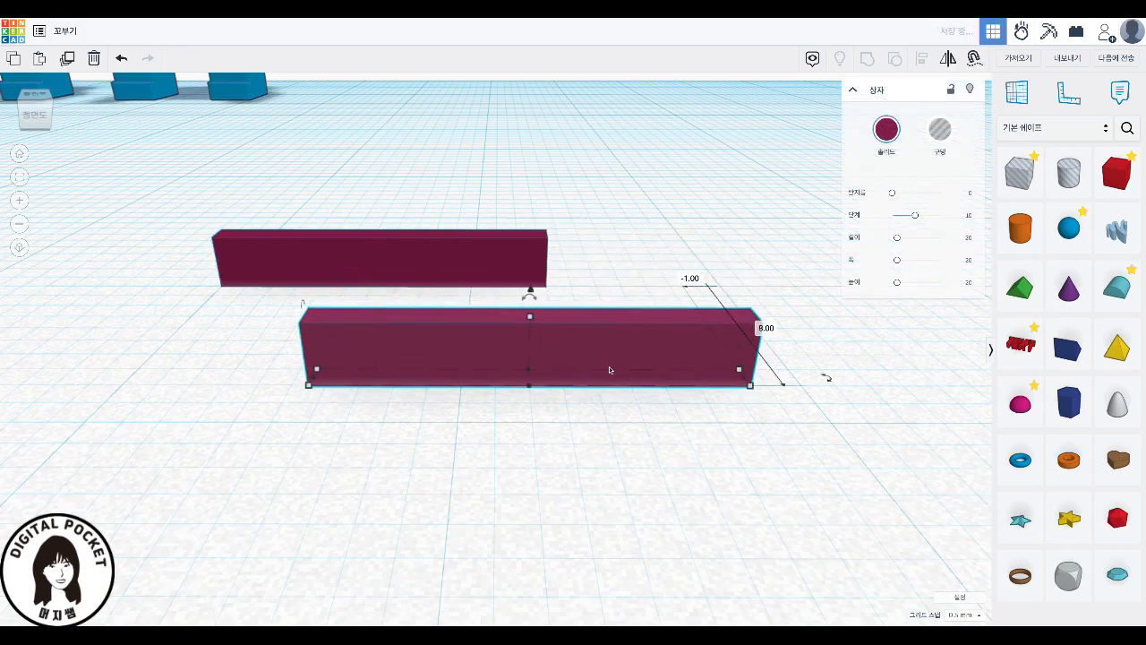
click(939, 129)
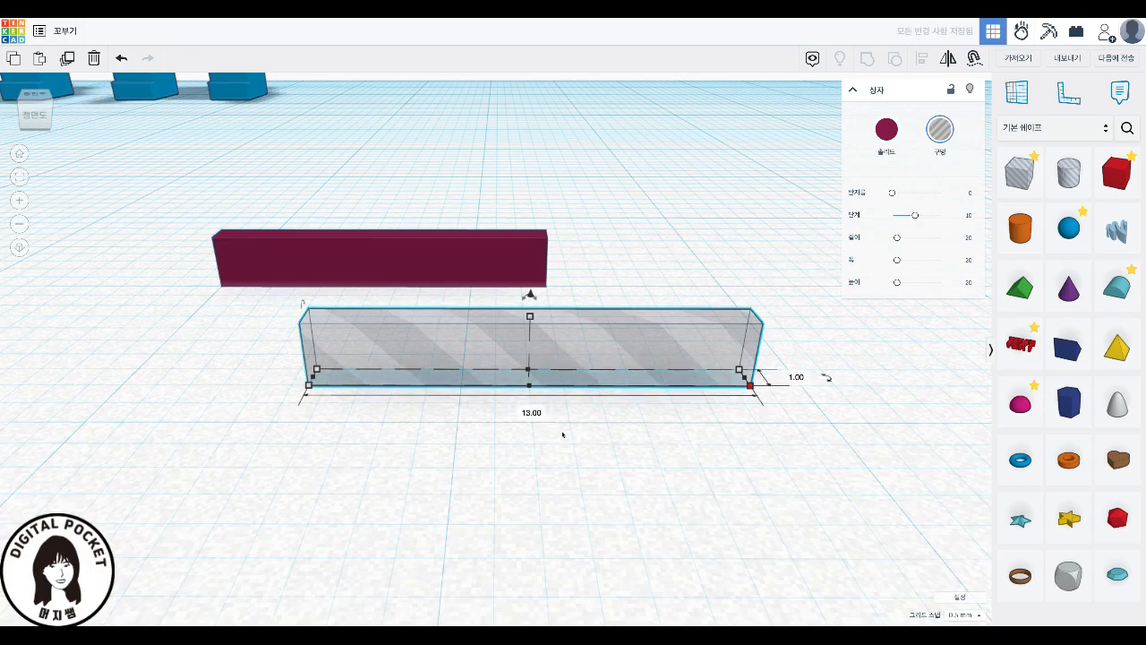
- Size the hole box to 11 mm wide, 2 mm deep and 1 mm high
click(532, 413)
text(11)
key(Tab)
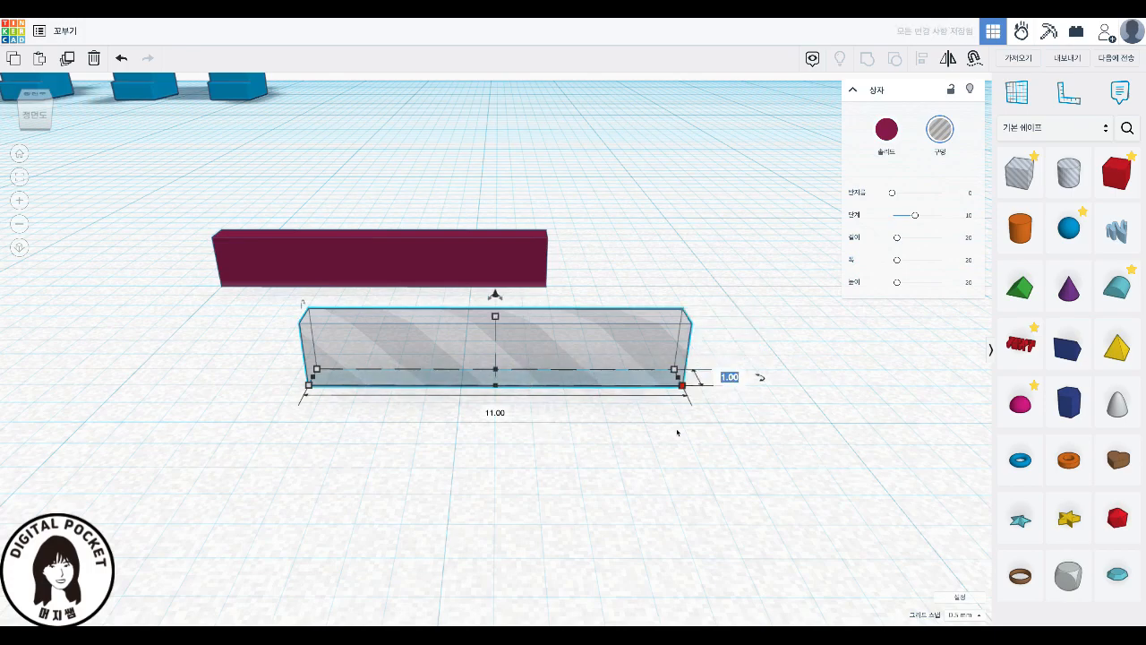
text(2)
key(Return)
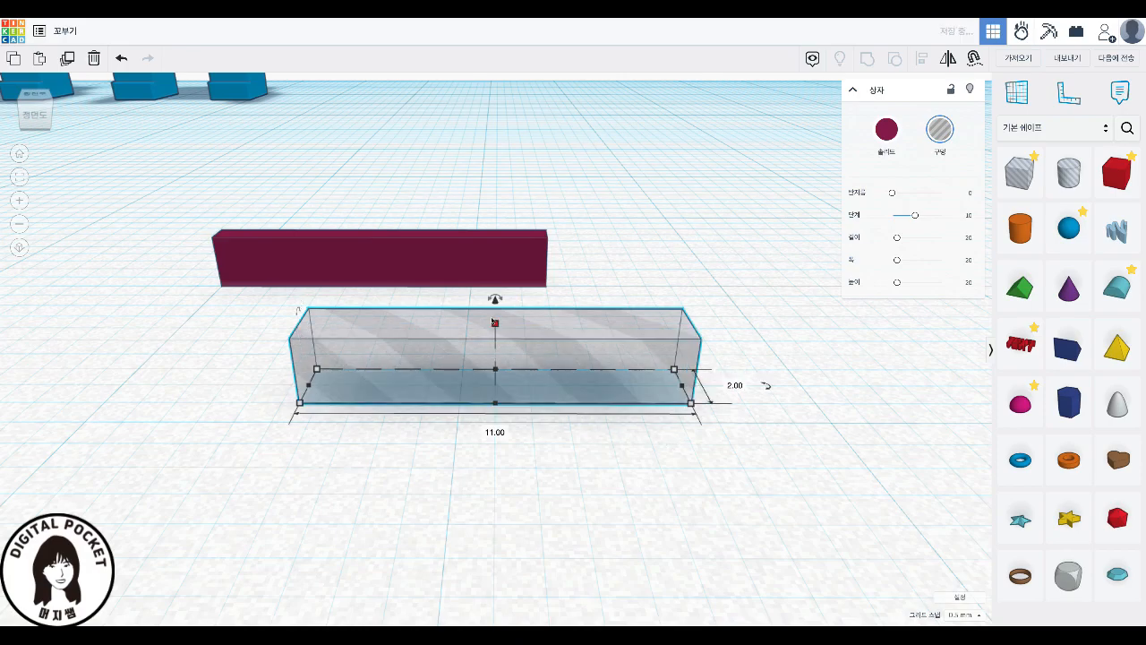
click(495, 323)
click(549, 355)
text(1)
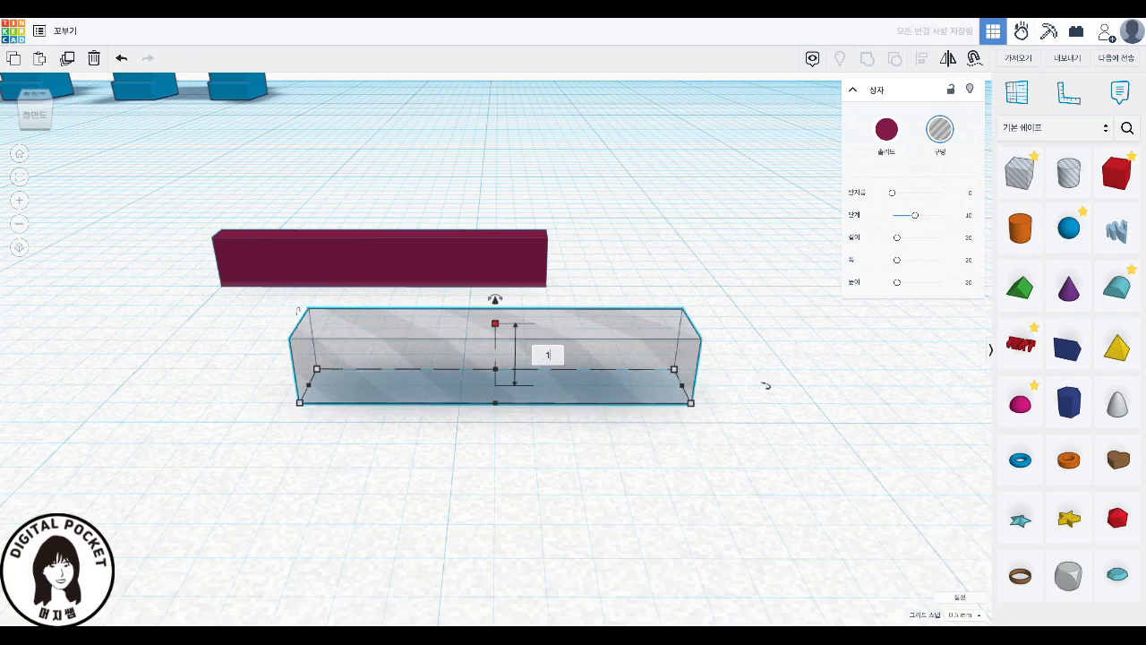
key(Return)
- Bring the bar and hole box together and align their centers in width and depth
drag(460, 272, 582, 351)
drag(207, 221, 762, 466)
key(f)
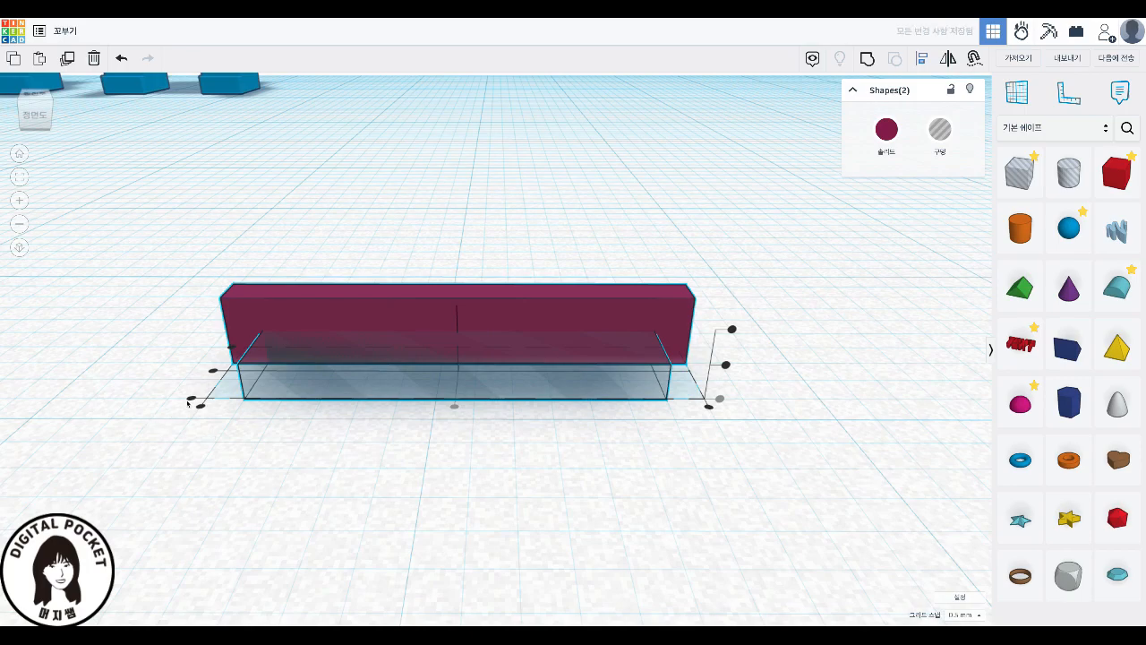
drag(199, 404, 217, 389)
click(213, 370)
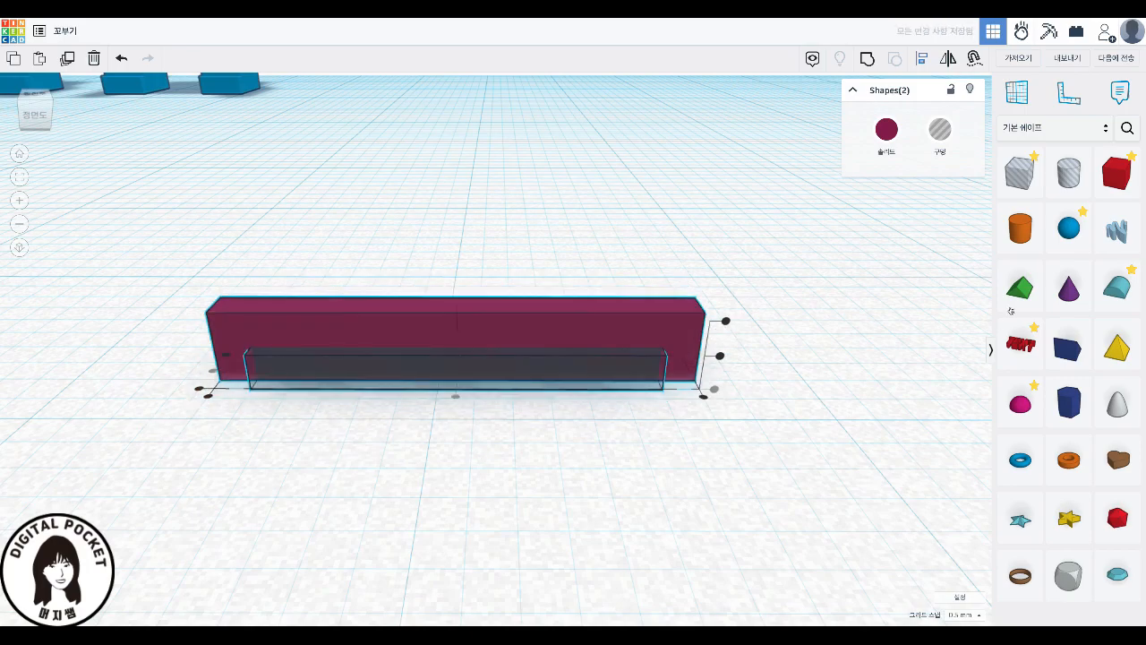
- Group the bar with the hole to cut the notch and move the resulting frame 12 mm back and 2.5 mm left
click(867, 58)
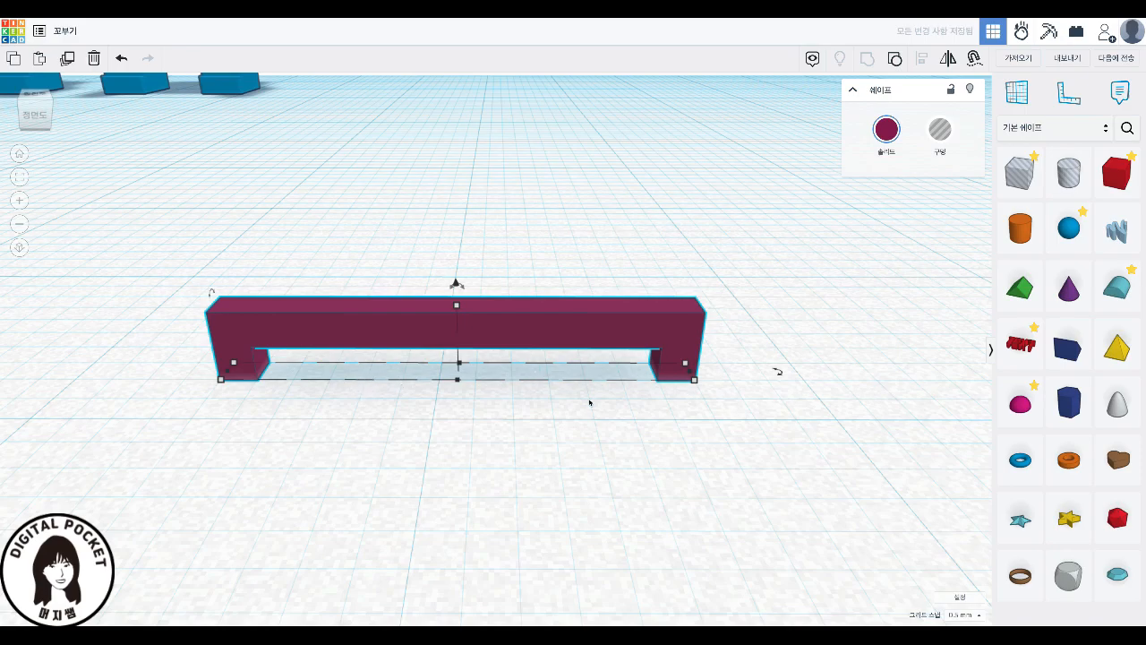
drag(601, 350, 501, 225)
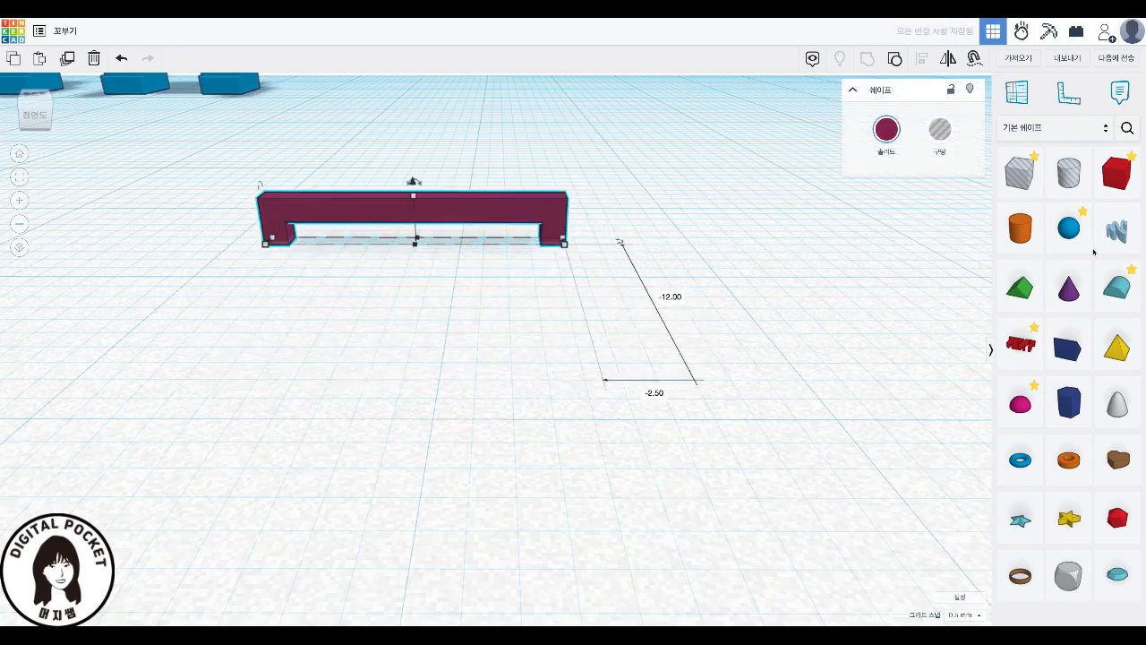
- Add a new box and size it to 11 mm wide, 1 mm deep and 1 mm high
drag(1116, 172, 326, 332)
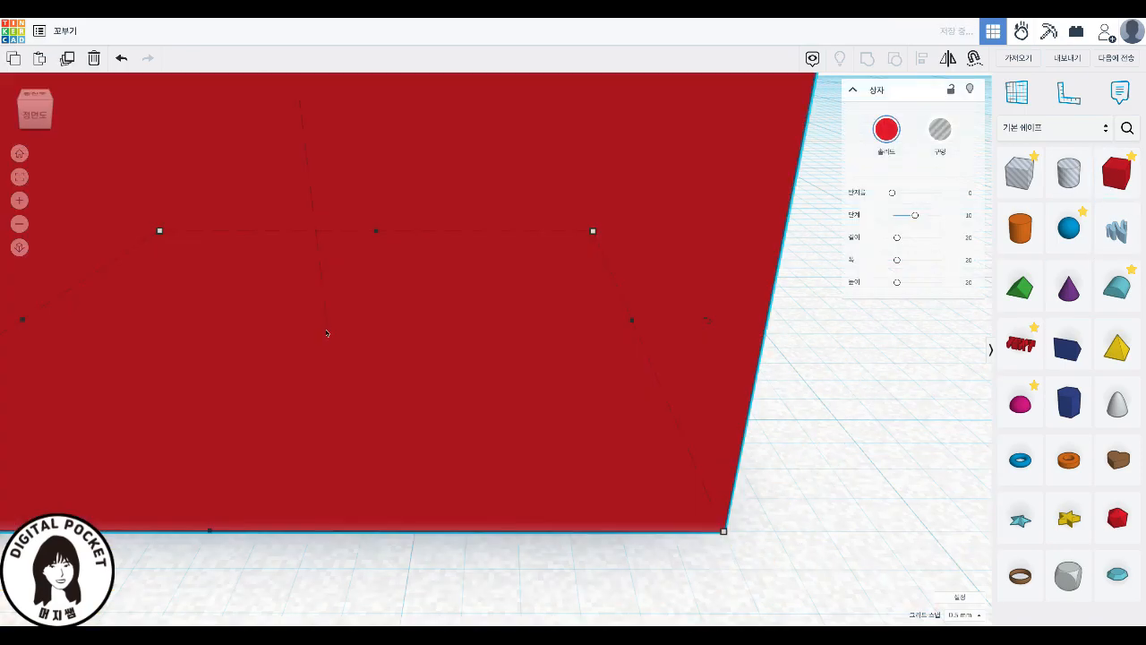
scroll(328, 337, down, 5)
drag(408, 378, 659, 428)
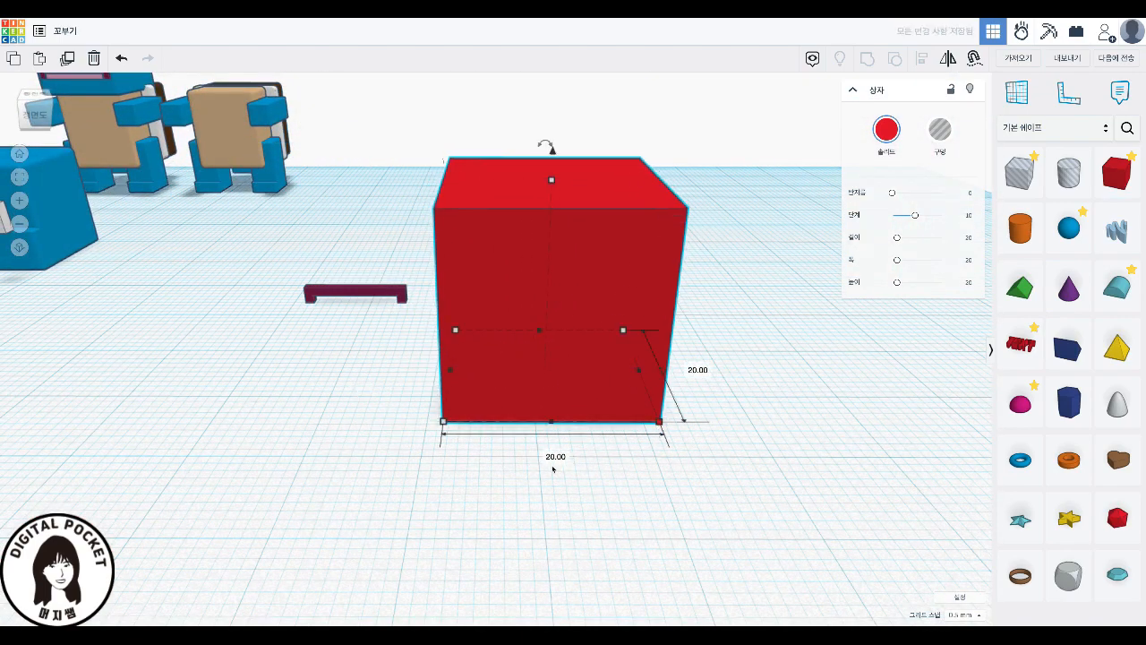
click(555, 458)
text(11)
key(Return)
click(624, 371)
text(1)
key(Return)
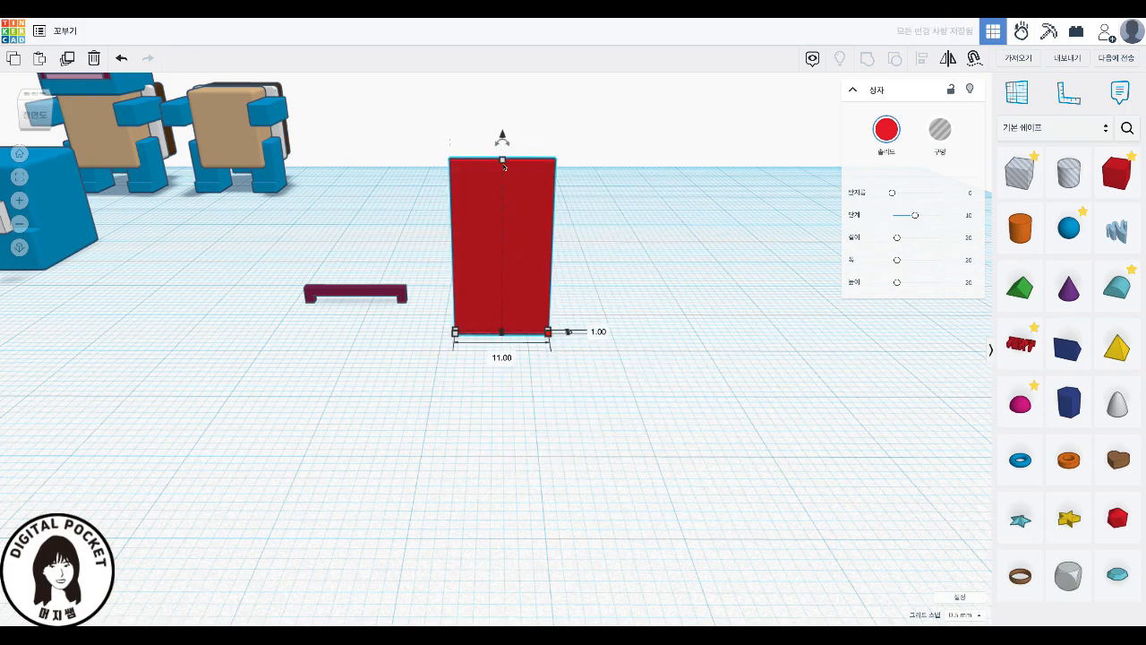
click(557, 251)
key(Return)
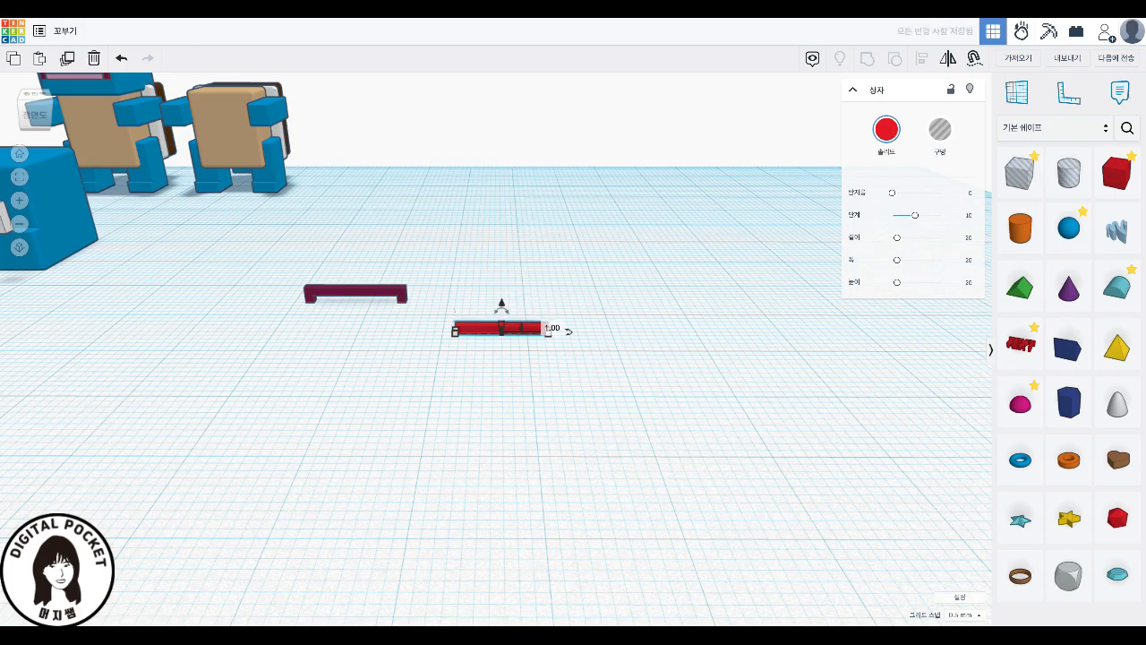
- Color the small bar light pink and fit the dark magenta frame around it
click(887, 129)
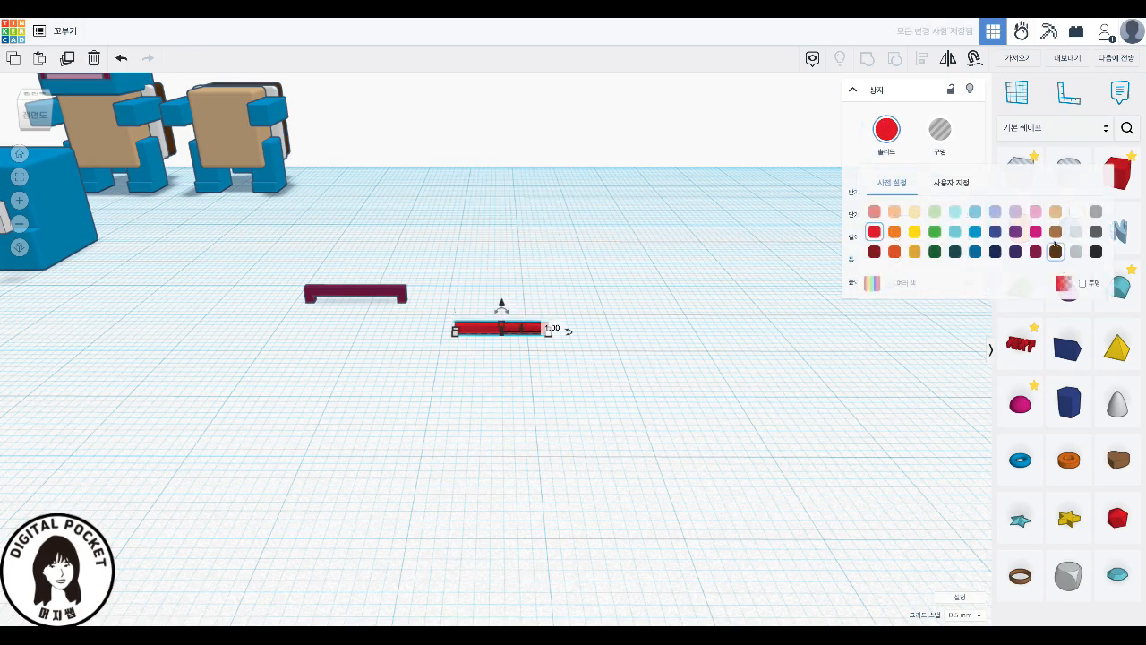
click(1036, 212)
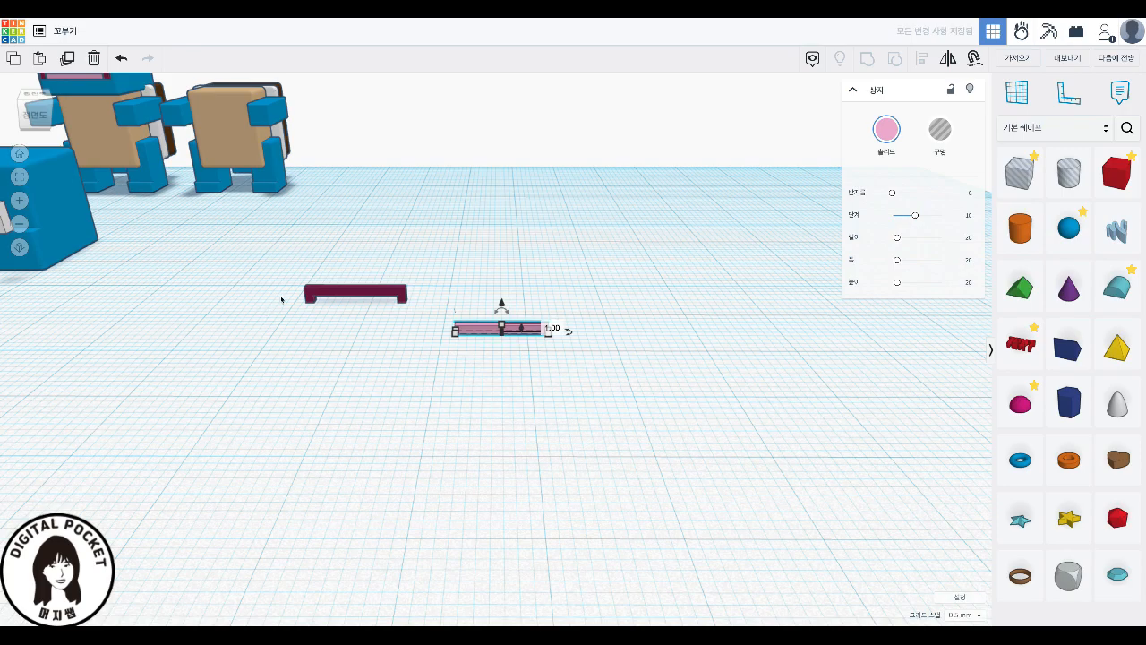
drag(341, 303, 485, 326)
key(f)
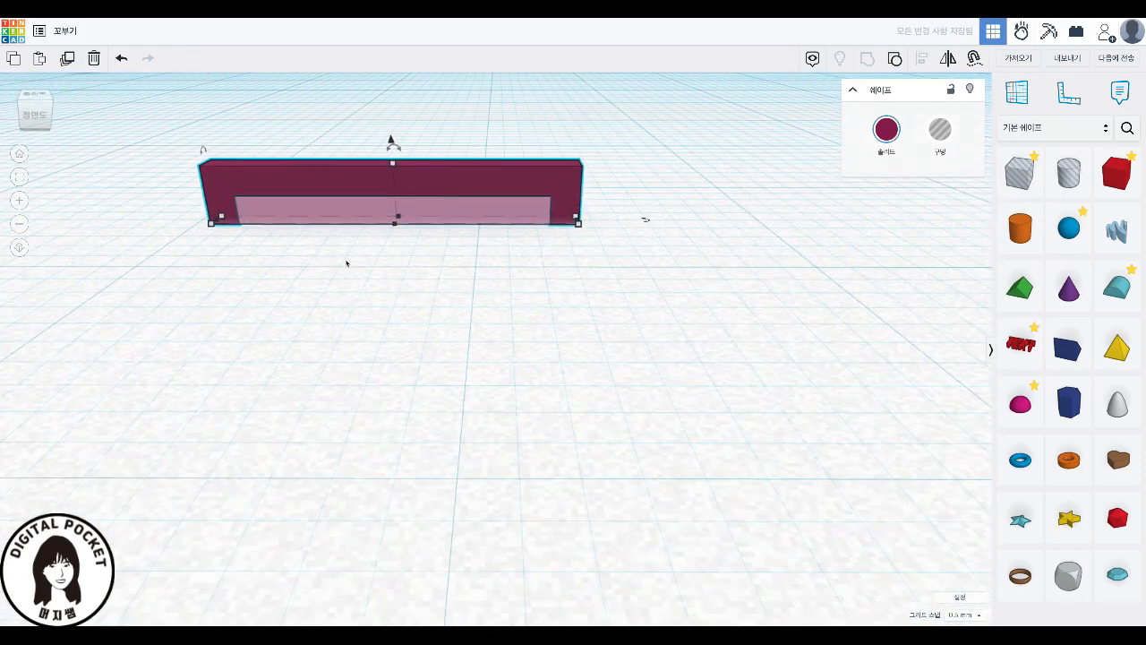
- Group the pink bar with the dark magenta frame and enable multicolor for the group
click(422, 313)
mouse_move(338, 259)
right_down()
mouse_move(569, 342)
mouse_move(367, 292)
mouse_move(335, 266)
right_up()
middle_drag(342, 265, 516, 435)
drag(162, 218, 774, 482)
key(ctrl+g)
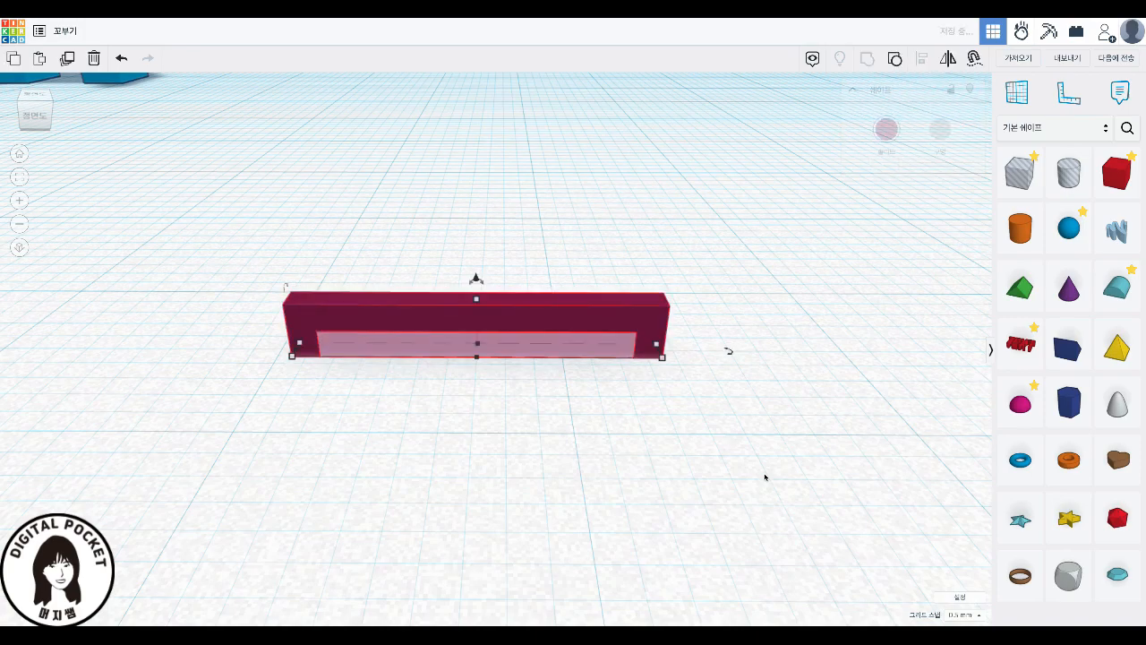
click(886, 130)
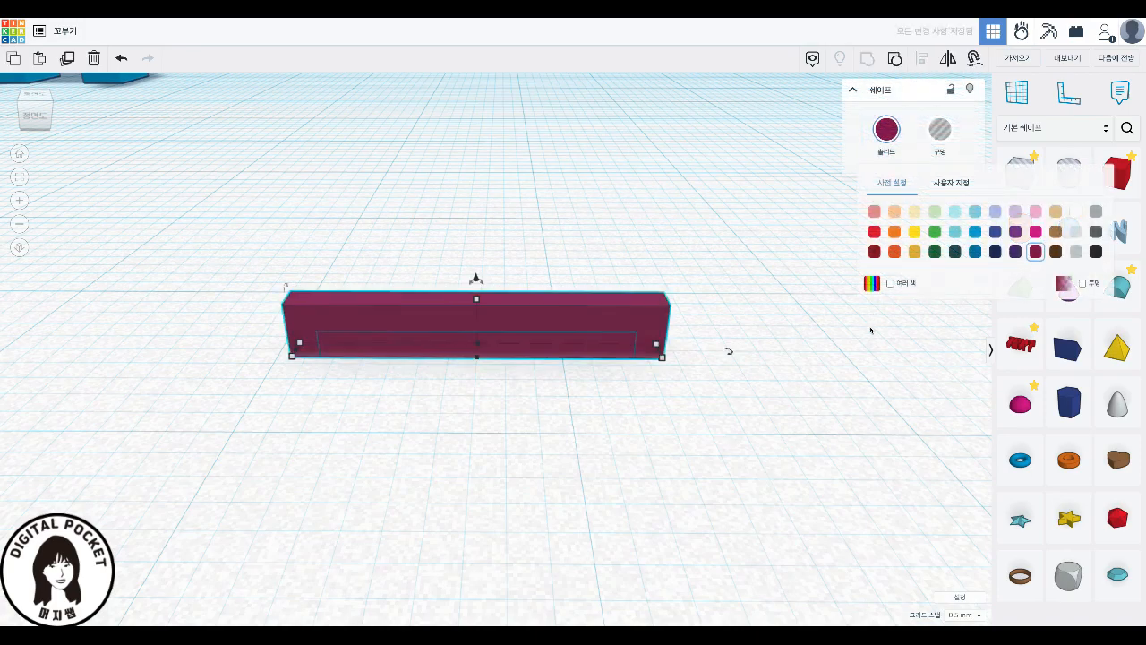
click(907, 283)
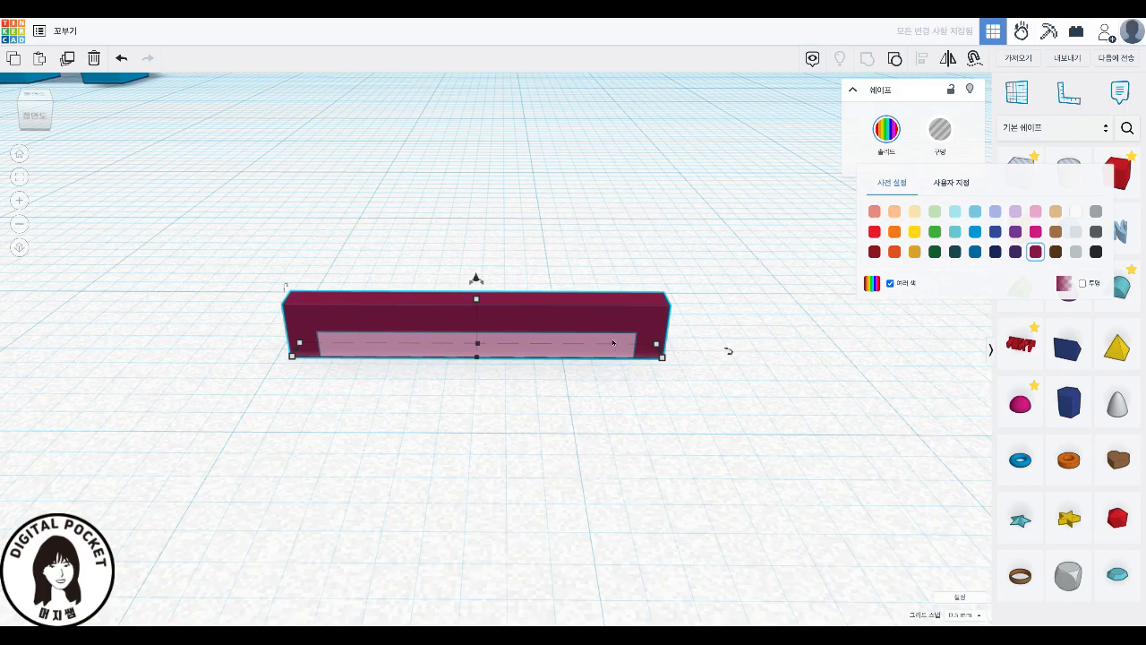
click(858, 266)
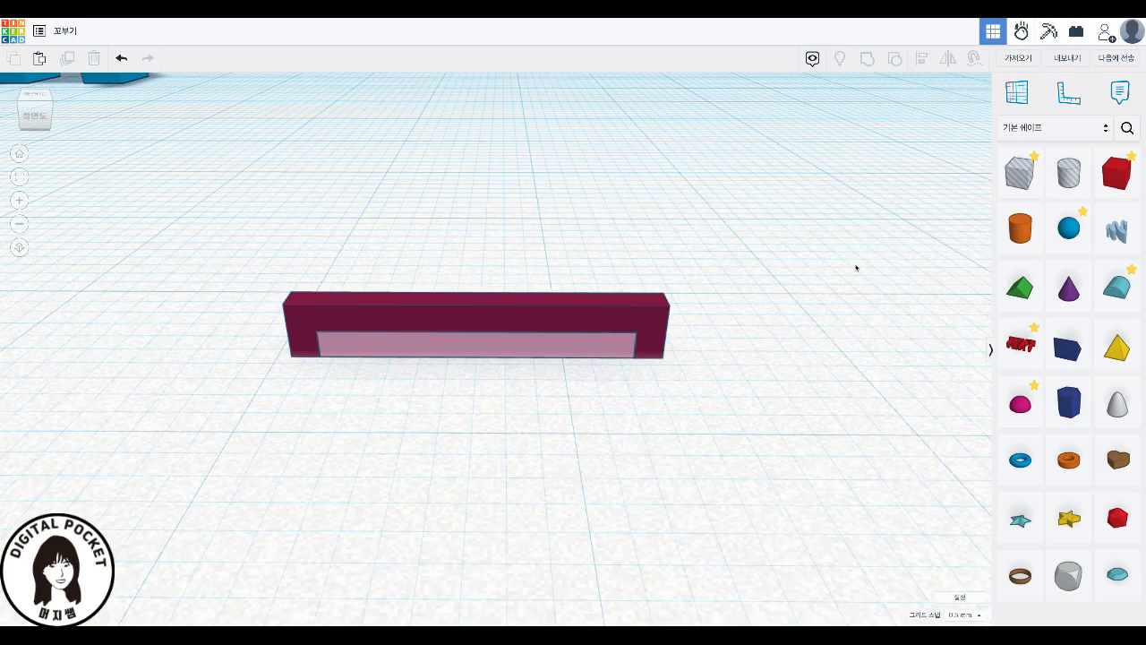
- Show all shape generators in the shapes library and load more shapes
click(1033, 128)
click(839, 196)
click(1057, 136)
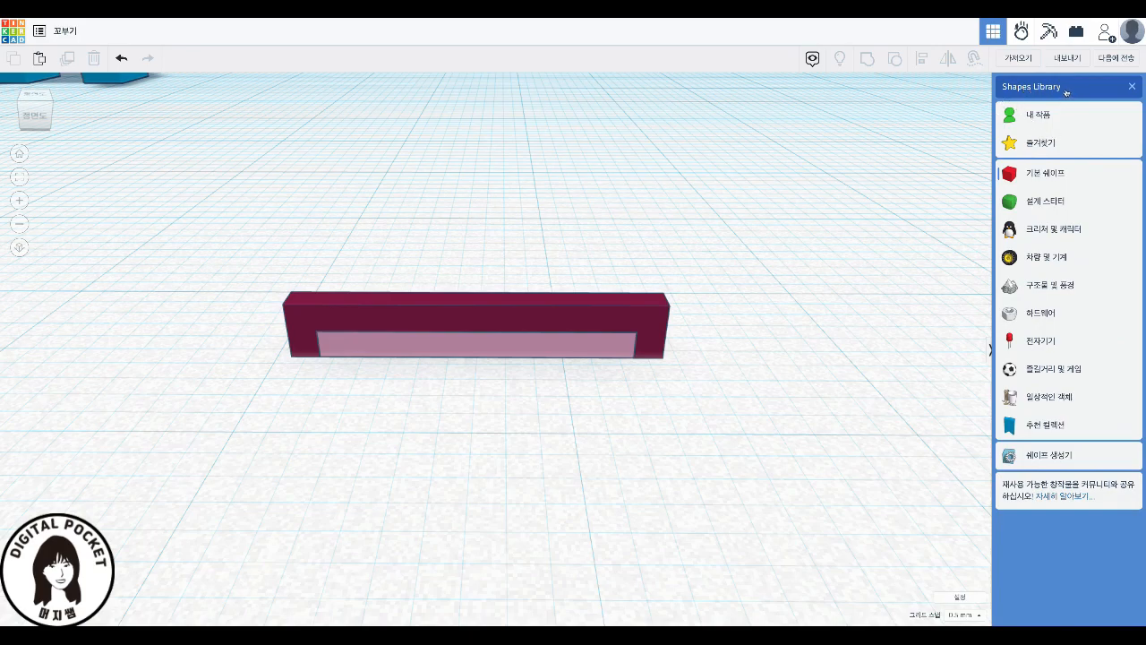
click(1053, 457)
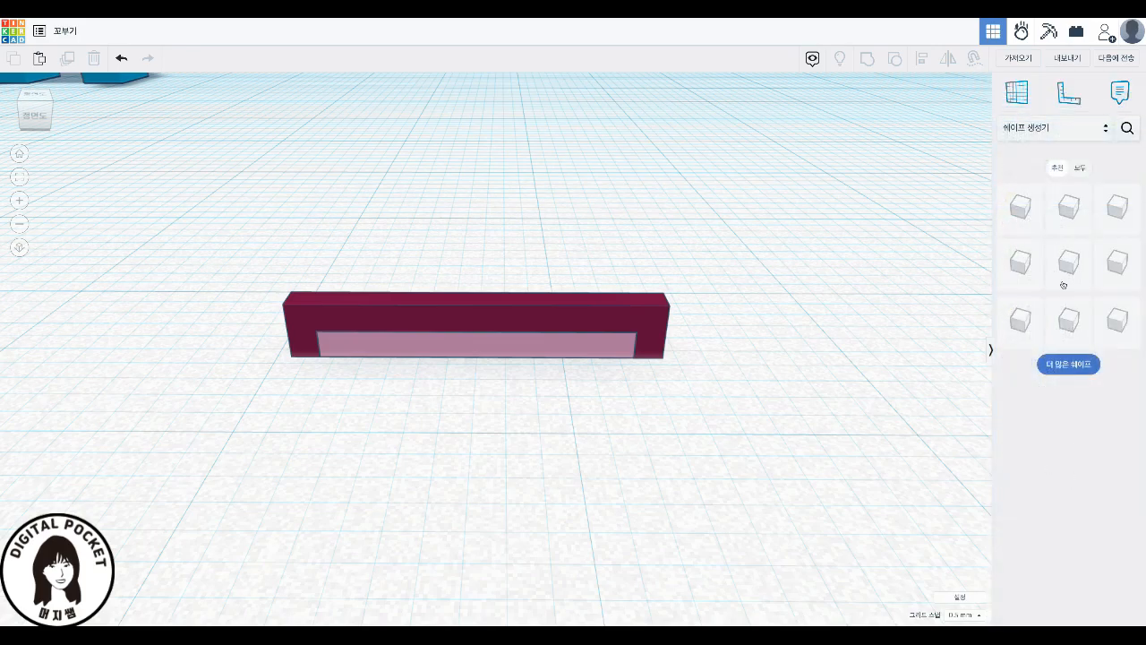
click(1087, 170)
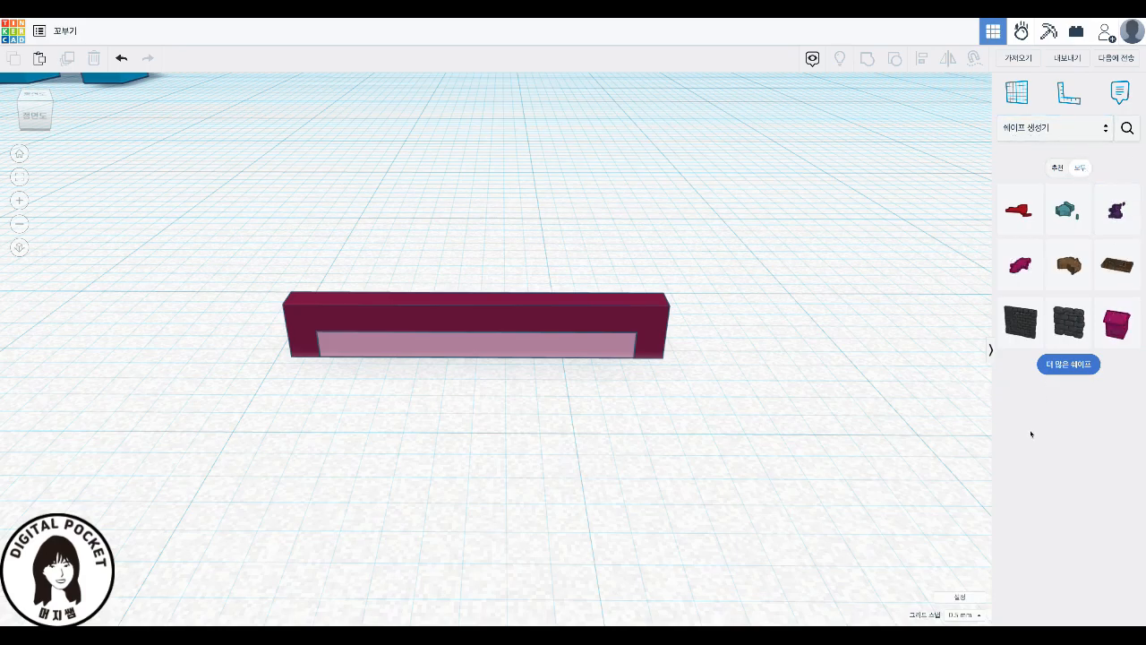
click(1074, 372)
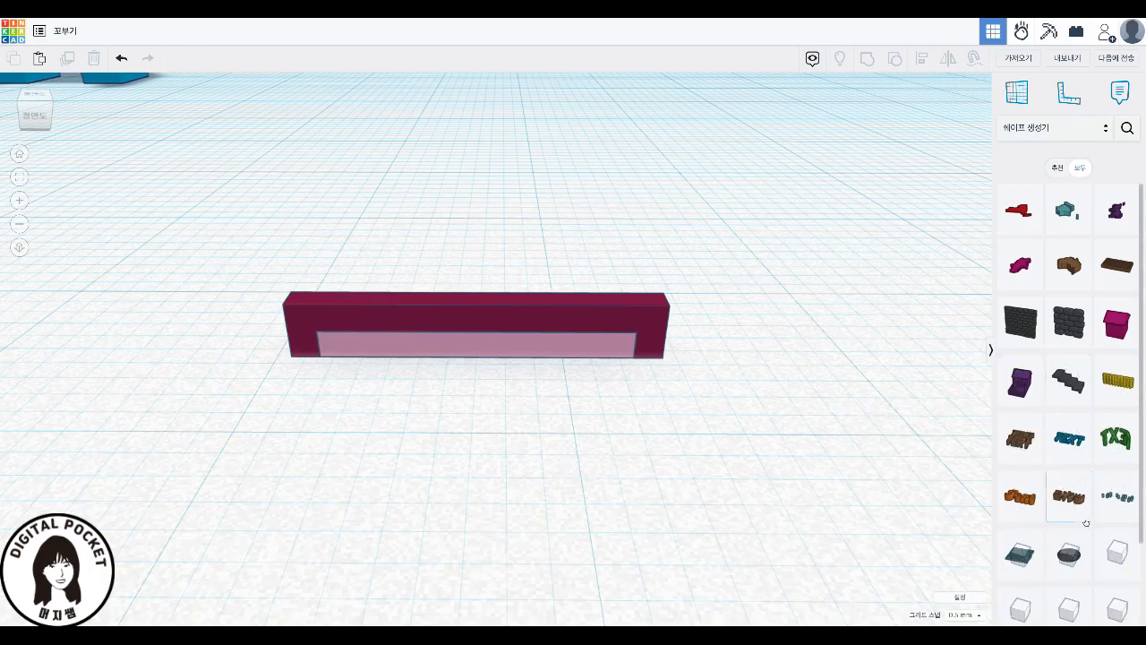
- Find the Trapezoid (사다리꼴) among the shape generators and place it on the workplane behind the mouth
drag(1140, 523, 1140, 607)
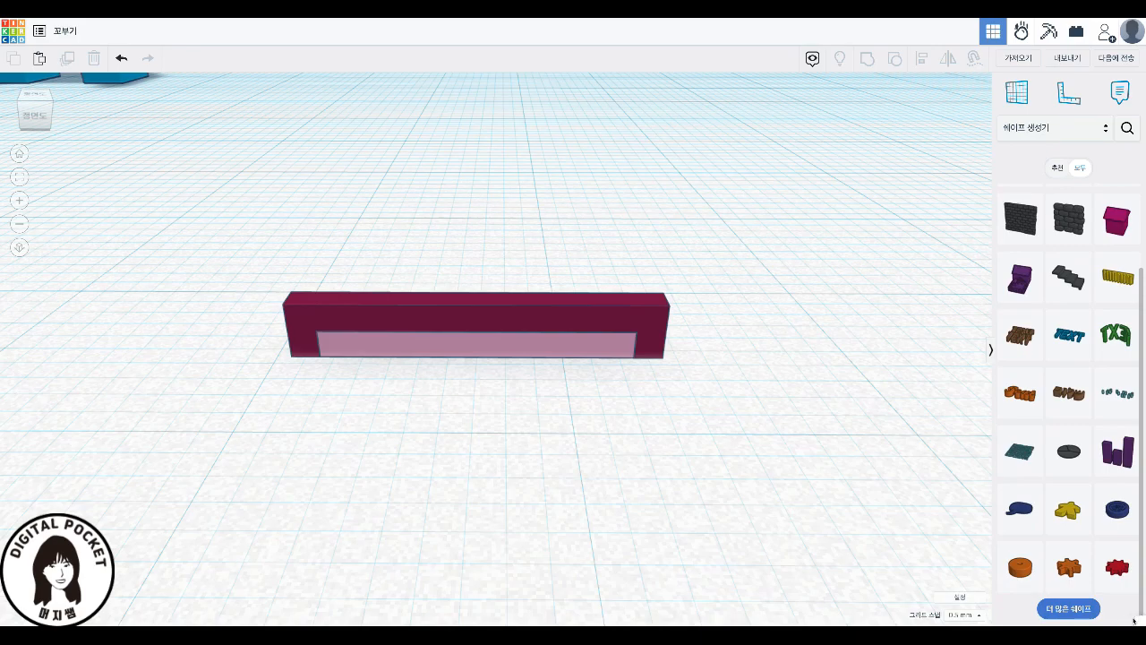
click(1069, 610)
scroll(1069, 537, down, 1)
scroll(1120, 612, down, 2)
click(1069, 612)
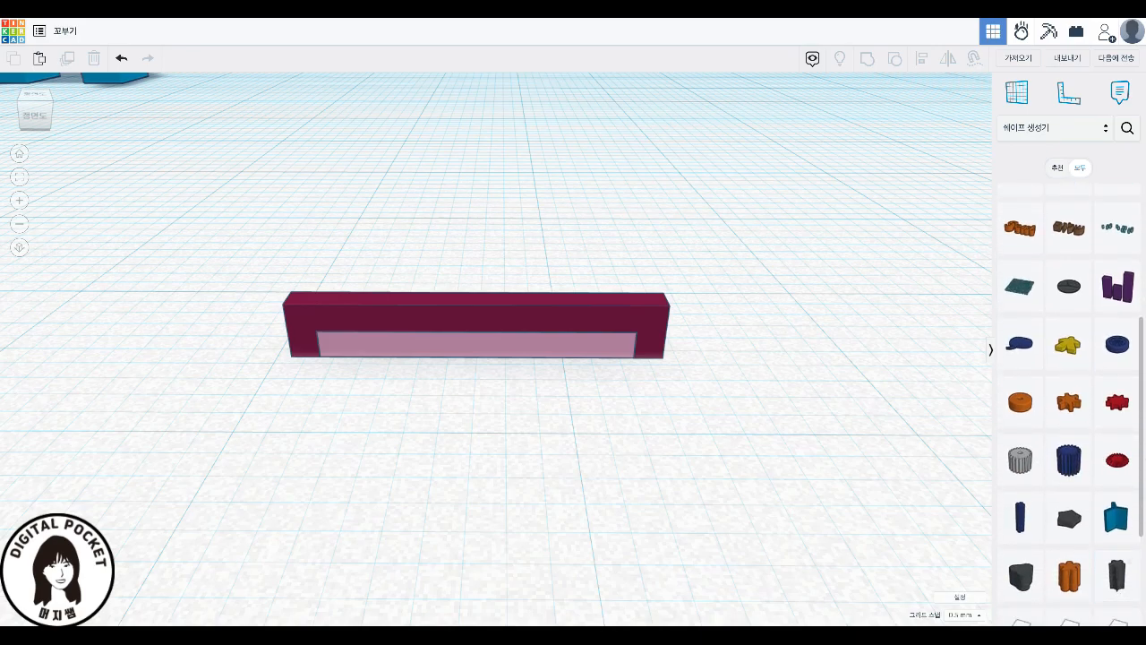
scroll(1069, 455, down, 3)
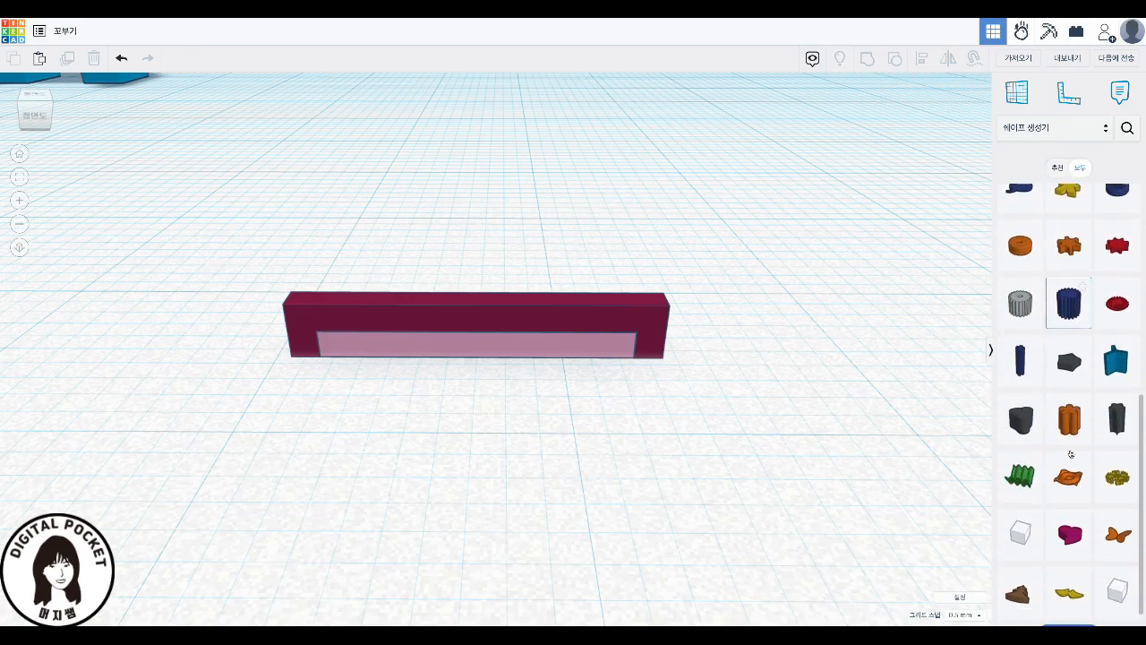
scroll(1080, 610, down, 3)
click(1086, 610)
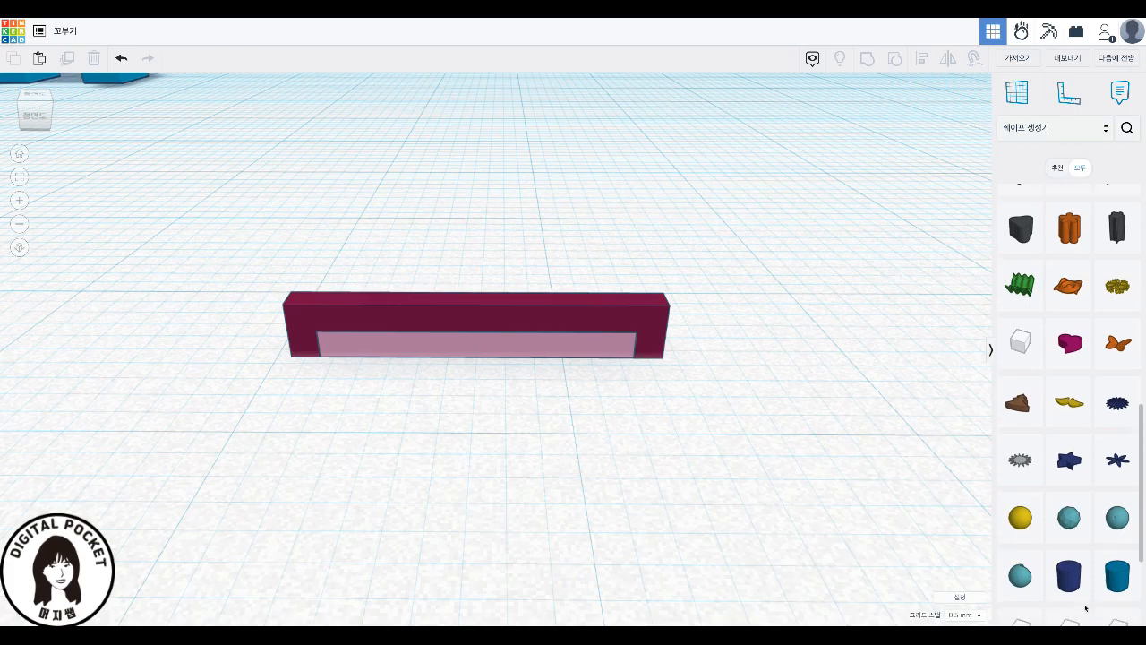
scroll(1085, 543, down, 3)
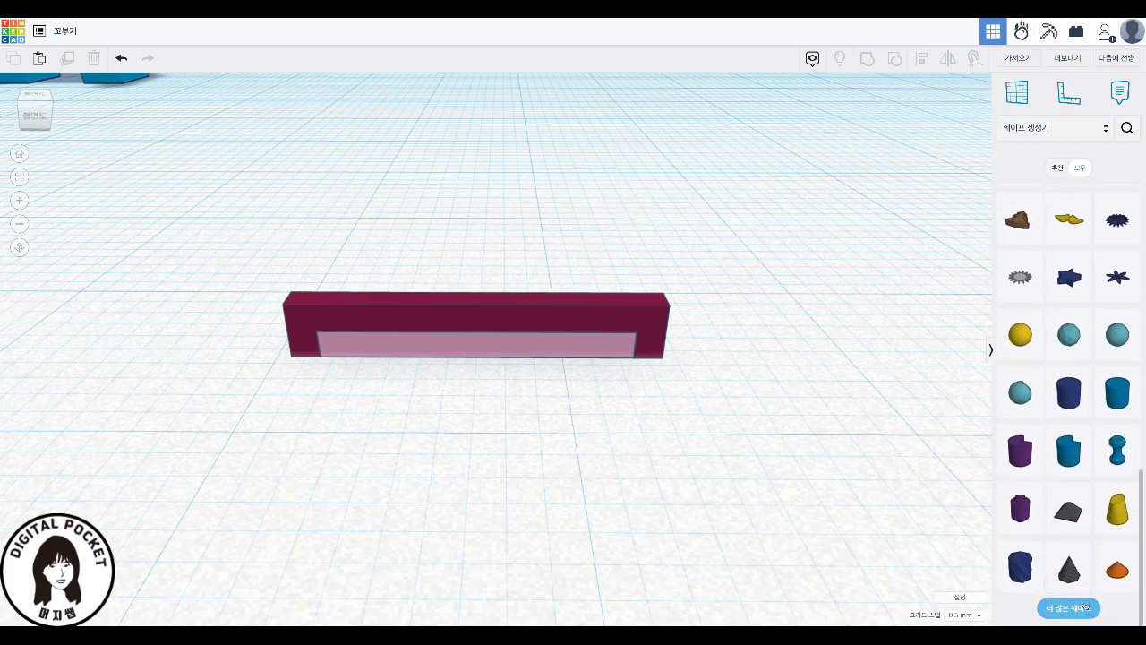
scroll(1075, 560, down, 3)
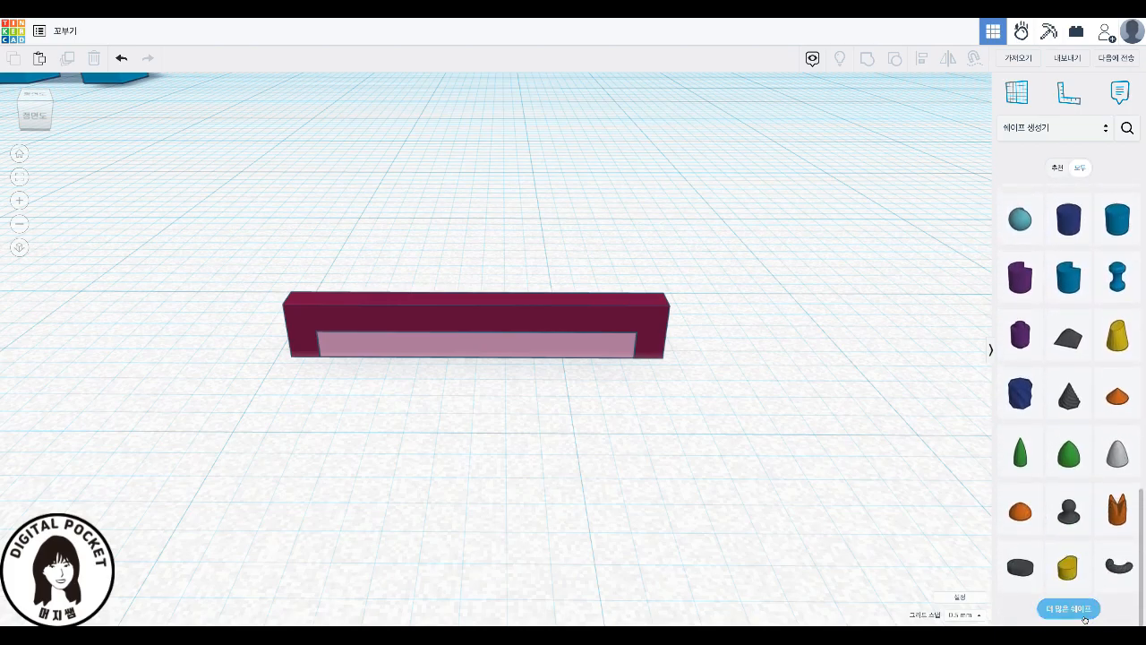
scroll(1079, 574, down, 3)
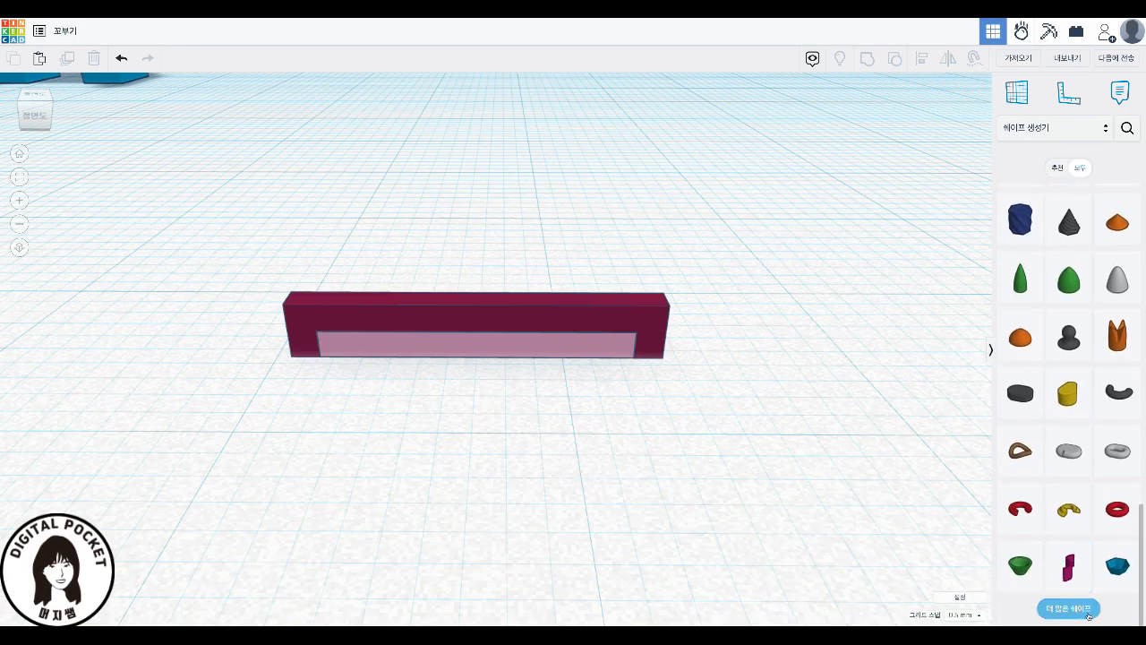
scroll(1088, 616, down, 3)
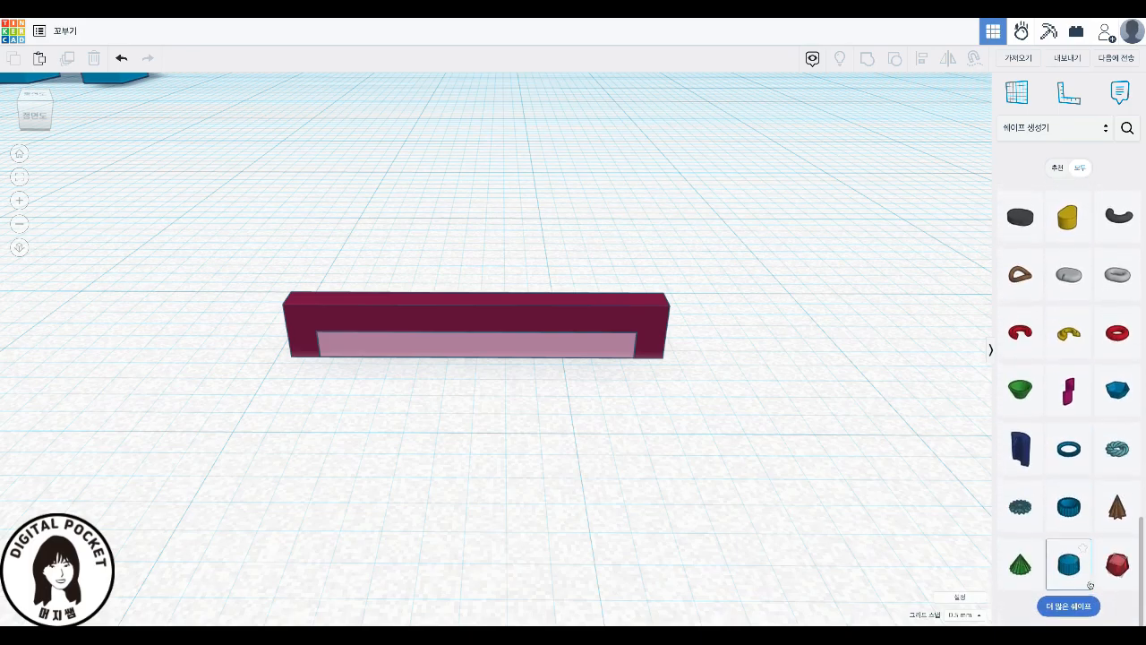
click(1088, 614)
scroll(1089, 609, down, 3)
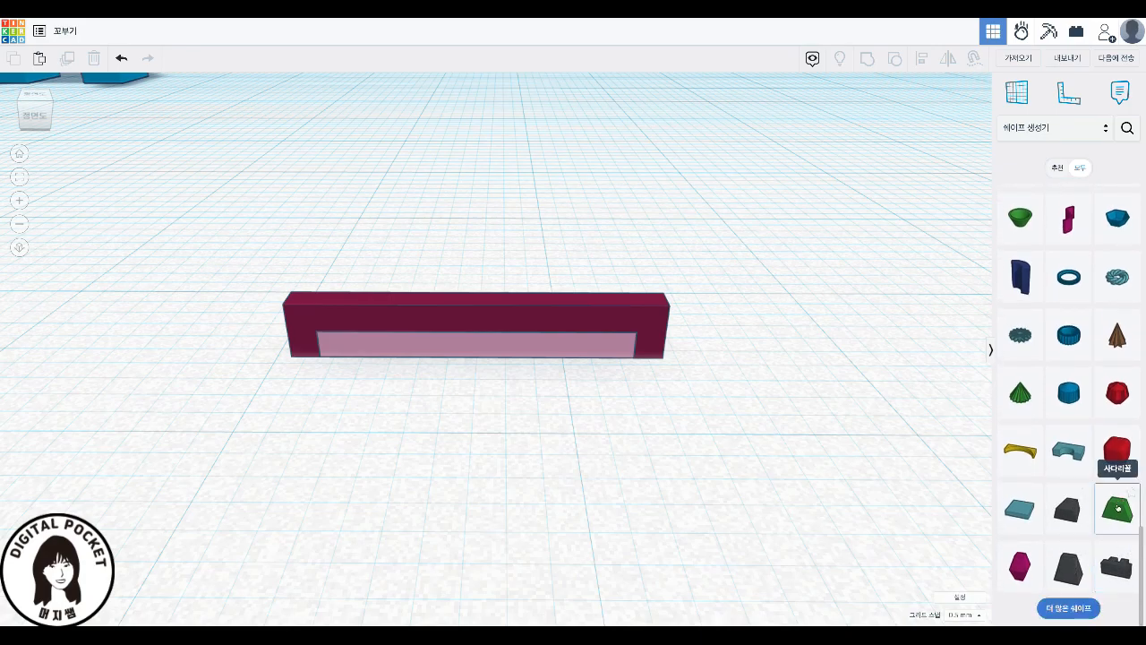
drag(1118, 509, 597, 169)
scroll(796, 336, up, 4)
scroll(796, 336, down, 8)
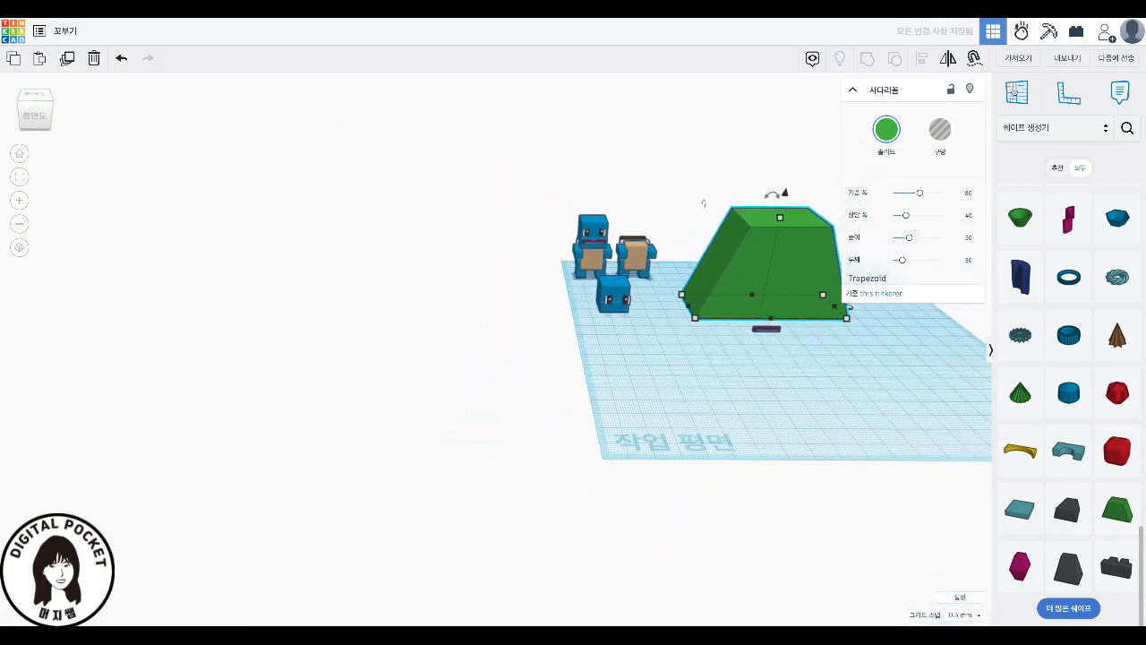
- Turn the trapezoid into a hole and size it to 3 mm wide, 2 mm deep and 0.7 mm high
click(940, 132)
click(847, 318)
click(791, 343)
text(3)
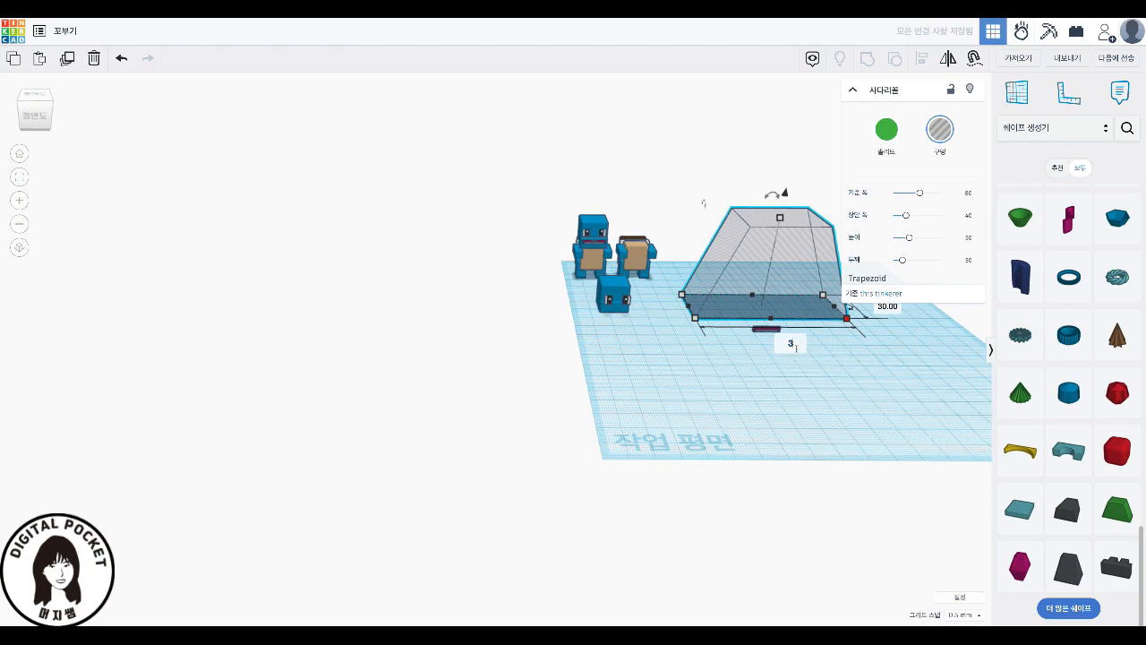
key(Tab)
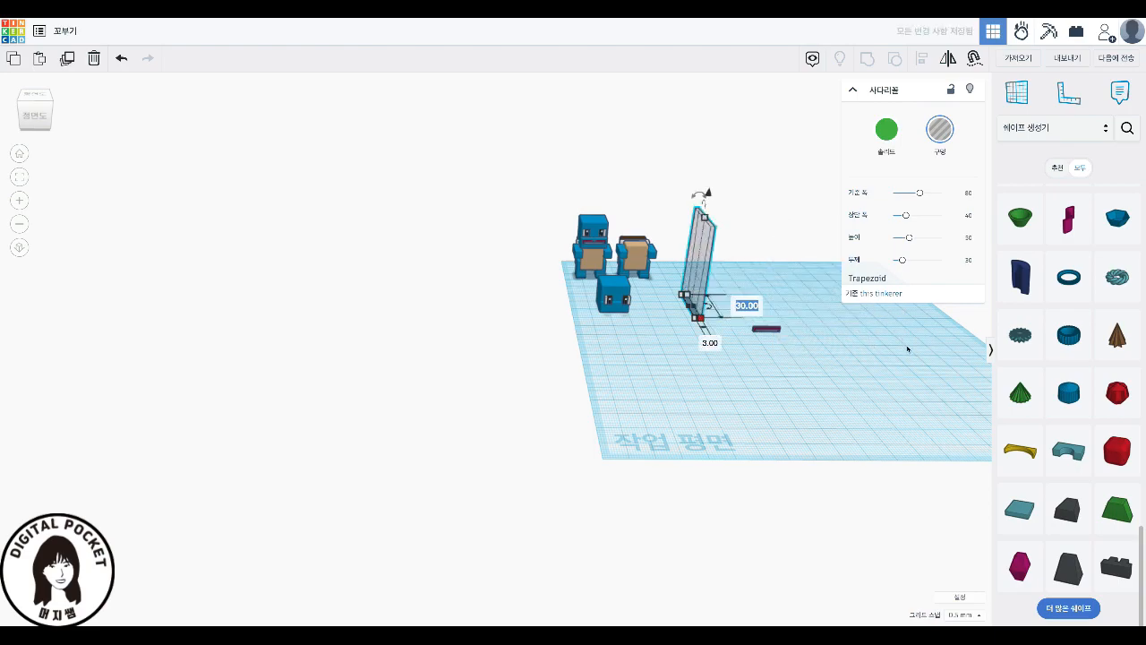
text(2)
key(Return)
click(743, 255)
text(0.7)
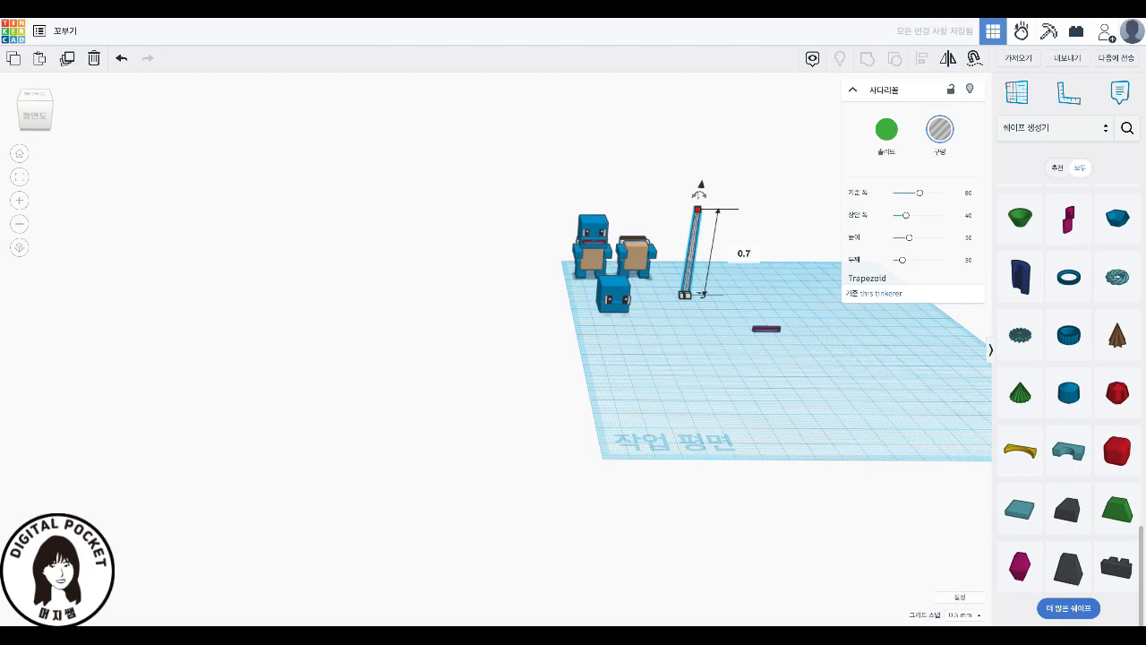
key(Return)
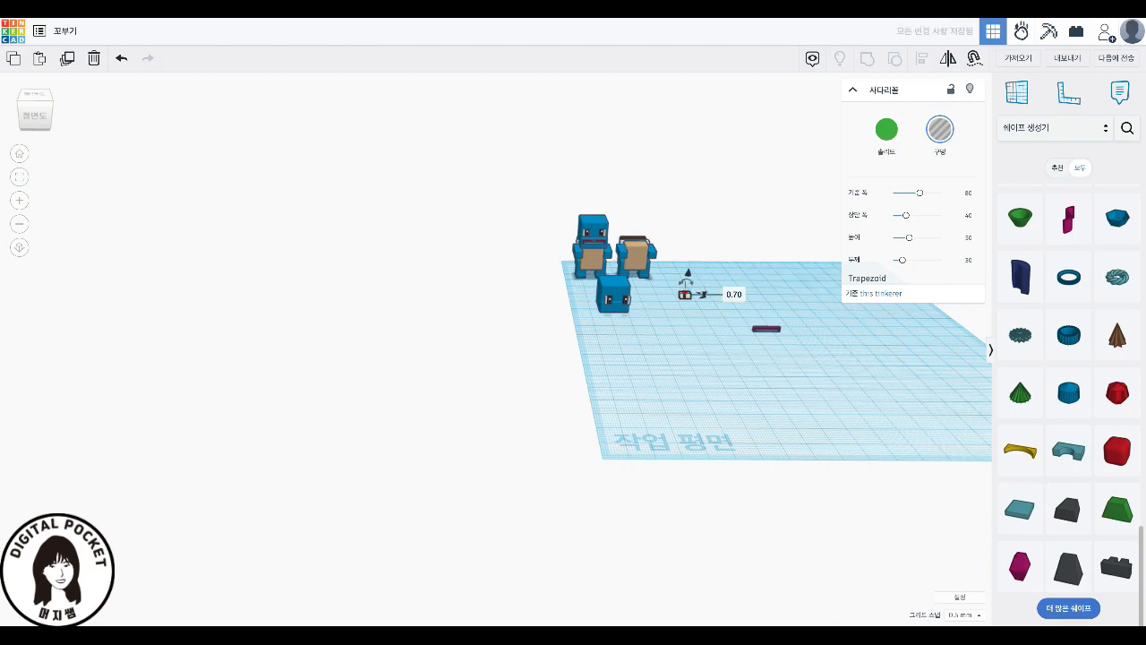
key(f)
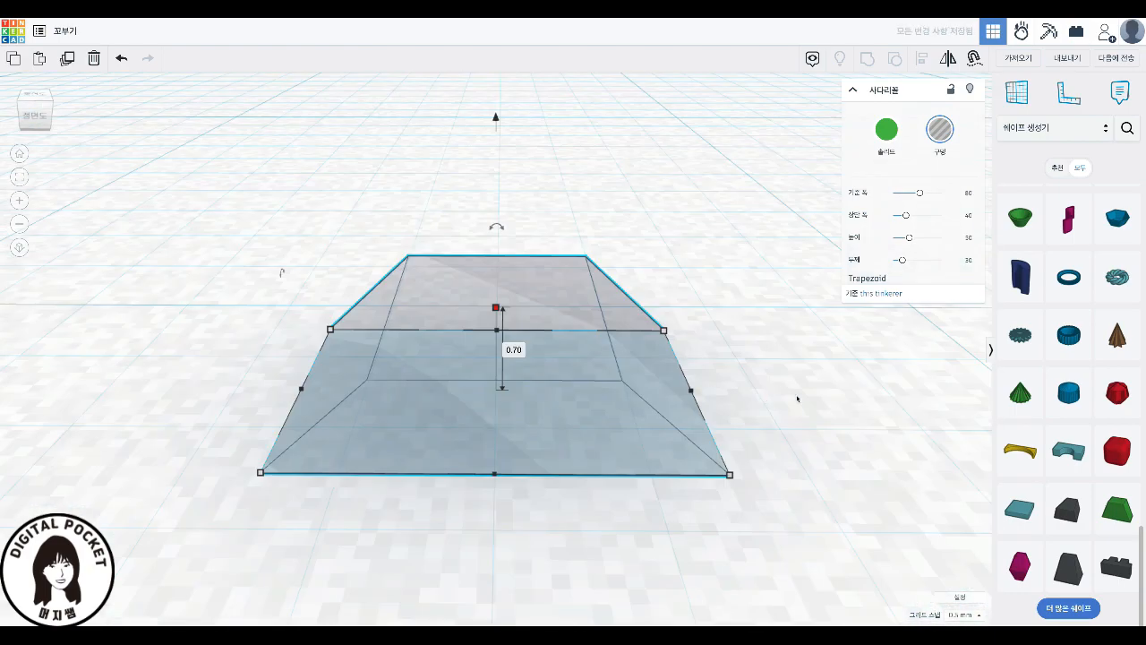
scroll(556, 469, down, 10)
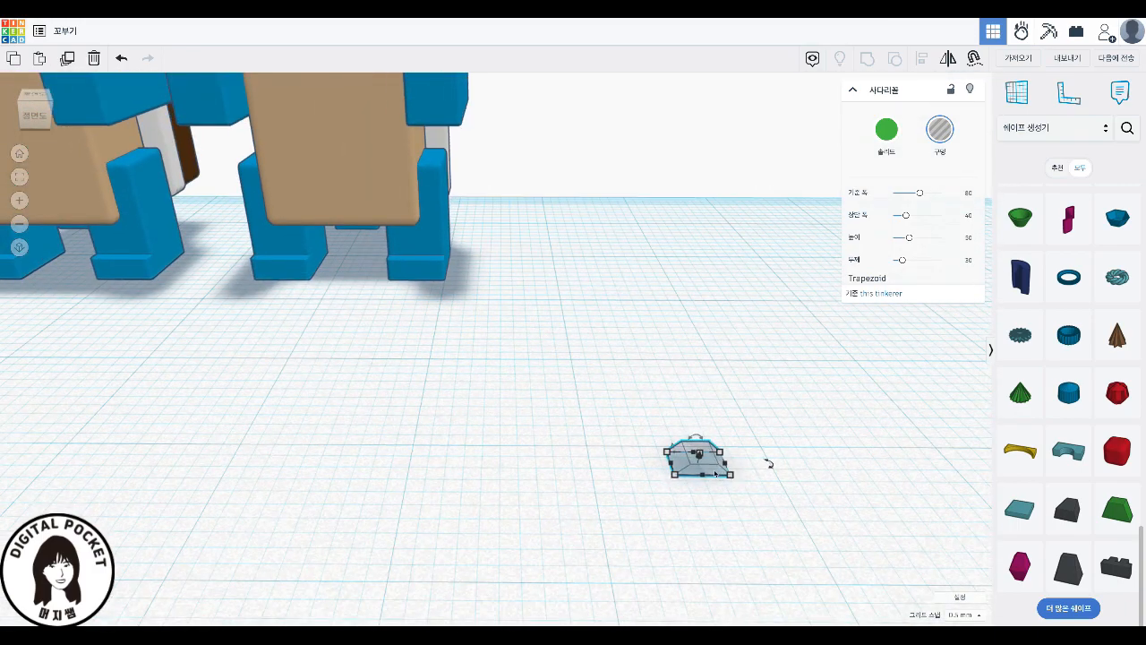
- Shift the trapezoid hole and move the mouth across the workplane so it lies directly beside the hole
key(shift+Down)
key(shift+Down)
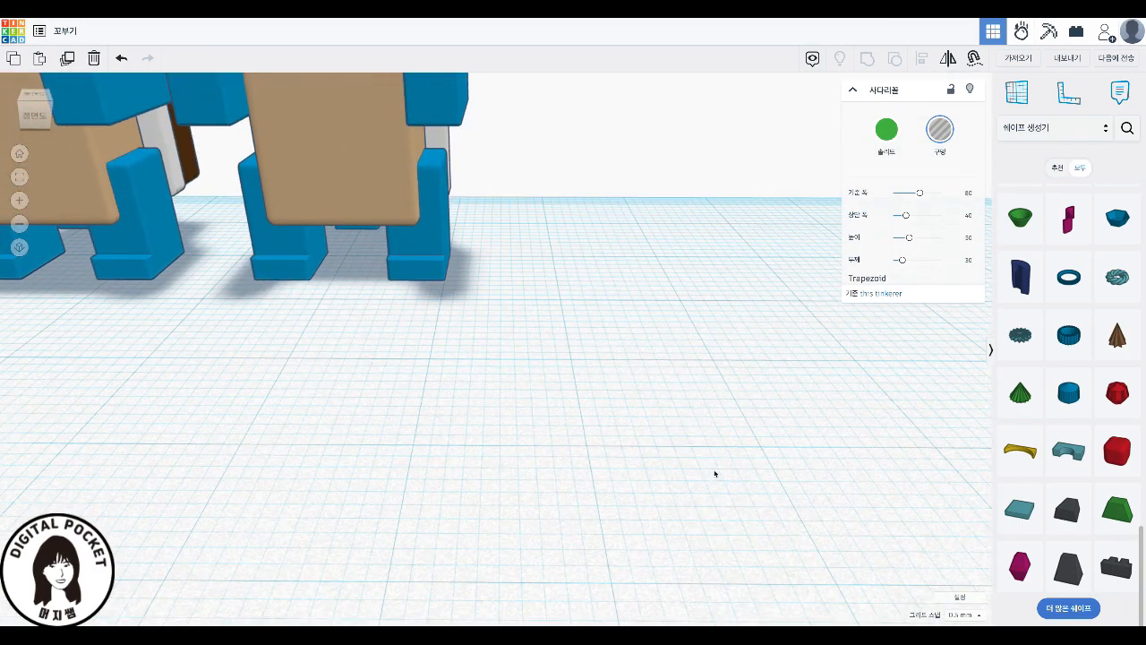
scroll(745, 483, up, 2)
scroll(746, 483, down, 3)
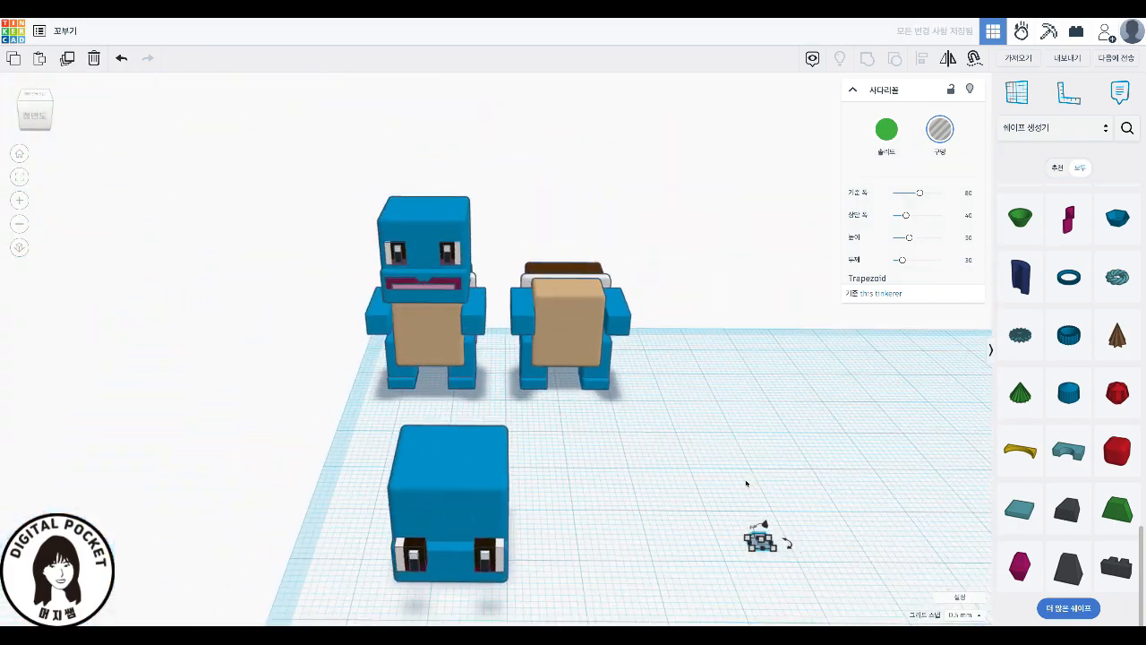
middle_drag(844, 492, 415, 415)
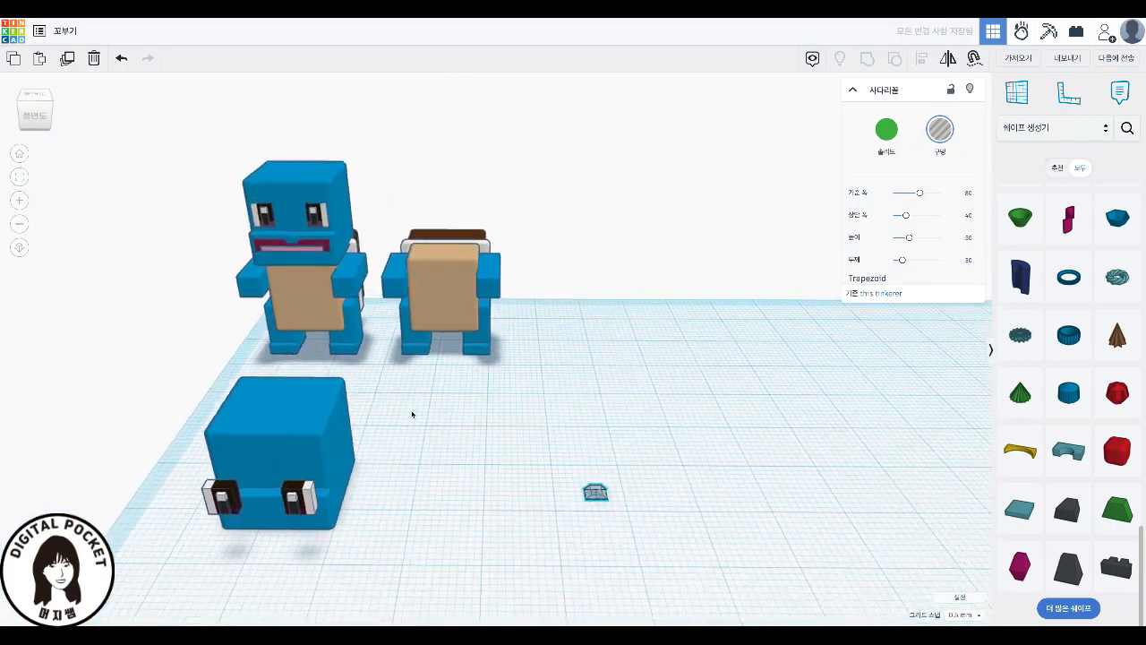
middle_drag(684, 538, 614, 389)
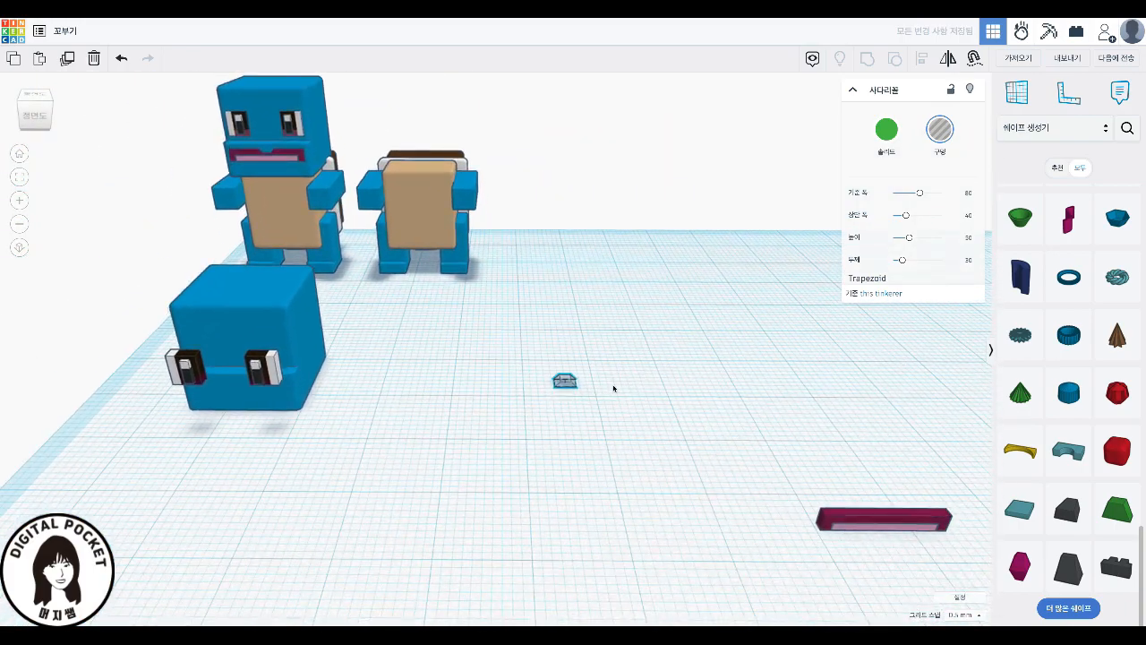
click(883, 528)
drag(883, 527, 641, 387)
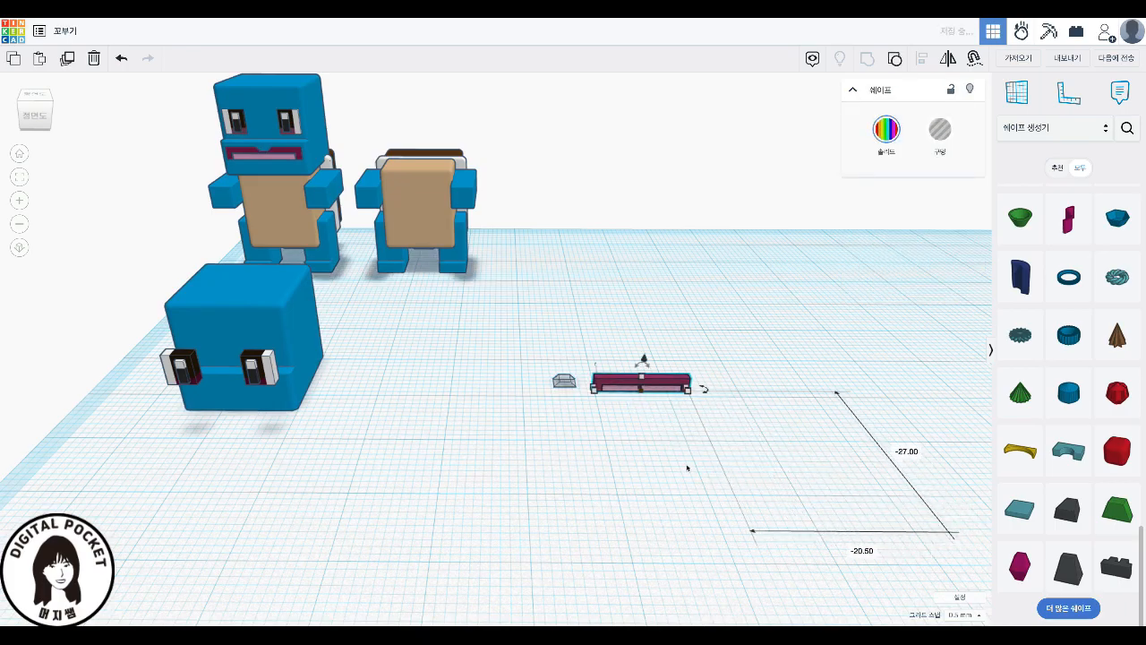
scroll(684, 467, down, 3)
scroll(682, 465, up, 5)
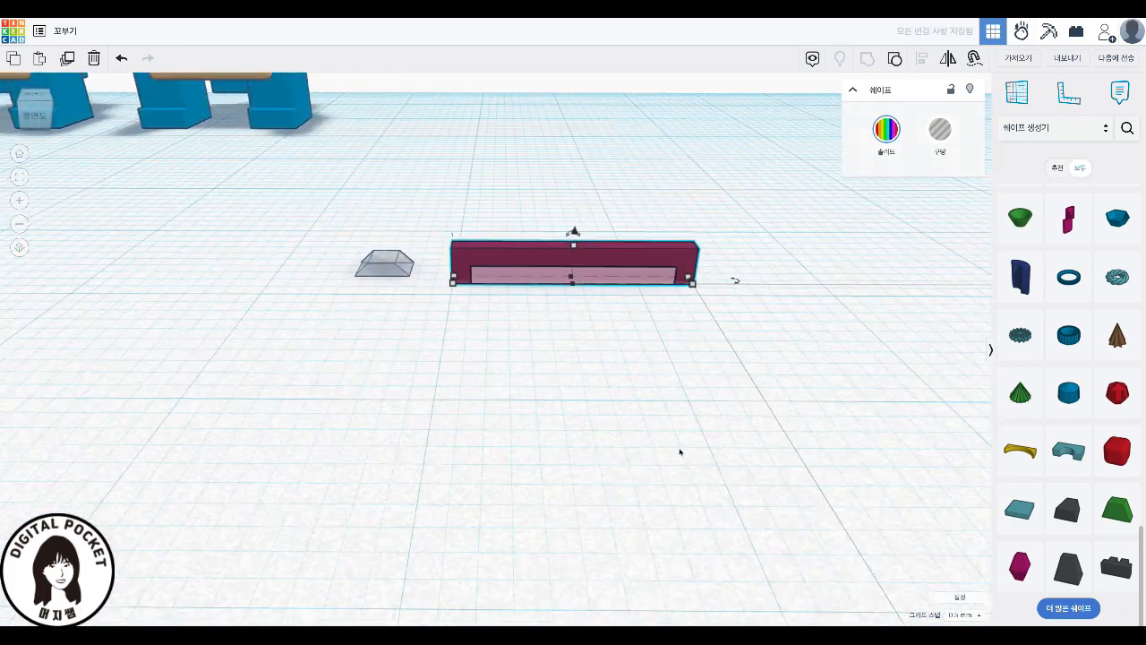
scroll(716, 394, up, 4)
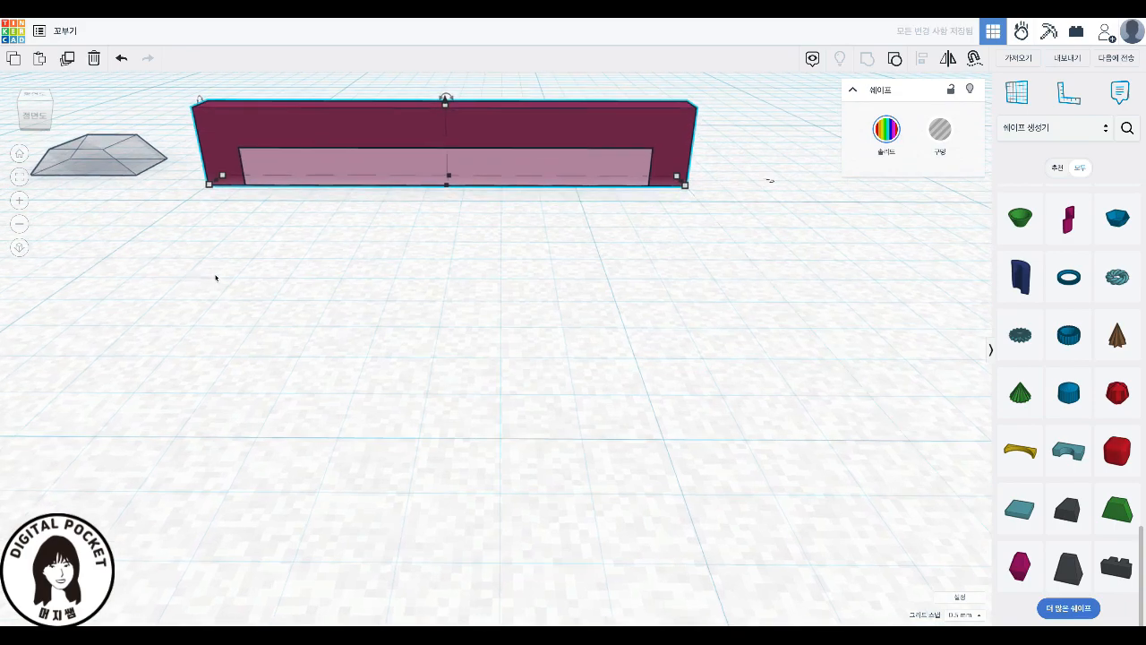
middle_drag(212, 280, 759, 439)
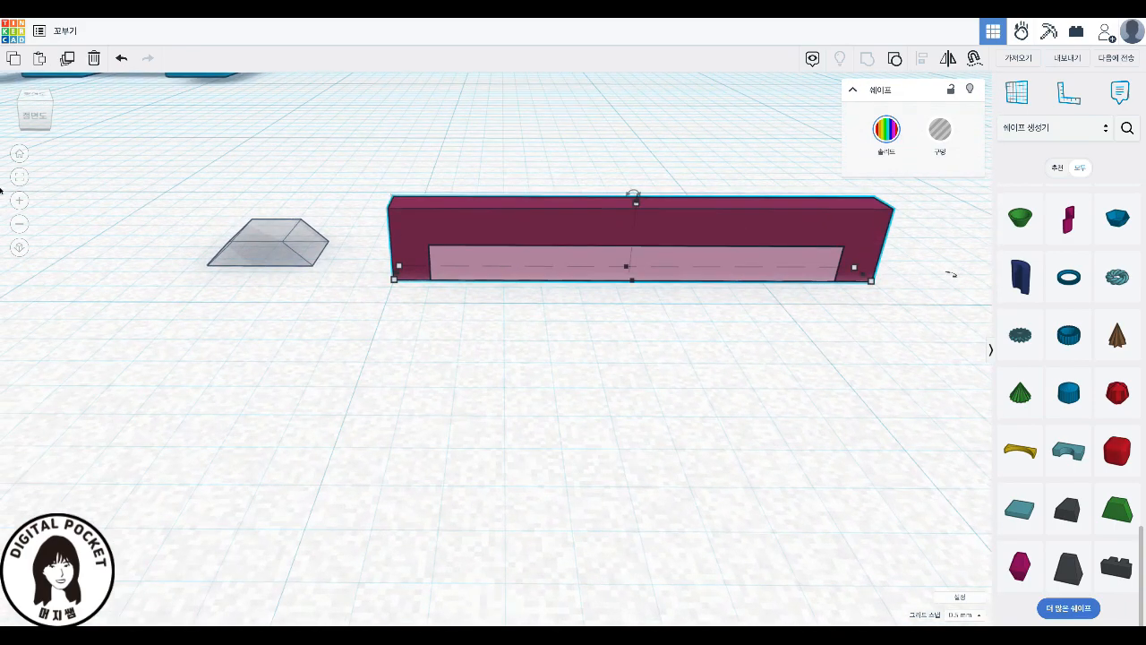
- Mirror the trapezoid hole vertically so its wide side faces up
click(258, 249)
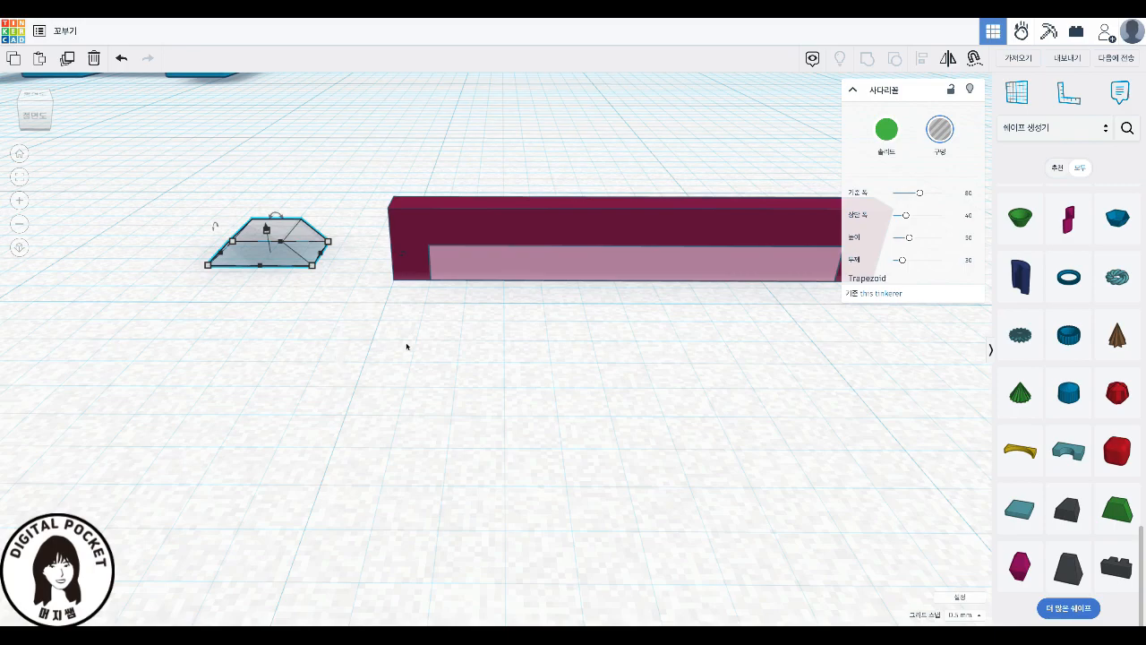
key(m)
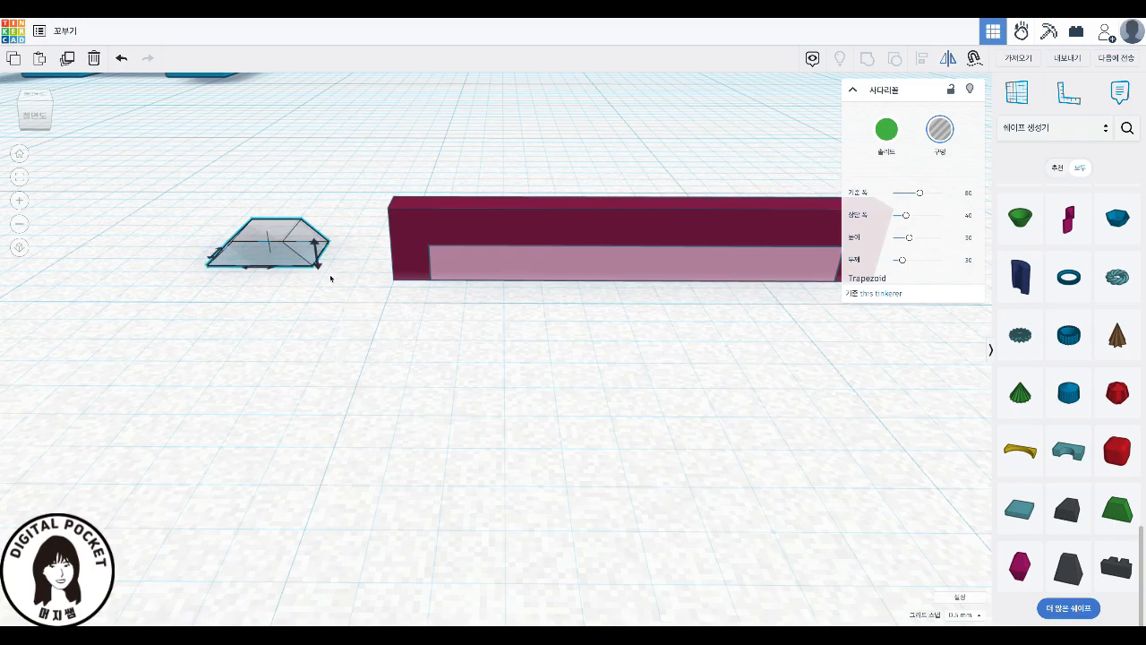
key(f)
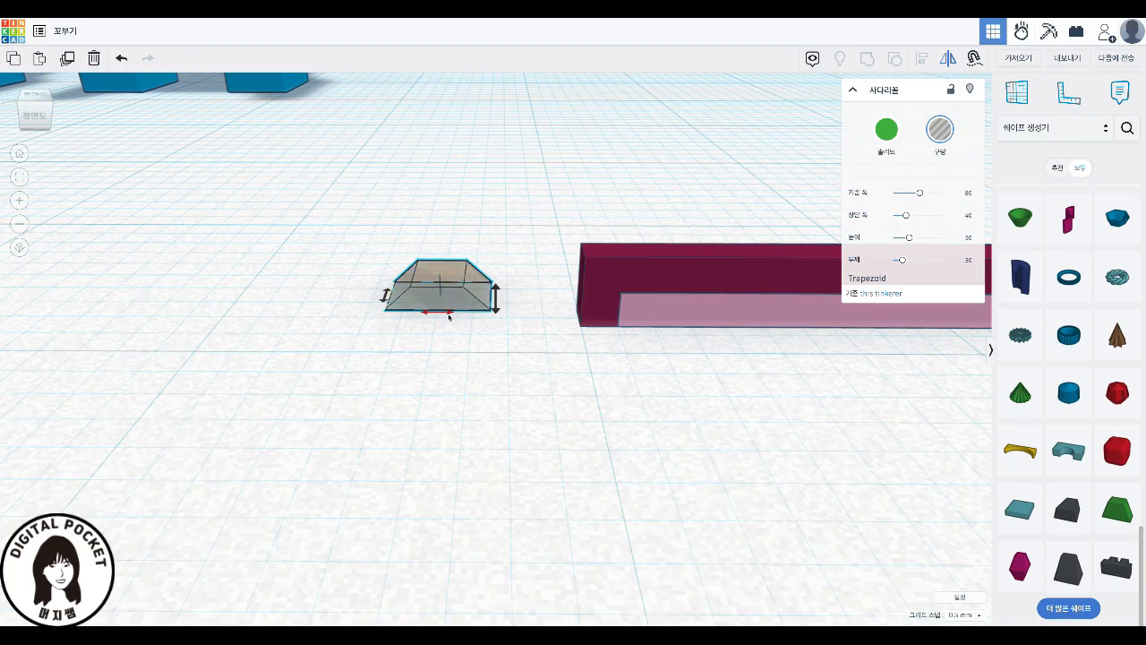
click(497, 312)
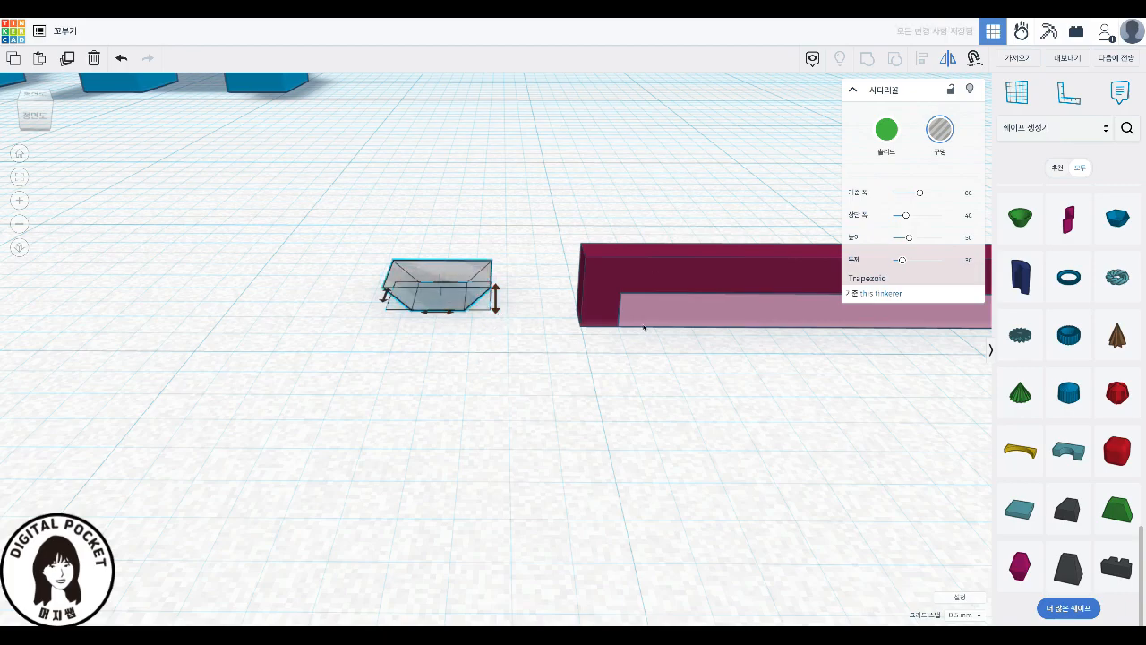
click(500, 385)
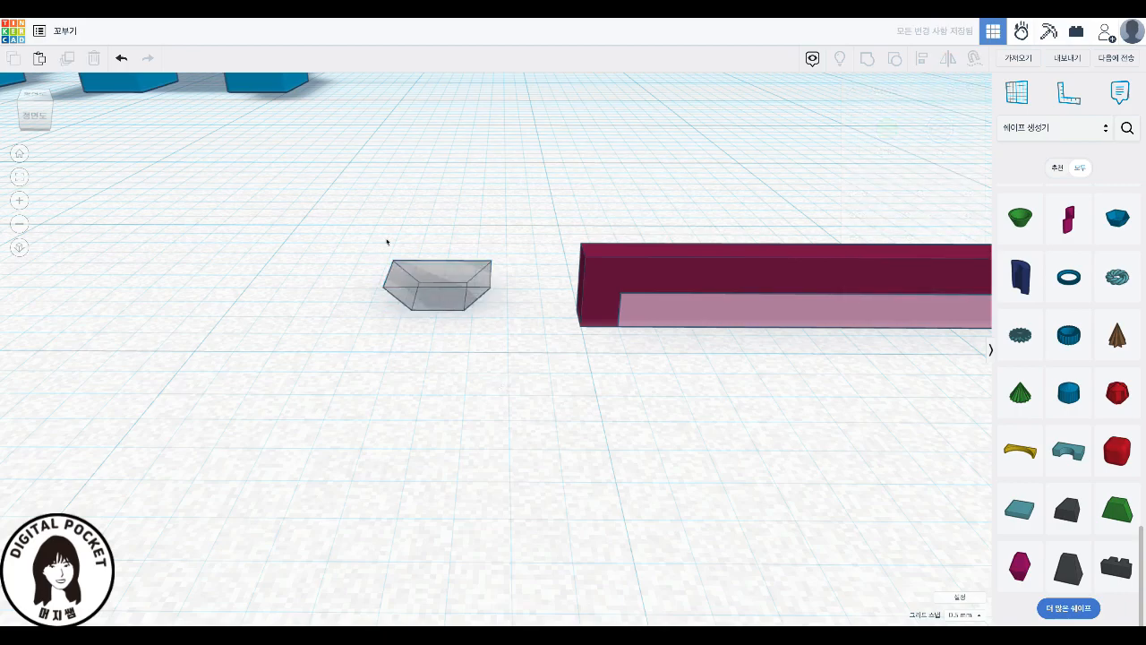
- Align the trapezoid hole with the mouth, centred along its width and depth and flush with its top
drag(322, 199, 910, 378)
middle_drag(842, 420, 340, 430)
key(l)
right_drag(569, 391, 606, 397)
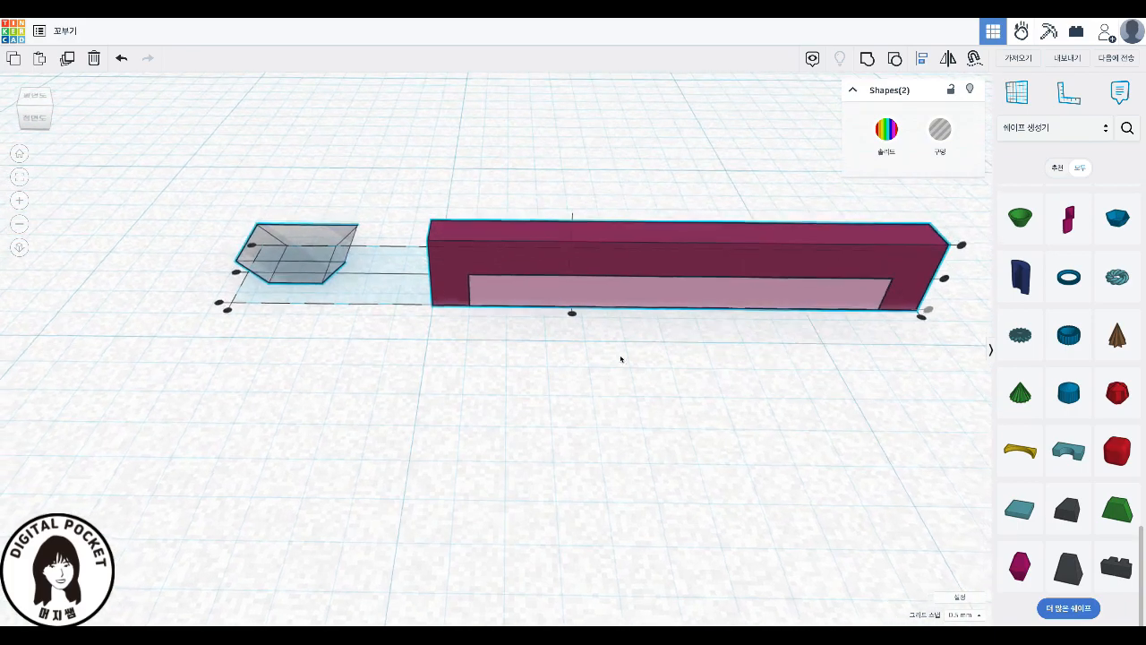
click(572, 315)
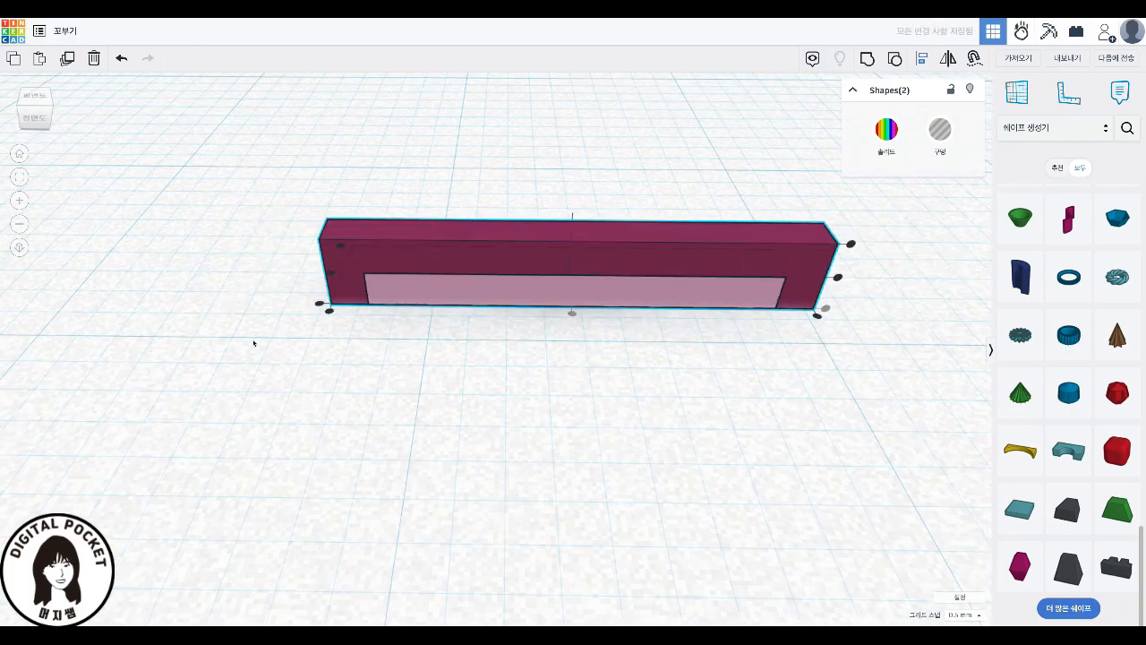
click(328, 274)
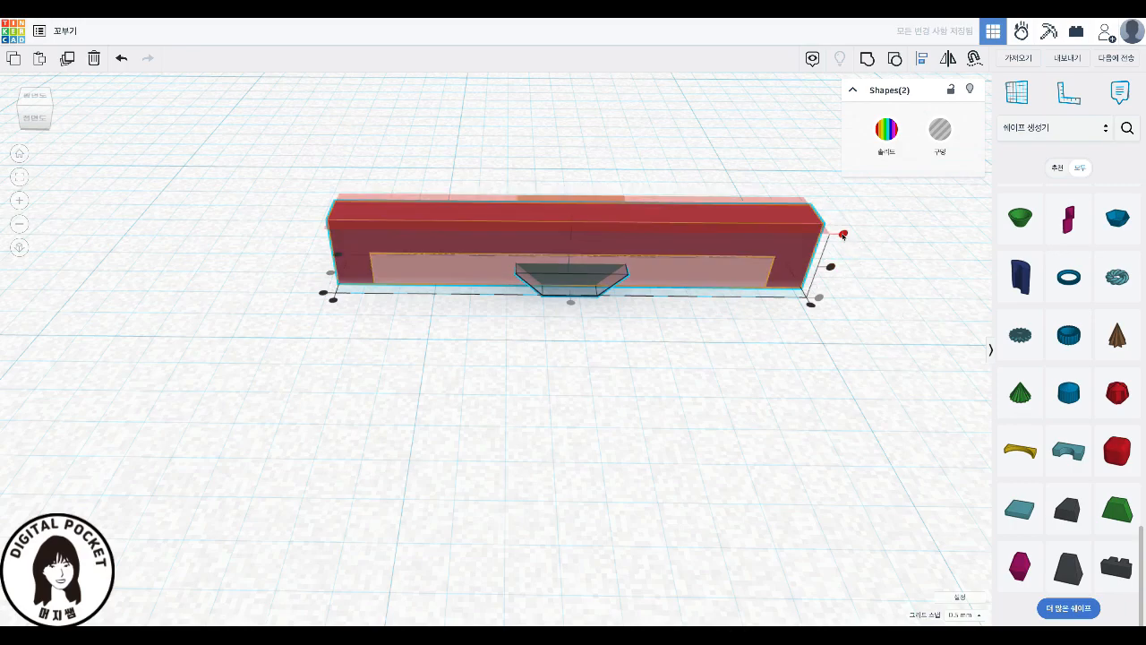
click(843, 235)
- Group the trapezoid hole with the mouth to cut the notch in its upper edge, and raise the mouth above the workplane
right_drag(708, 364, 699, 302)
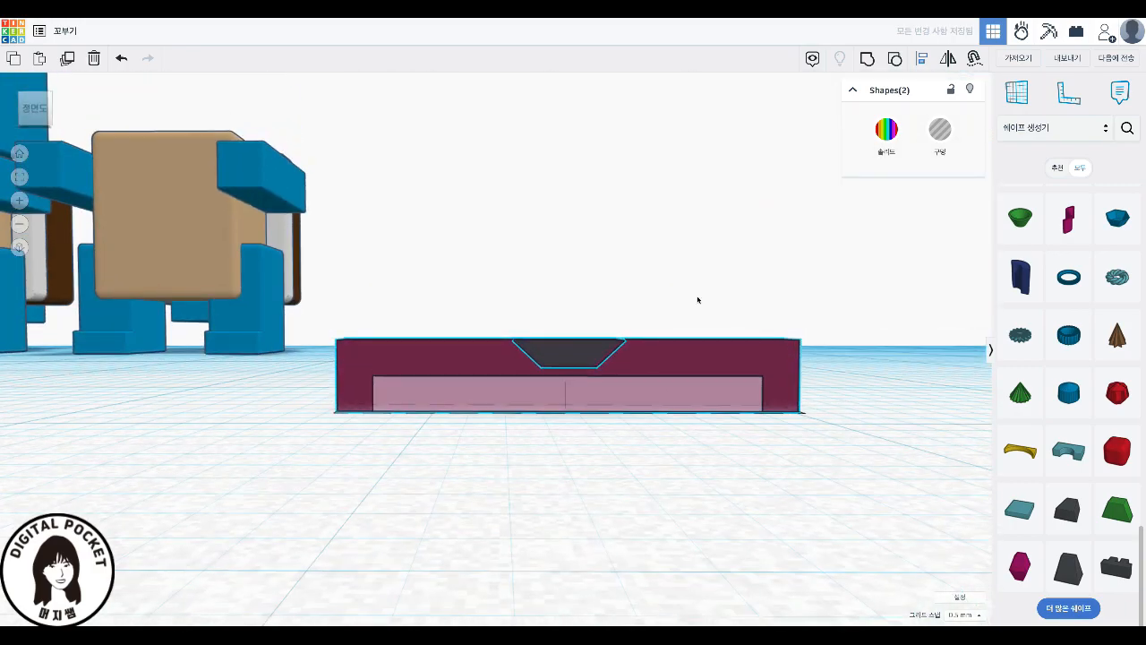
right_drag(698, 301, 696, 351)
drag(722, 409, 403, 152)
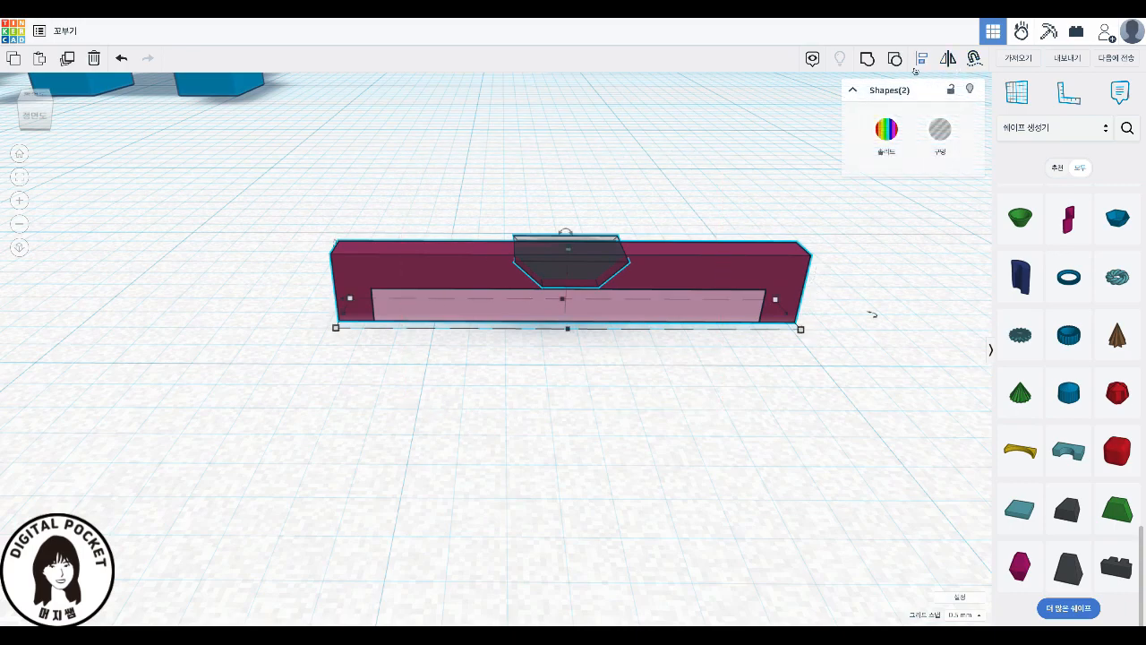
click(868, 61)
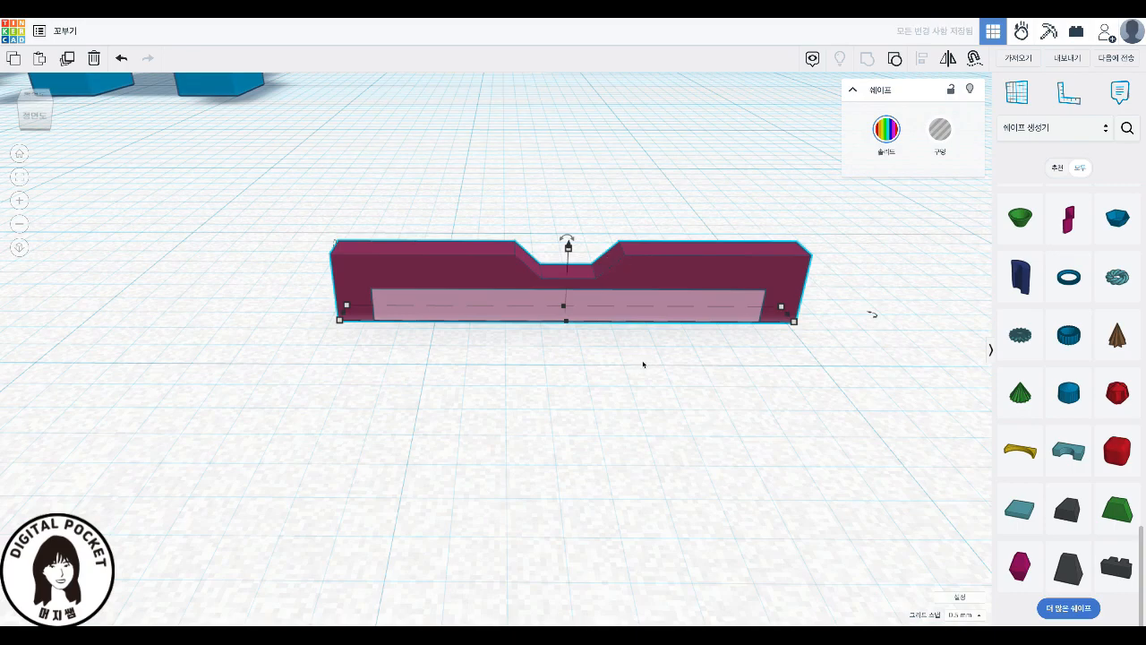
drag(569, 248, 574, 139)
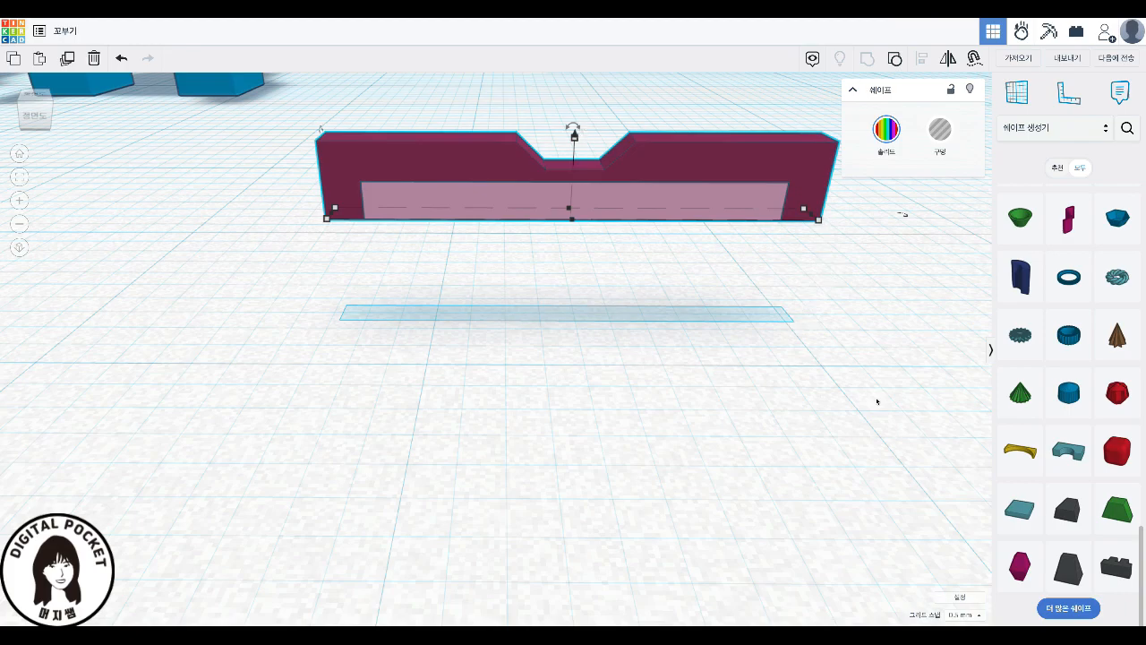
- Move the pair of eyes off the head to about 28 mm beside it, and reposition the head and the headless body slightly
scroll(892, 400, down, 5)
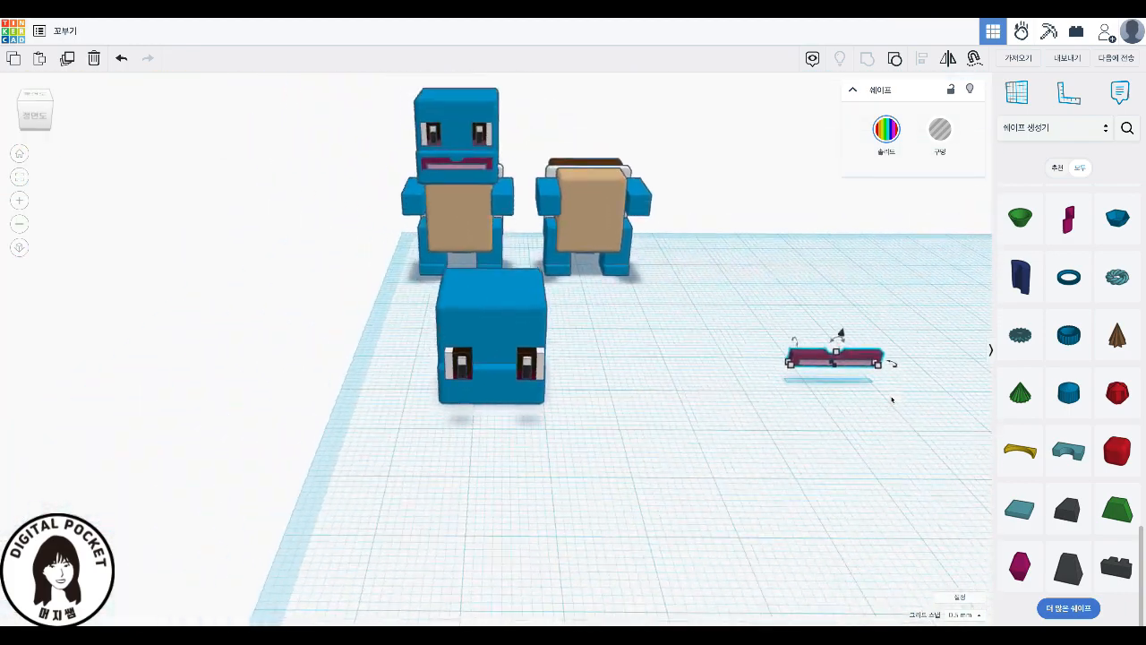
drag(592, 381, 756, 356)
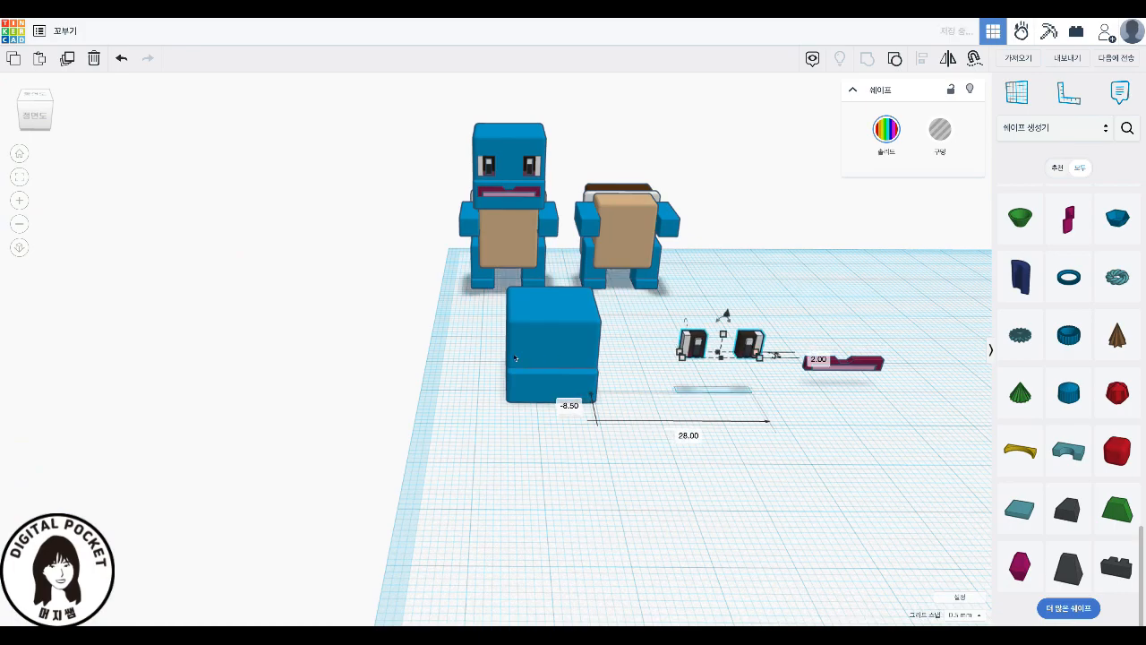
drag(525, 356, 570, 366)
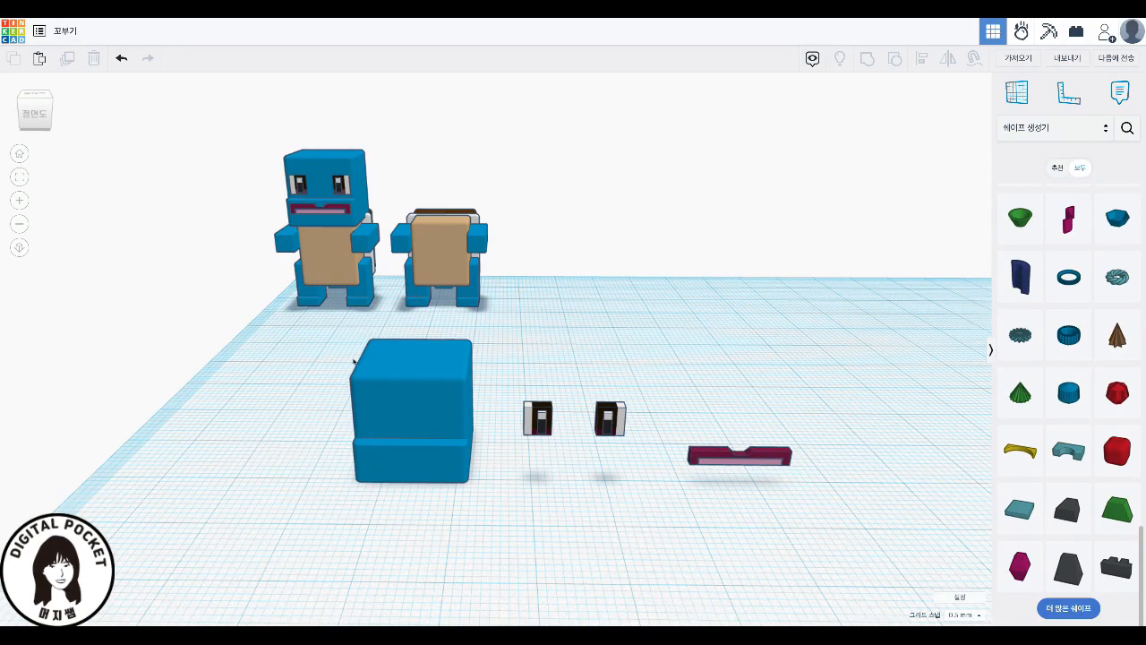
mouse_move(457, 255)
mouse_down()
mouse_move(732, 281)
mouse_move(750, 300)
mouse_move(394, 261)
mouse_move(436, 260)
mouse_up()
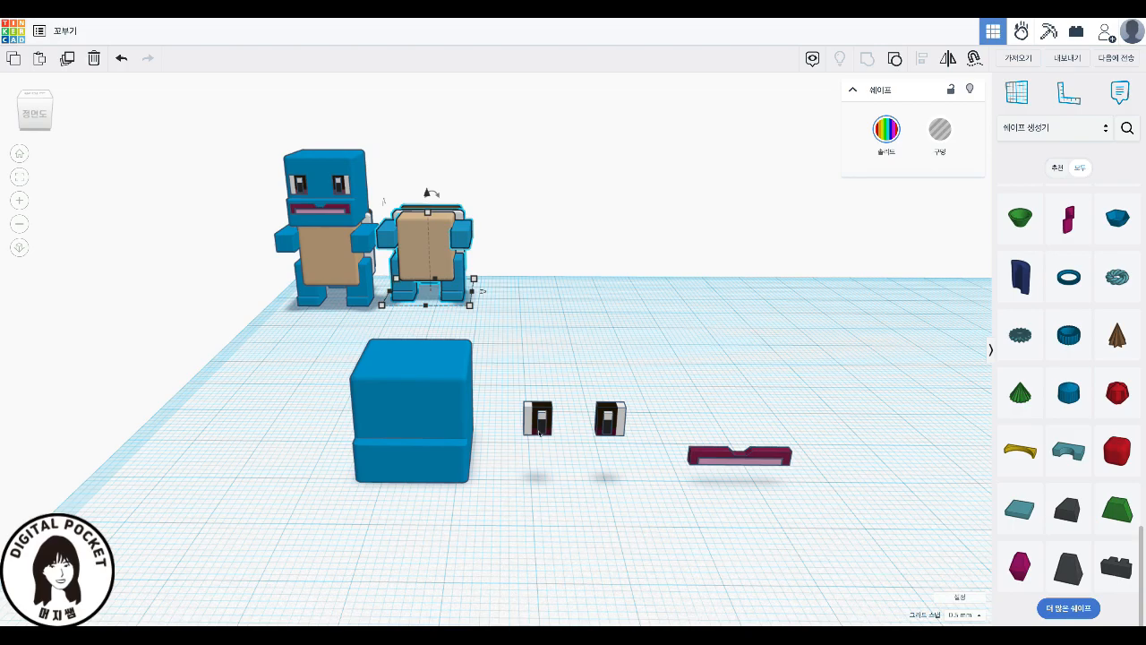
drag(427, 398, 476, 417)
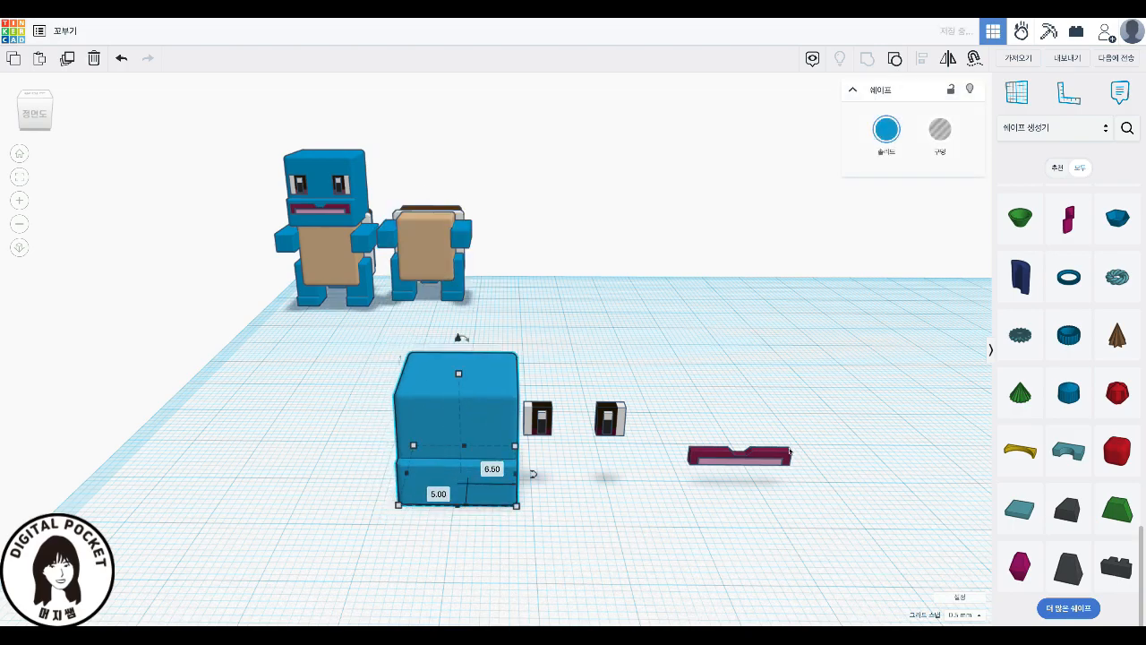
- Move the mouth in front of the head's snout and set the eyes aside, clear of the head
drag(778, 460, 506, 495)
click(768, 531)
right_drag(769, 531, 480, 488)
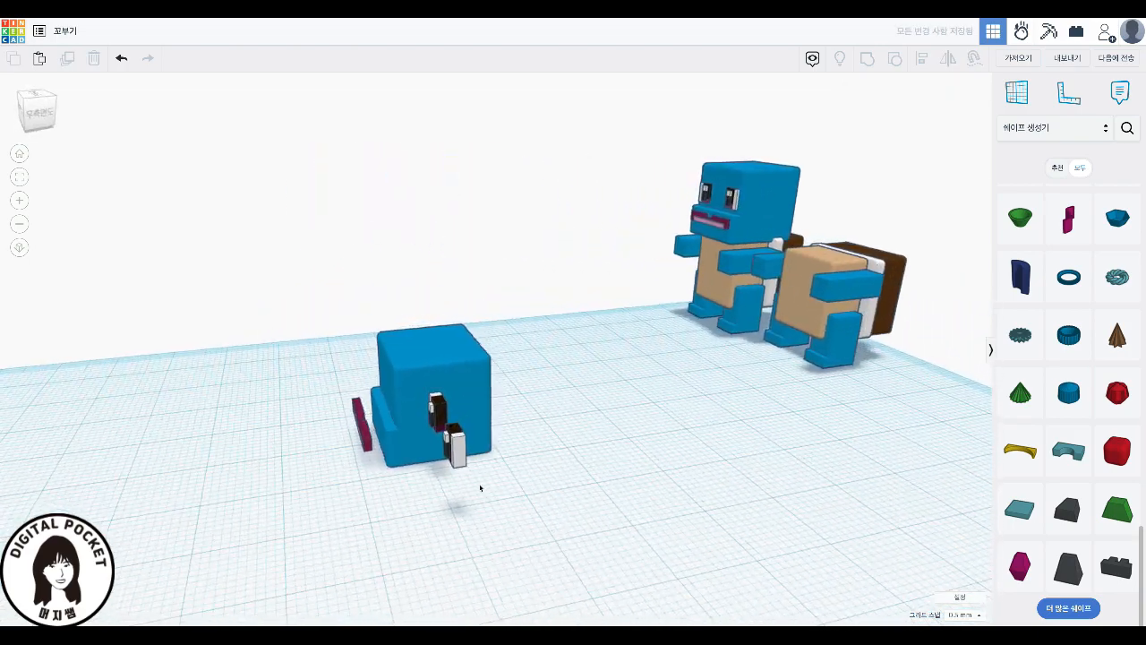
drag(460, 460, 683, 453)
click(416, 471)
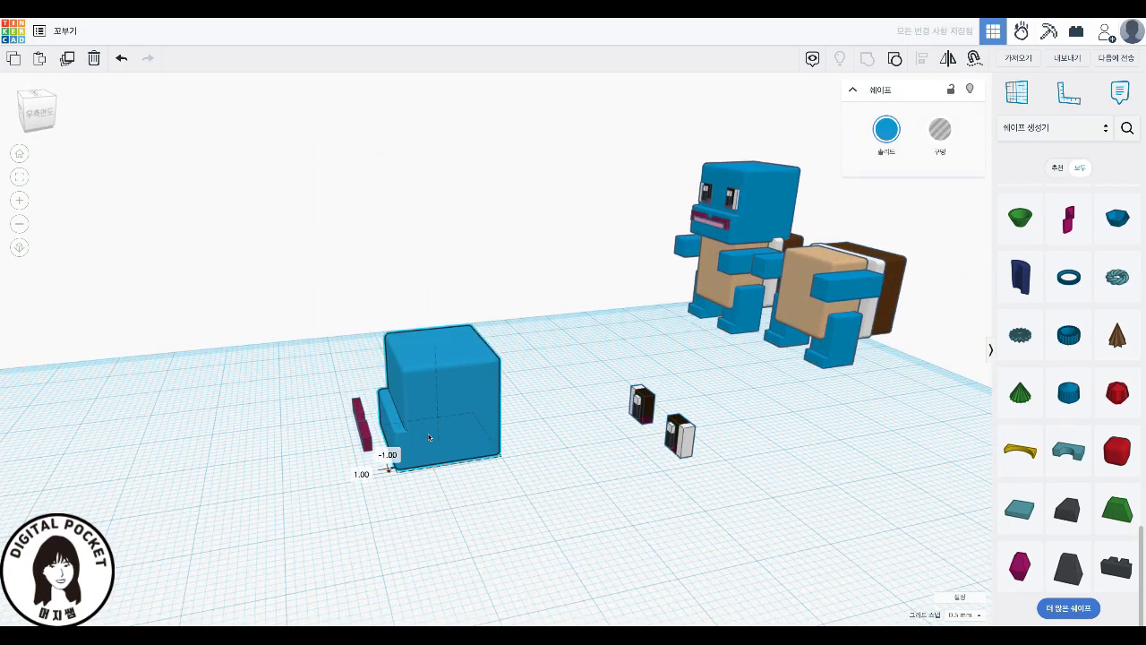
click(376, 498)
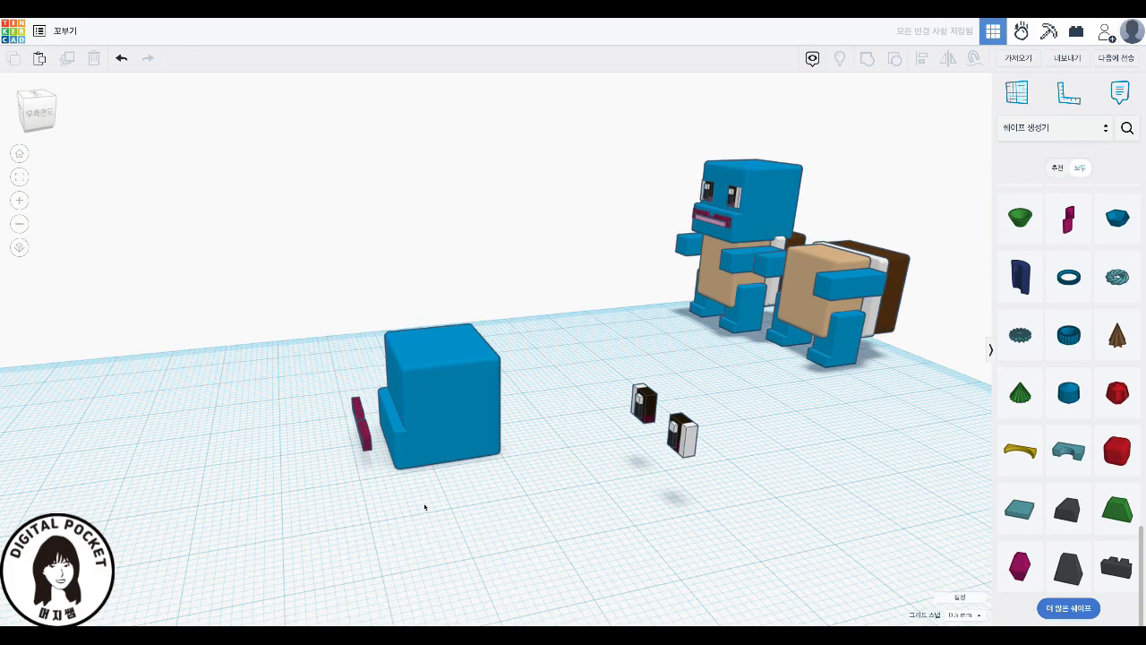
- Nudge the mouth toward the head until it sits partly embedded in the front of the snout
scroll(424, 505, up, 5)
scroll(425, 506, up, 5)
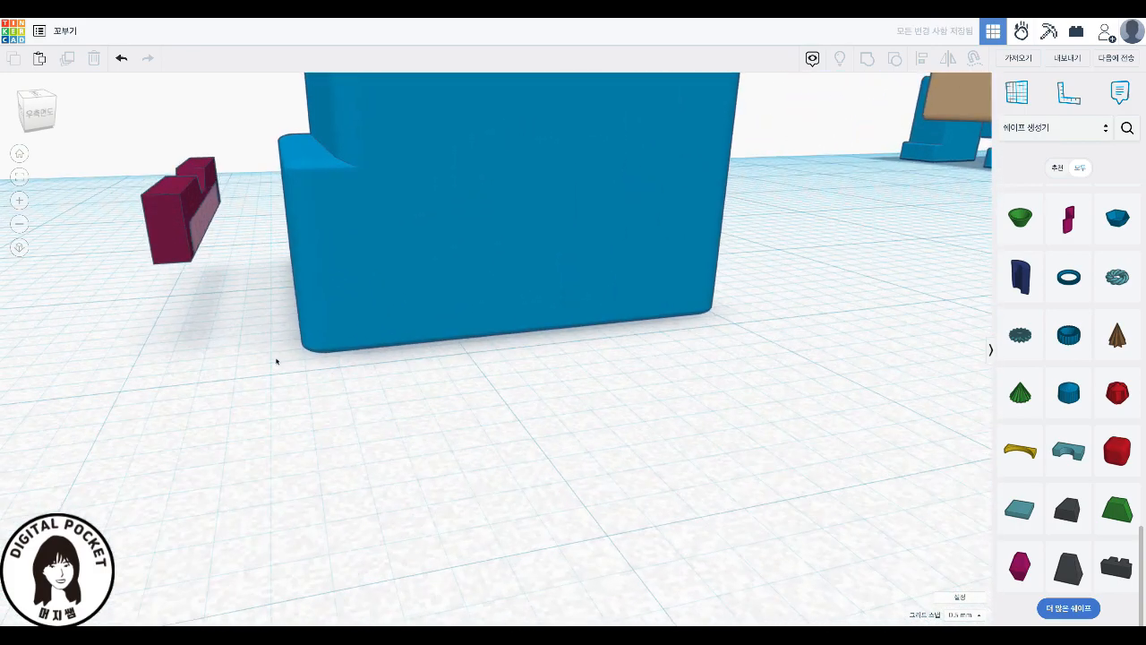
click(198, 242)
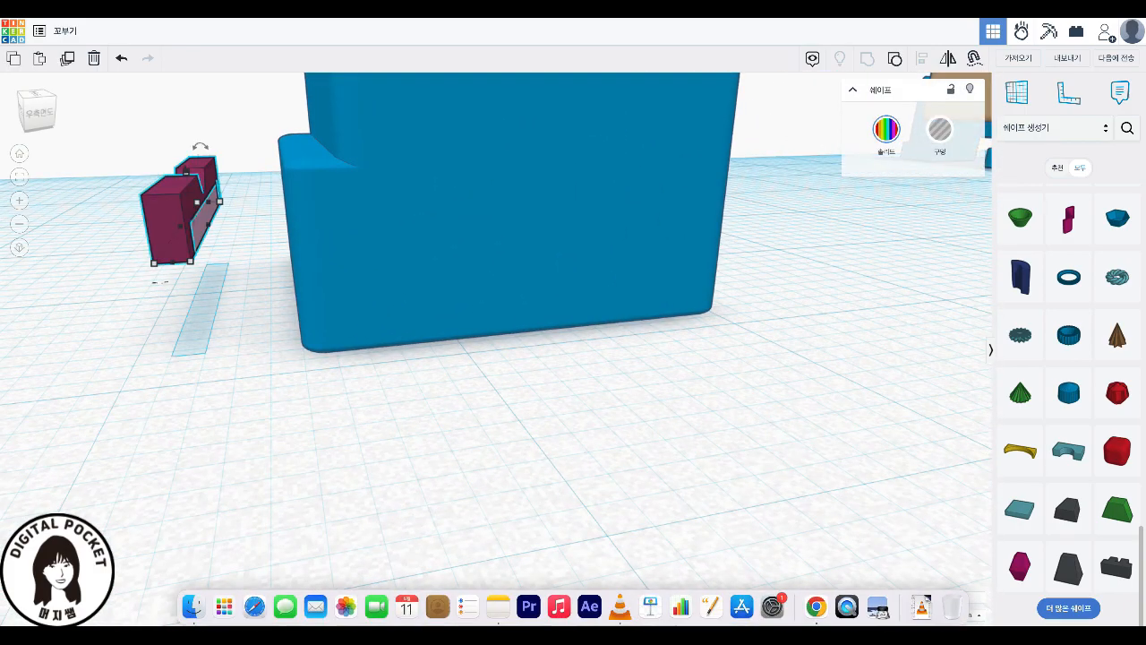
key(Right)
key(Right)
key(Right)
key(Right)
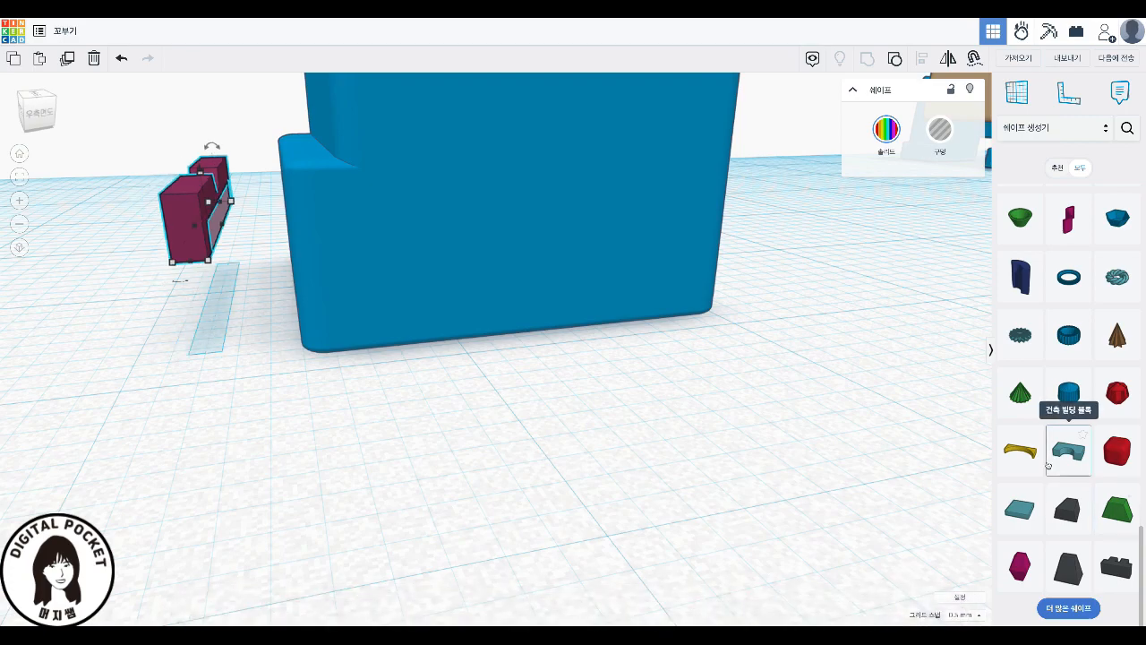
key(Right)
key(Right)
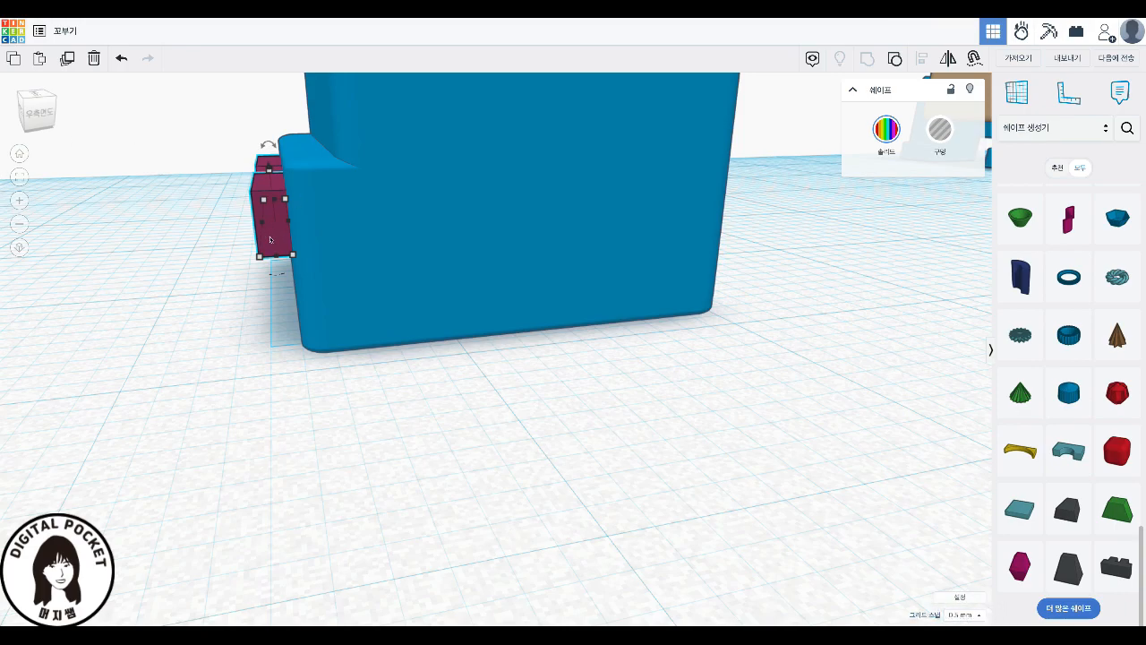
key(Right)
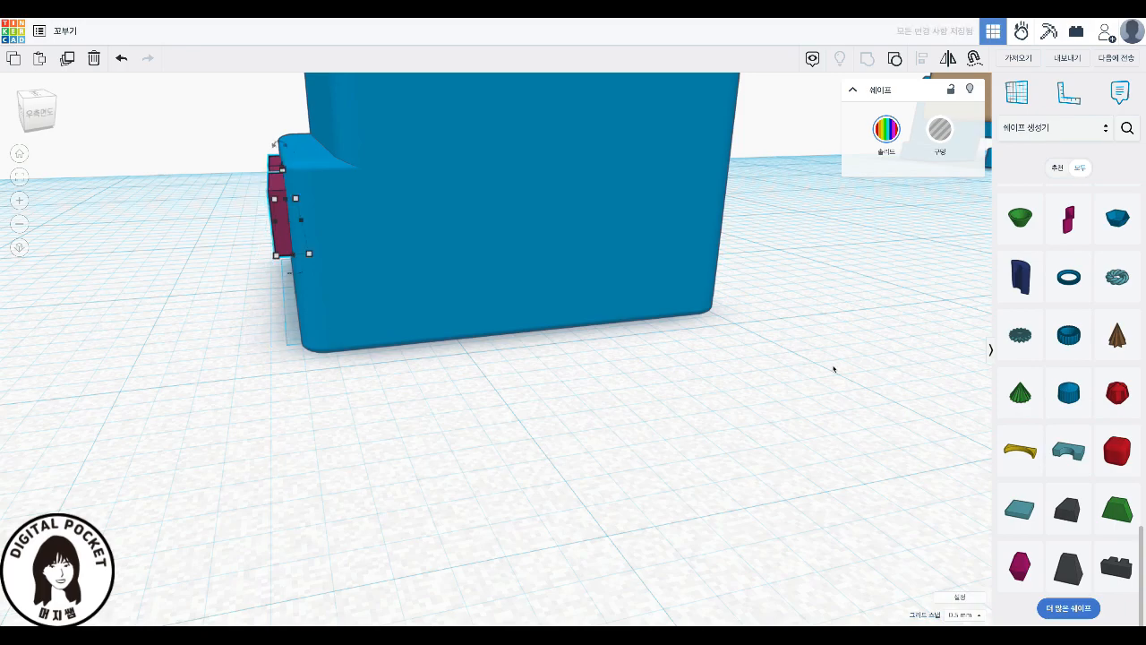
- Move the pair of eyes in front of the head's face, just above the snout
scroll(833, 368, down, 5)
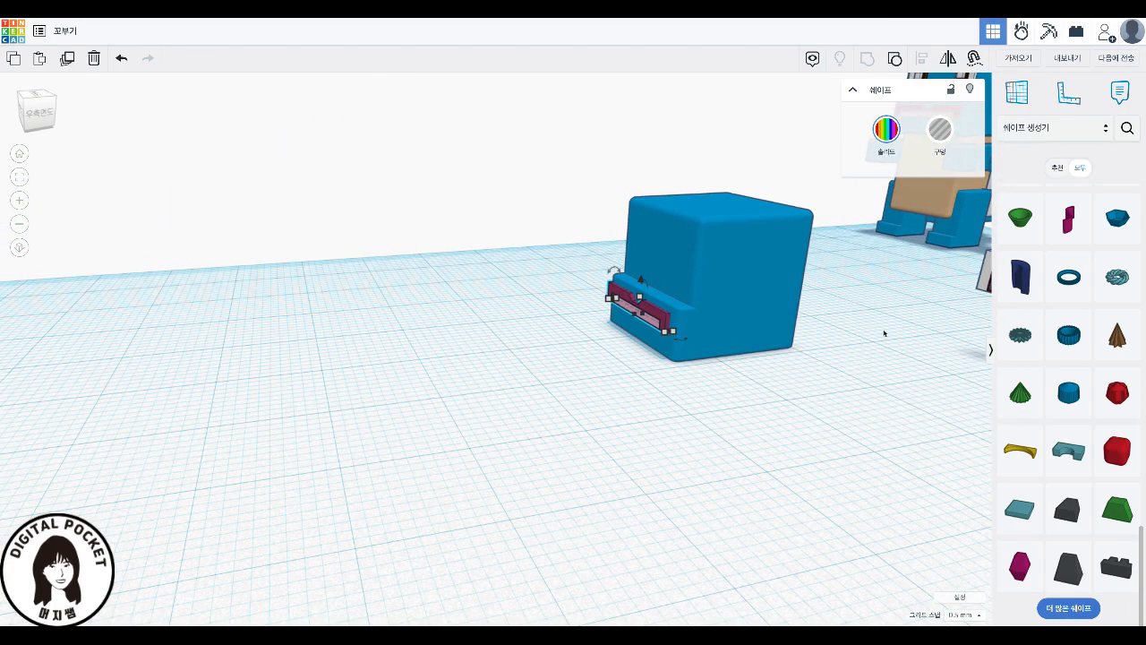
middle_drag(883, 332, 486, 366)
drag(893, 309, 512, 273)
right_drag(869, 332, 798, 353)
click(542, 304)
key(Left)
key(Left)
right_drag(770, 340, 798, 325)
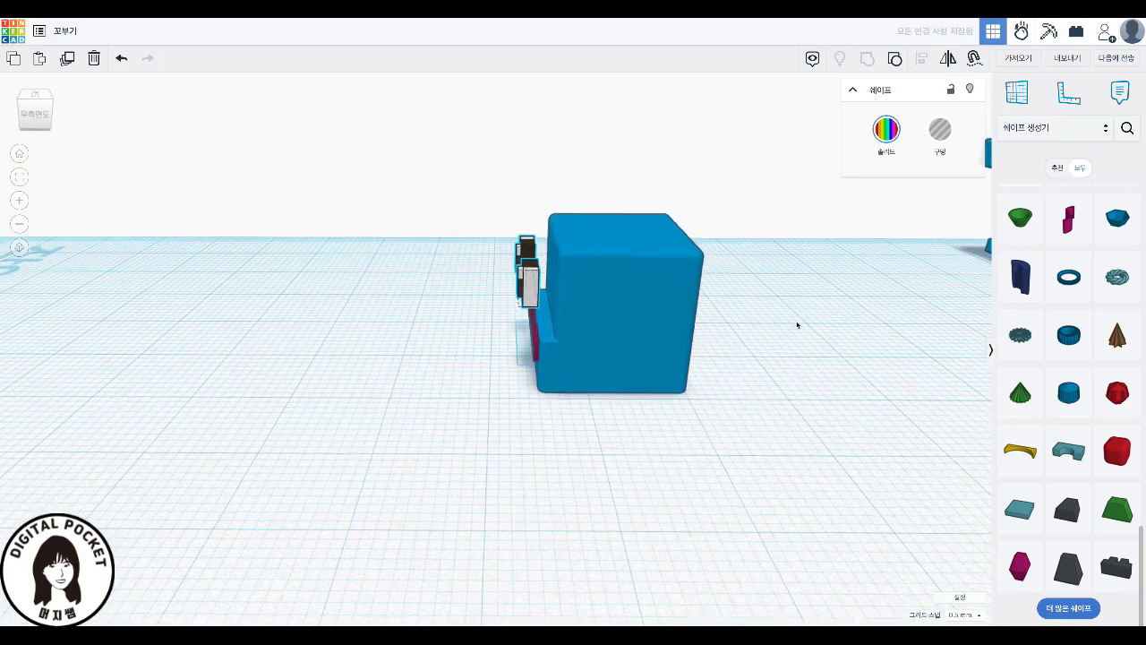
- Nudge the pair of eyes toward the face in 0.5 mm steps until their backs nearly touch it
scroll(797, 324, down, 2)
scroll(797, 324, up, 6)
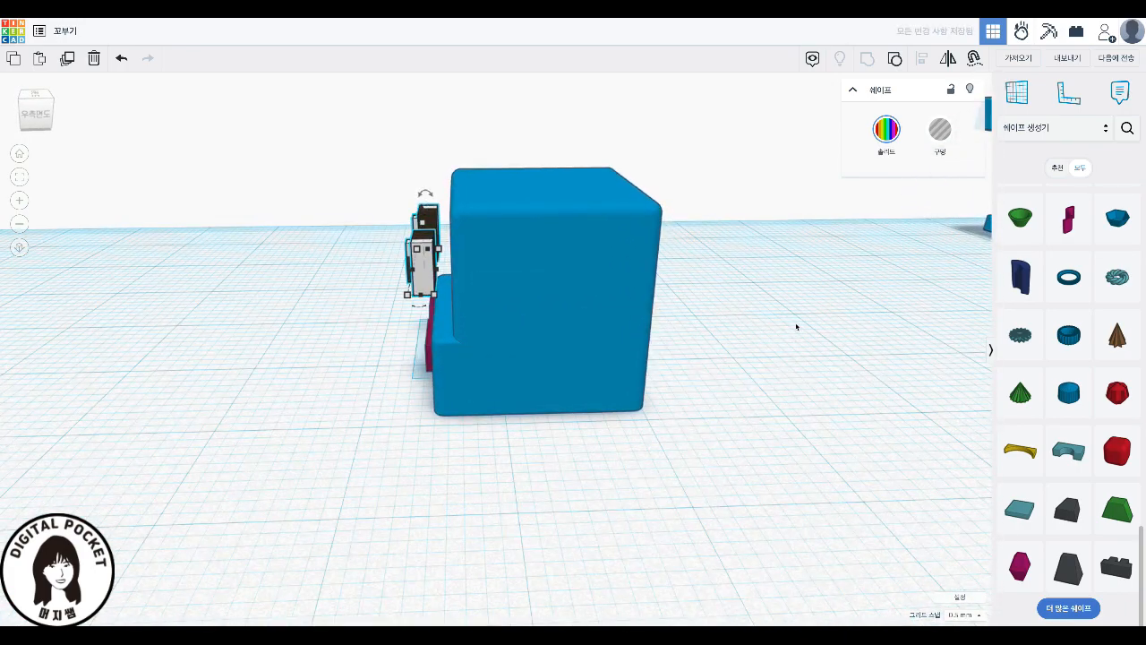
middle_drag(642, 375, 844, 379)
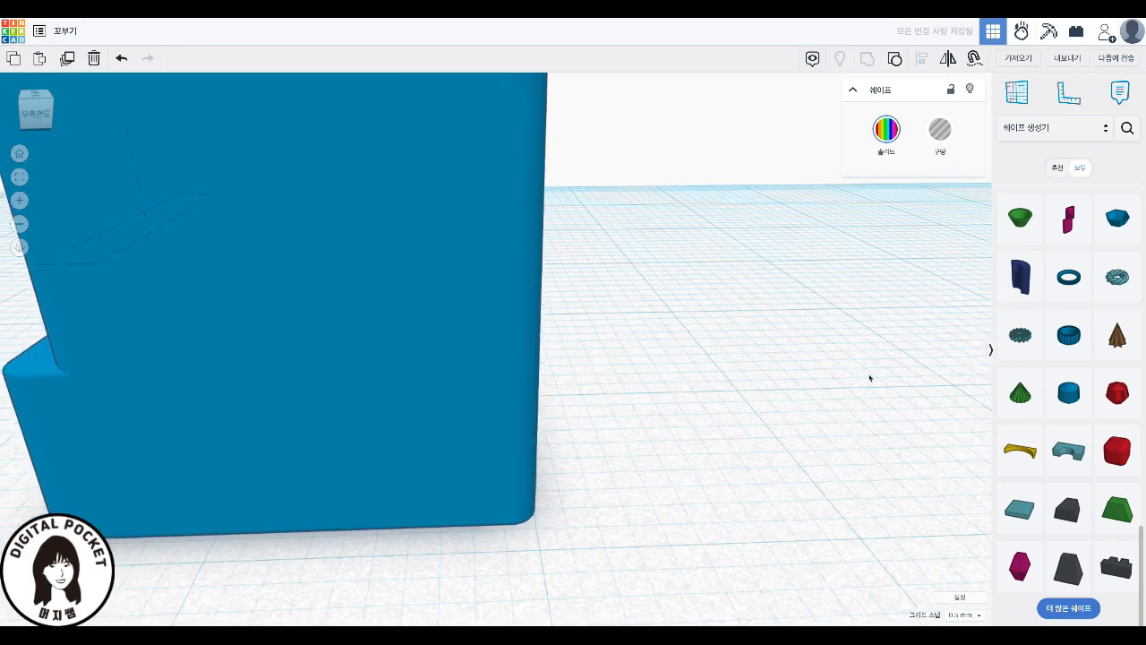
middle_drag(709, 382, 1039, 398)
middle_drag(16, 349, 555, 332)
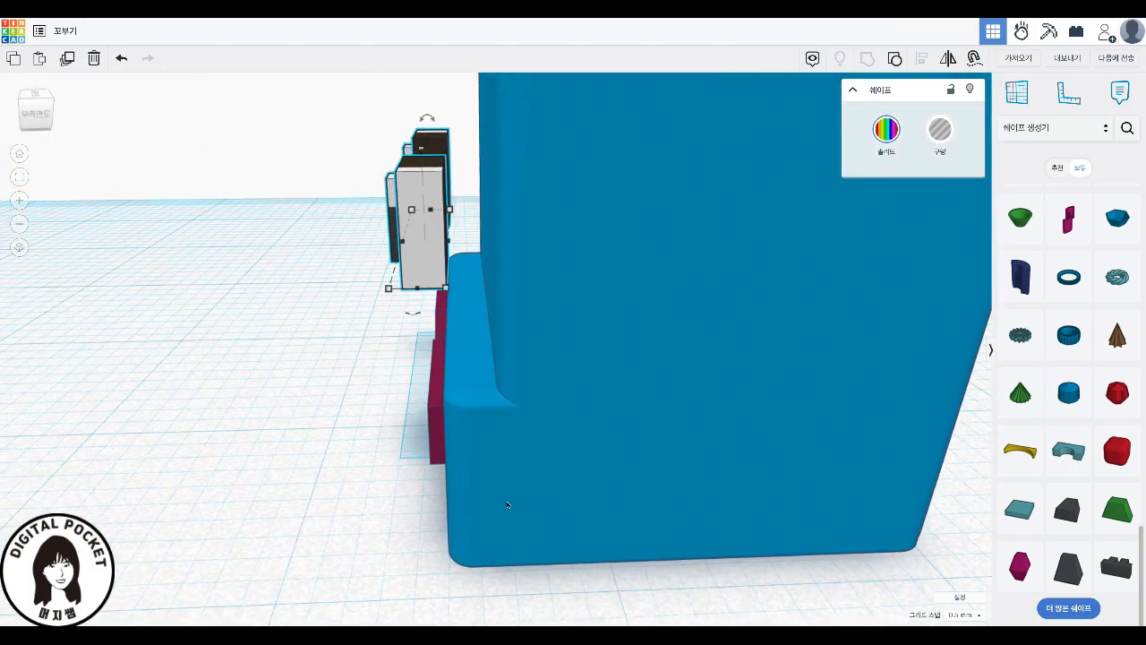
key(Right)
key(Right)
key(Right)
key(Right)
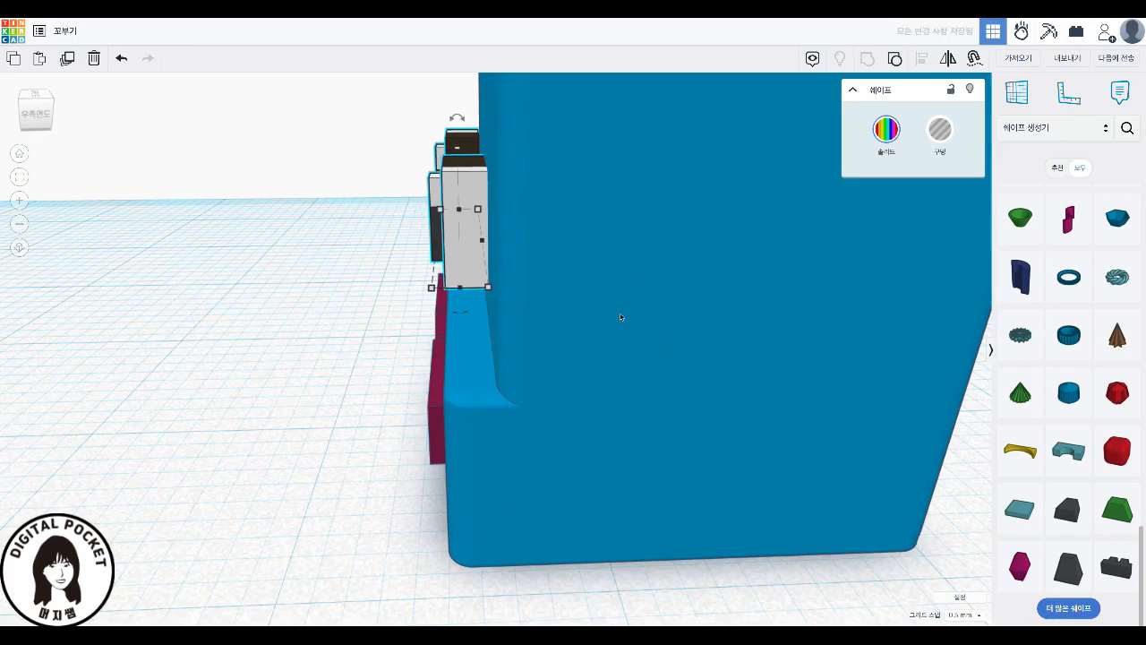
scroll(621, 317, up, 2)
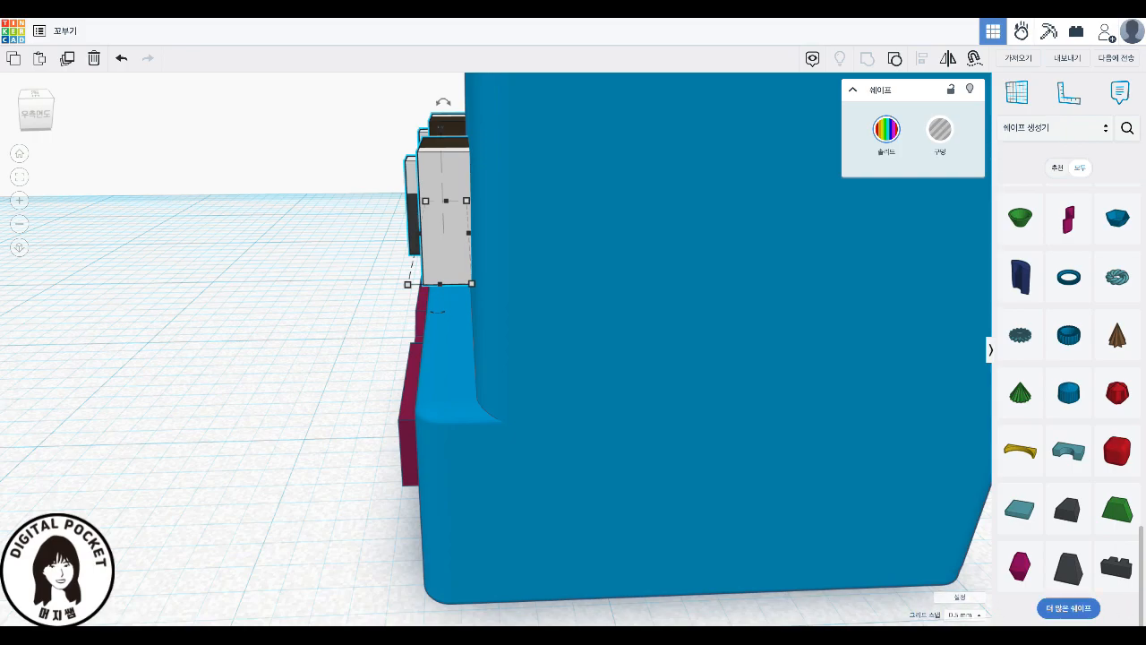
- Set the snap grid to 1.0 mm and nudge the eyes one step back so they sit partly embedded in the face
mouse_move(924, 582)
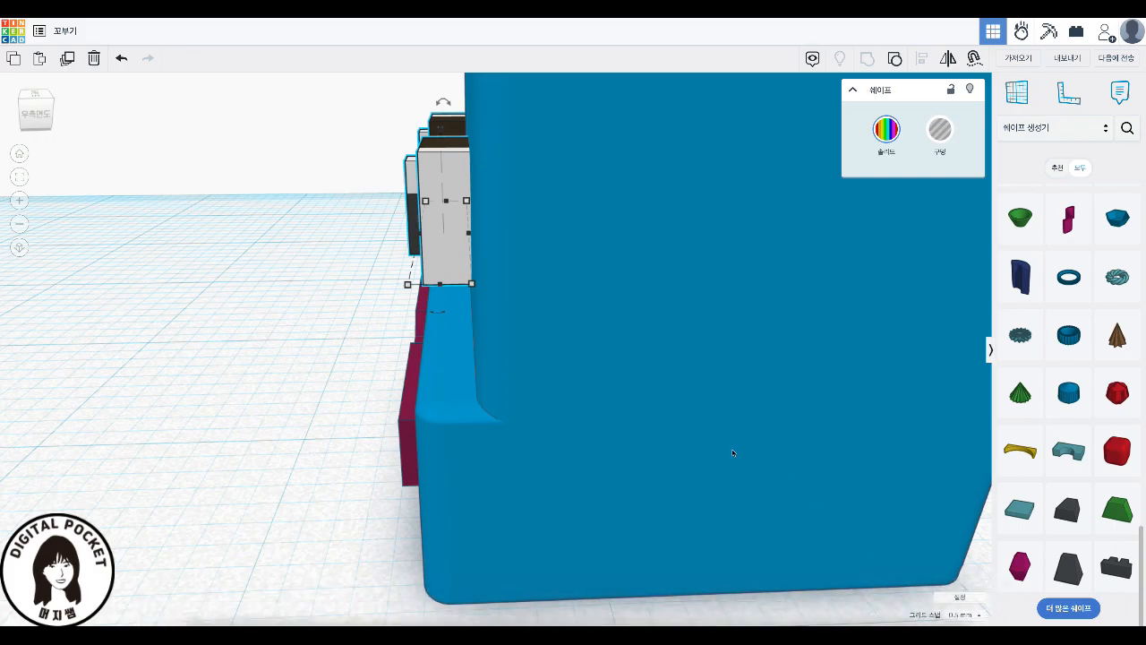
click(957, 616)
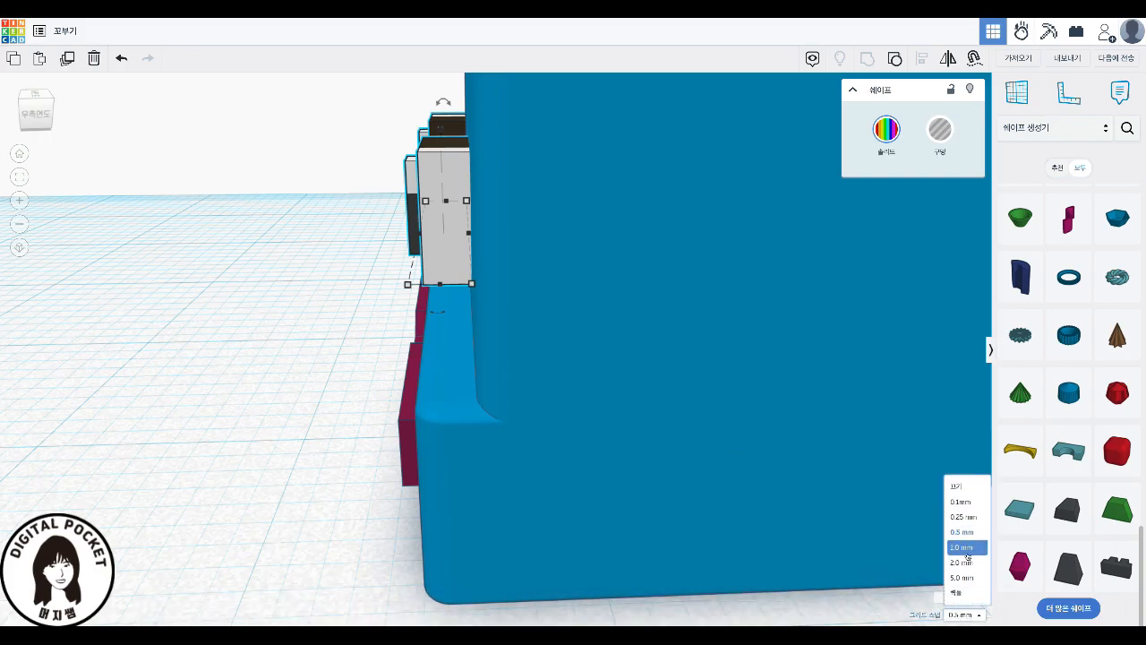
click(967, 547)
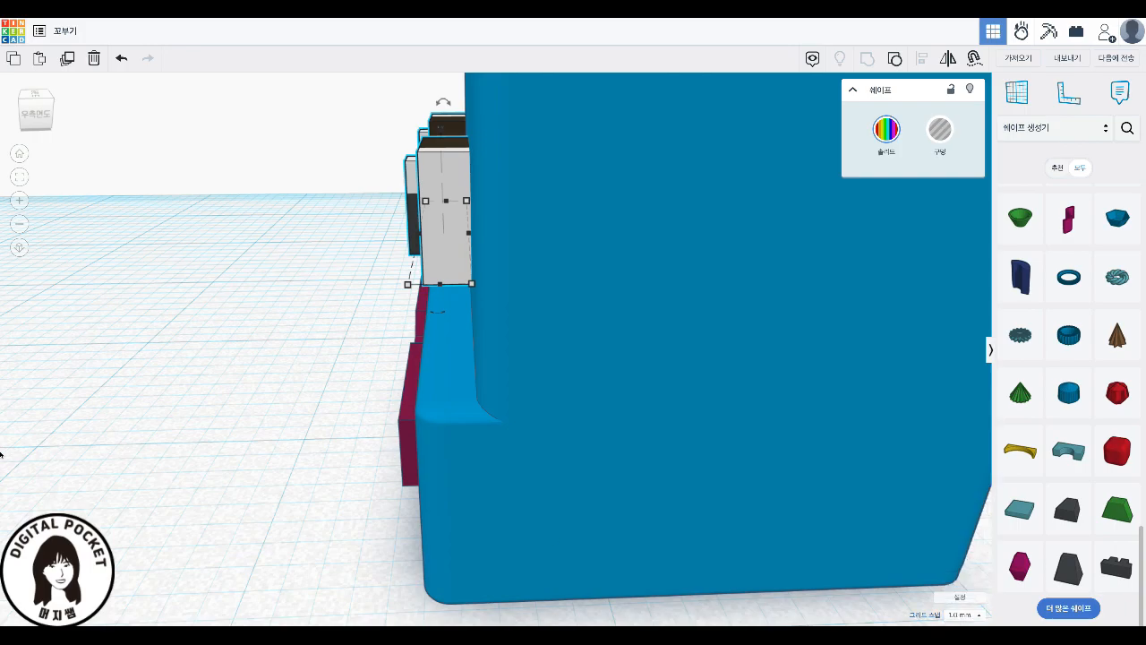
key(Right)
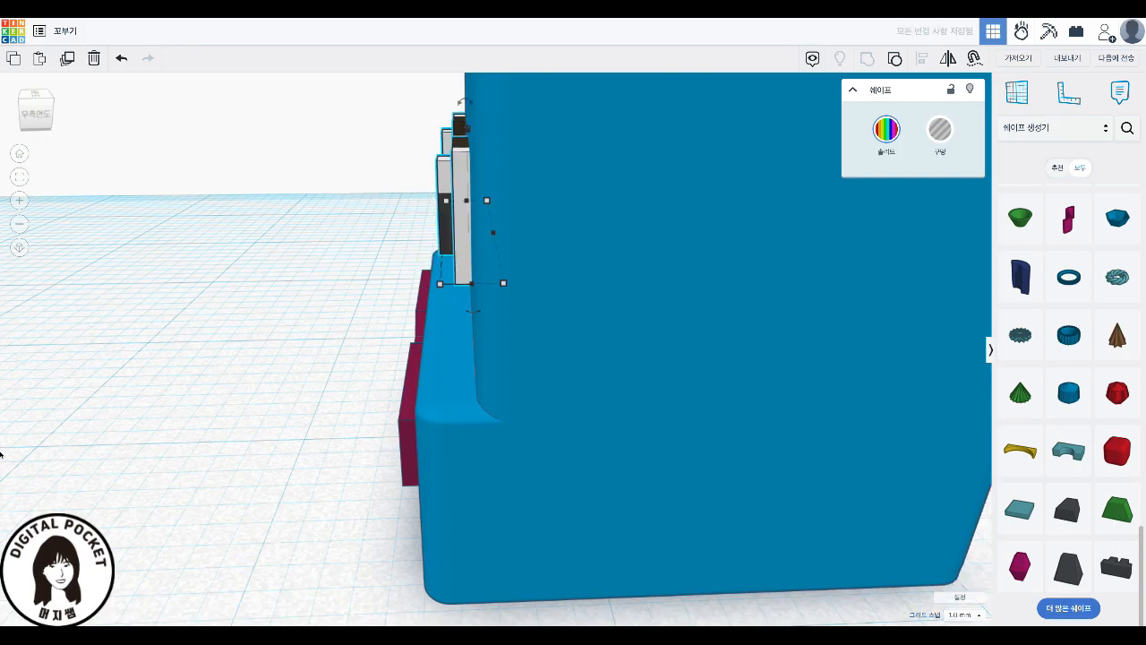
click(405, 466)
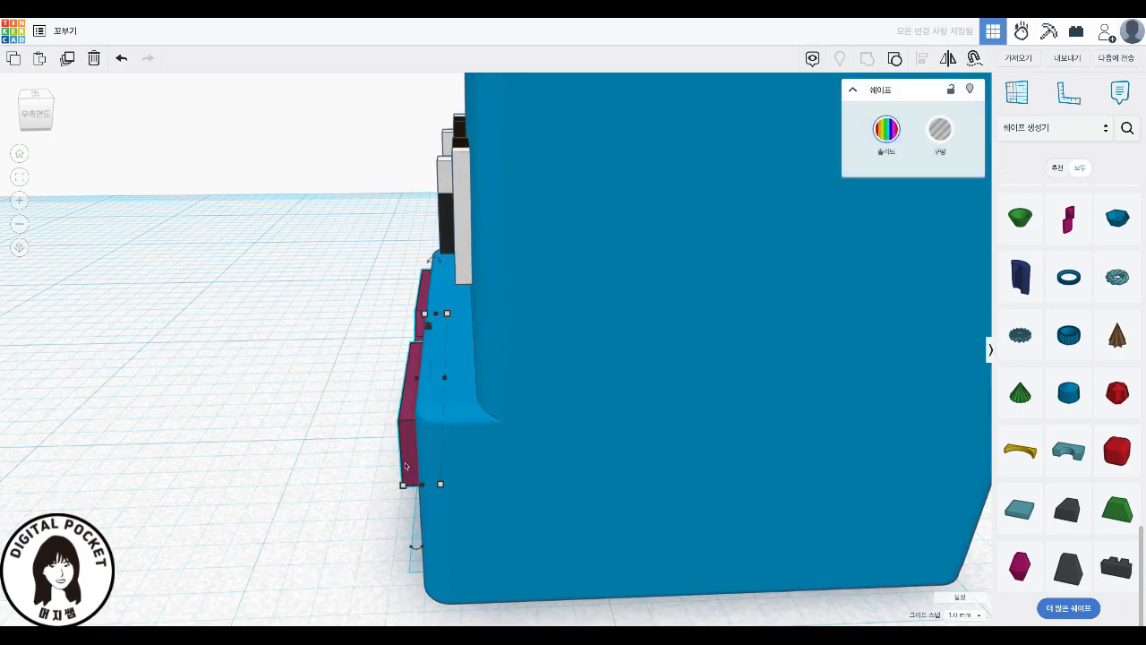
click(464, 266)
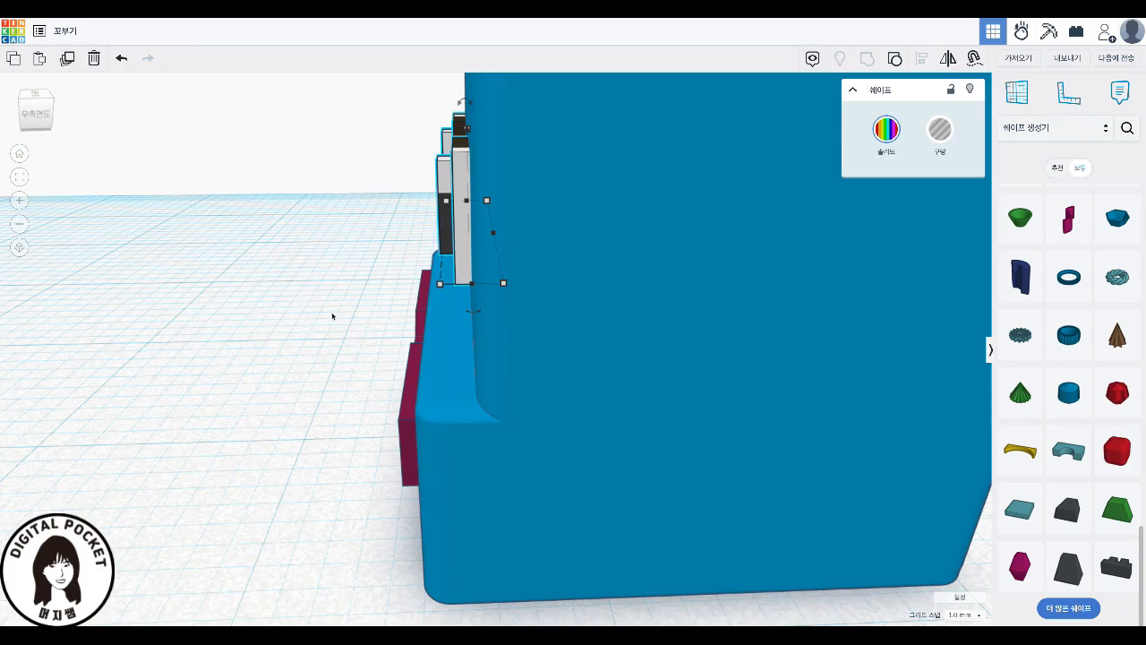
- Align the eyes, mouth and head on their common centre across the width and group them into one head
scroll(412, 306, down, 5)
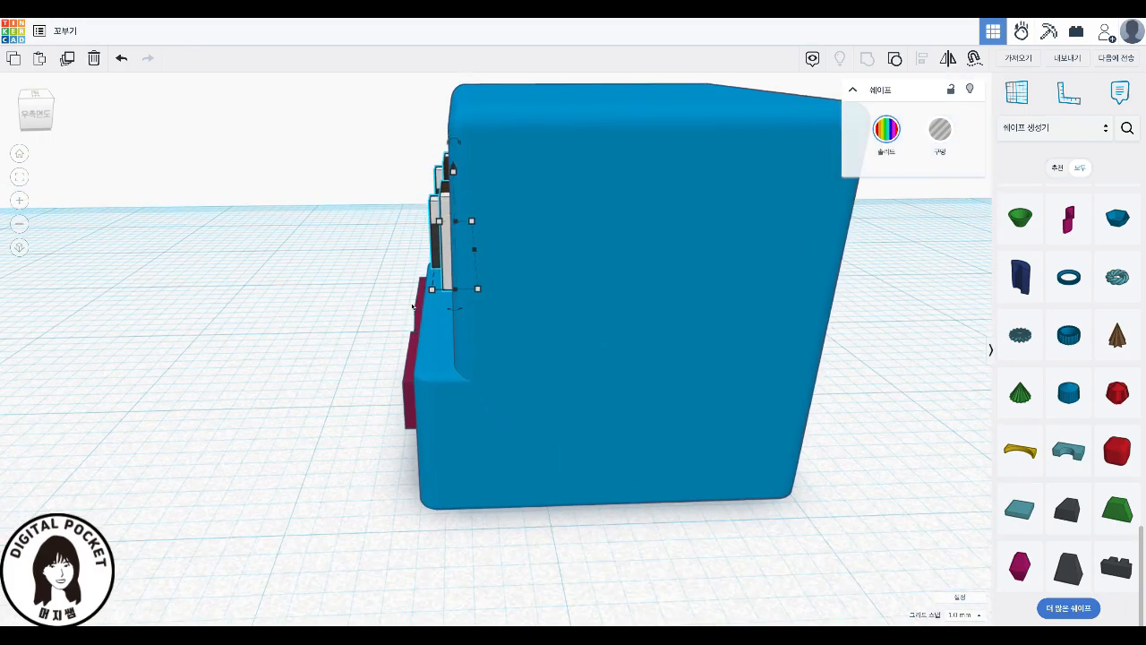
right_drag(350, 340, 654, 366)
drag(442, 162, 813, 471)
key(l)
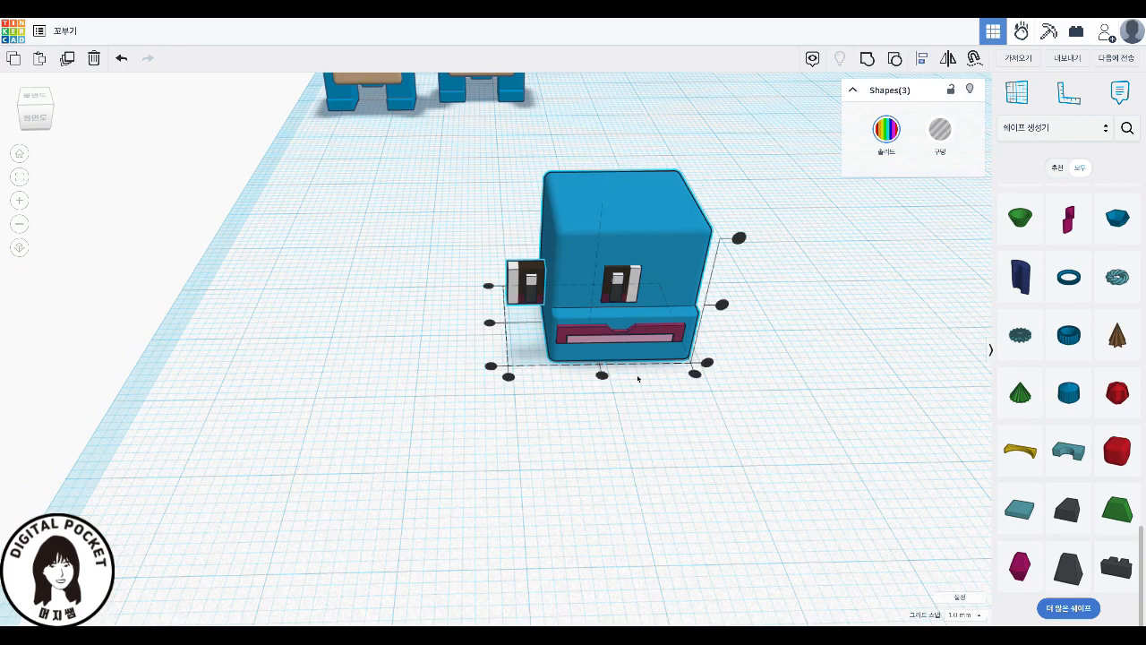
click(602, 376)
mouse_move(737, 359)
right_down()
mouse_move(729, 332)
mouse_move(651, 322)
mouse_move(732, 353)
right_up()
key(ctrl+g)
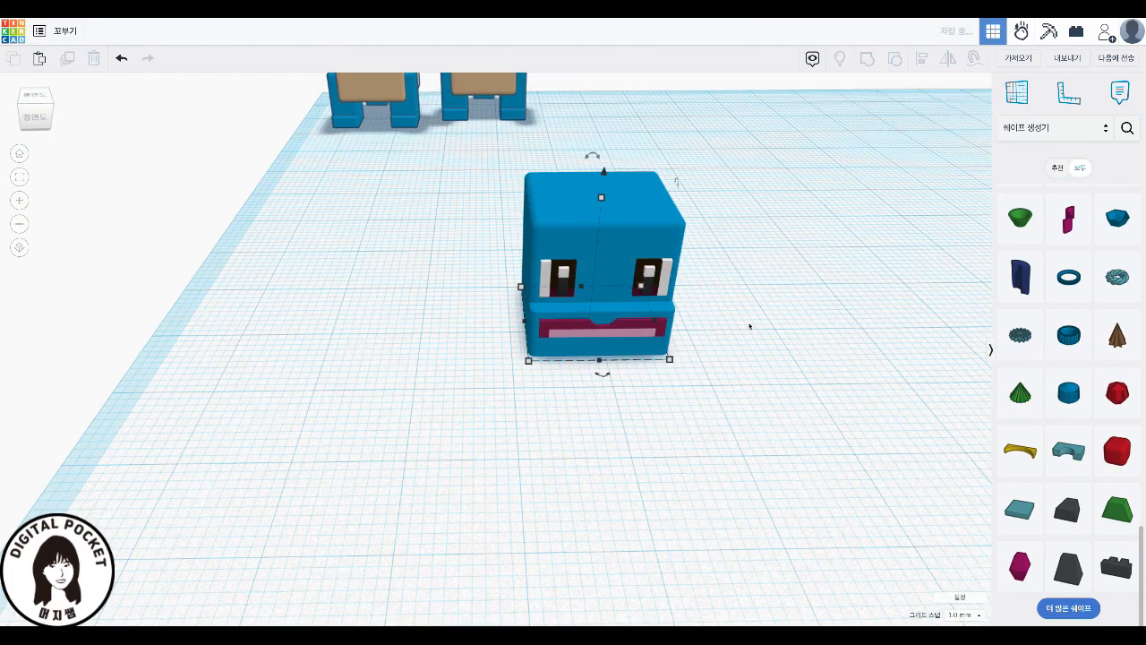
- Move the finished head aside and bring the headless body forward to stand beside it, with the head selected
drag(630, 228, 406, 264)
right_drag(465, 373, 575, 415)
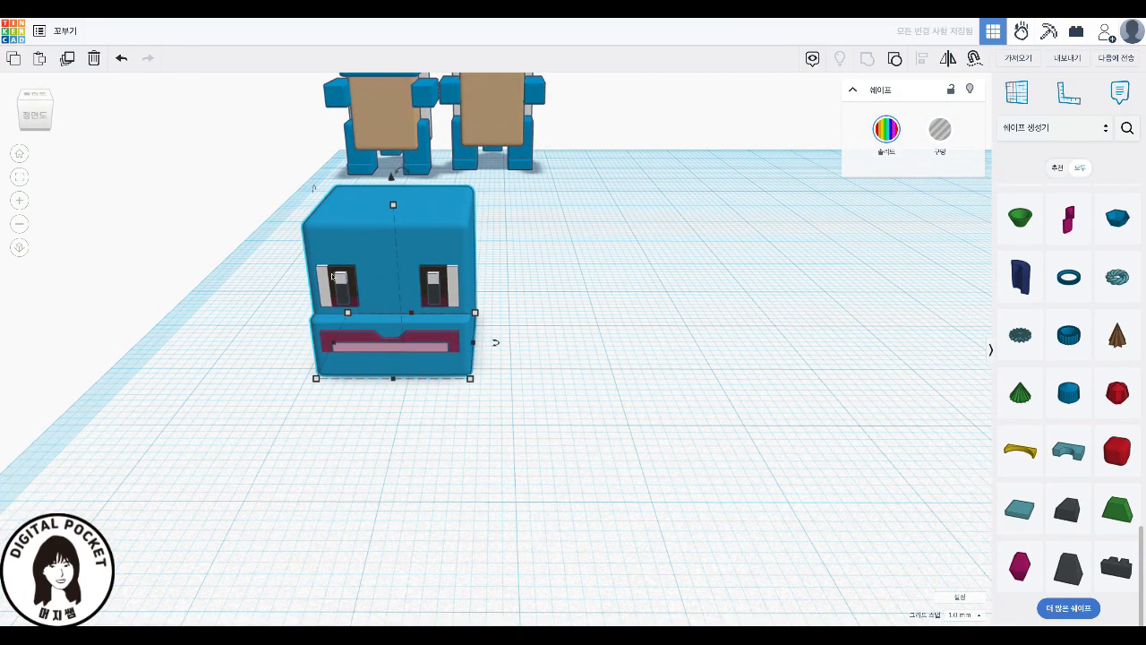
drag(499, 123, 679, 271)
click(439, 230)
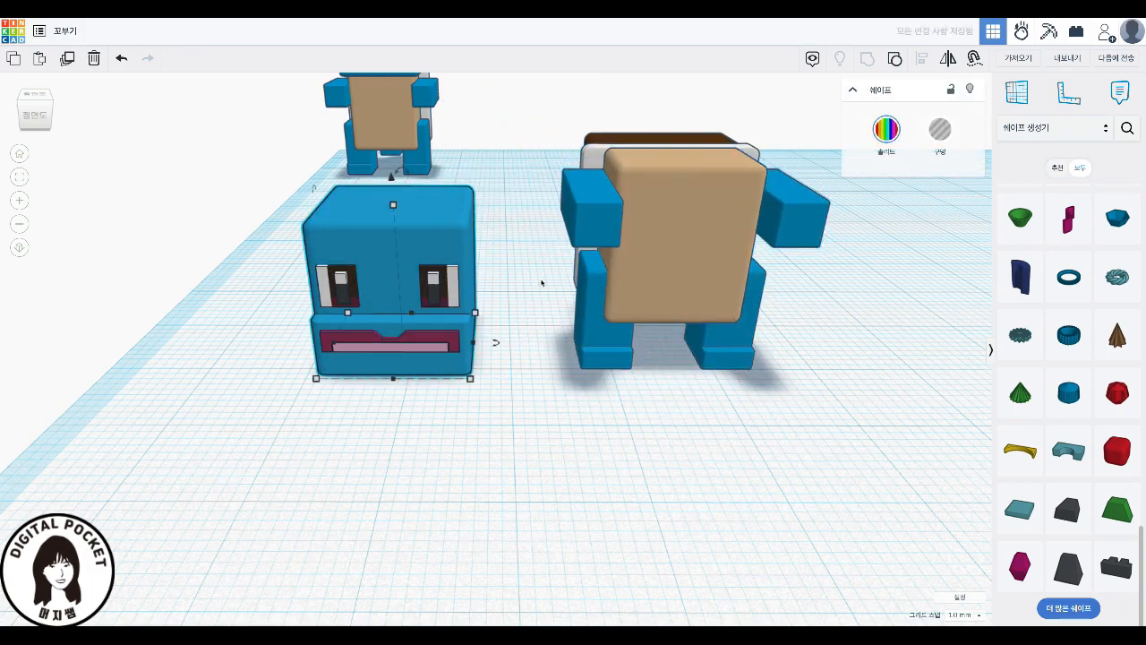
- Raise the head to 19.5 mm above the workplane
scroll(541, 283, down, 5)
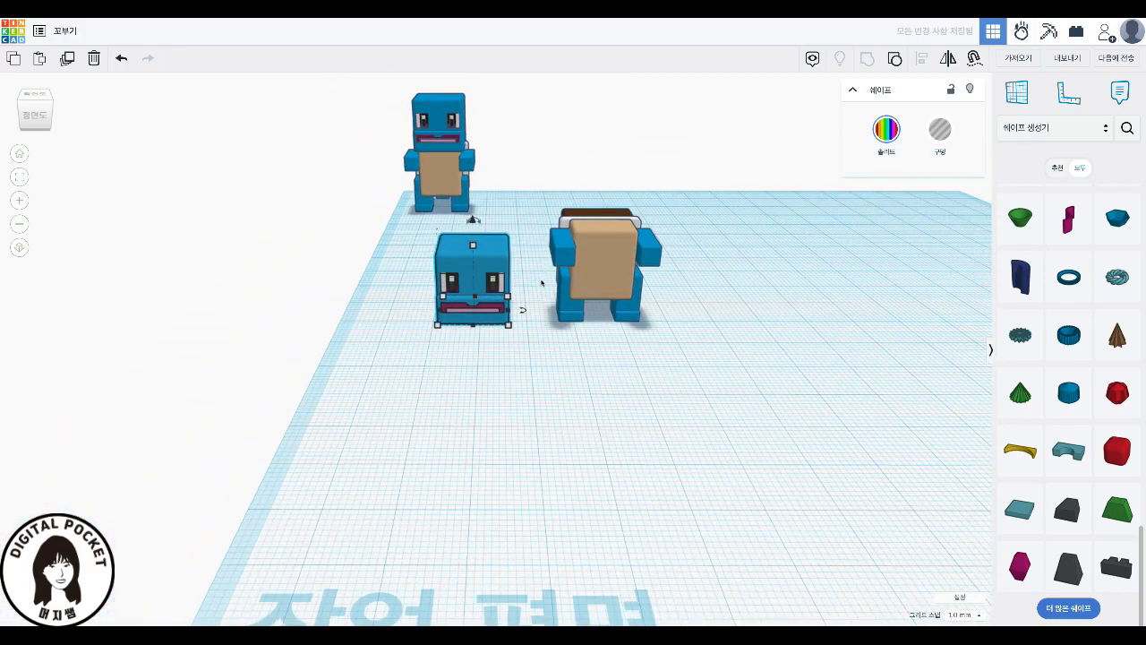
scroll(473, 225, down, 2)
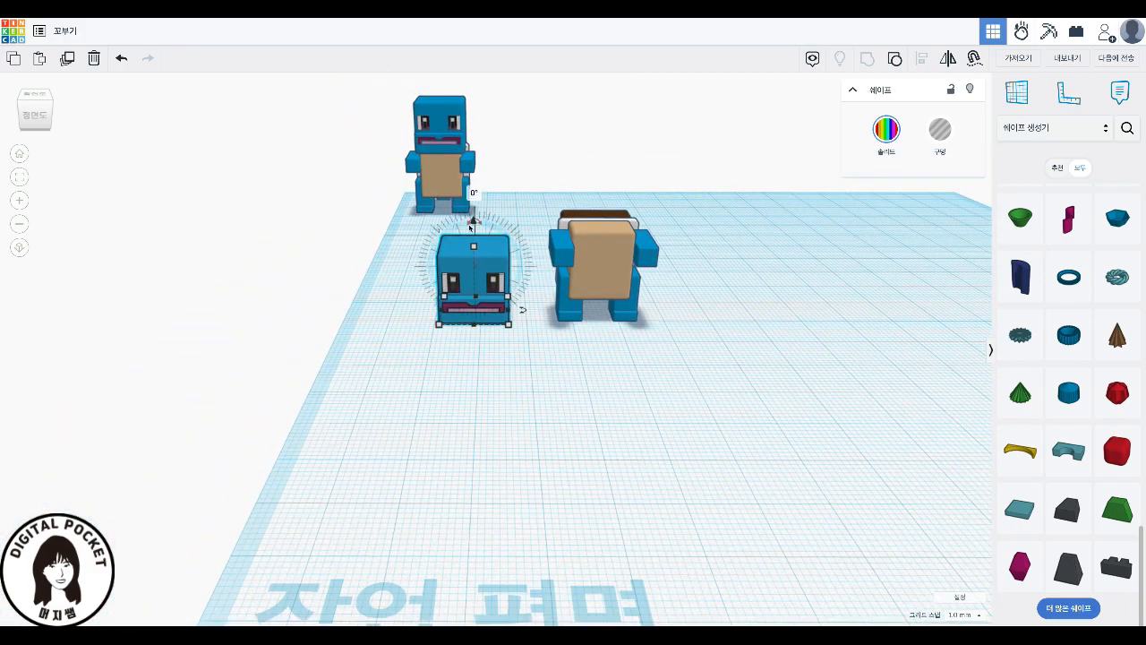
drag(474, 225, 495, 132)
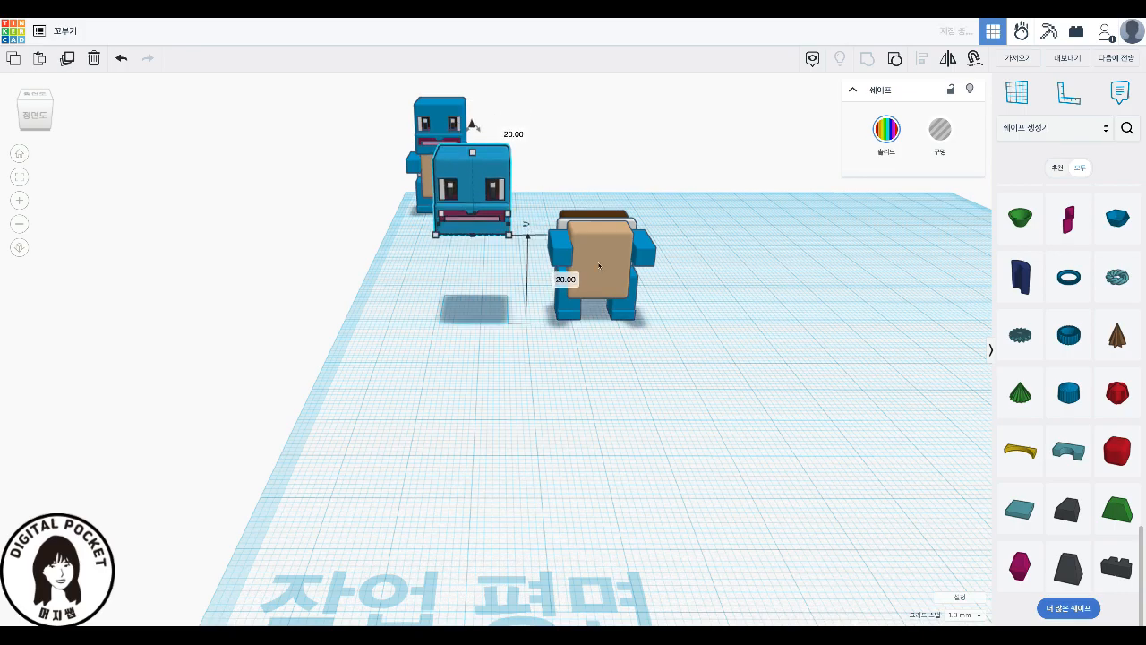
scroll(576, 336, up, 1)
click(562, 277)
text(19.5)
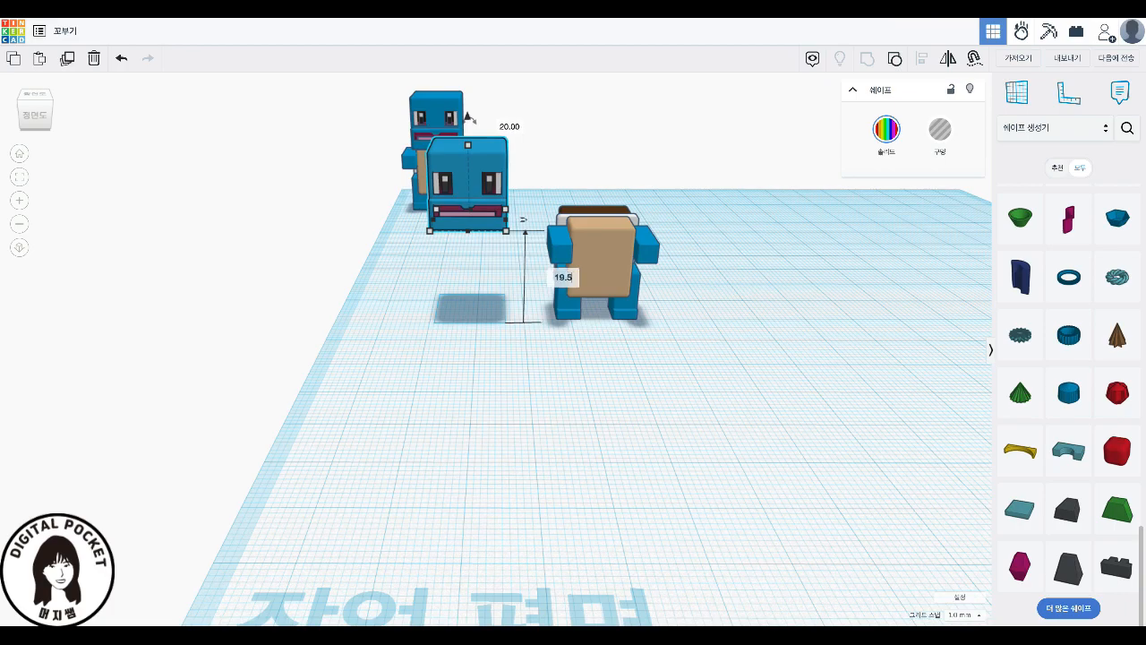
key(Return)
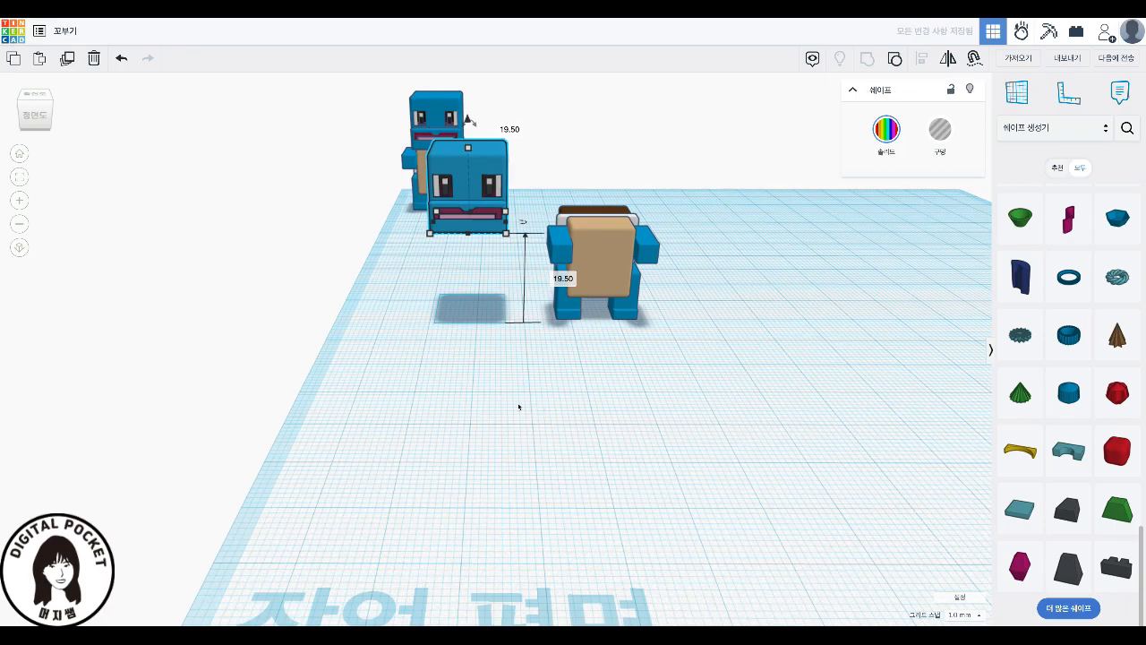
- Move the head over the body and align the two on centre across the width and flush at the front
drag(499, 228, 641, 229)
drag(685, 427, 525, 108)
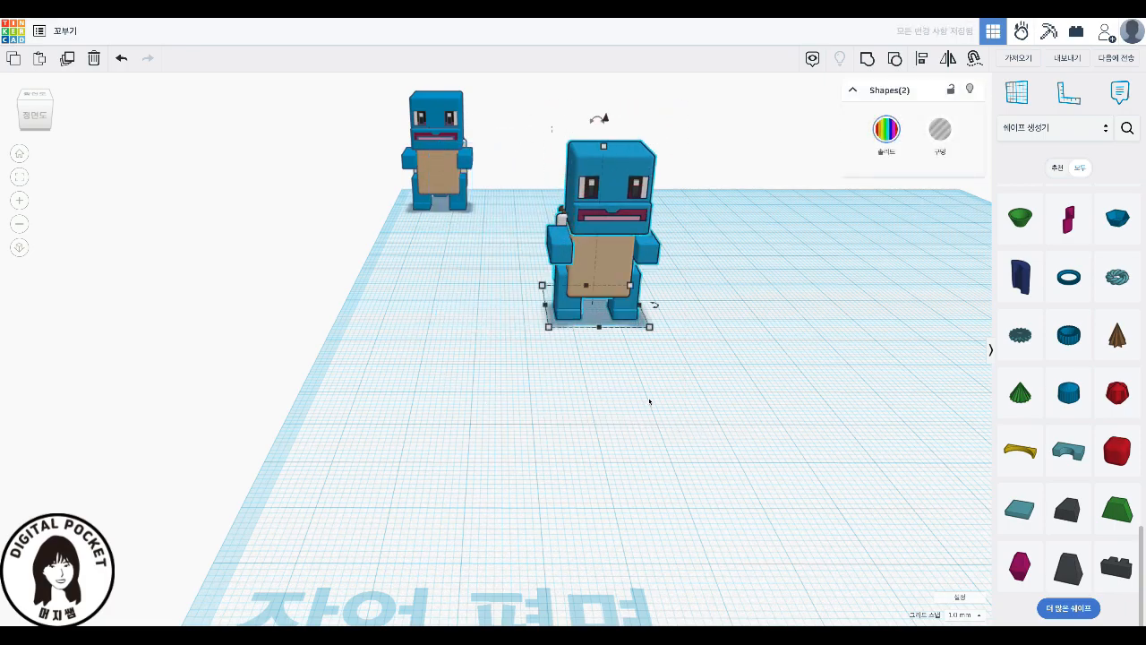
key(l)
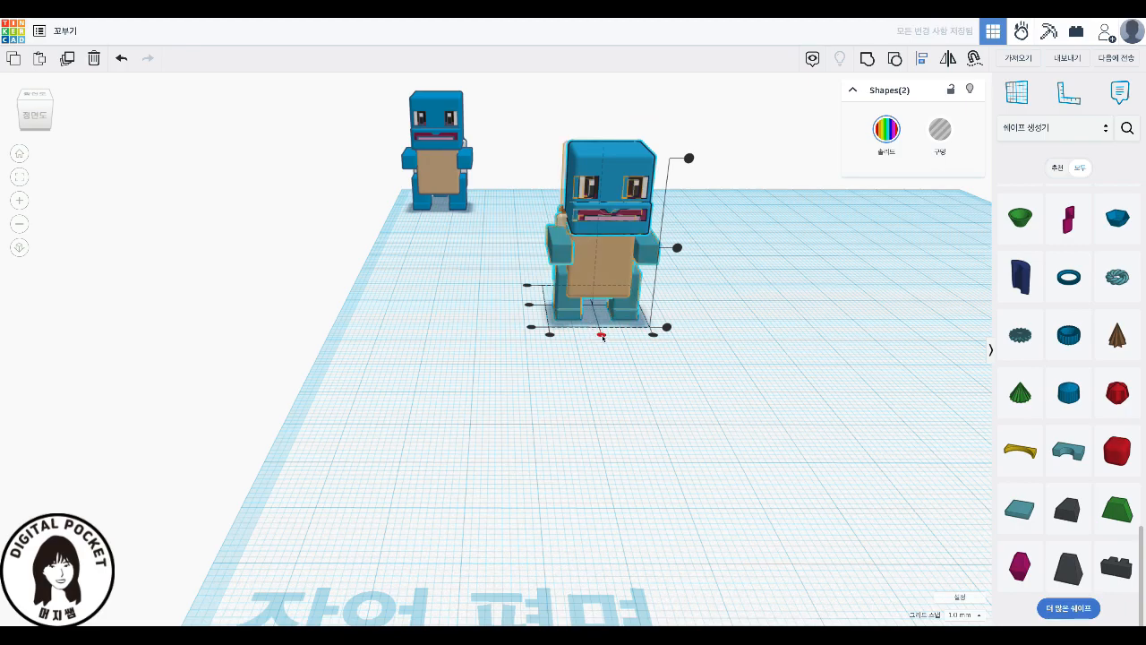
click(601, 333)
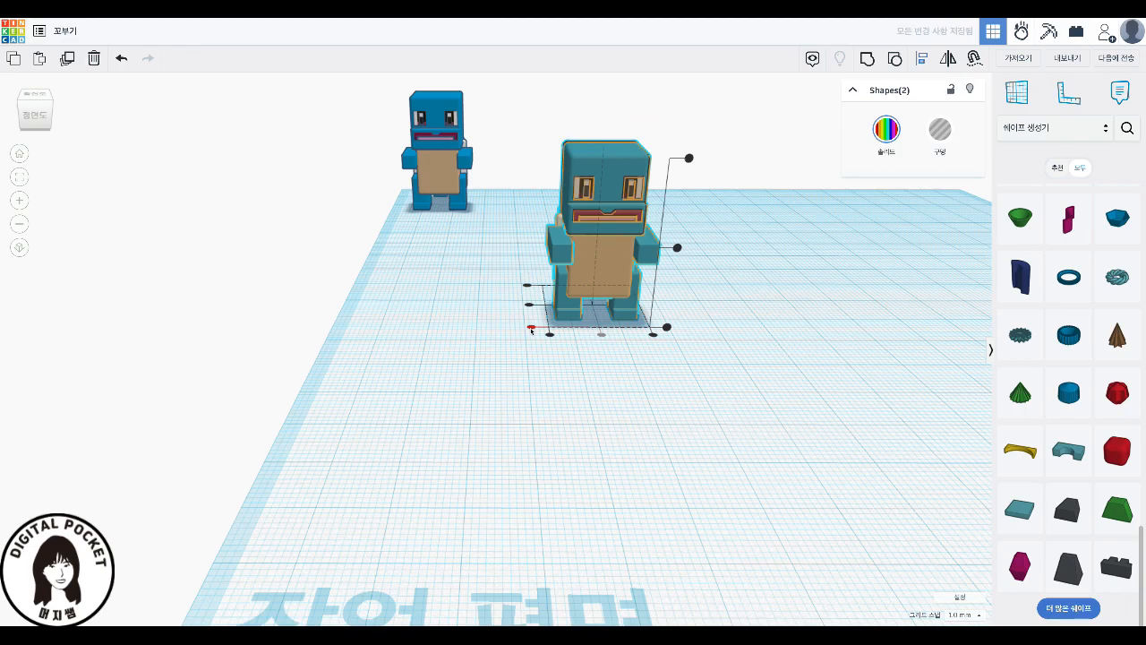
click(531, 328)
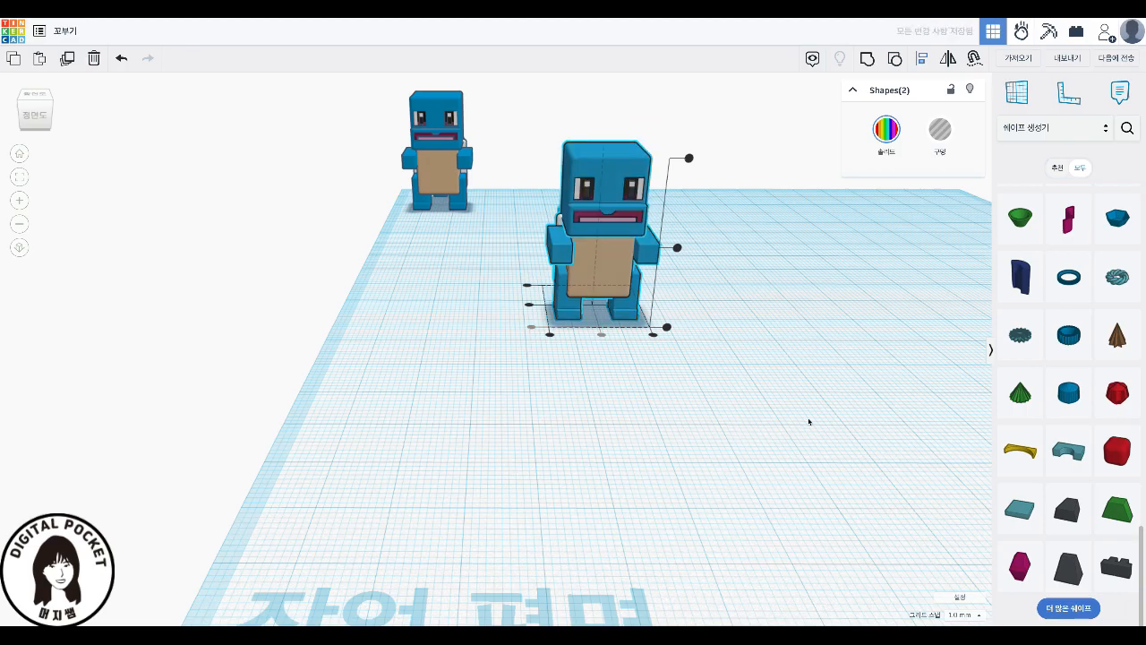
click(819, 287)
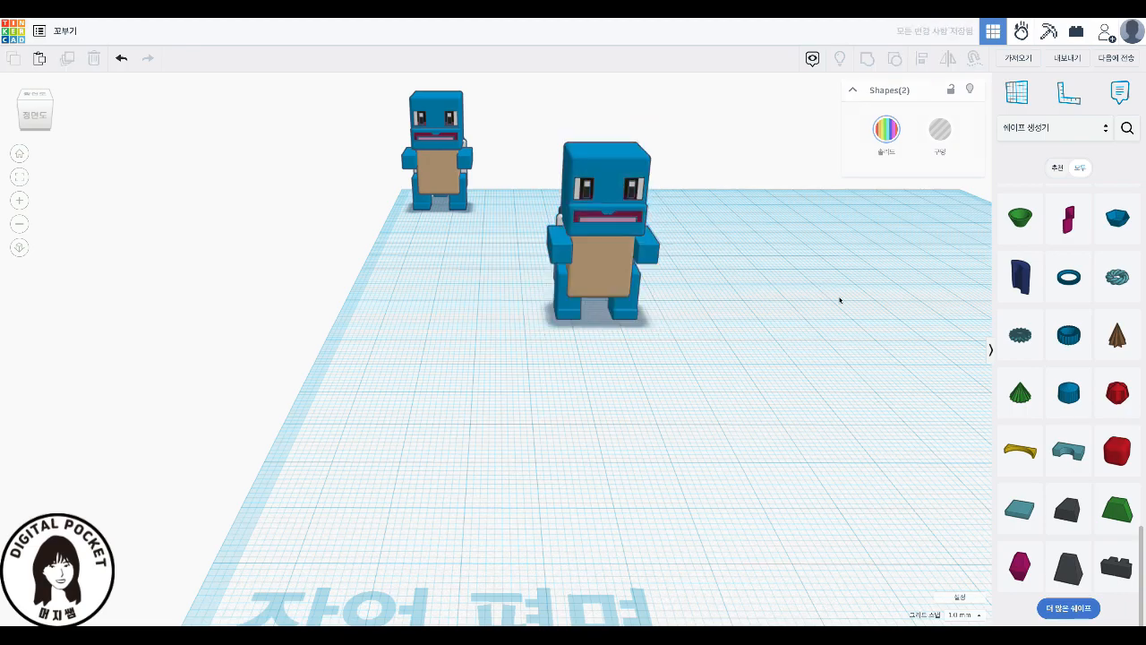
- Nudge the head 1 mm backward on the body, toward the shell
right_drag(857, 314, 537, 285)
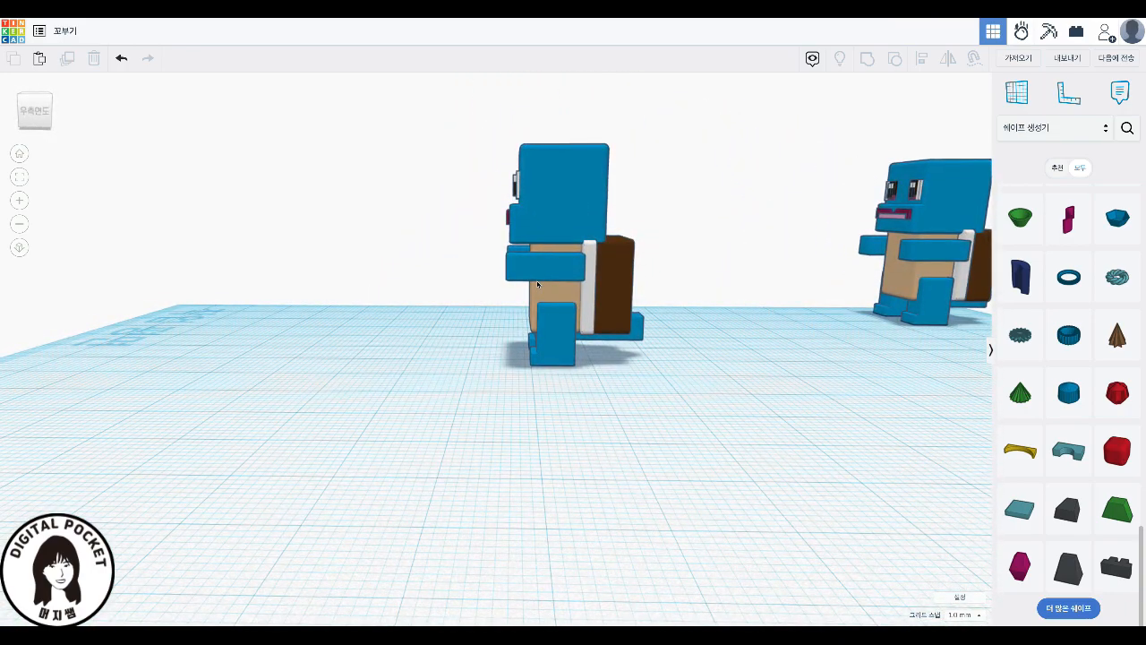
click(586, 196)
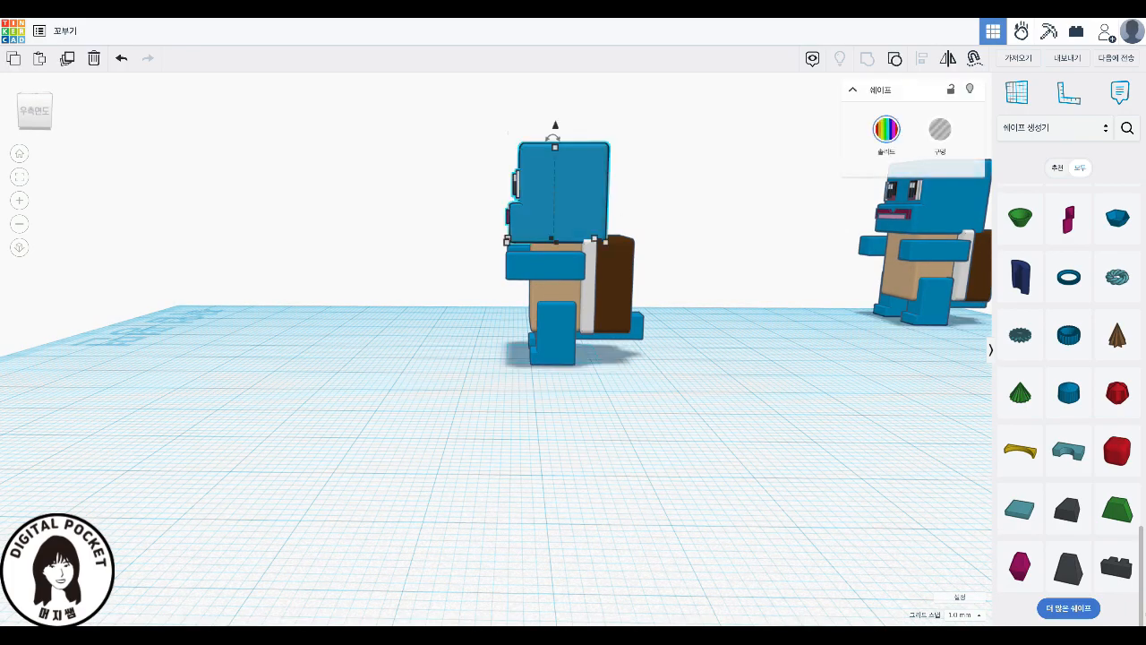
key(Right)
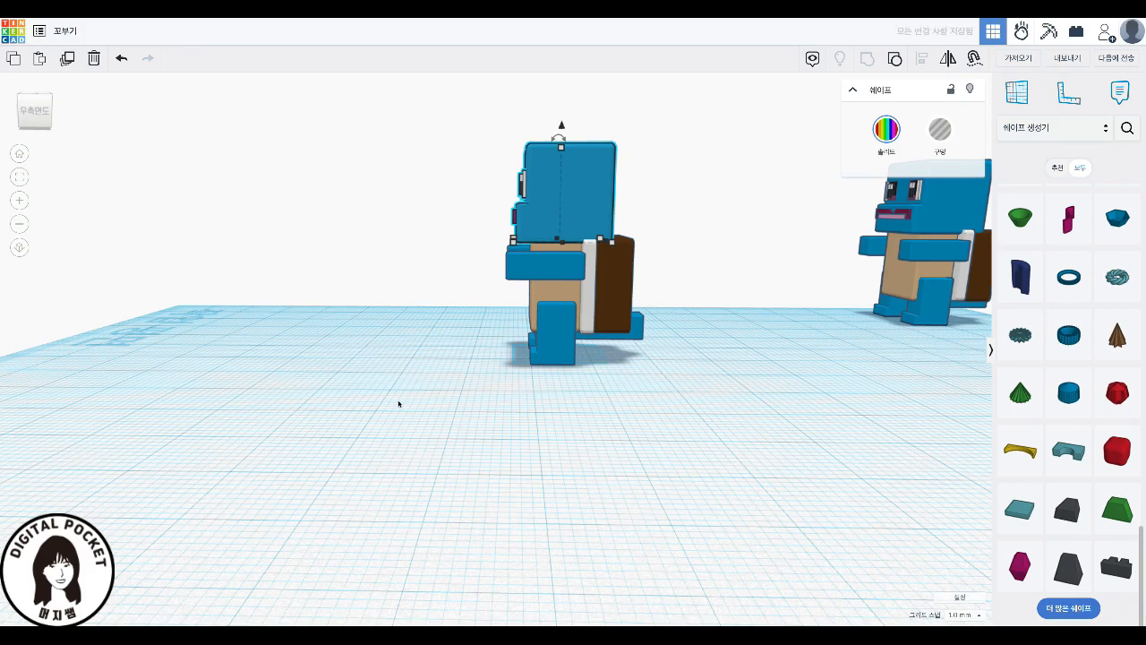
- Group the head and body into one complete Squirtle figure
right_drag(391, 406, 658, 349)
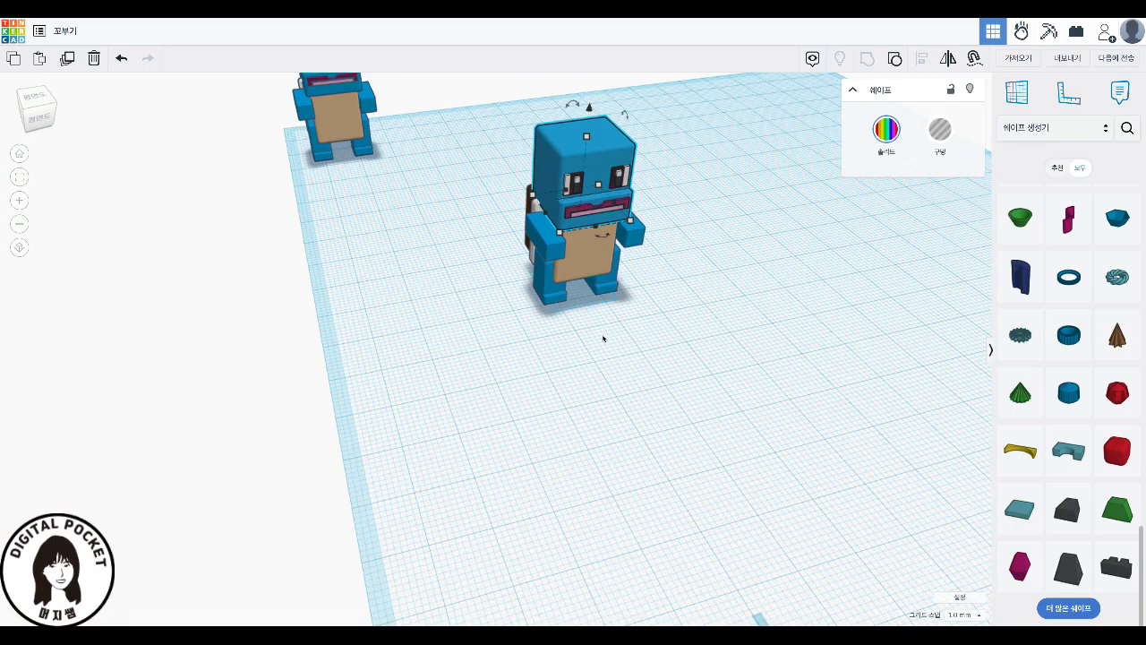
mouse_move(634, 311)
right_down()
mouse_move(350, 297)
mouse_move(305, 280)
mouse_move(295, 256)
mouse_move(624, 327)
right_up()
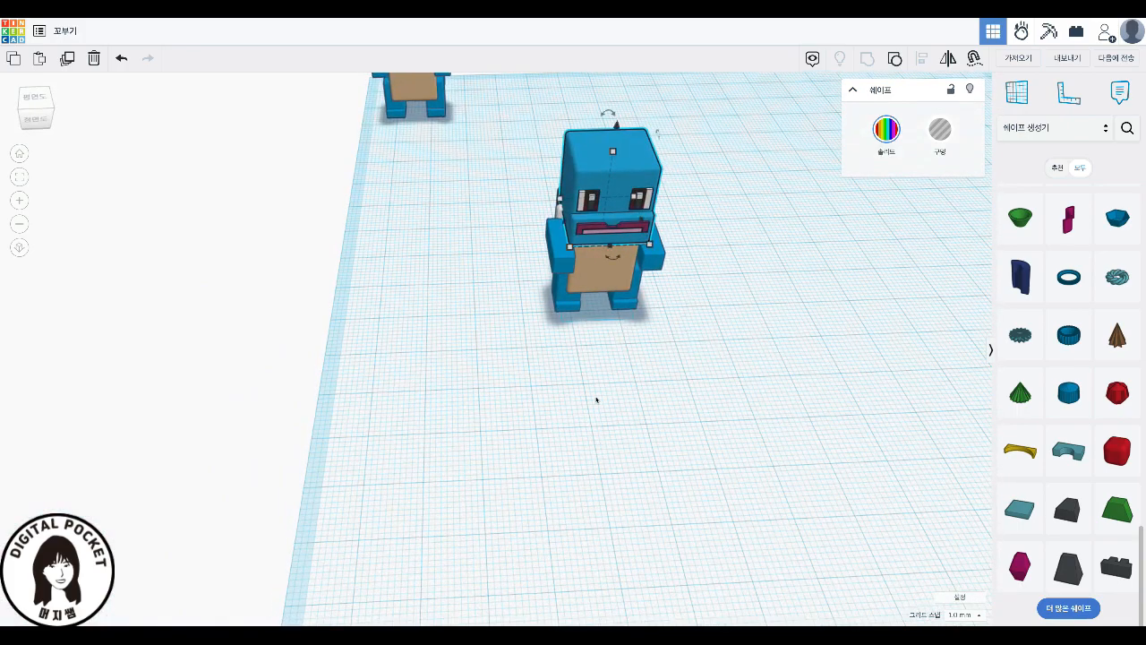
drag(522, 124, 767, 409)
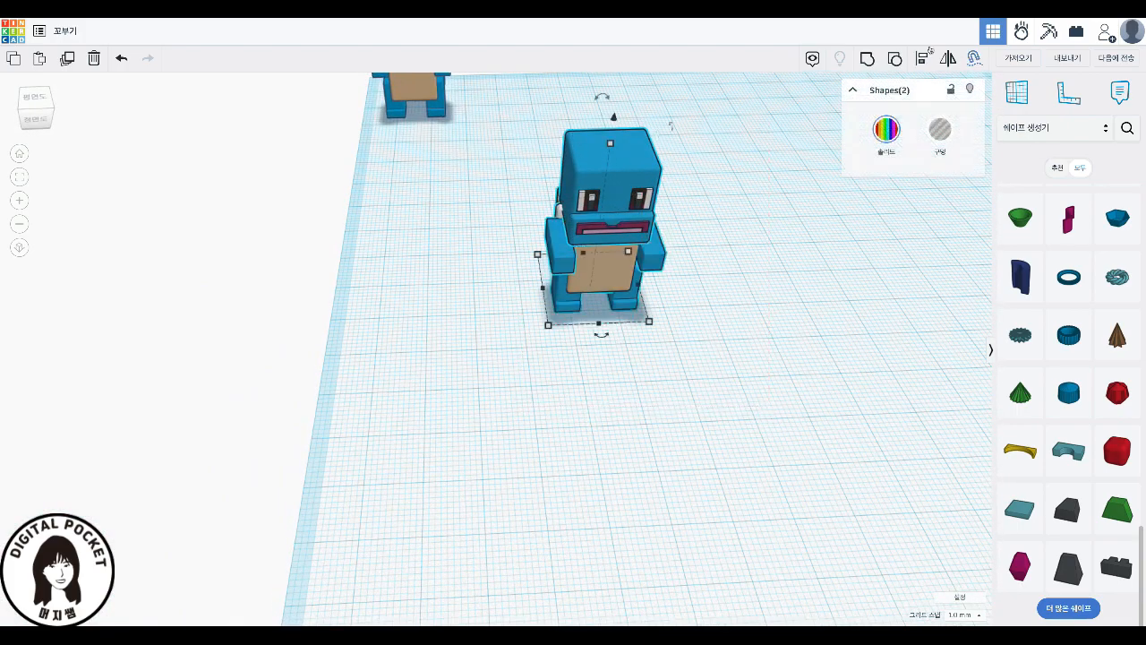
click(864, 59)
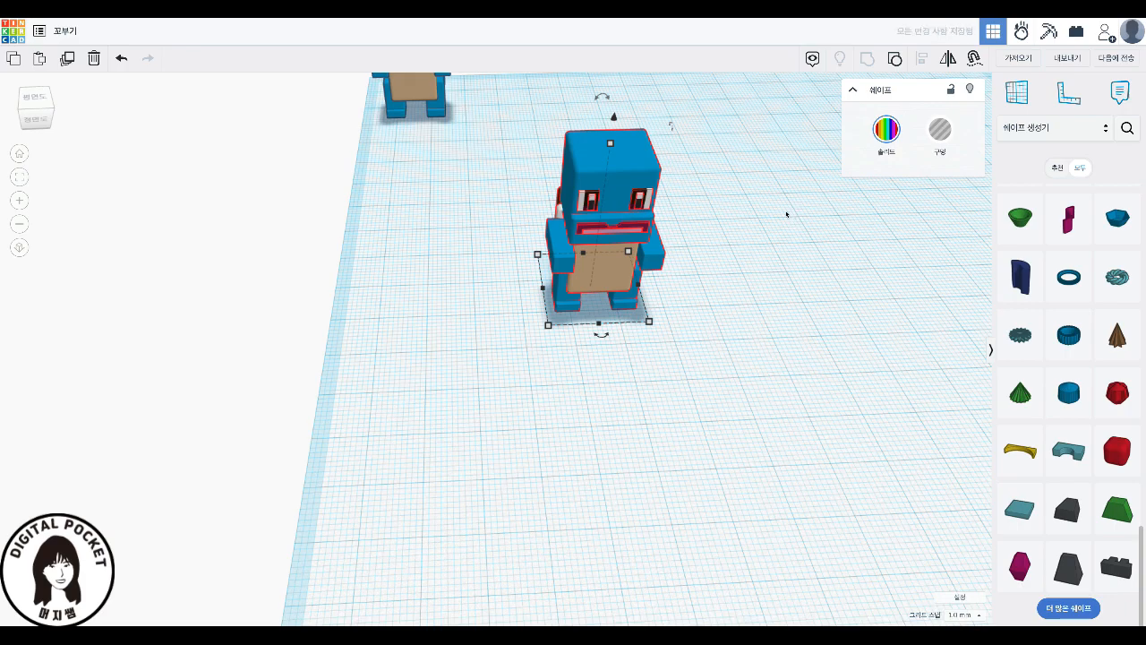
- Set the new Squirtle aside and bring the other one forward about 90 mm and across 38 mm, standing the two side by side
drag(567, 256, 796, 264)
drag(435, 109, 618, 318)
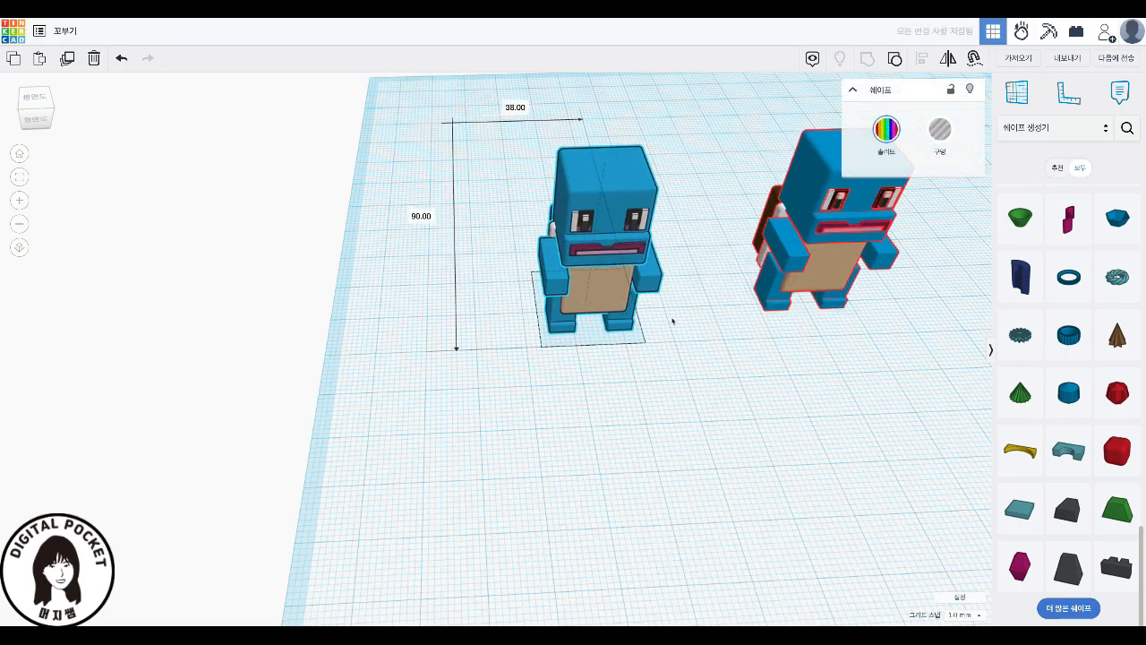
drag(794, 289, 798, 306)
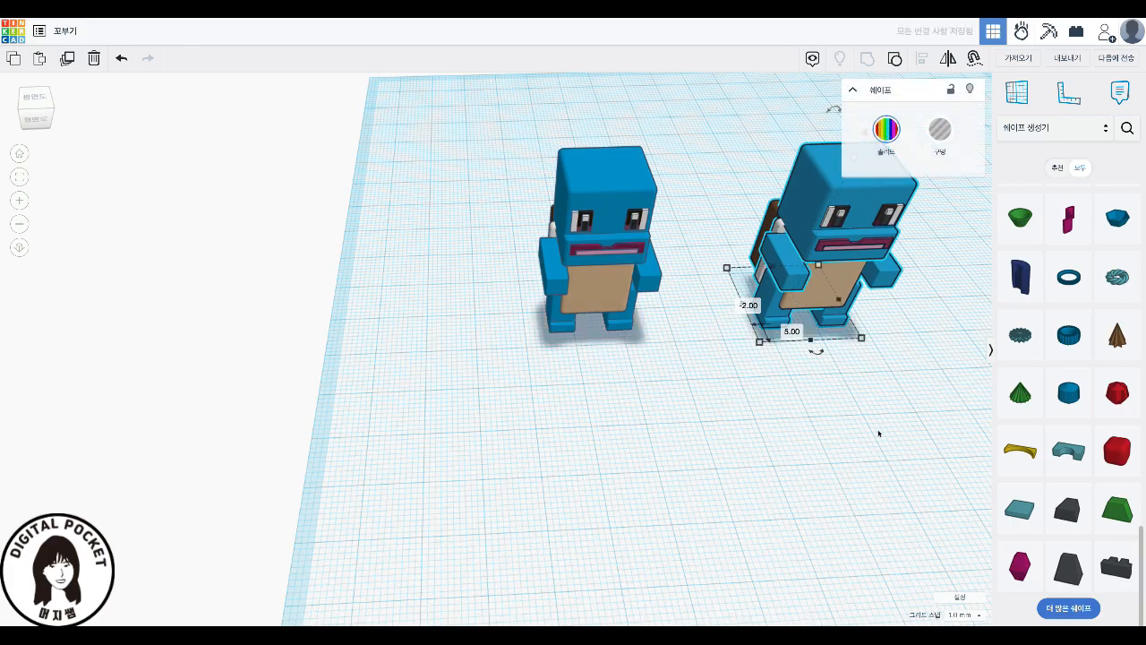
- Move the new Squirtle closer to the other one, leaving a small gap between their arms, and compare both from the front
middle_drag(882, 418, 550, 460)
right_drag(550, 461, 537, 417)
scroll(537, 418, up, 4)
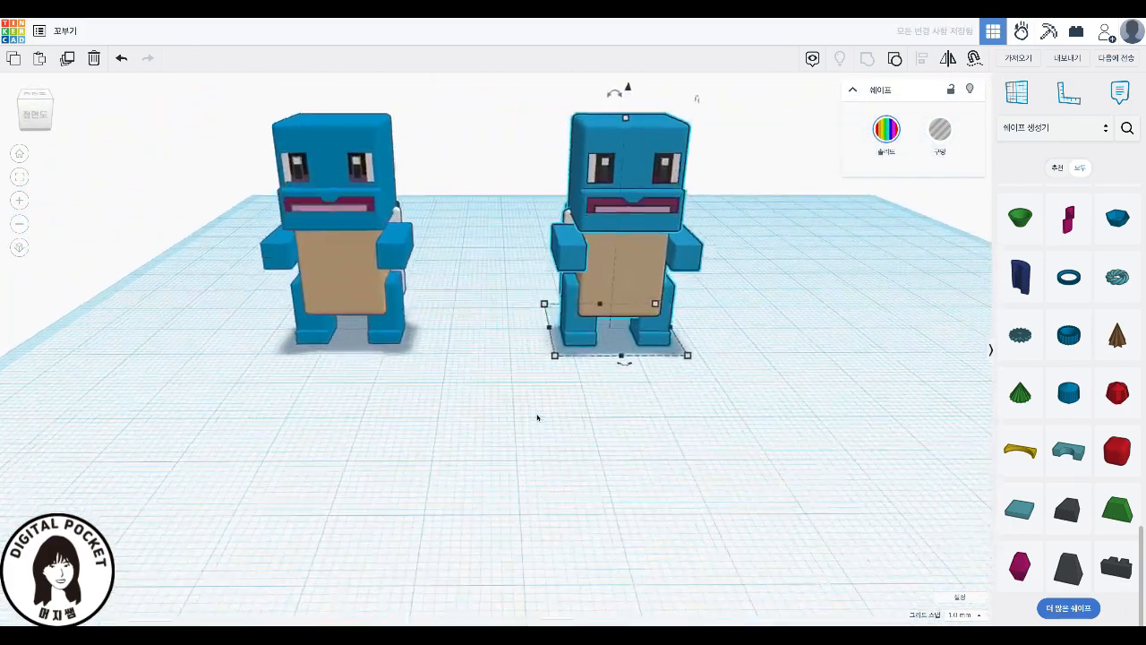
drag(519, 267, 519, 349)
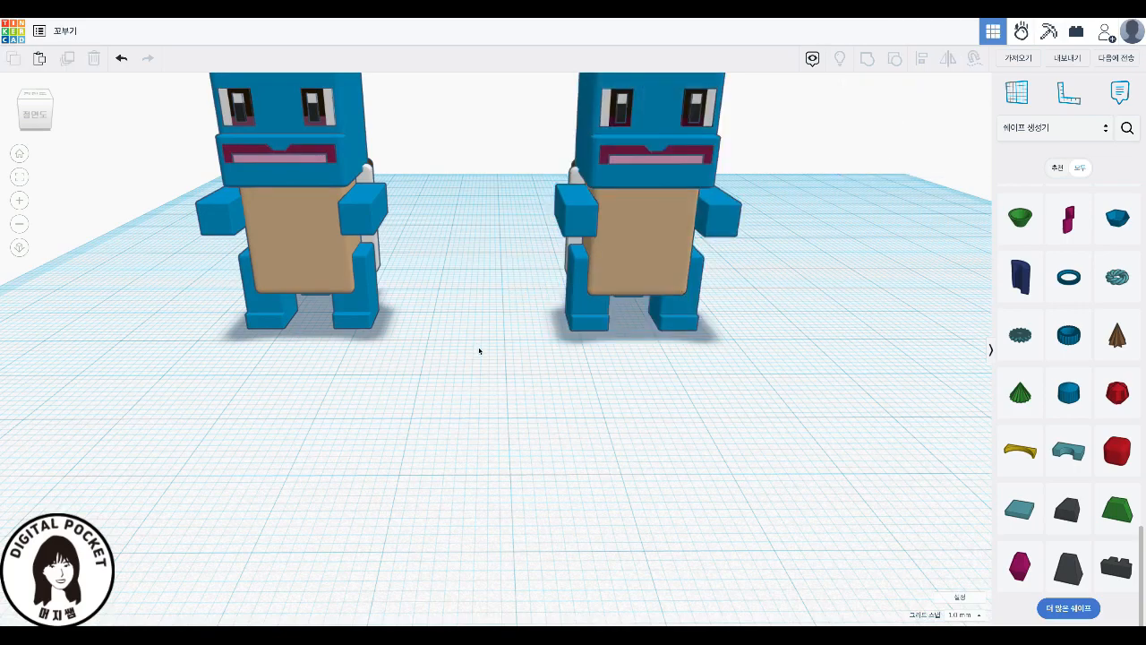
drag(657, 273, 536, 270)
click(661, 257)
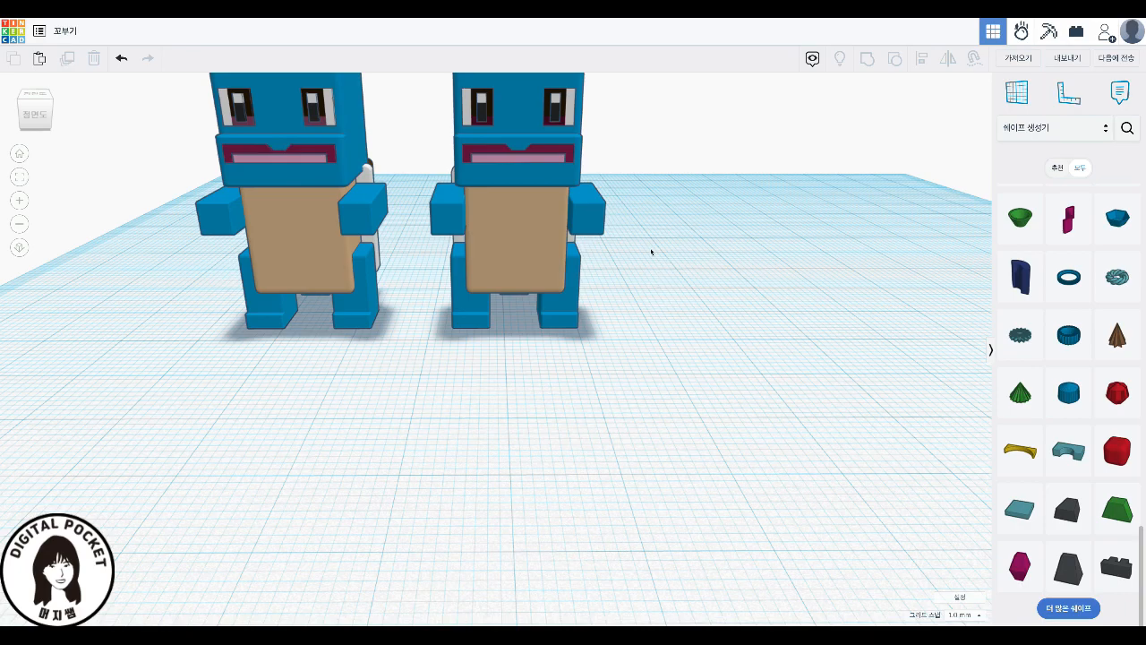
middle_drag(663, 213, 665, 294)
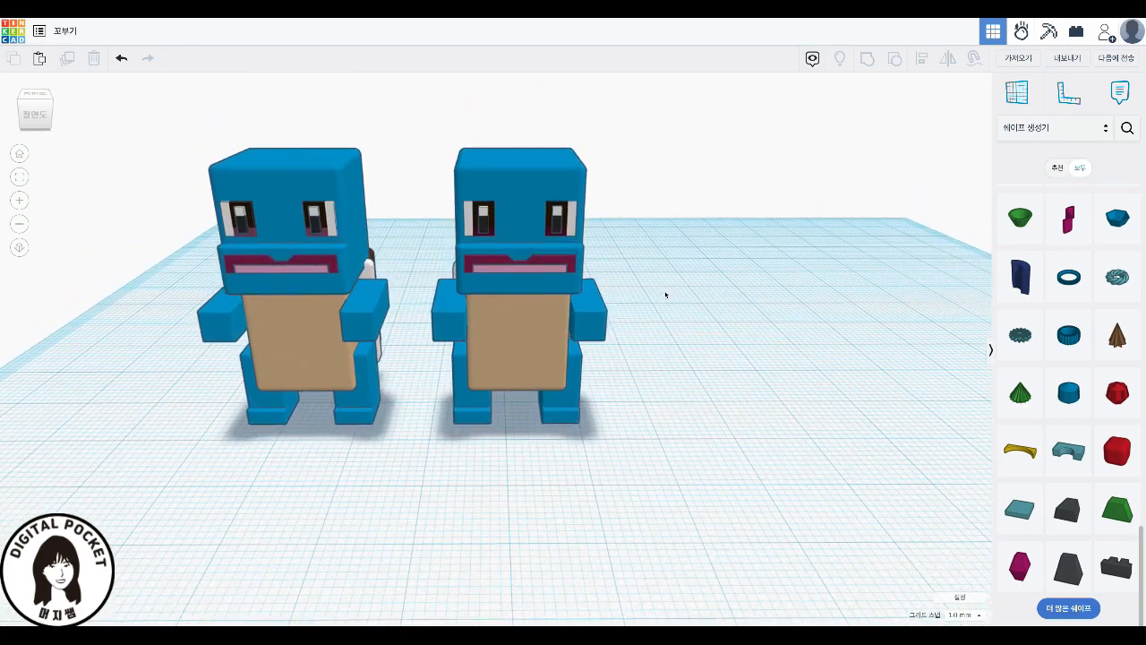